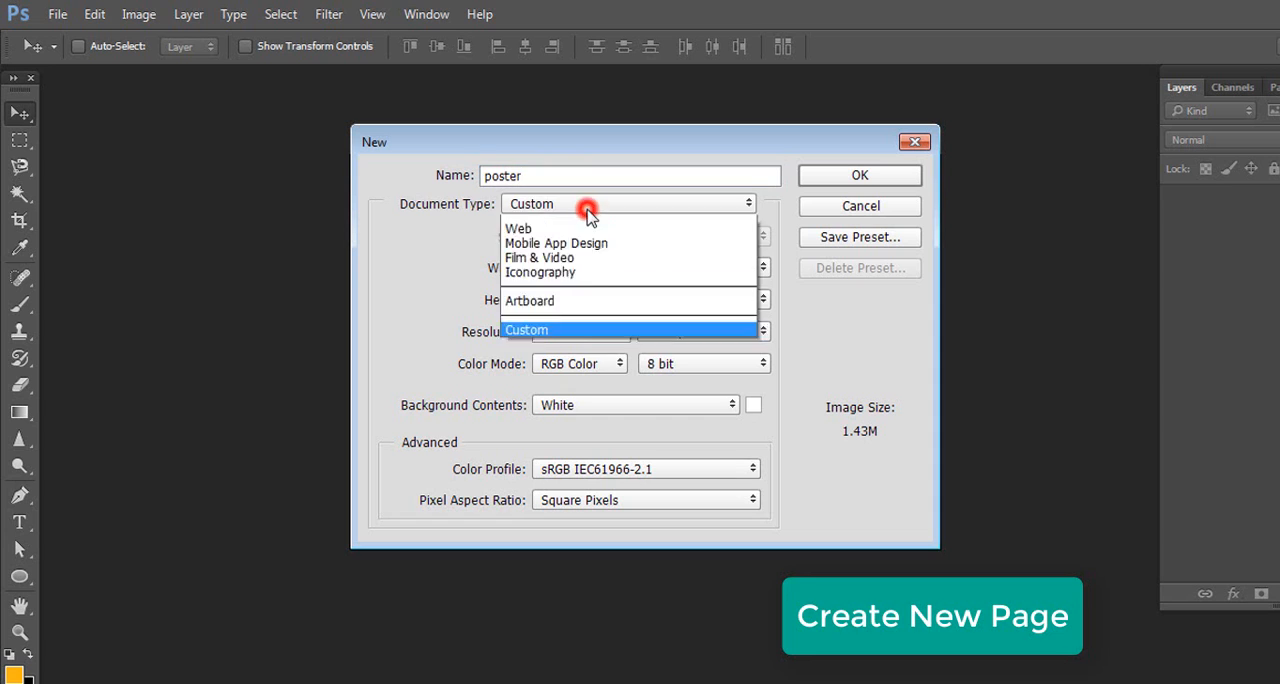
Create the poster document as International Paper A4, with dimensions in inches and a resolution of 72 pixels/inch
left_click(607, 287)
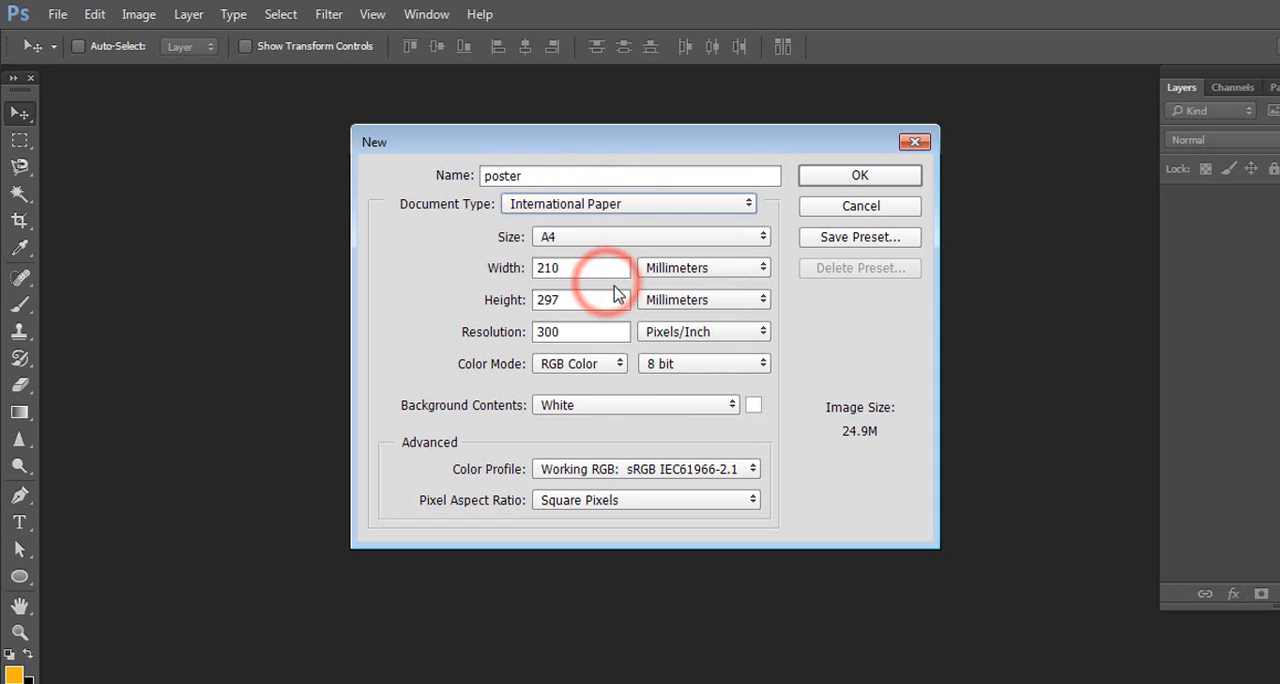
left_click(705, 270)
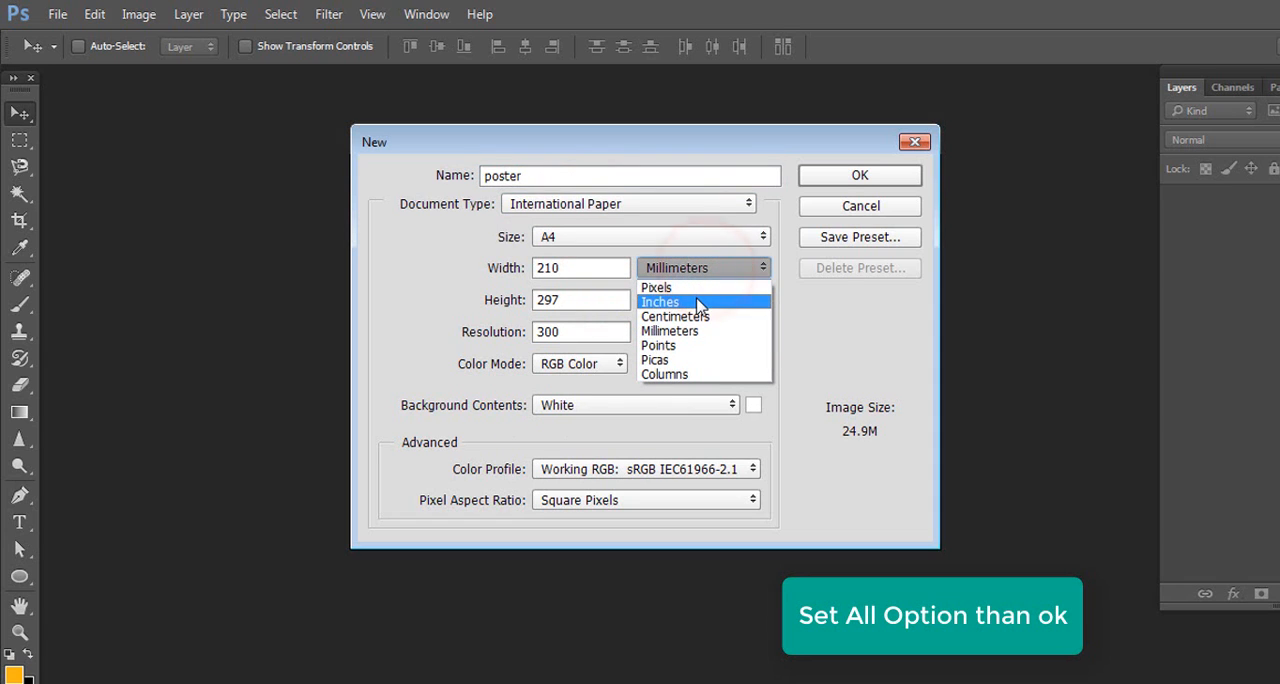
left_click(700, 303)
left_click_drag(594, 332, 503, 332)
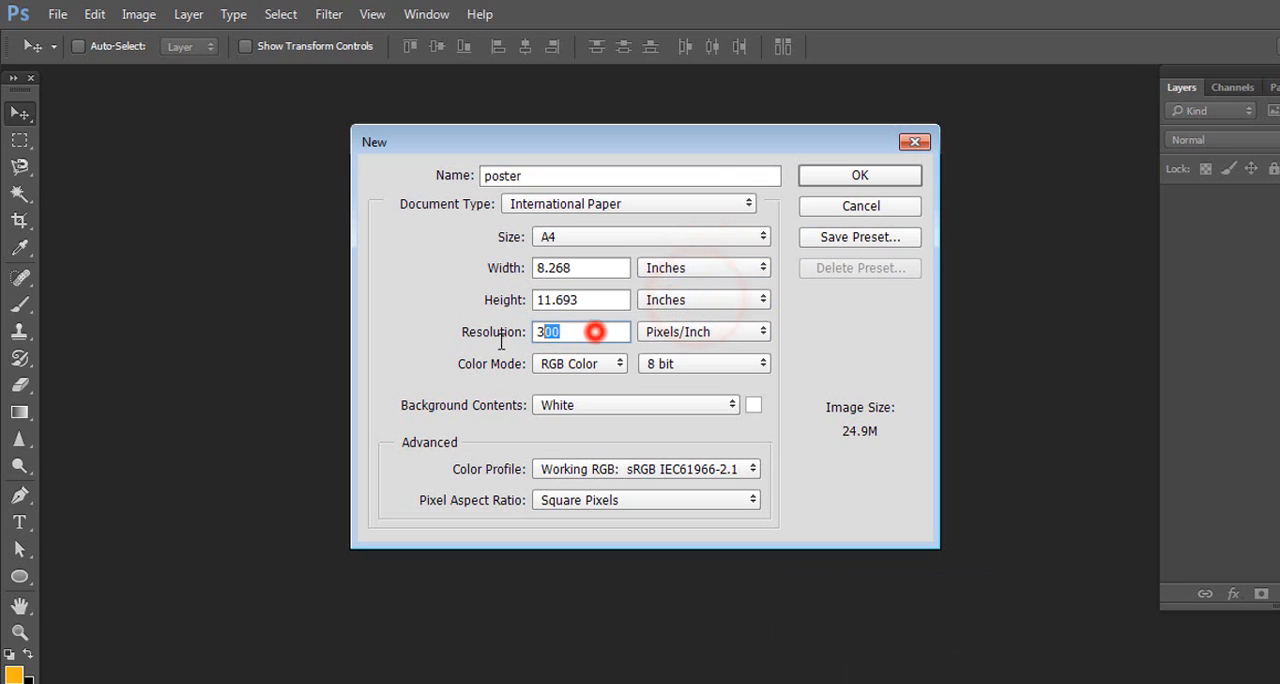
type("72")
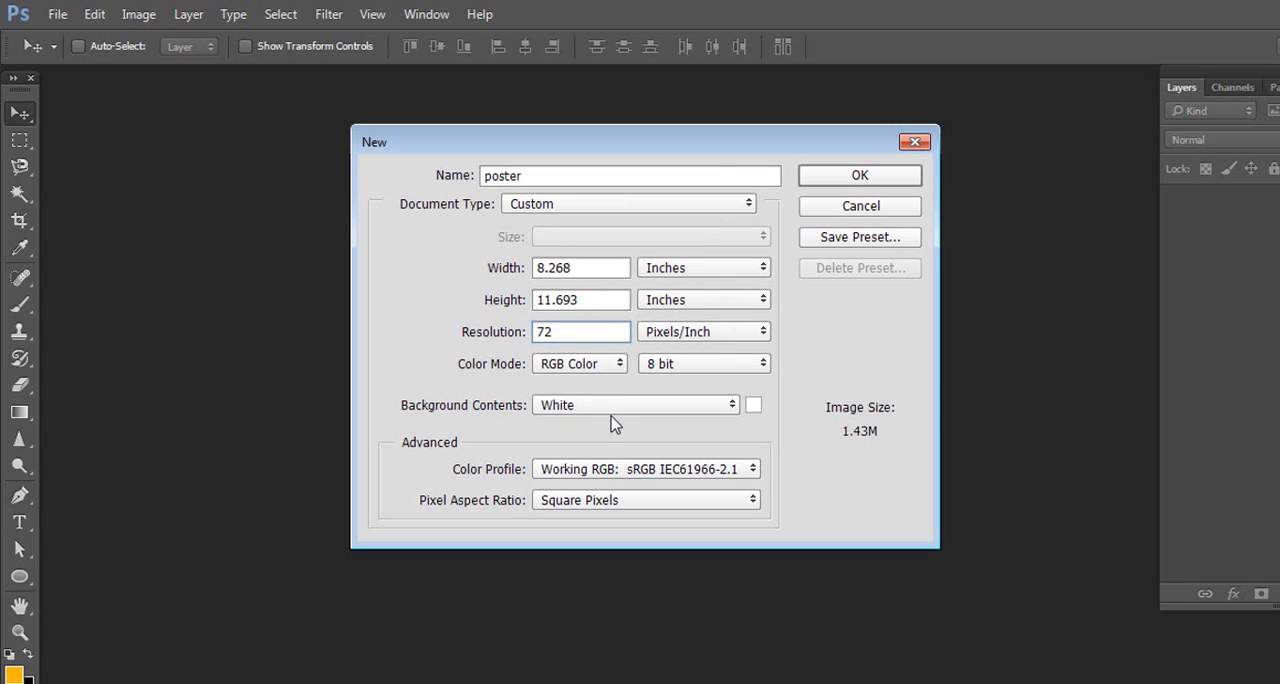
left_click(879, 179)
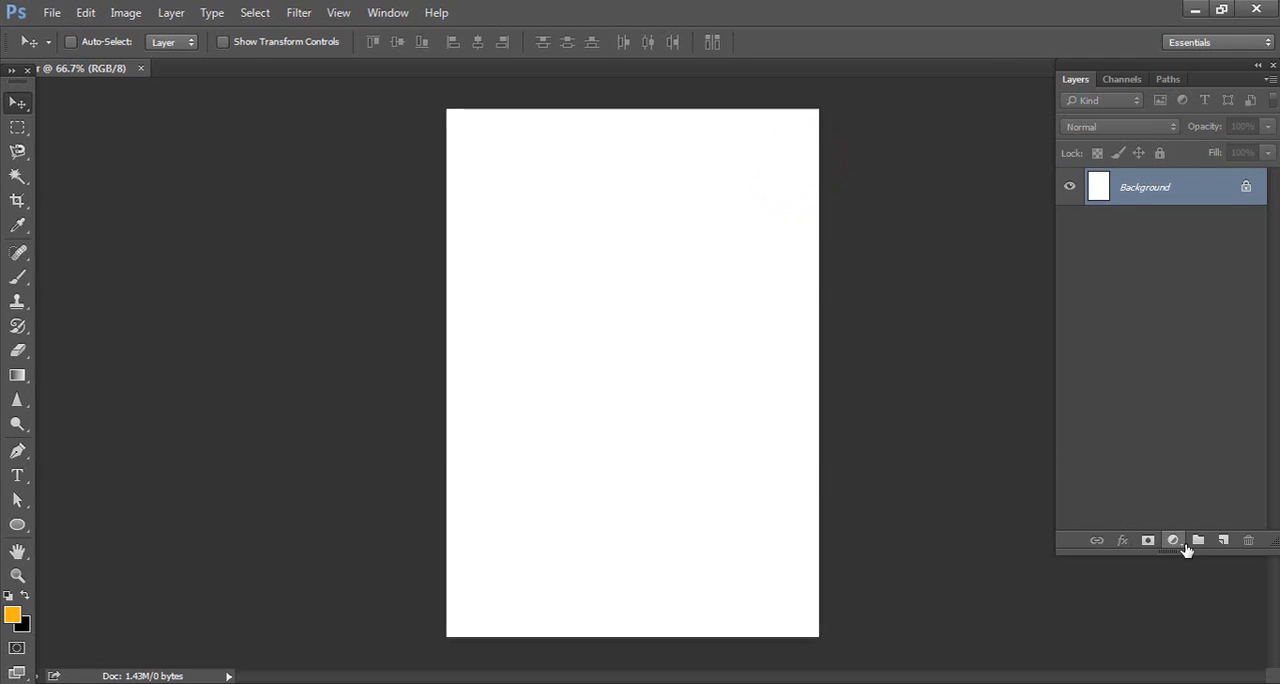
Add a gradient fill layer over the background and base its gradient on the Black, White preset
left_click(1173, 540)
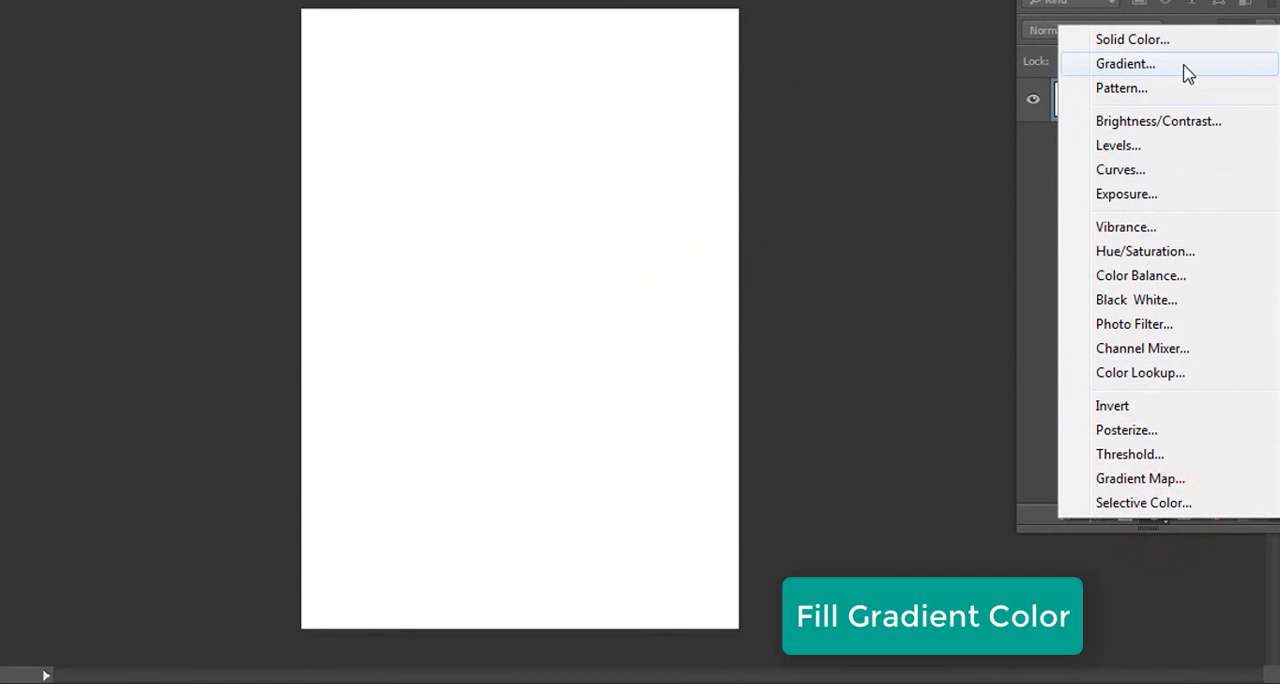
left_click(1184, 64)
left_click(828, 95)
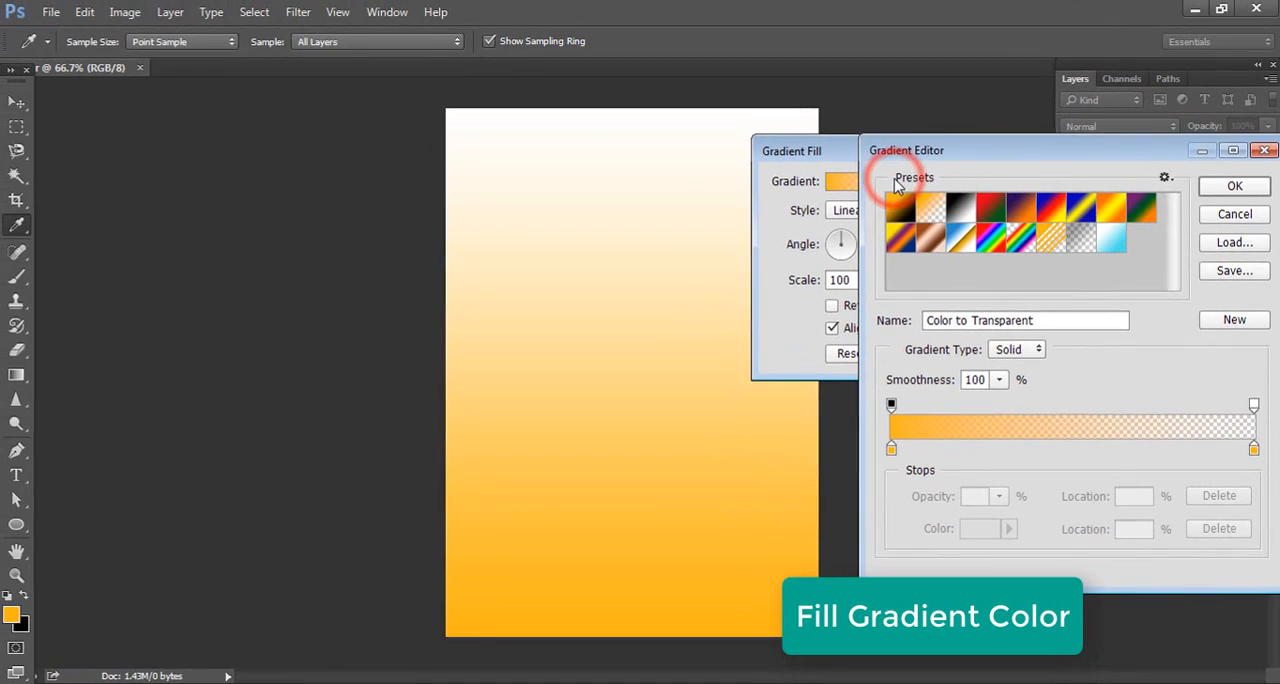
left_click(964, 209)
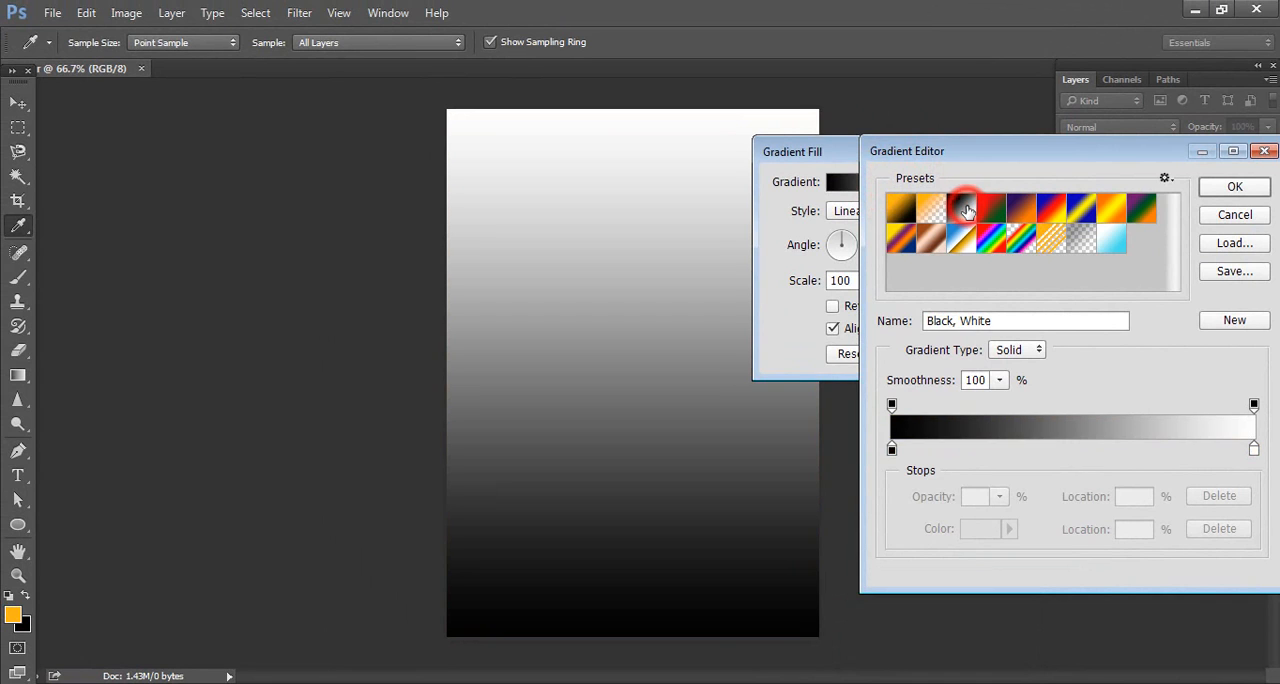
Set the color of the gradient's starting stop to 484149
left_click(892, 449)
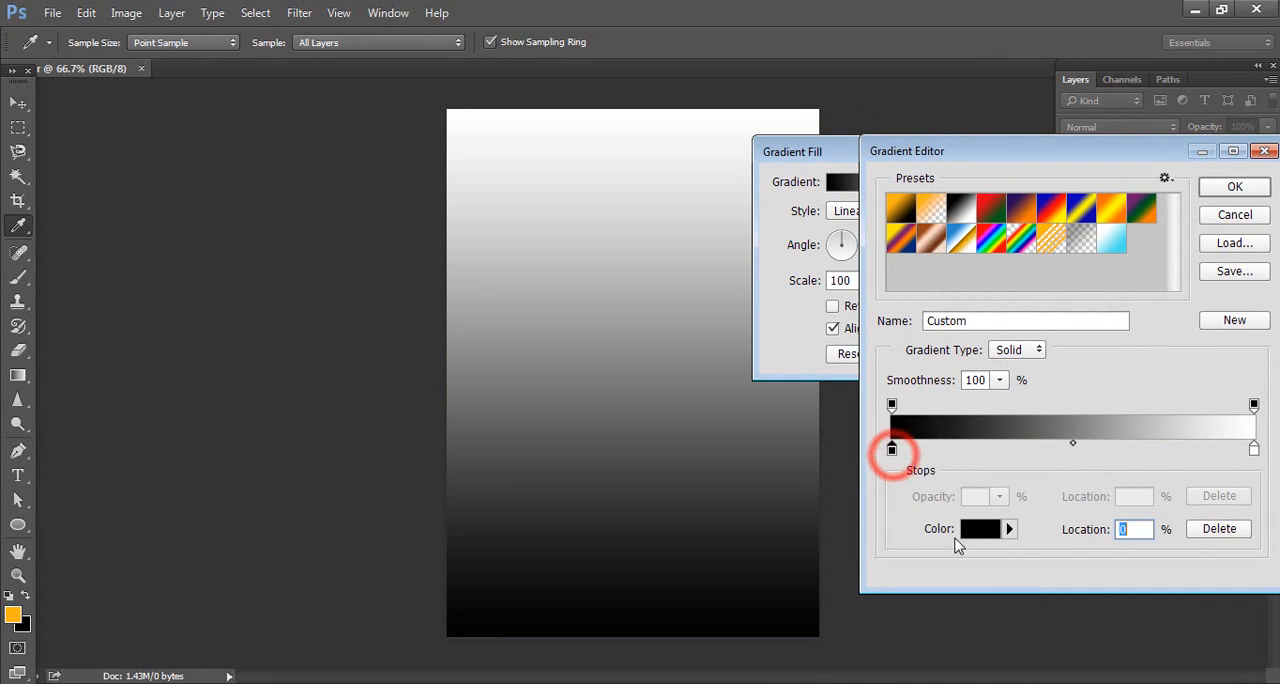
left_click(980, 532)
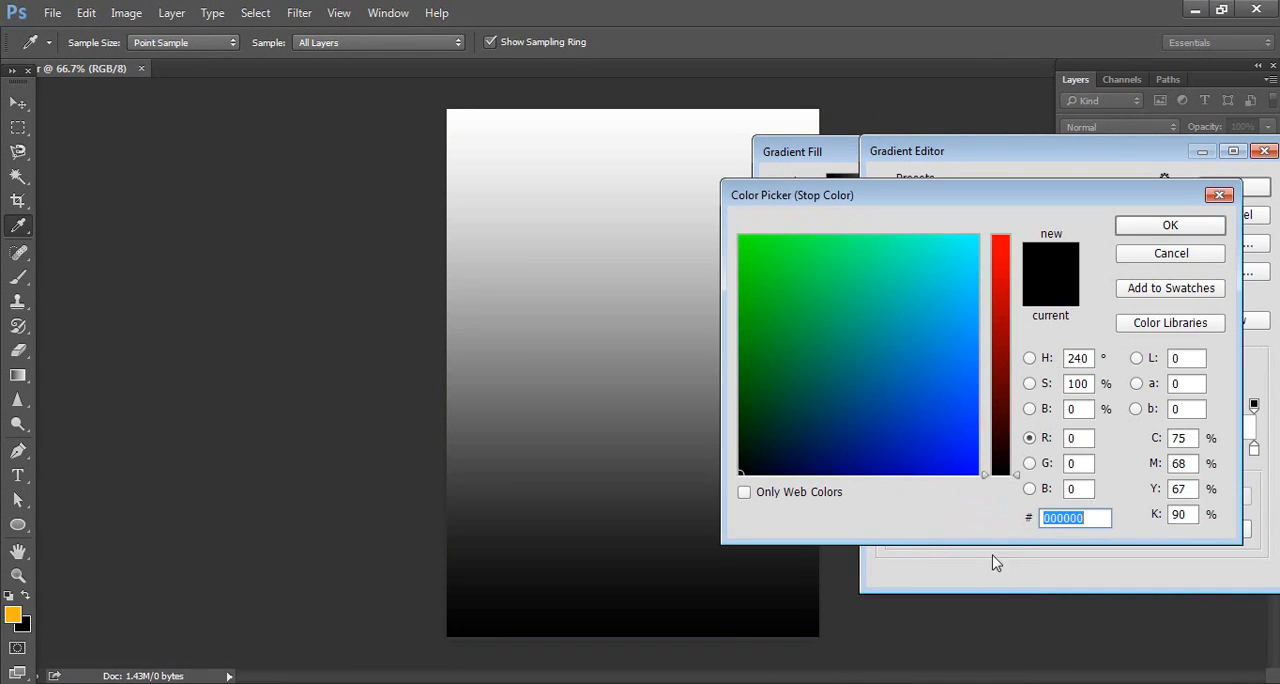
type("484149")
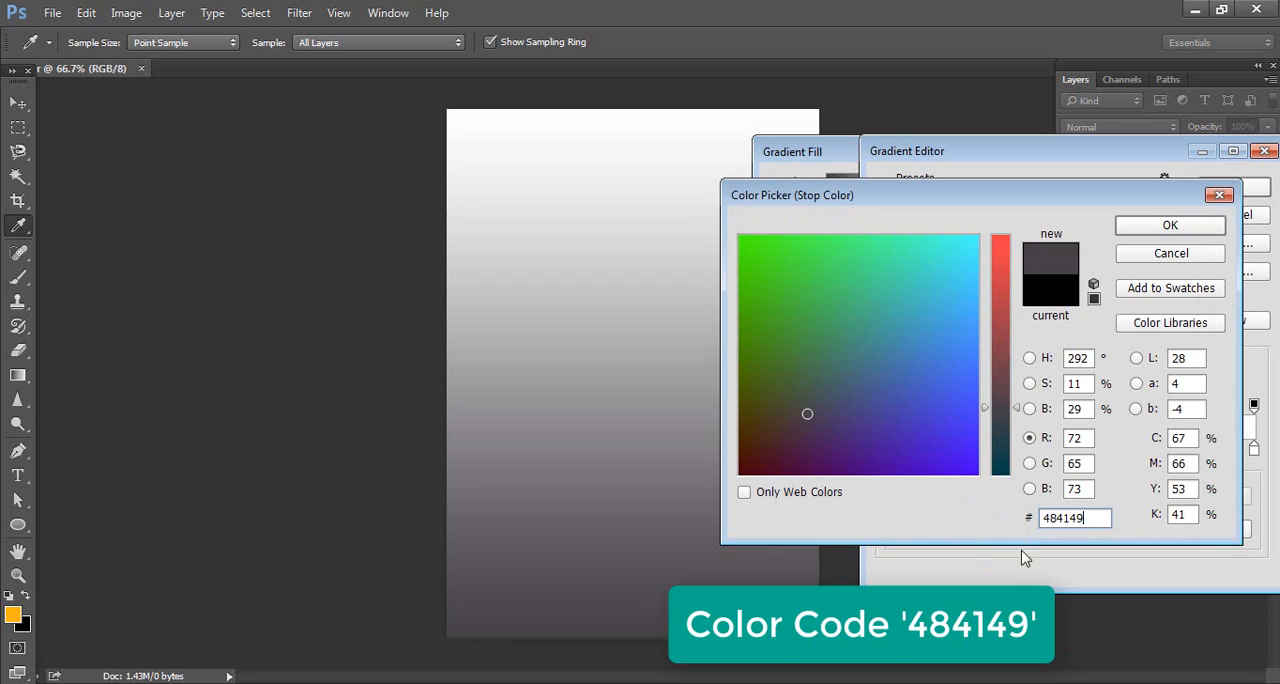
left_click(1172, 226)
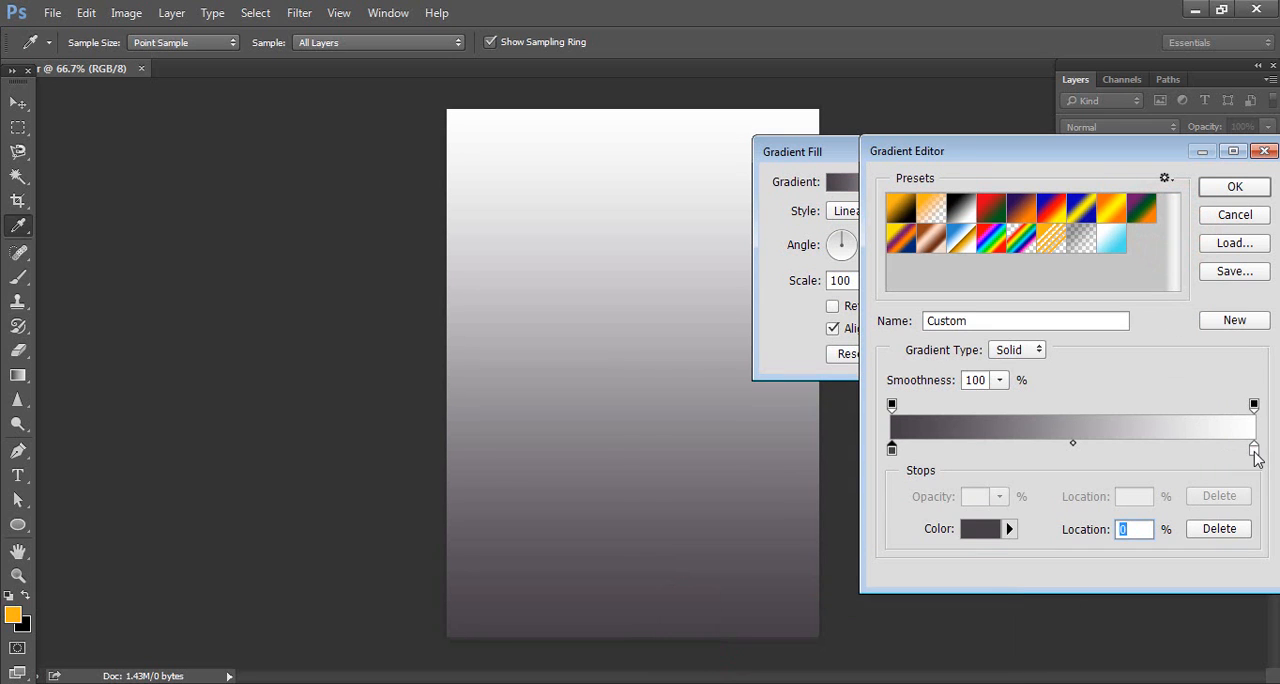
Set the gradient's end stop color to 292323 and apply the gradient fill
left_click(980, 529)
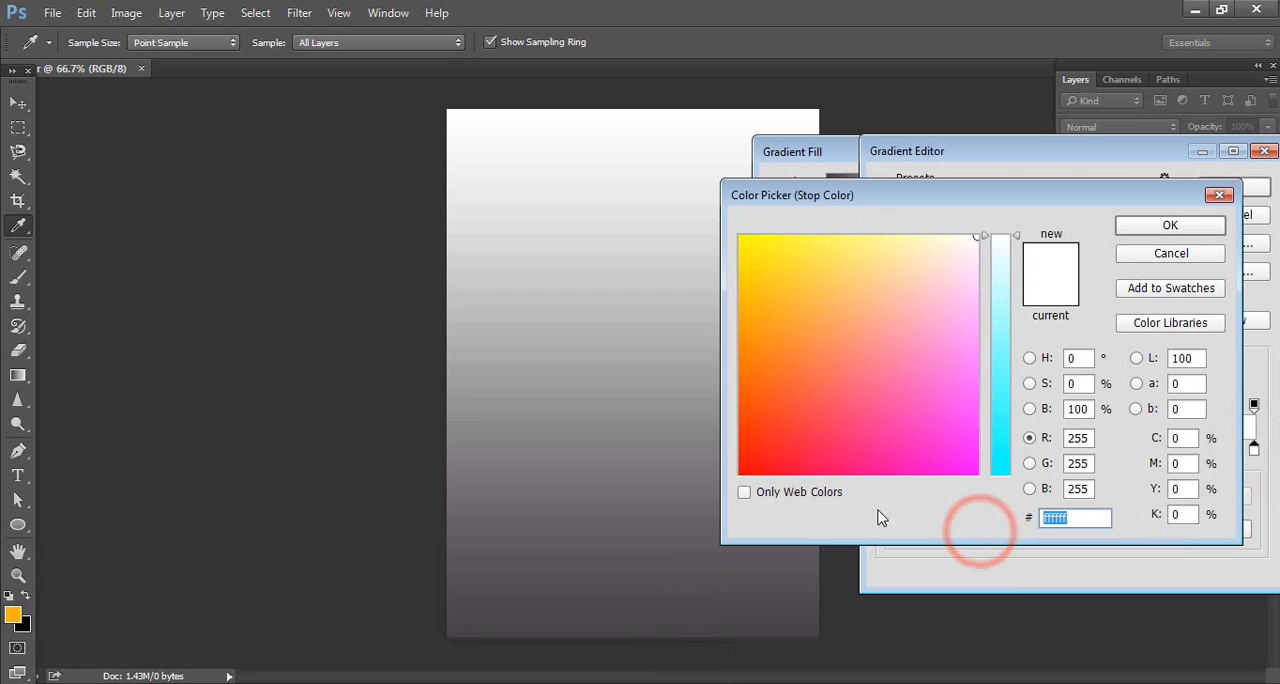
type("292323")
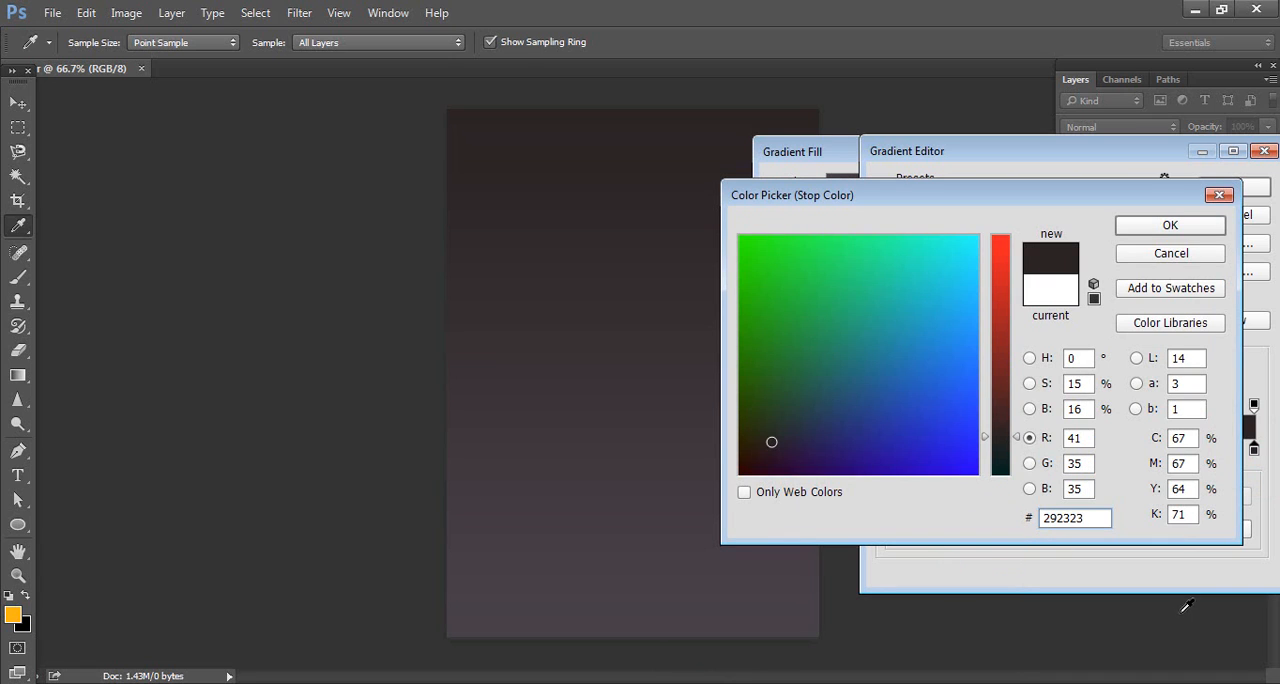
left_click(1210, 230)
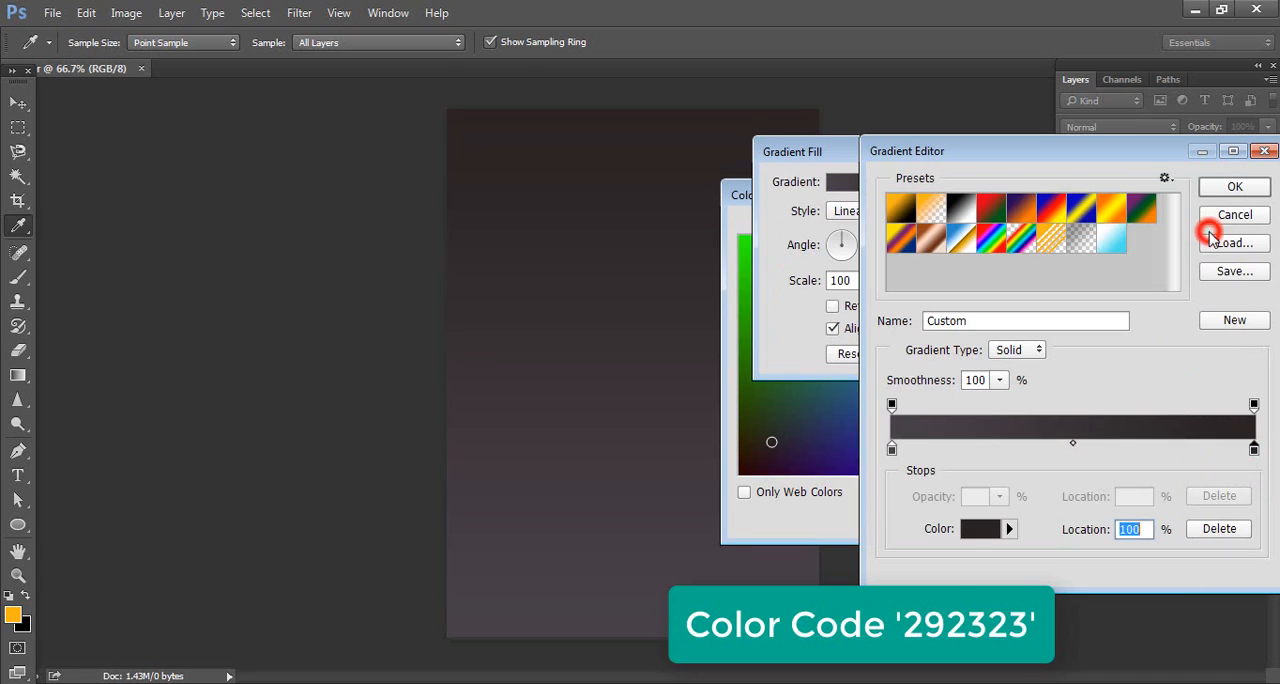
left_click(1233, 187)
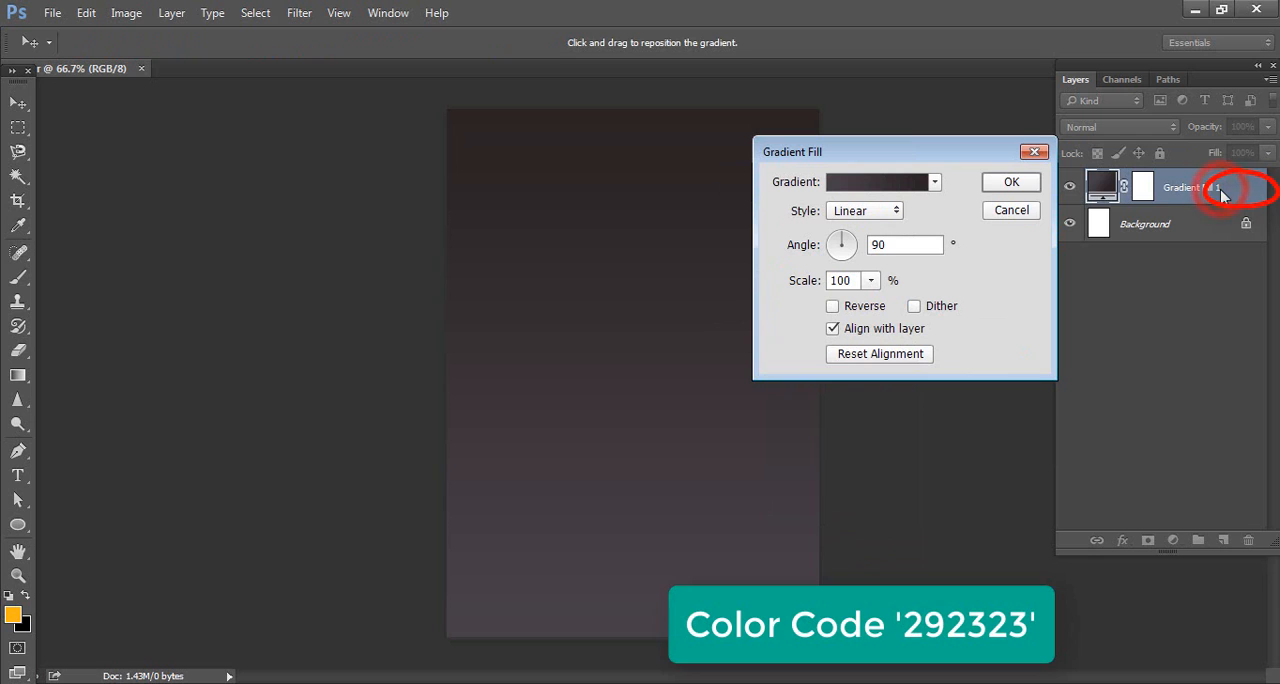
left_click(1012, 182)
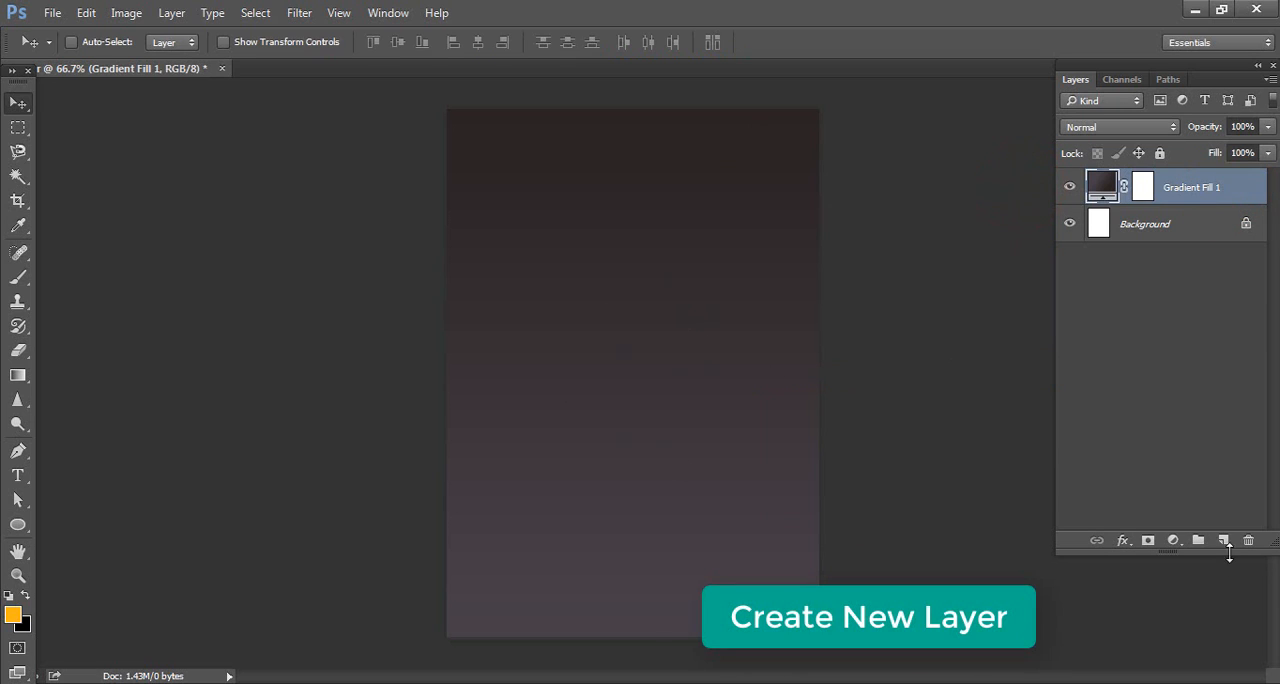
Create a new empty layer above the gradient fill and activate the Brush tool
left_click(1223, 541)
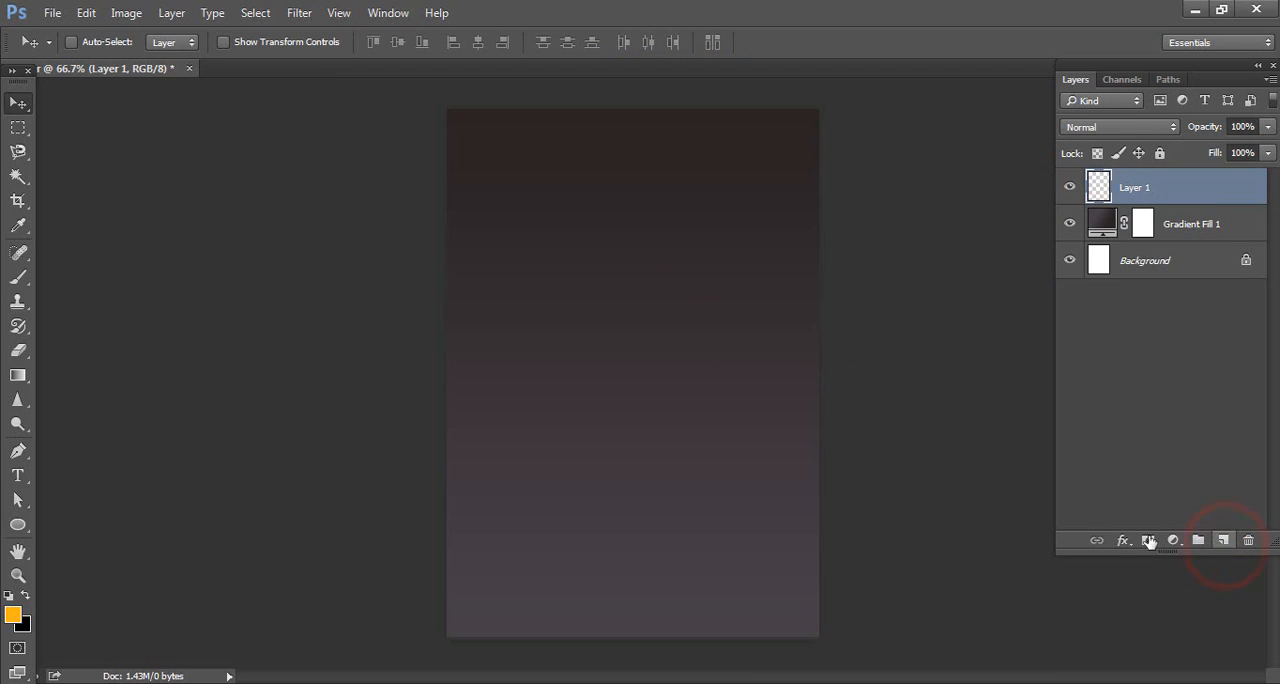
left_click(25, 272)
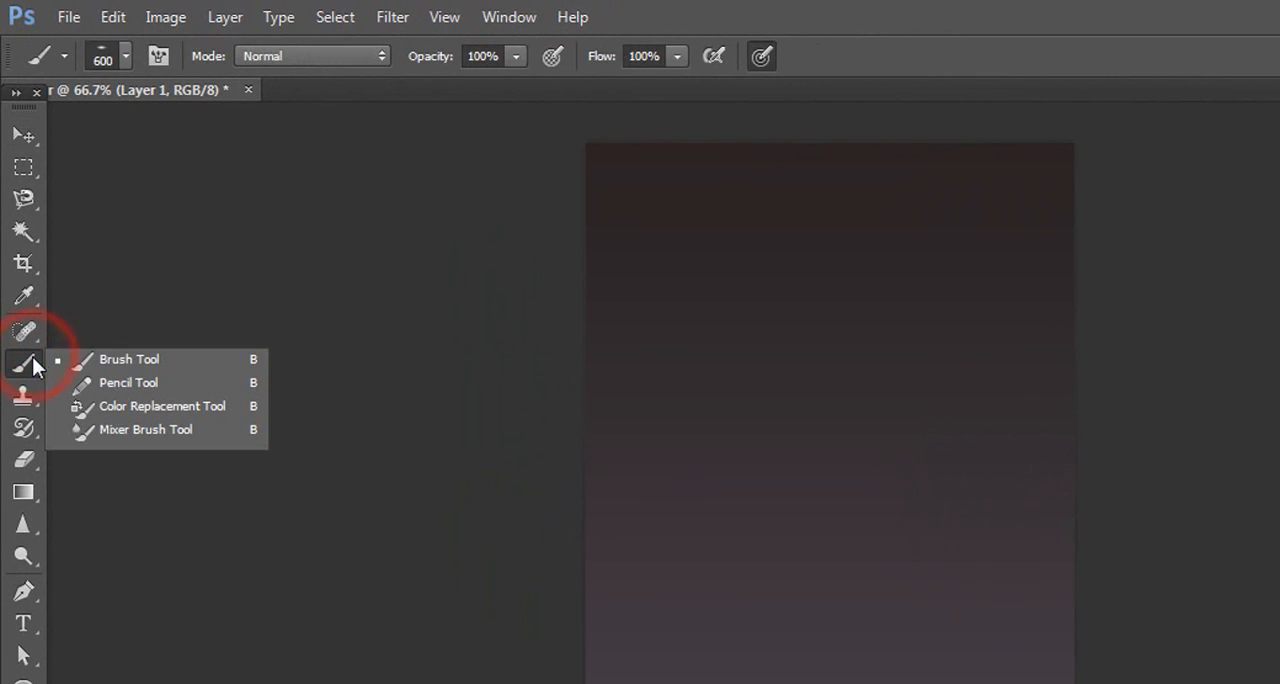
left_click(131, 362)
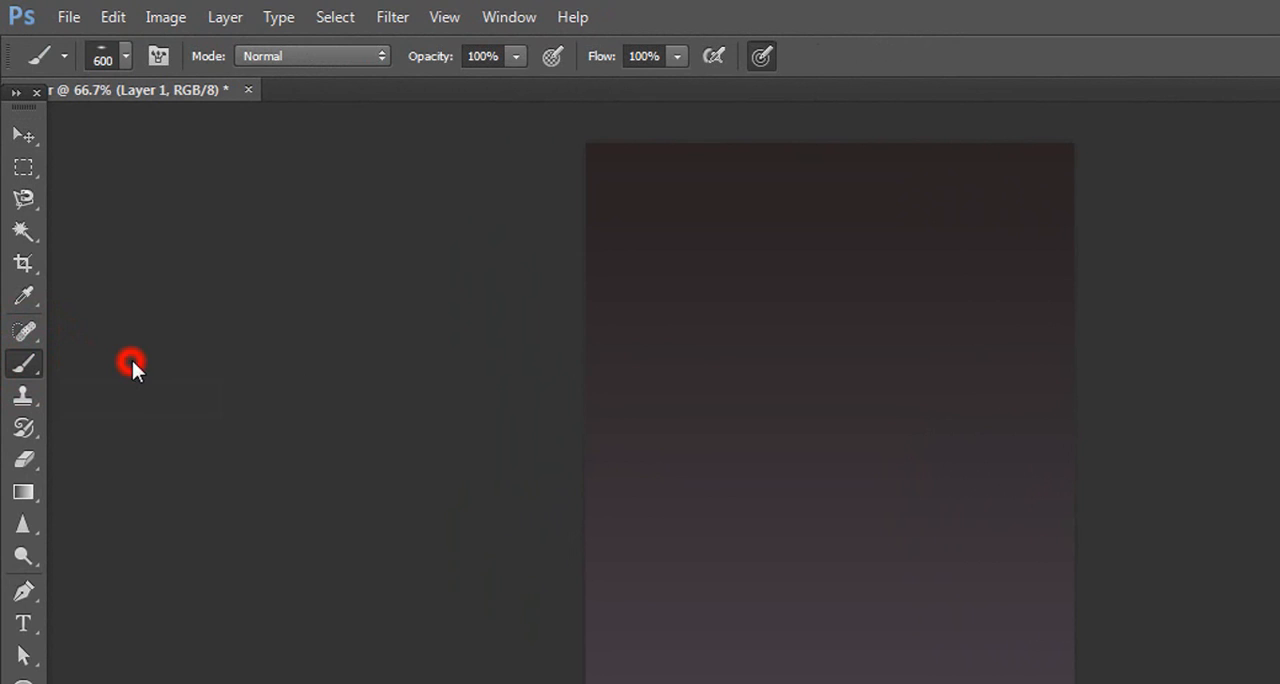
Load the Calligraphic Brushes set, choose the flat elliptical 60 px brush, and enlarge it to about 312 px
left_click(104, 56)
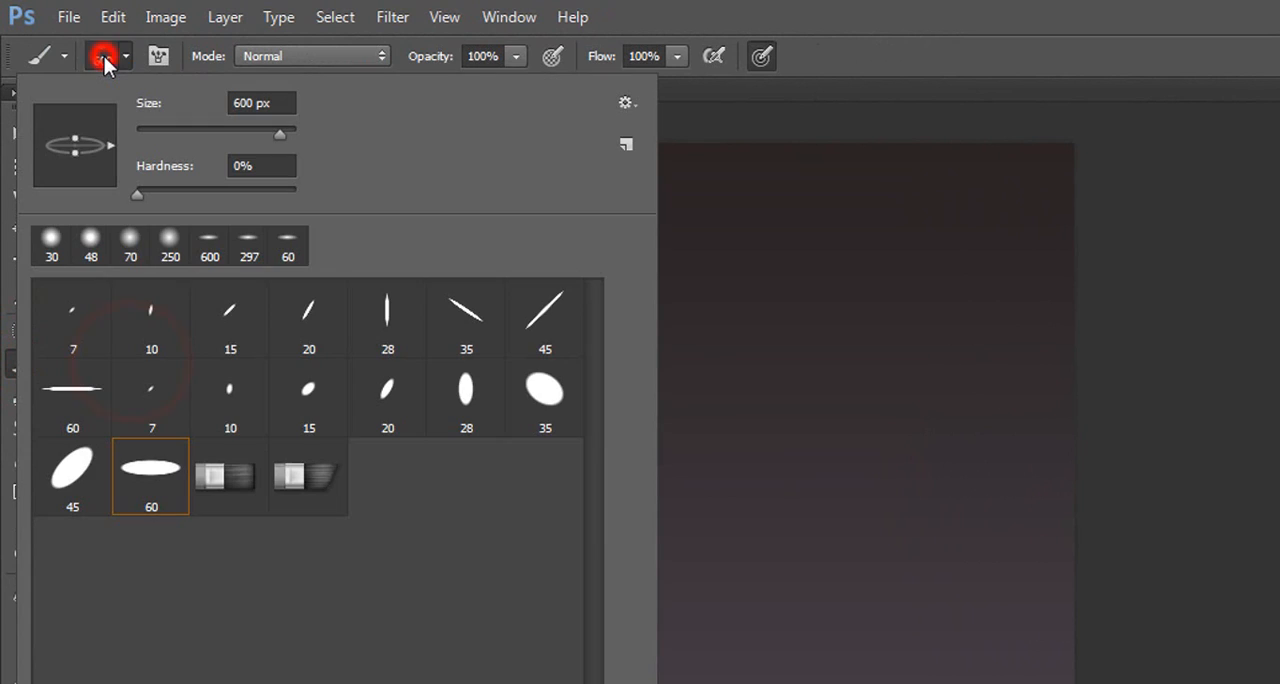
left_click(622, 103)
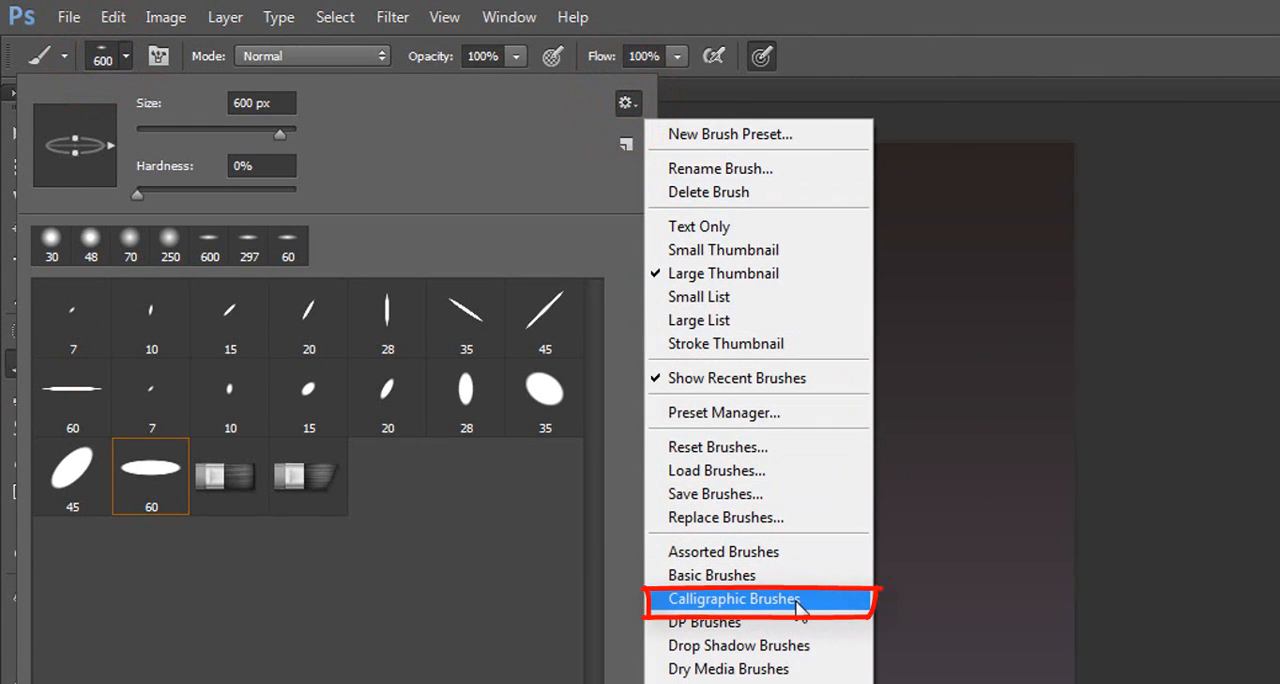
left_click(796, 600)
left_click(760, 366)
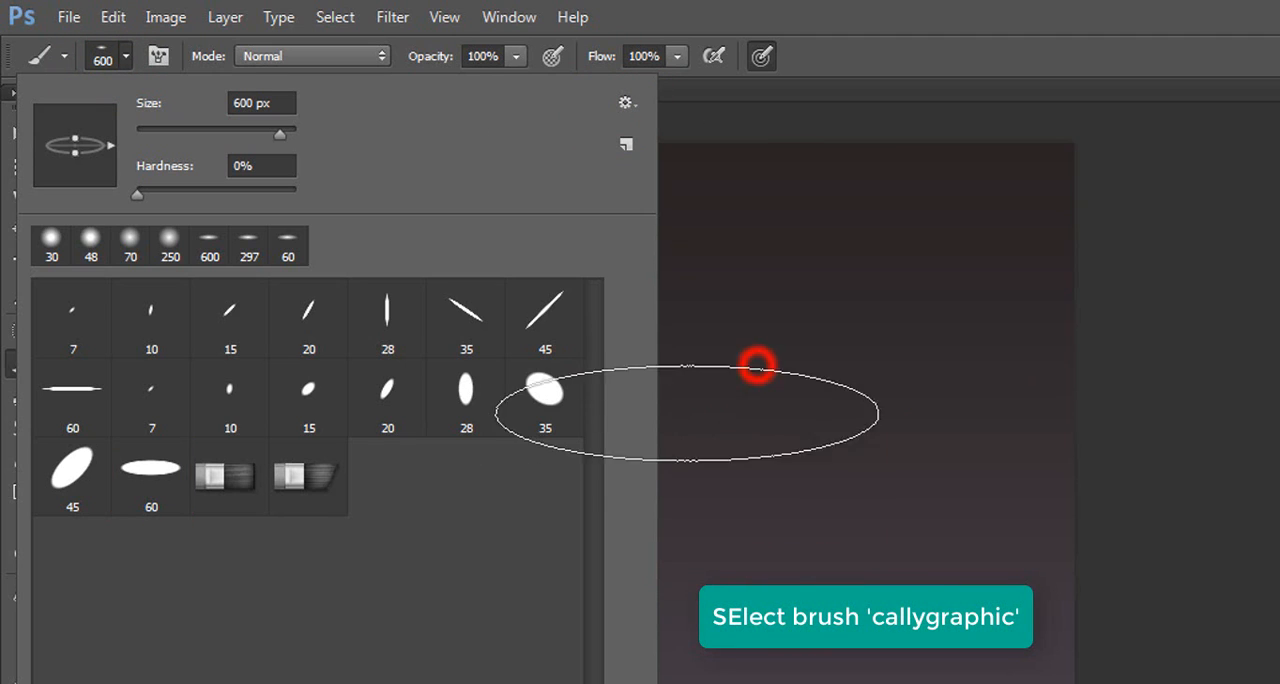
left_click(143, 490)
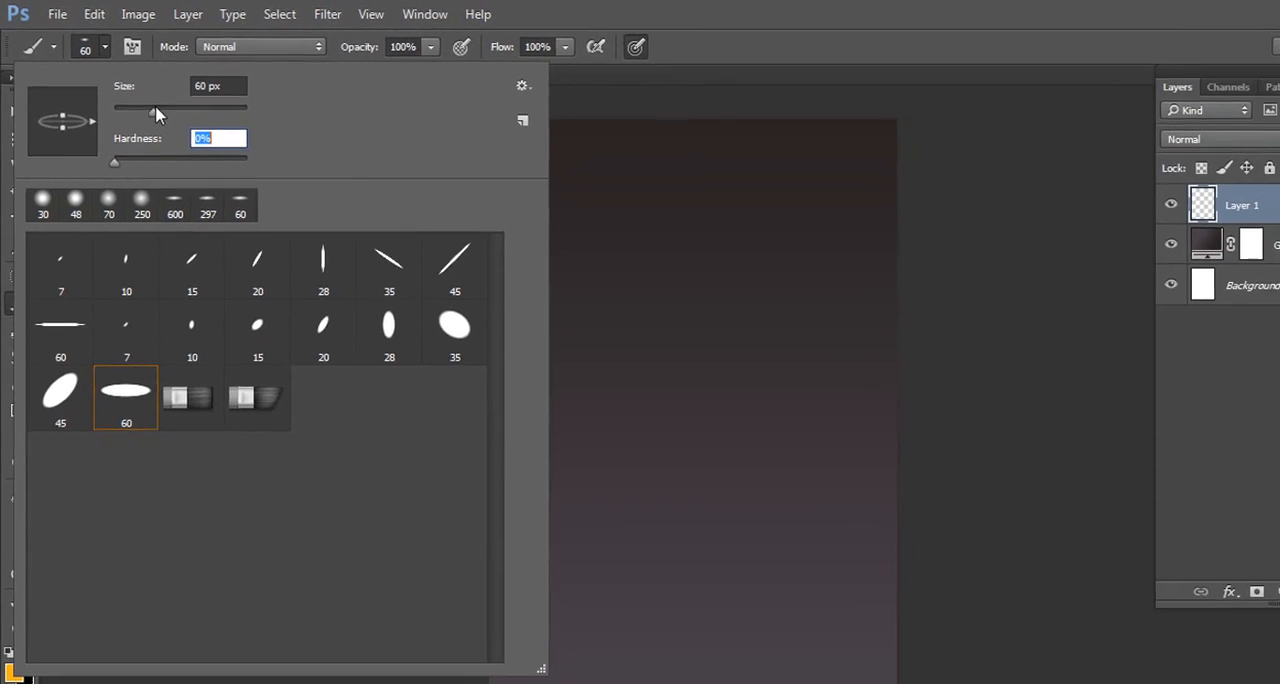
left_click_drag(184, 131, 255, 135)
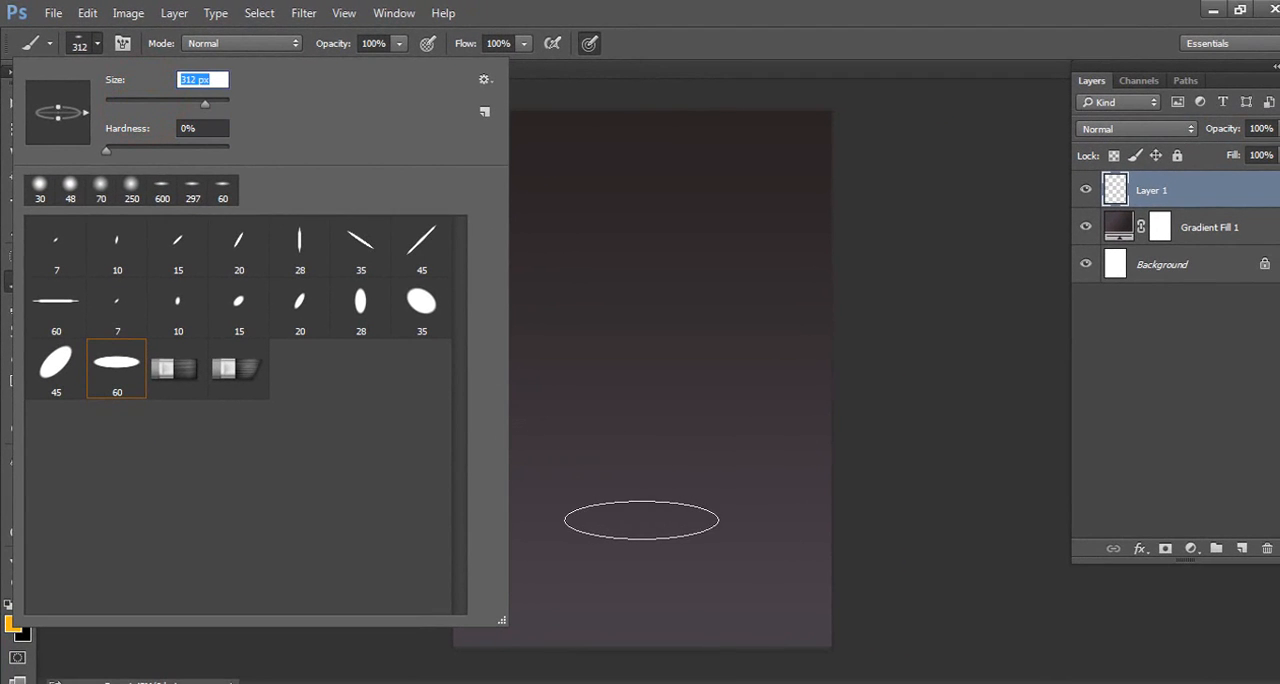
Undo a trial orange dab, set the foreground color to white (ffffff), and paint one 600 px elliptical glow centered near the page's lower edge
left_click(645, 529)
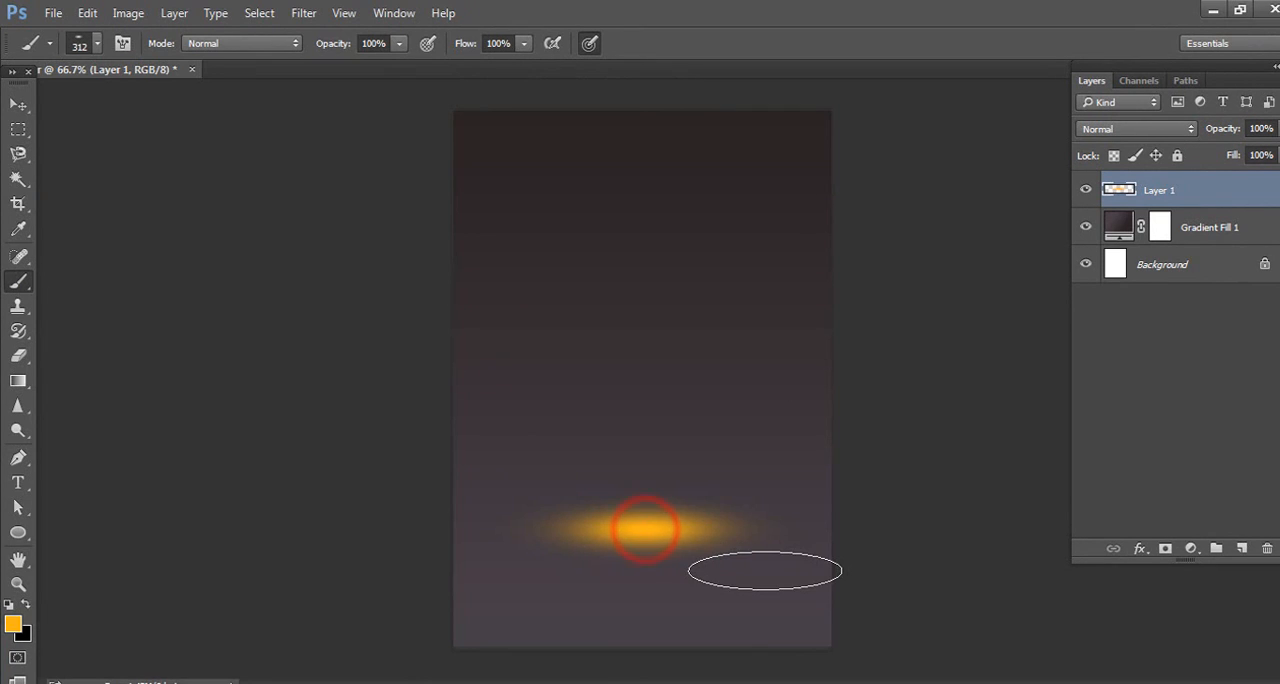
key("ctrl+z")
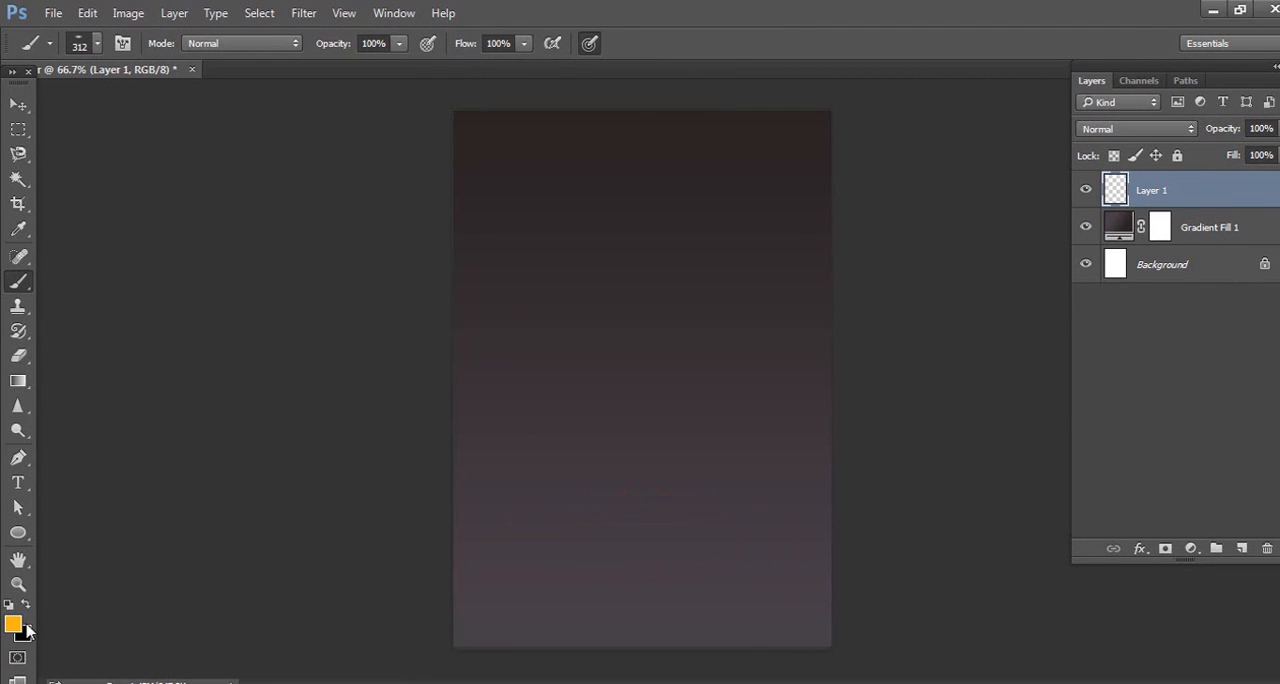
left_click(12, 622)
left_click_drag(948, 305, 1020, 214)
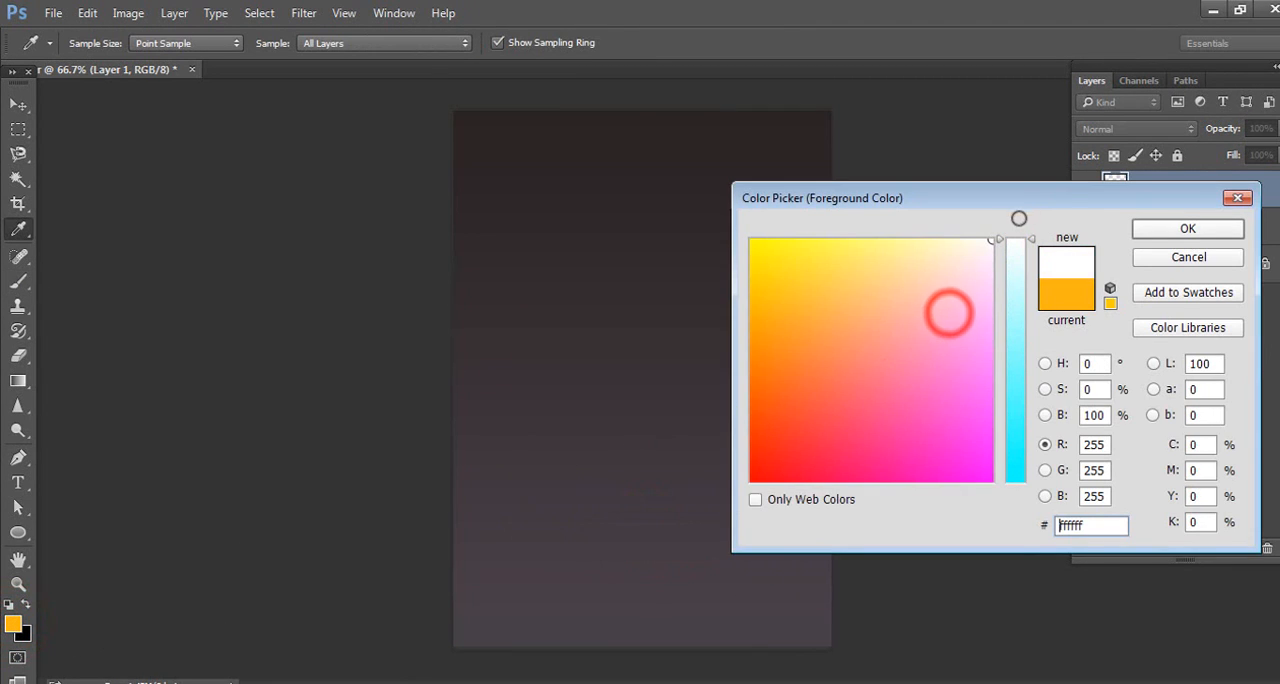
left_click(1178, 229)
key("b")
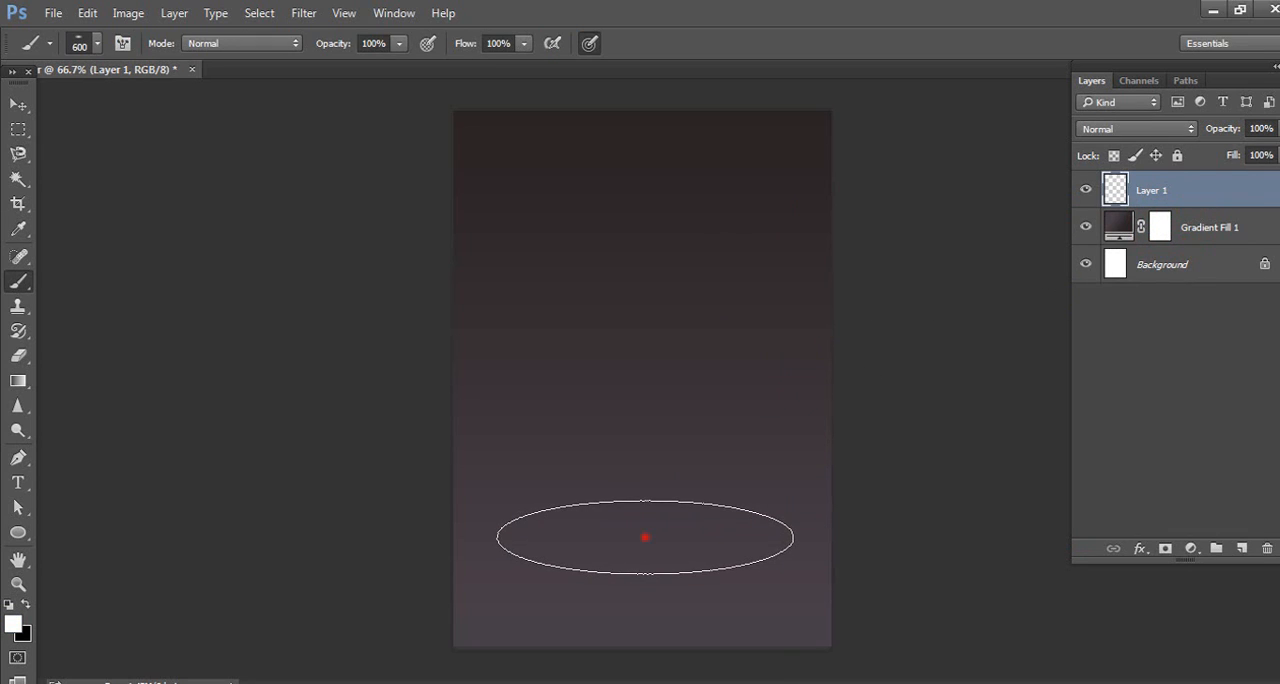
left_click(645, 537)
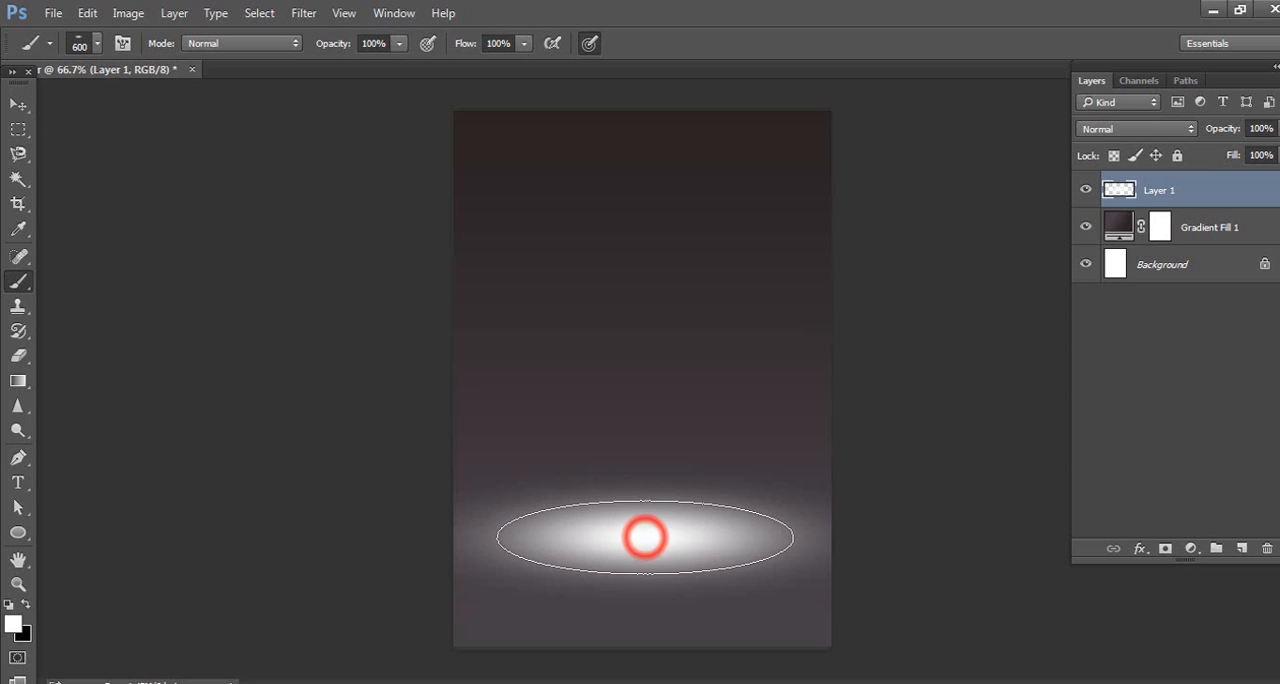
Set the glow layer's opacity to 60% and stretch the glow slightly downward to about 106% height with Free Transform
left_click(22, 103)
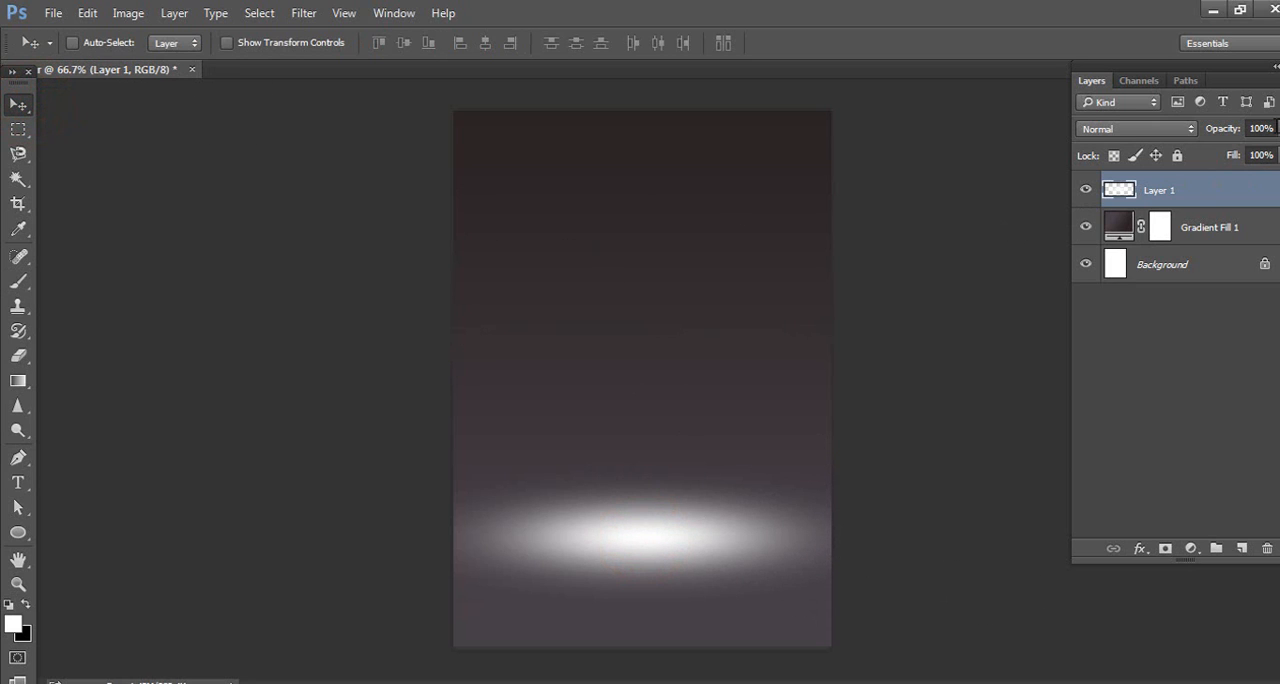
type("60")
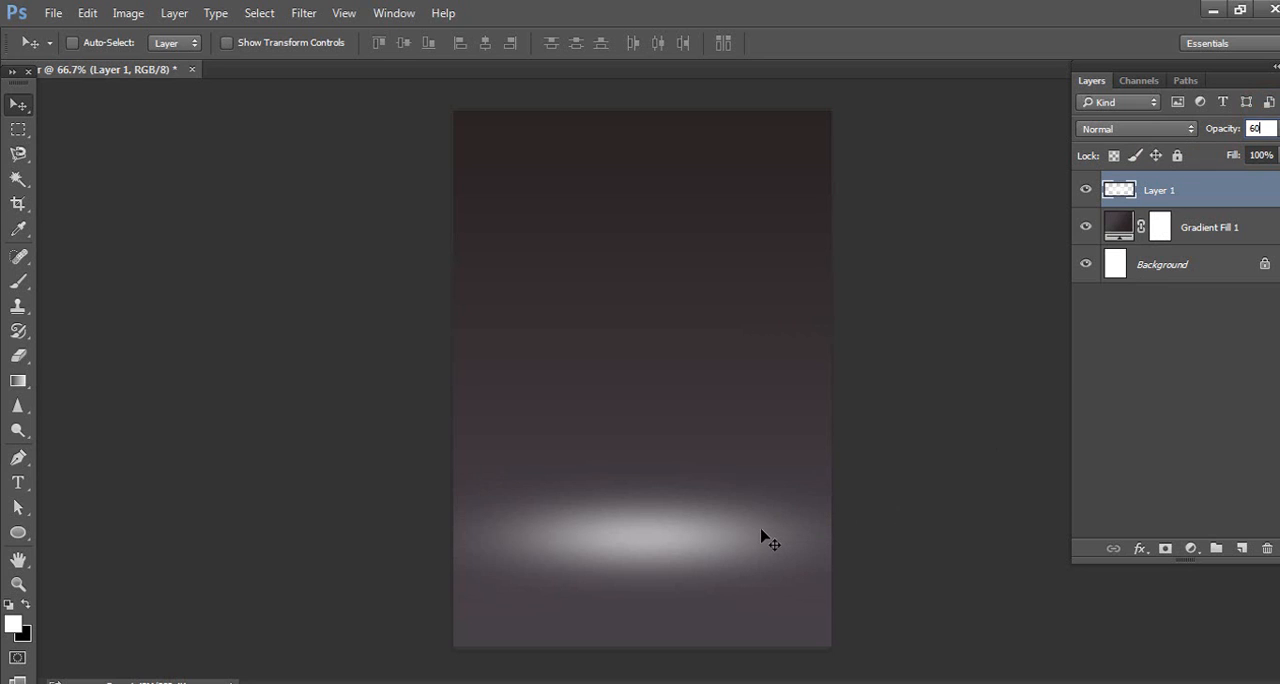
key("ctrl+t")
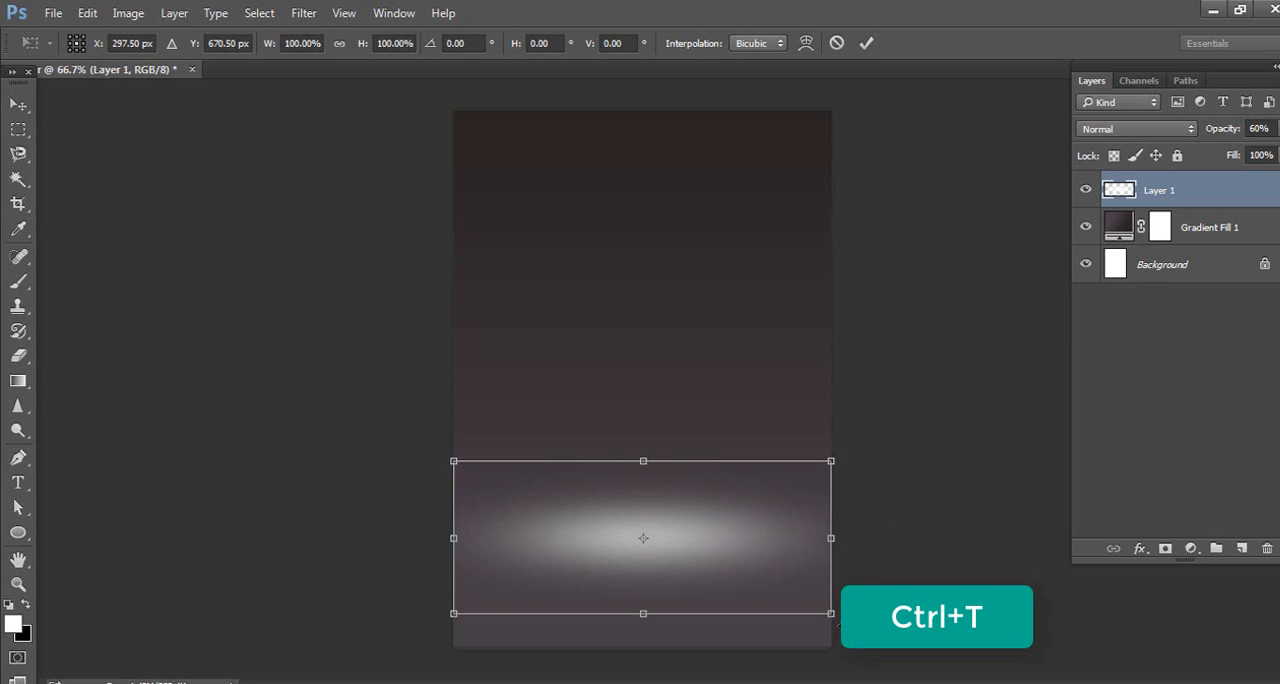
left_click_drag(832, 617, 831, 620)
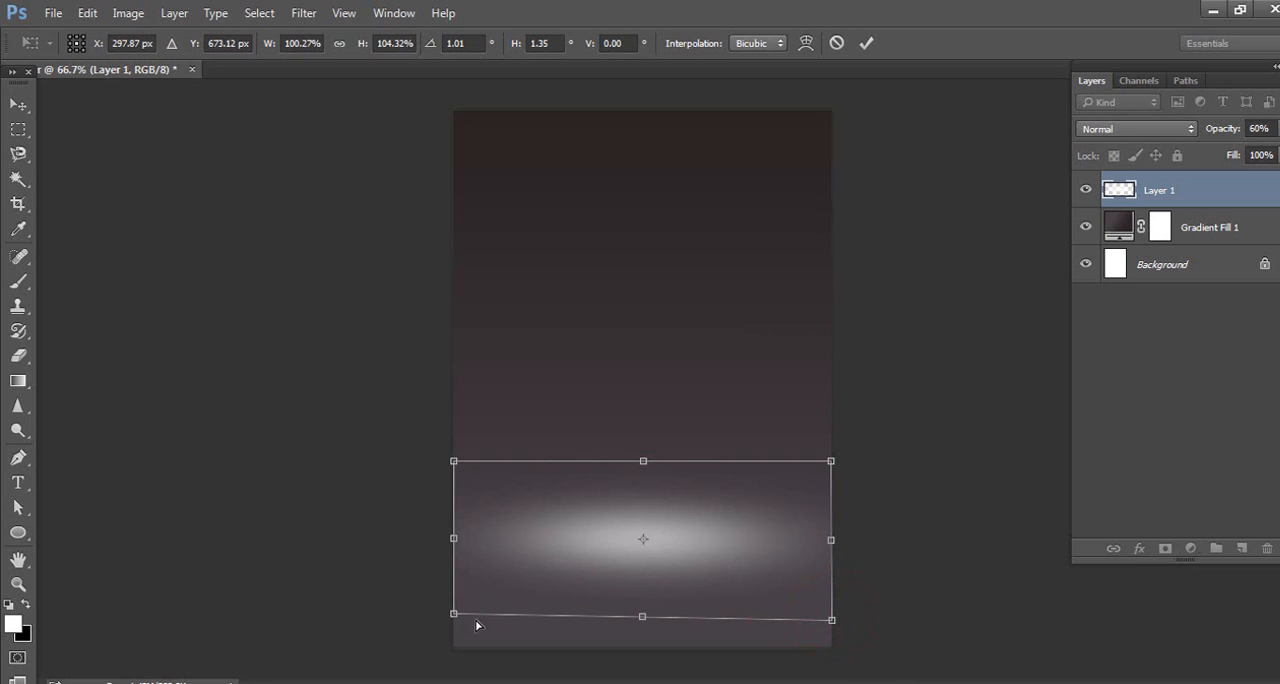
left_click_drag(454, 619, 454, 627)
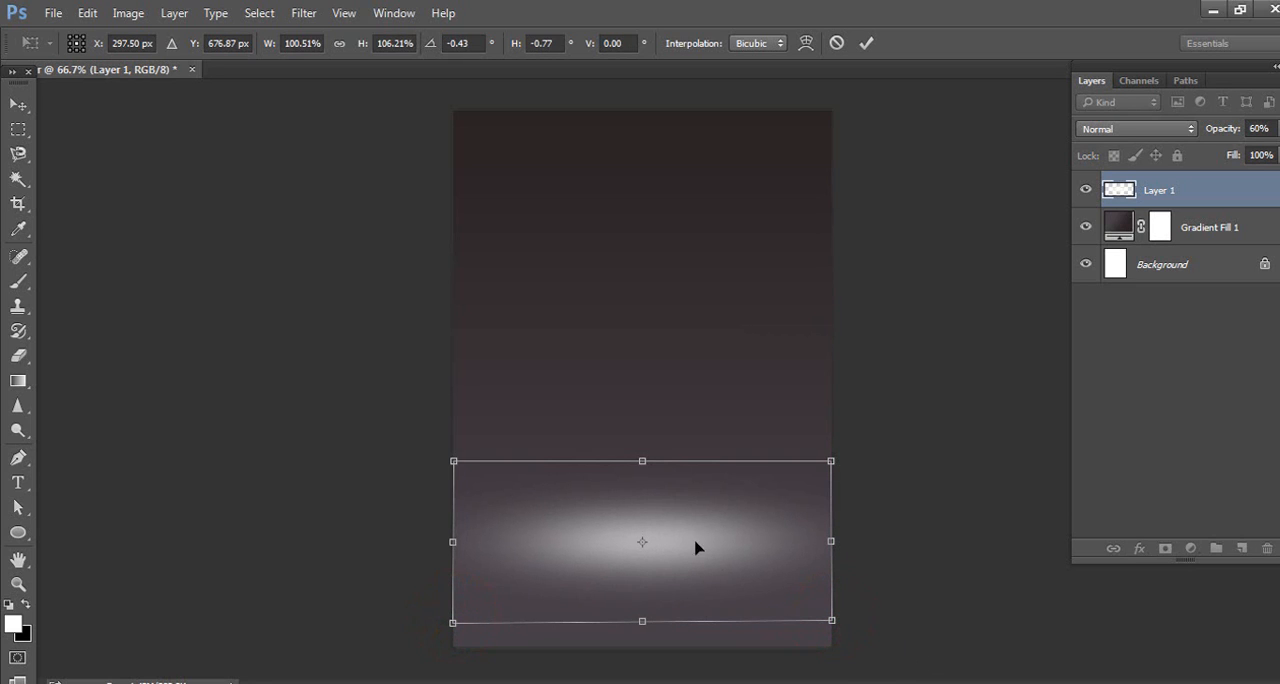
left_click_drag(648, 460, 647, 459)
key("Return")
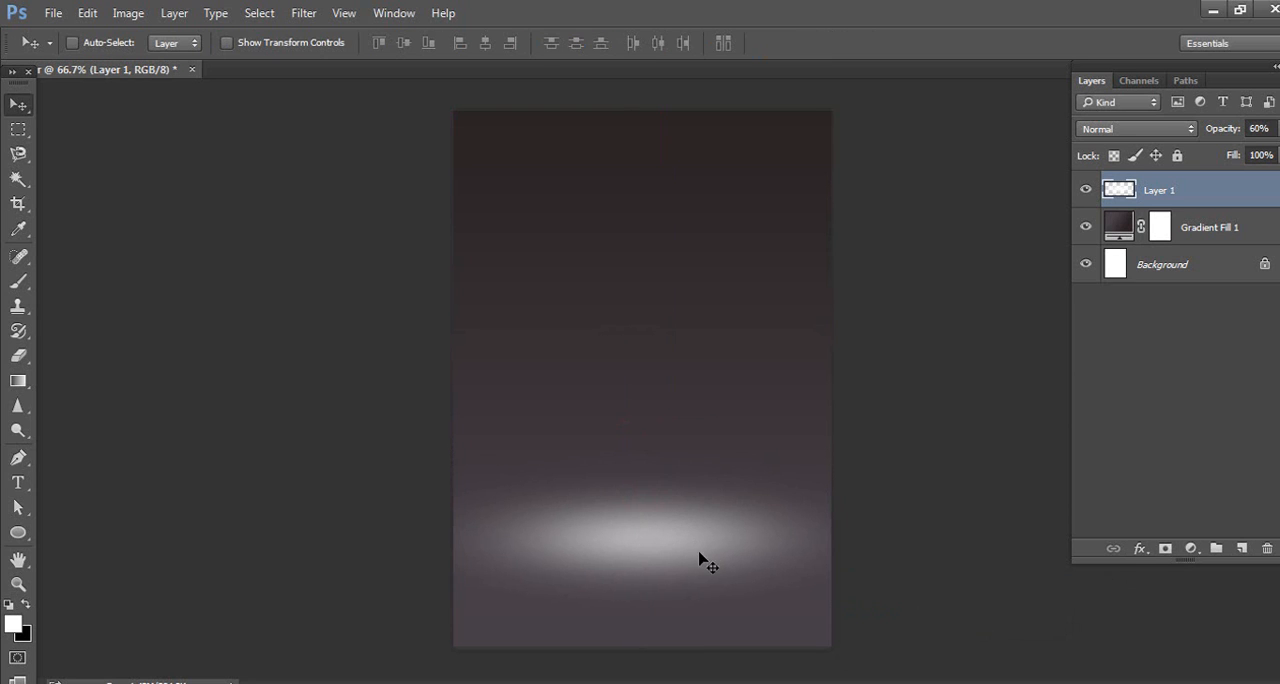
Place the smoke image "8" from the poster folder as an embedded object
left_click(55, 14)
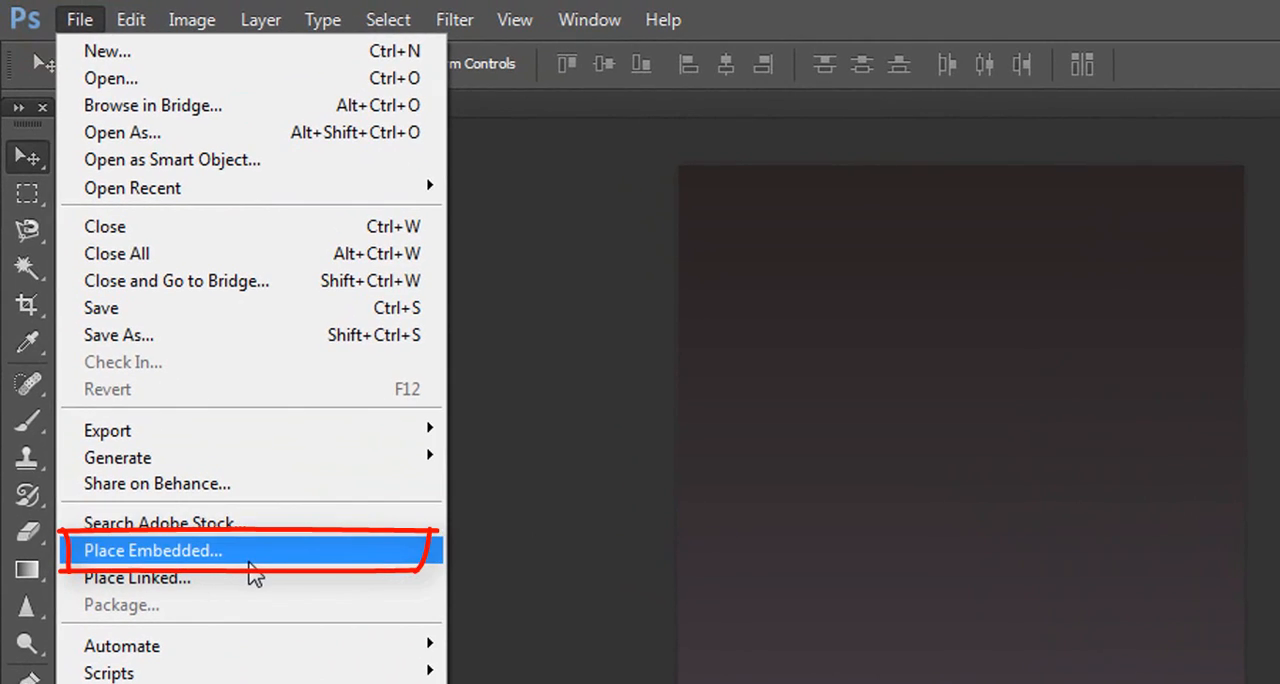
left_click(249, 560)
left_click(425, 250)
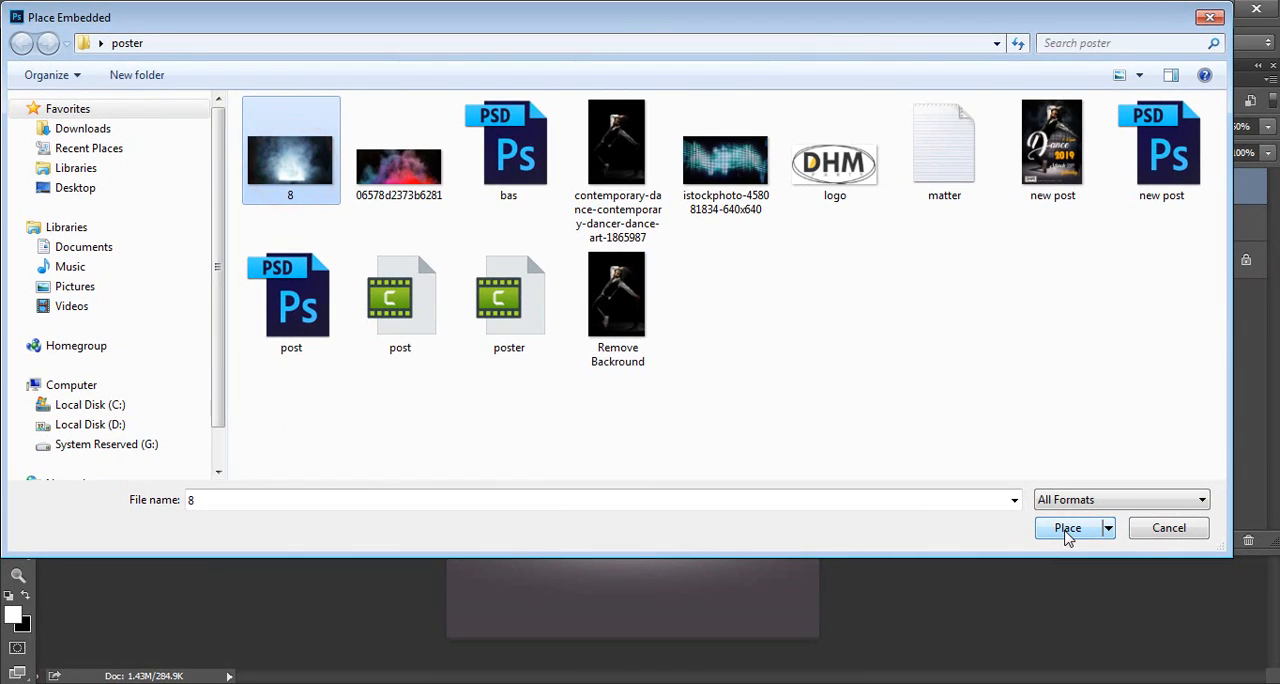
left_click(1063, 526)
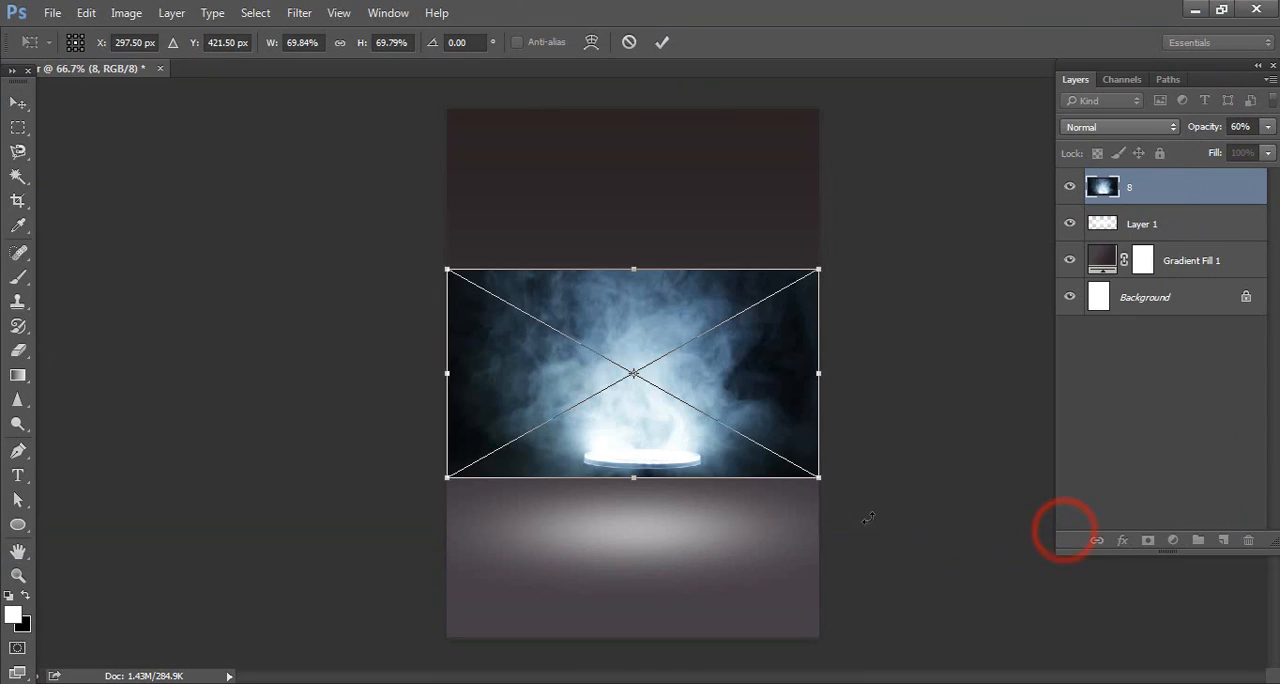
Enlarge the placed smoke image to about 154% and move it up so it covers the page's upper edge
left_click_drag(820, 268, 1060, 176)
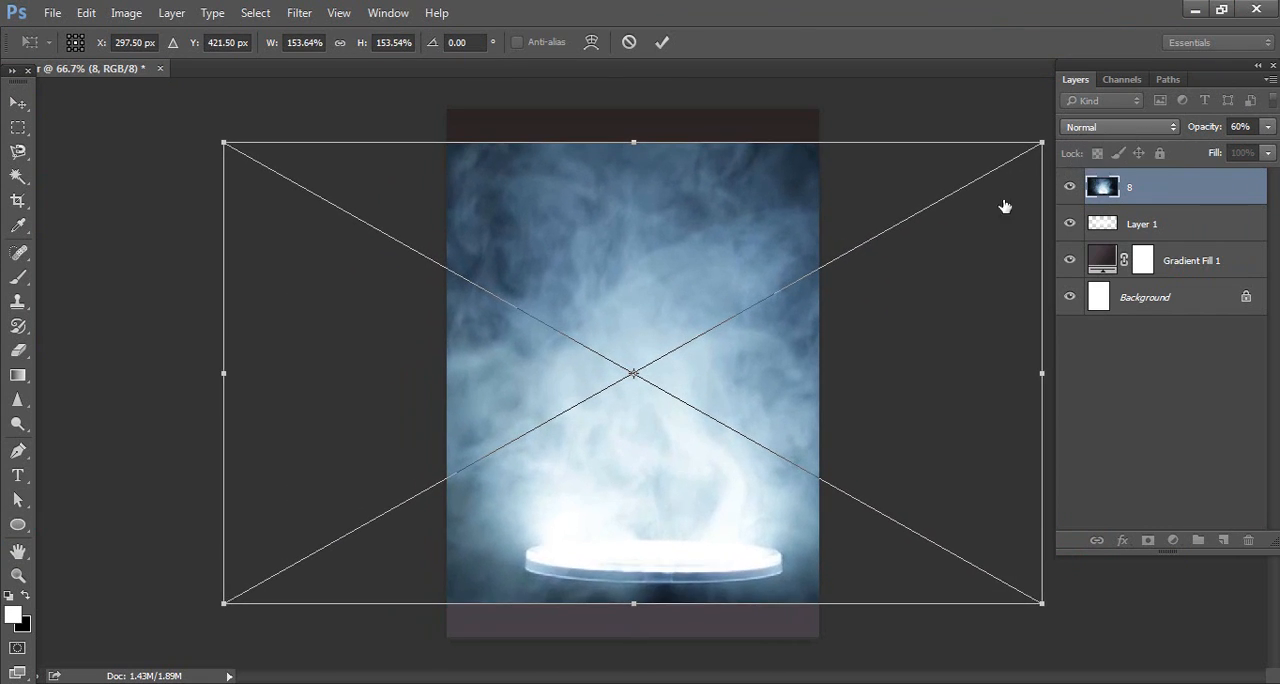
left_click_drag(688, 302, 694, 270)
key("Return")
left_click(623, 463)
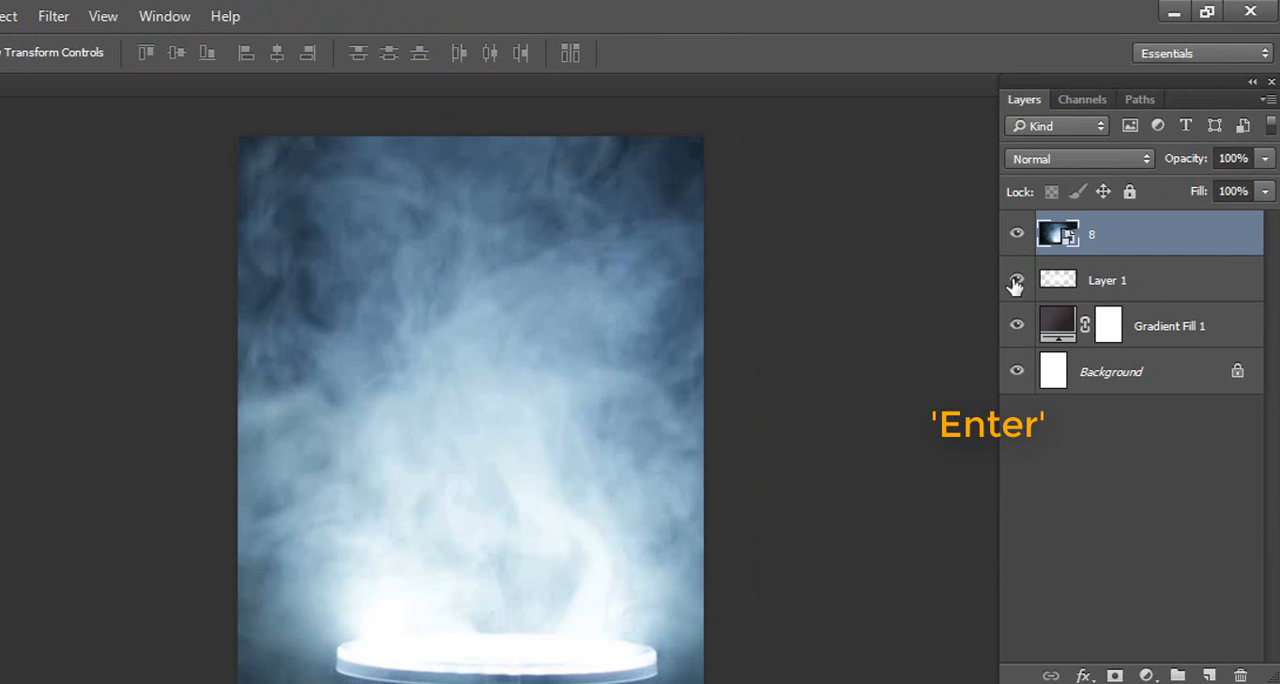
Set the smoke image layer's blend mode to Overlay and its opacity to 60%
left_click(1062, 165)
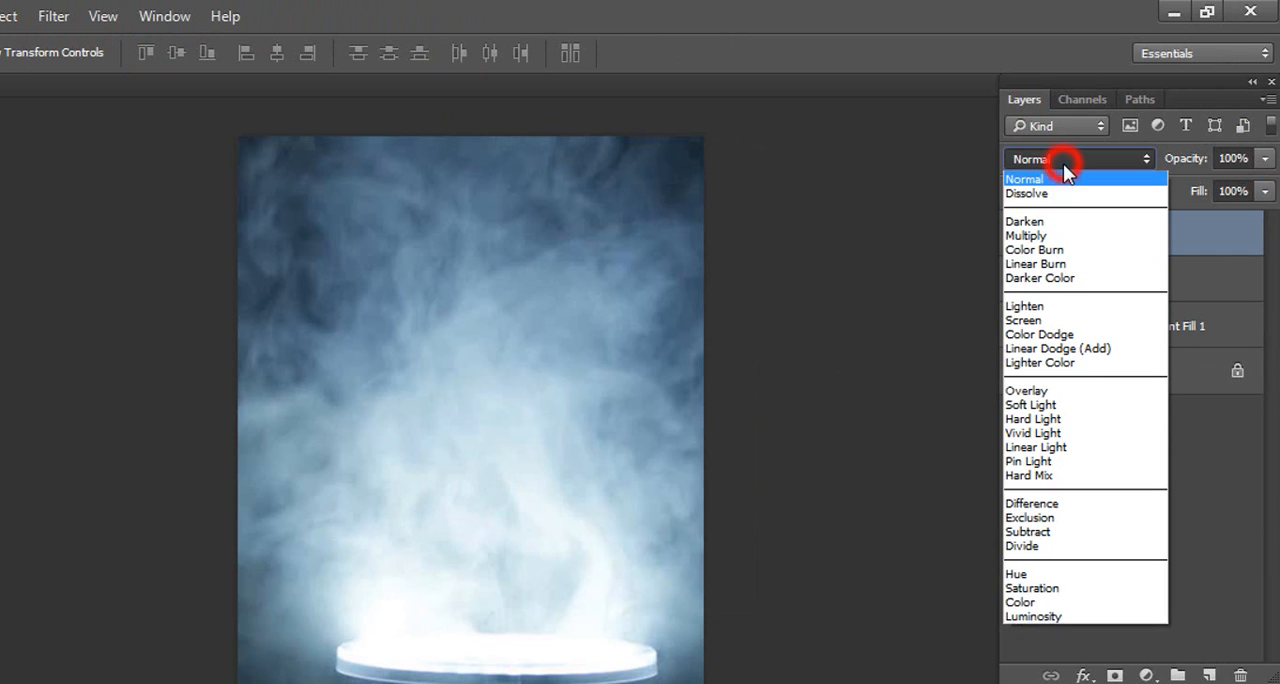
left_click(1062, 393)
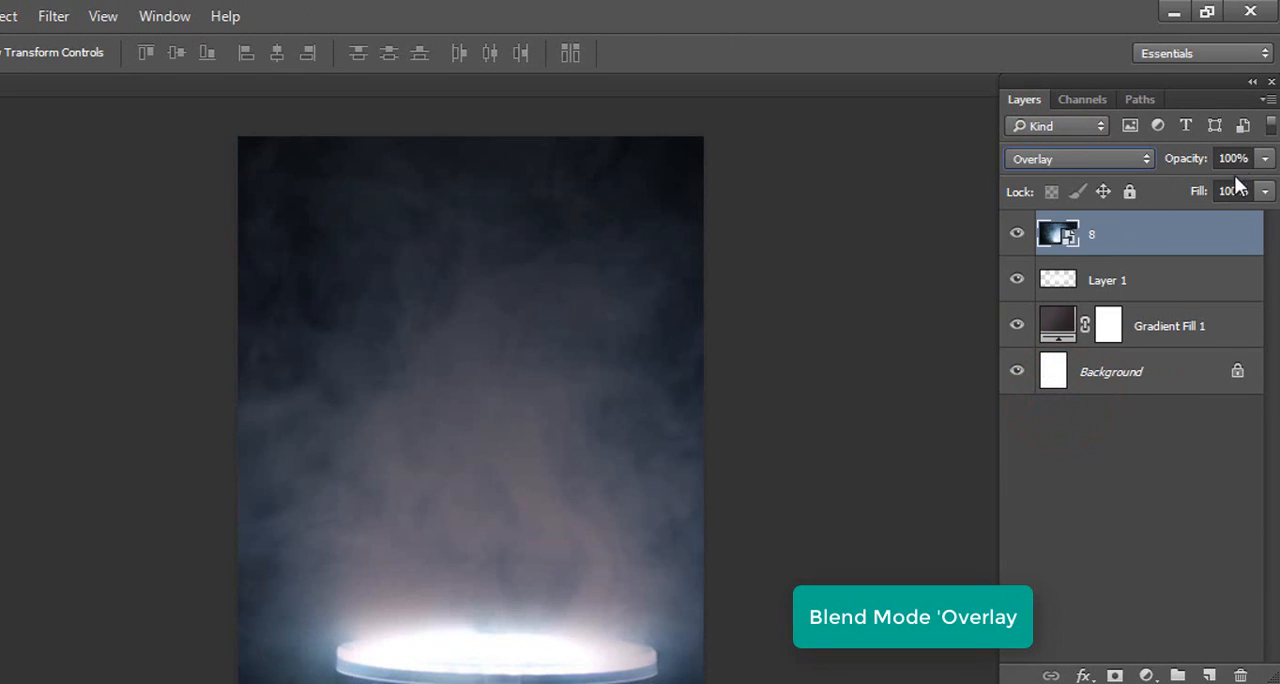
type("60")
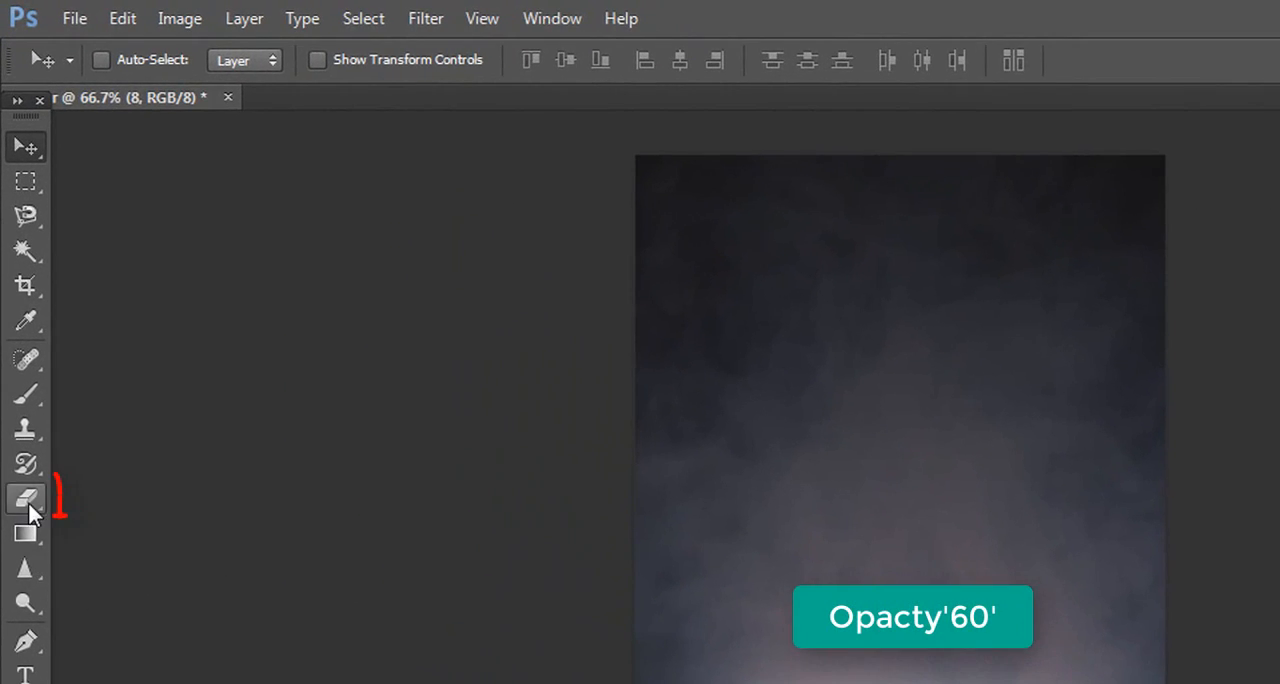
Activate the Eraser tool with the soft 250 px brush at 0% hardness
left_click(27, 498)
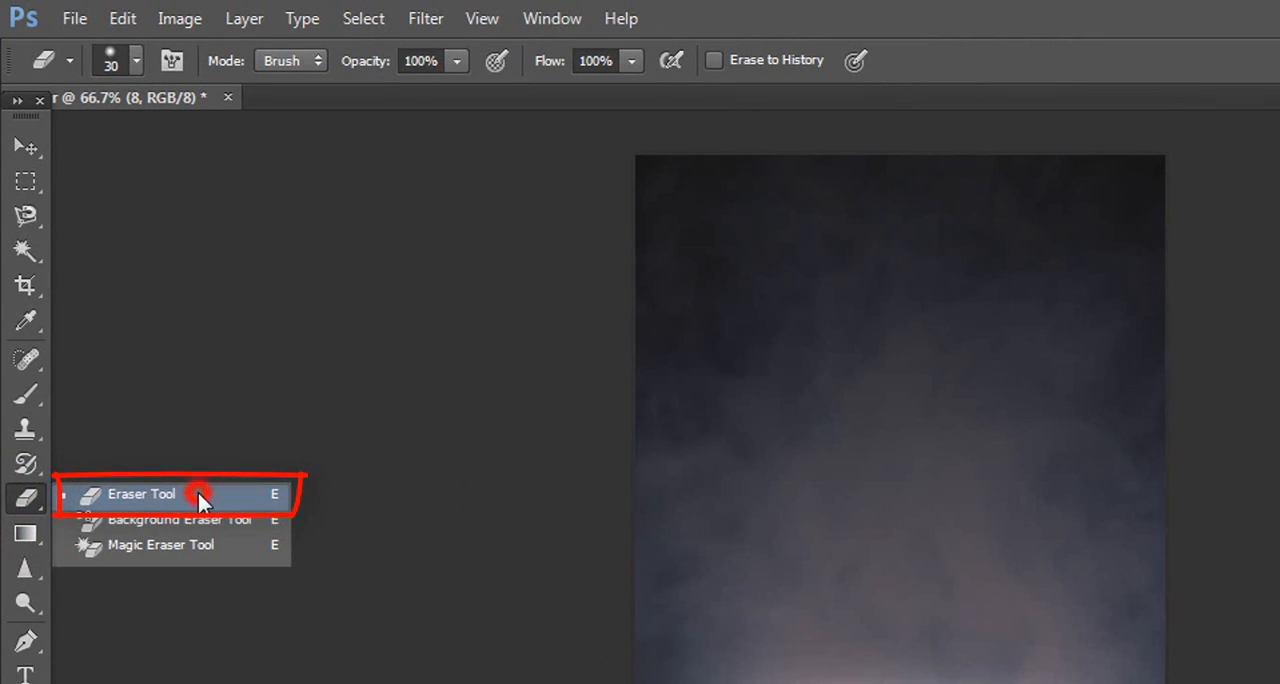
left_click(198, 493)
left_click(112, 58)
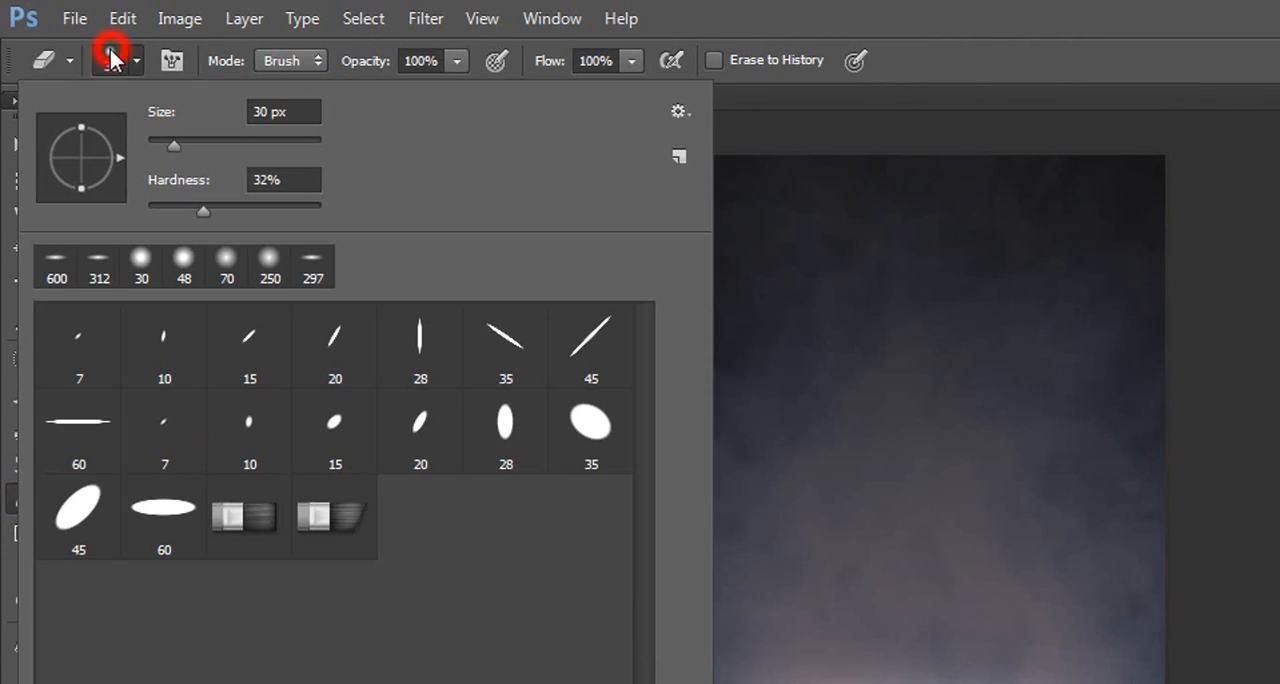
left_click(267, 270)
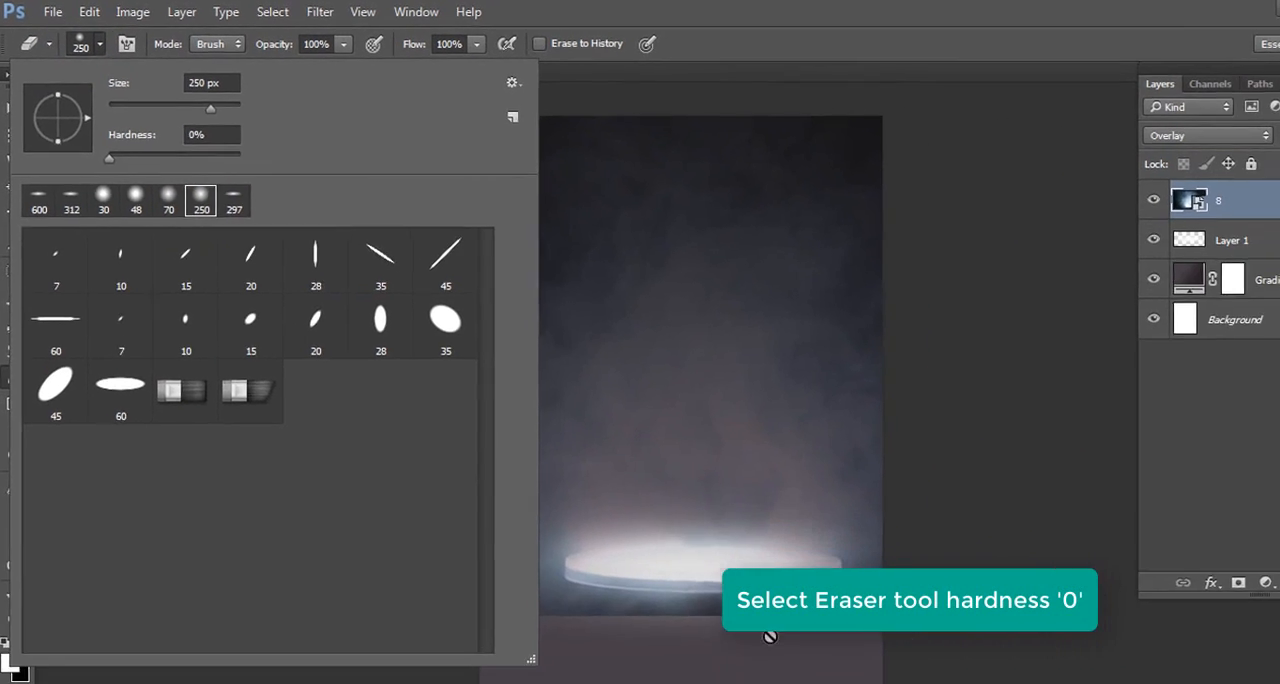
Rasterize the smoke image layer and erase its glowing platform and hard lower edge, then return to the Move tool
left_click(715, 590)
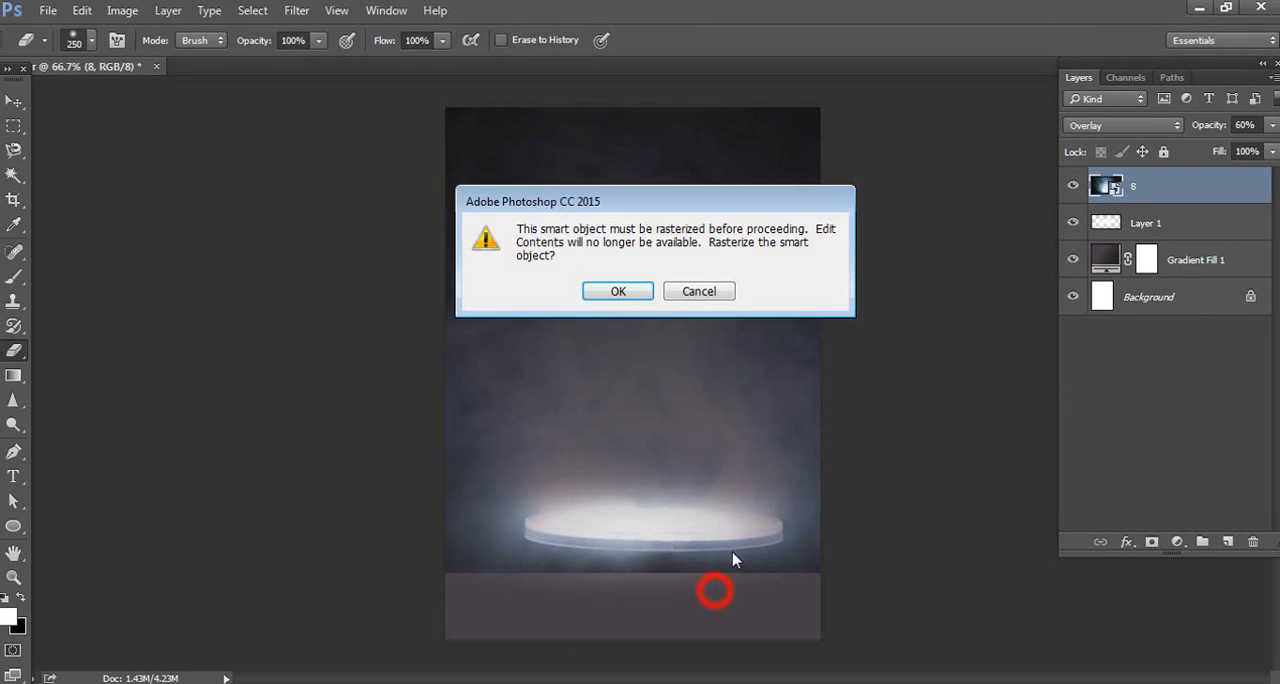
left_click(634, 293)
mouse_move(648, 621)
left_mouse_down()
mouse_move(450, 627)
mouse_move(826, 616)
mouse_move(417, 624)
mouse_move(743, 625)
mouse_move(741, 602)
mouse_move(437, 597)
mouse_move(728, 572)
mouse_move(430, 611)
mouse_move(488, 630)
mouse_move(660, 615)
mouse_move(411, 620)
mouse_move(479, 622)
mouse_move(474, 595)
mouse_move(861, 599)
mouse_move(821, 606)
mouse_move(805, 589)
mouse_move(818, 605)
mouse_move(605, 634)
left_mouse_up()
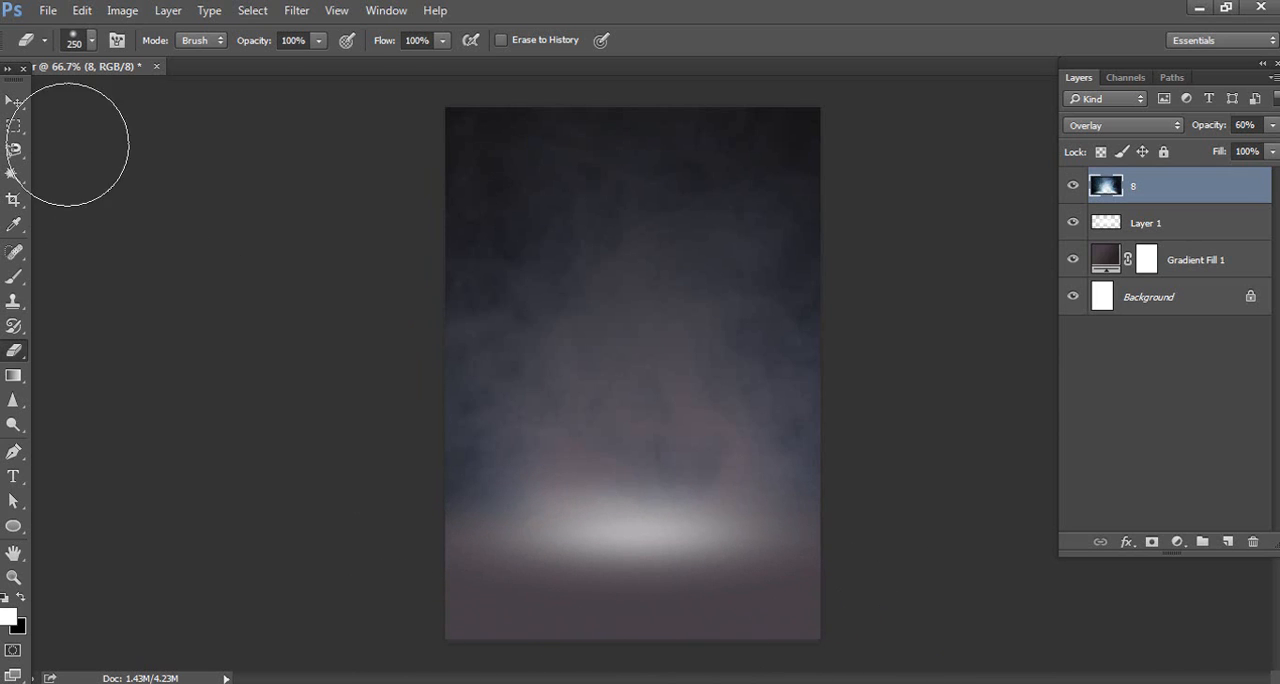
left_click(13, 103)
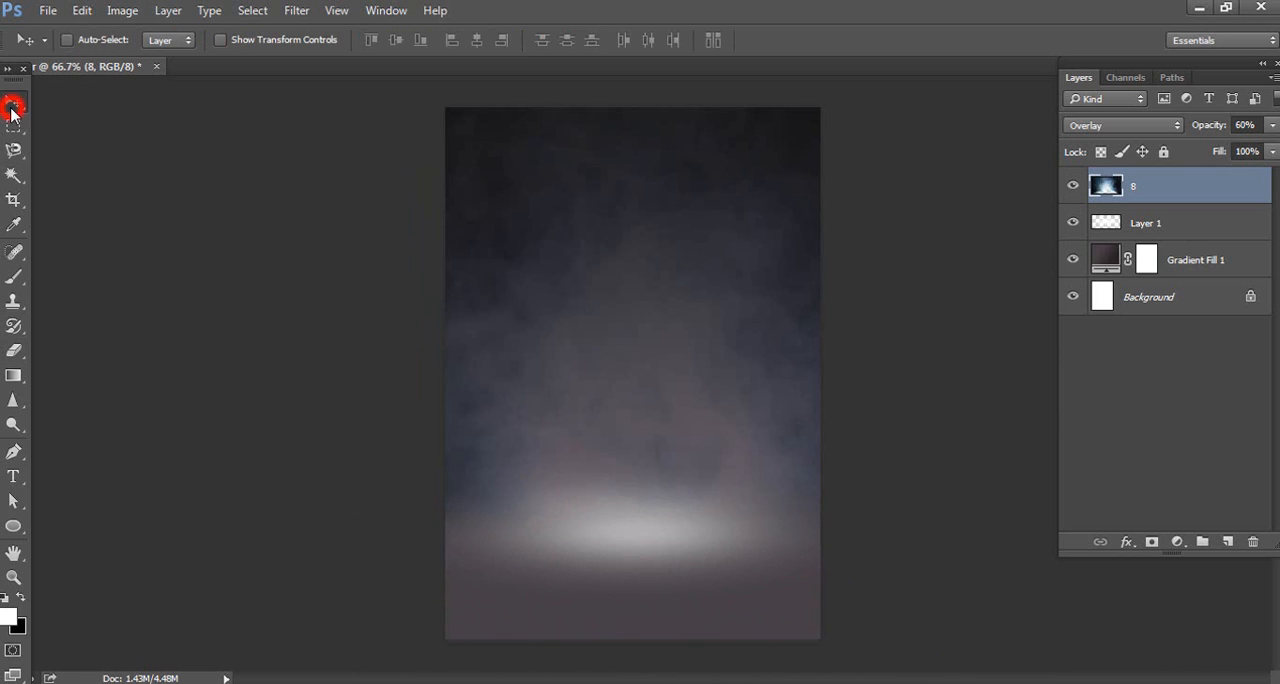
Place the coloured smoke image 06578d2373b6281 as an embedded object
left_click(48, 12)
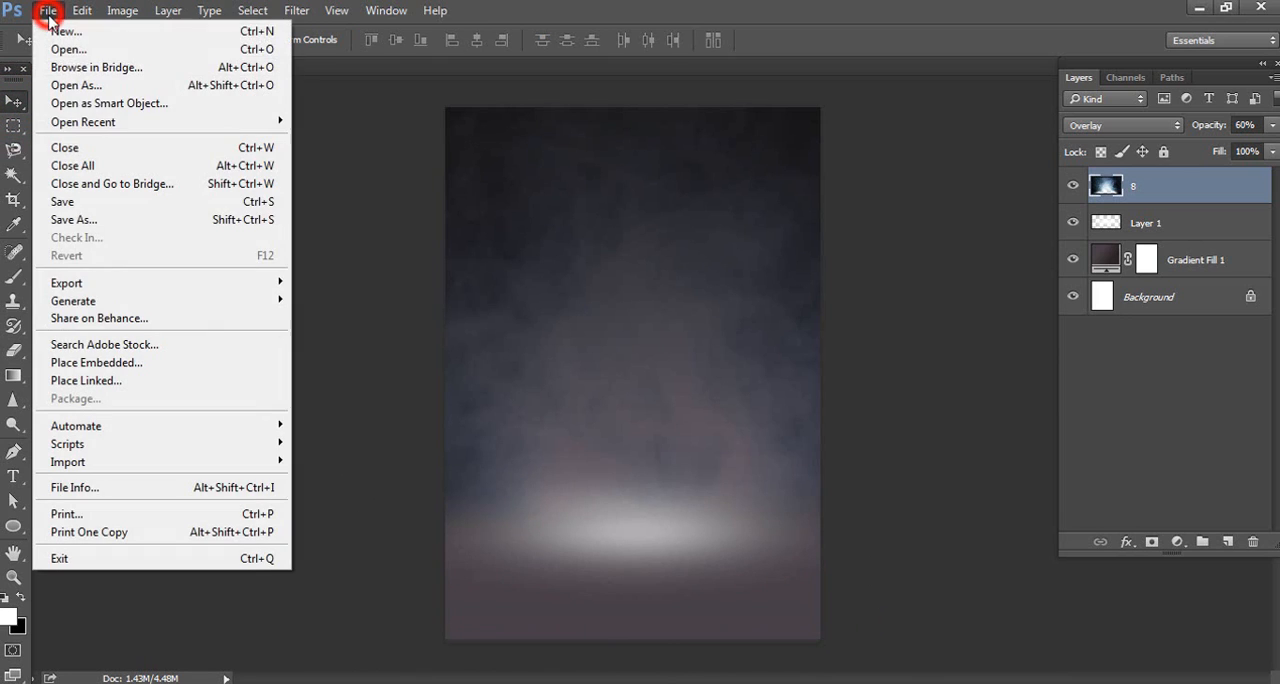
left_click(127, 365)
left_click(405, 162)
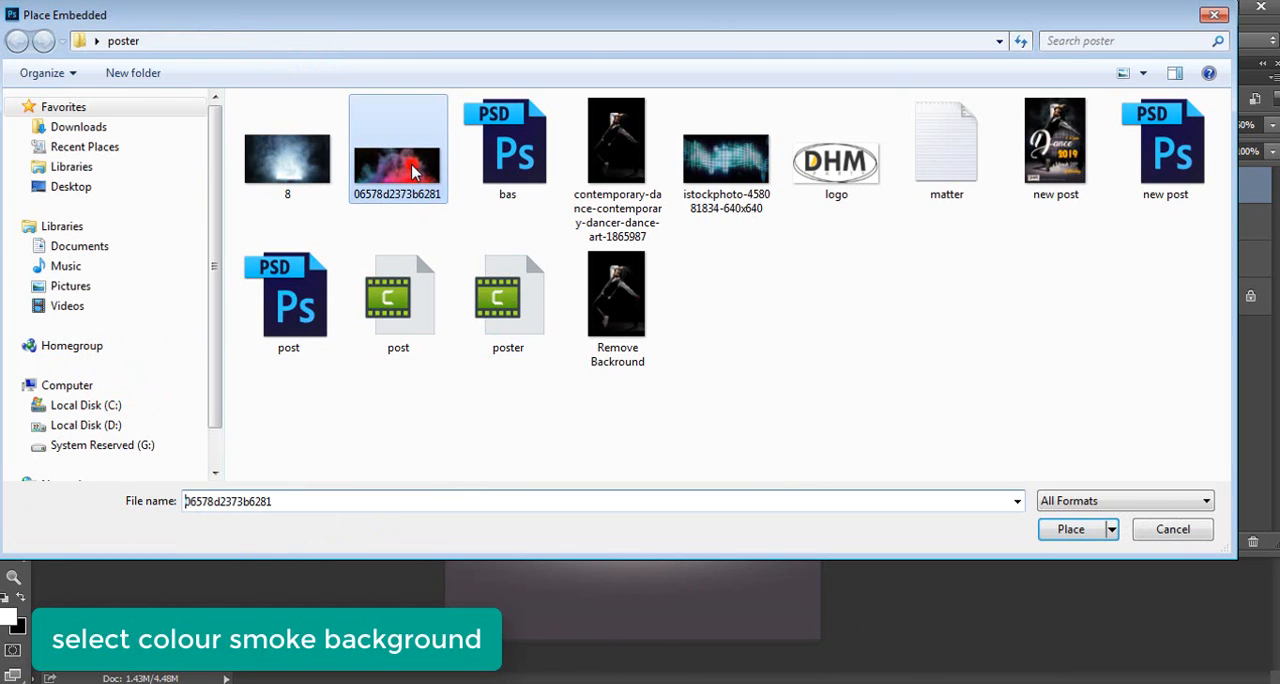
left_click(1071, 529)
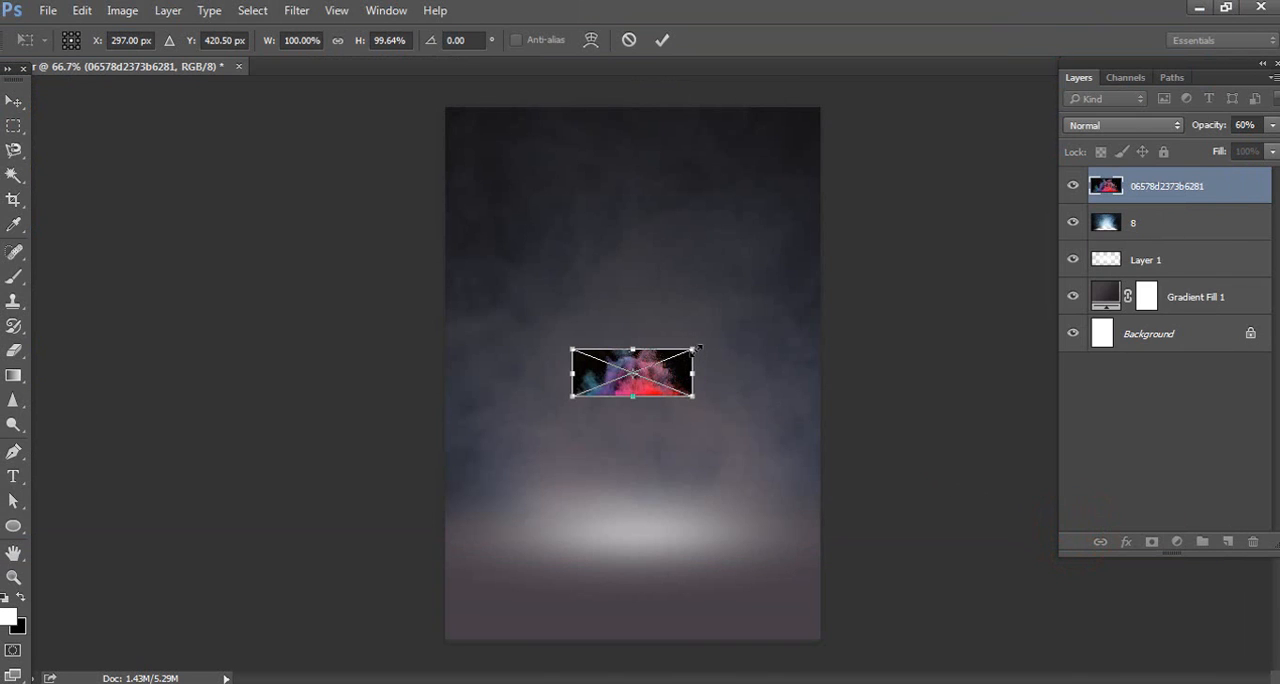
Enlarge the coloured smoke image to the full page width, about 311%, and align it with the page's upper edge
left_click_drag(697, 349, 820, 297)
left_click_drag(724, 385, 727, 210)
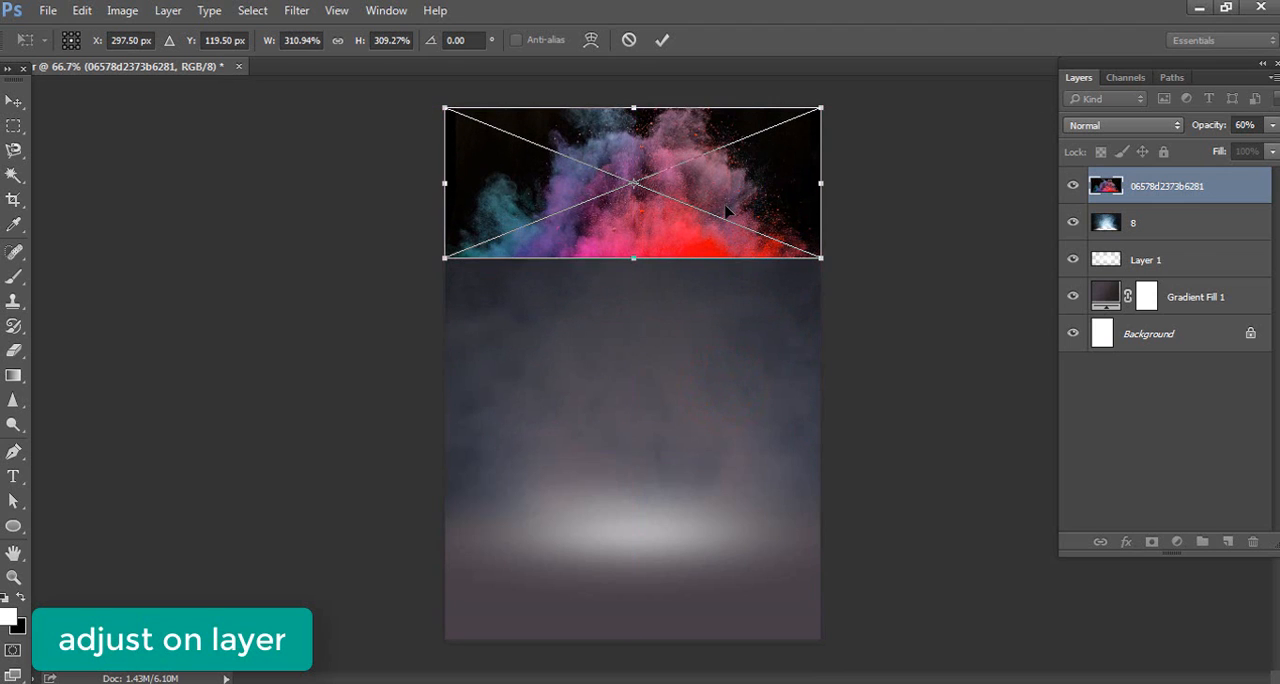
key("Return")
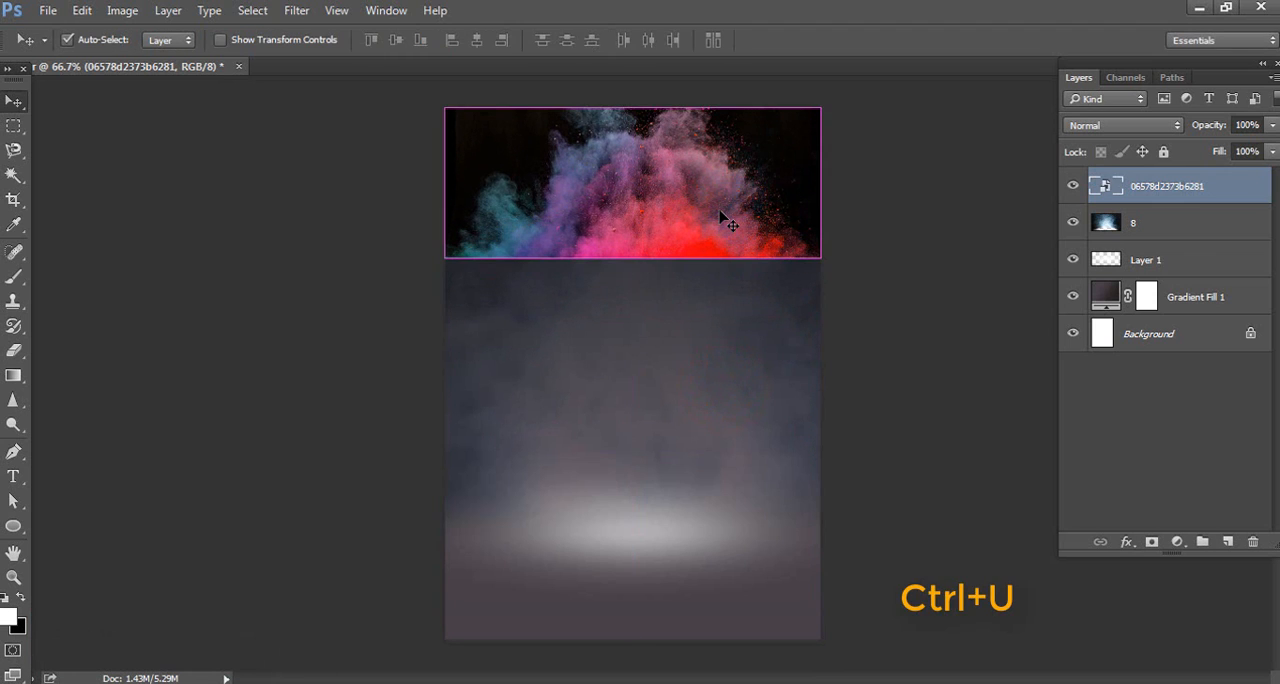
Desaturate the coloured smoke image completely with Hue/Saturation, setting Saturation to -100
key("ctrl+u")
left_click(958, 294)
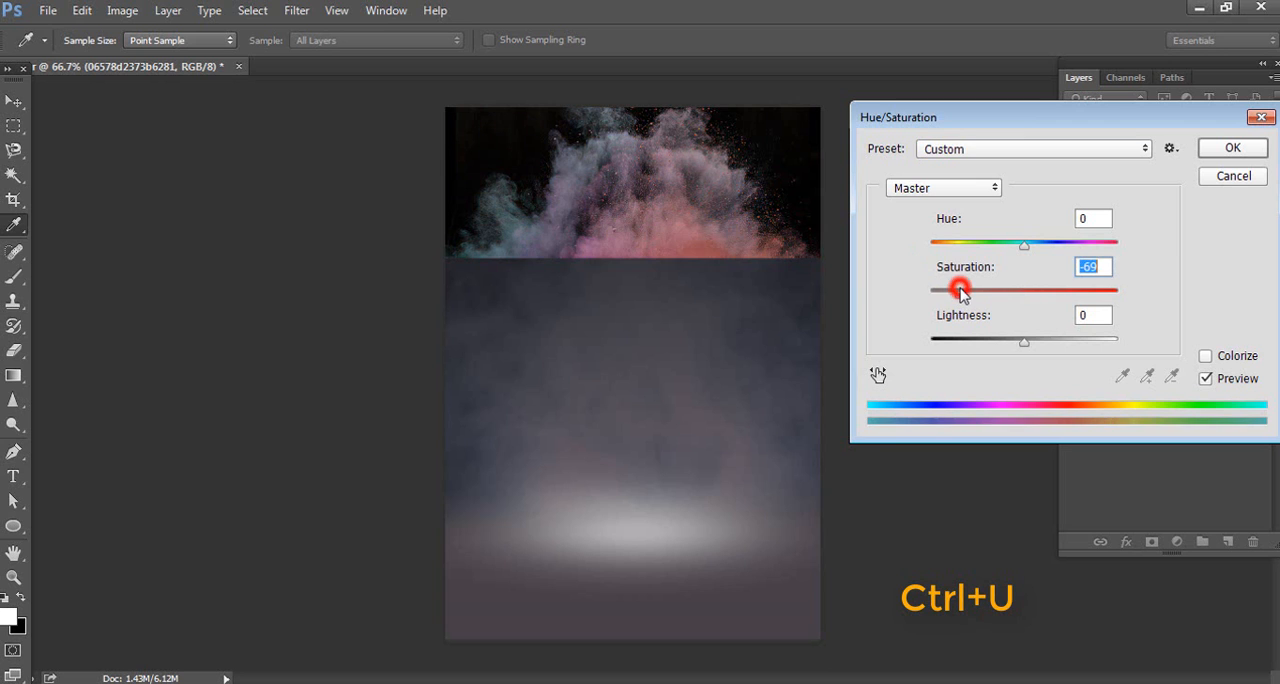
left_click(1257, 149)
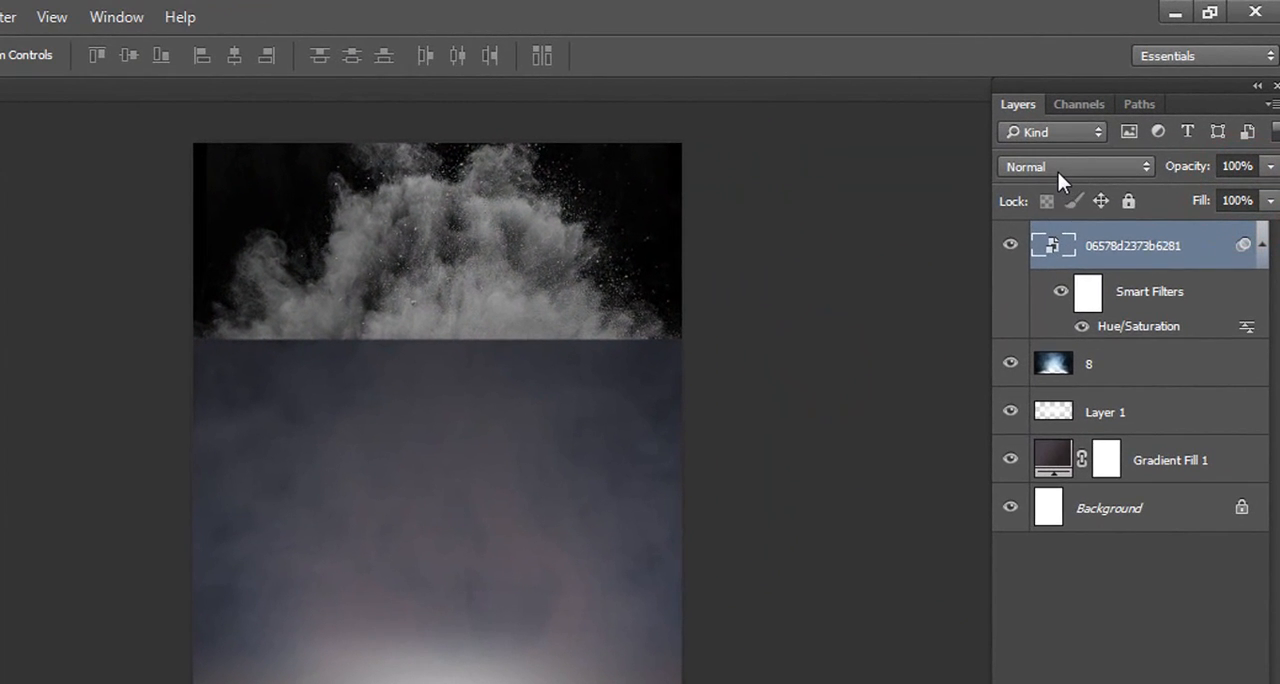
Set the desaturated smoke layer's blend mode to Screen and its opacity to 40%
left_click(1058, 172)
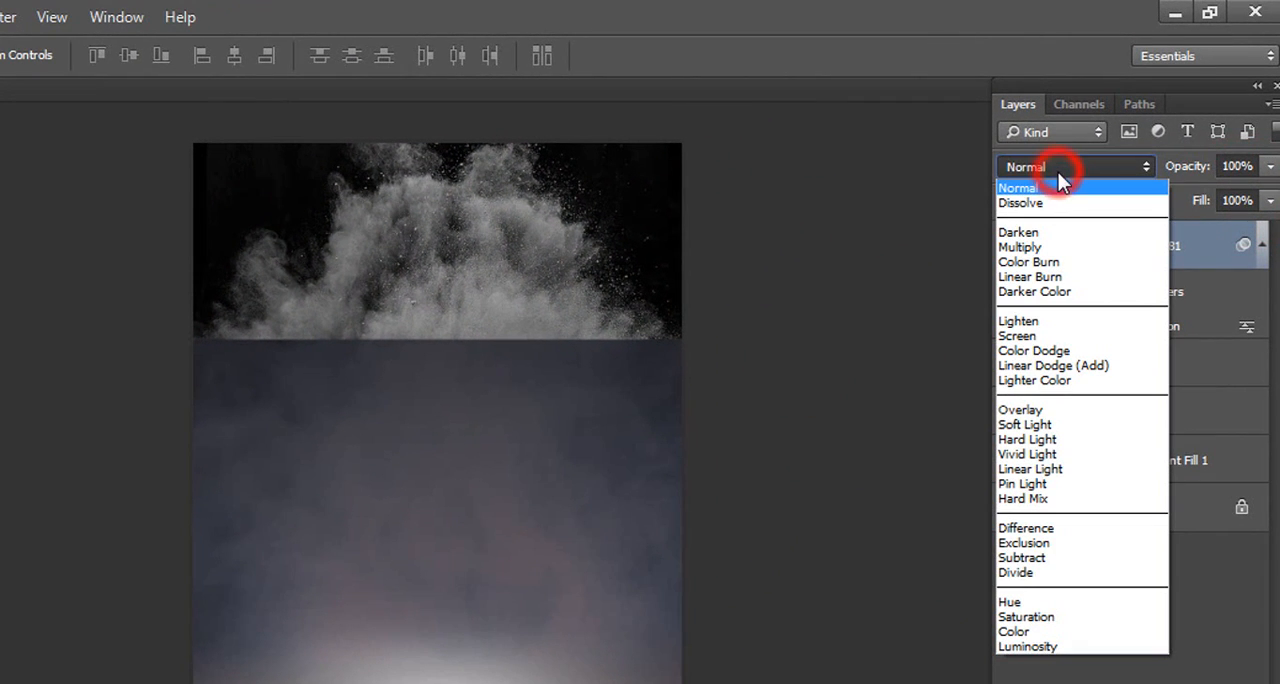
left_click(1088, 335)
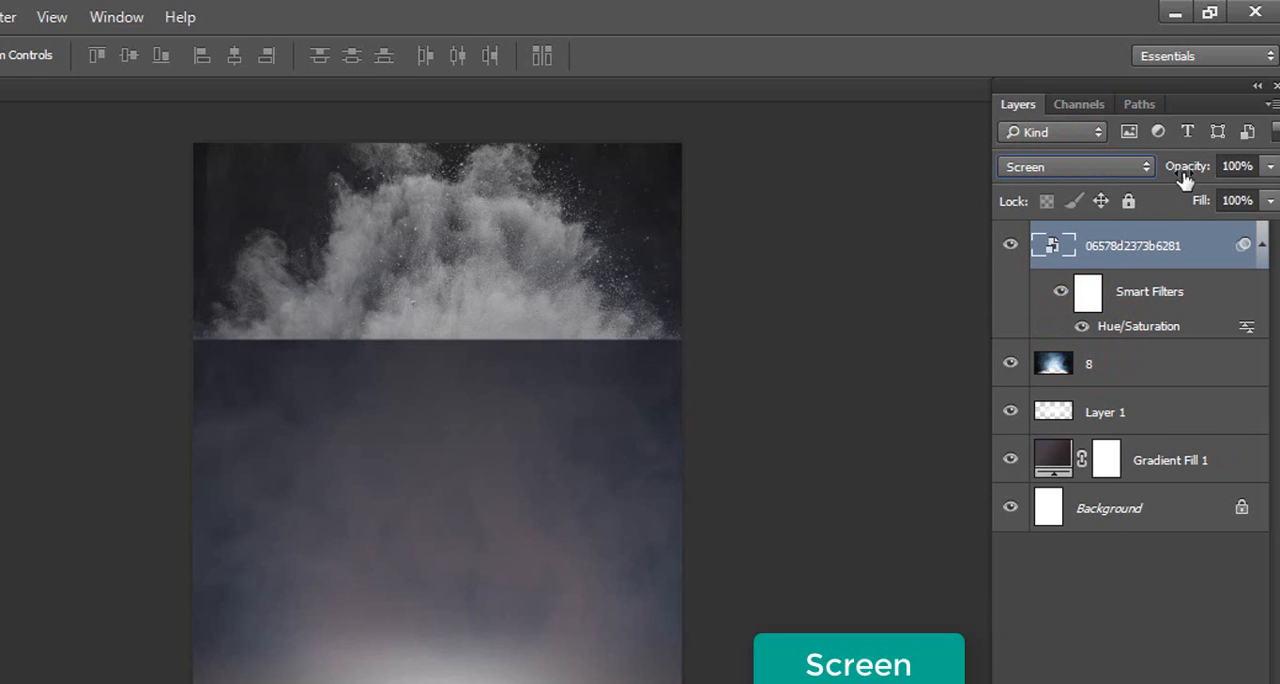
type("40")
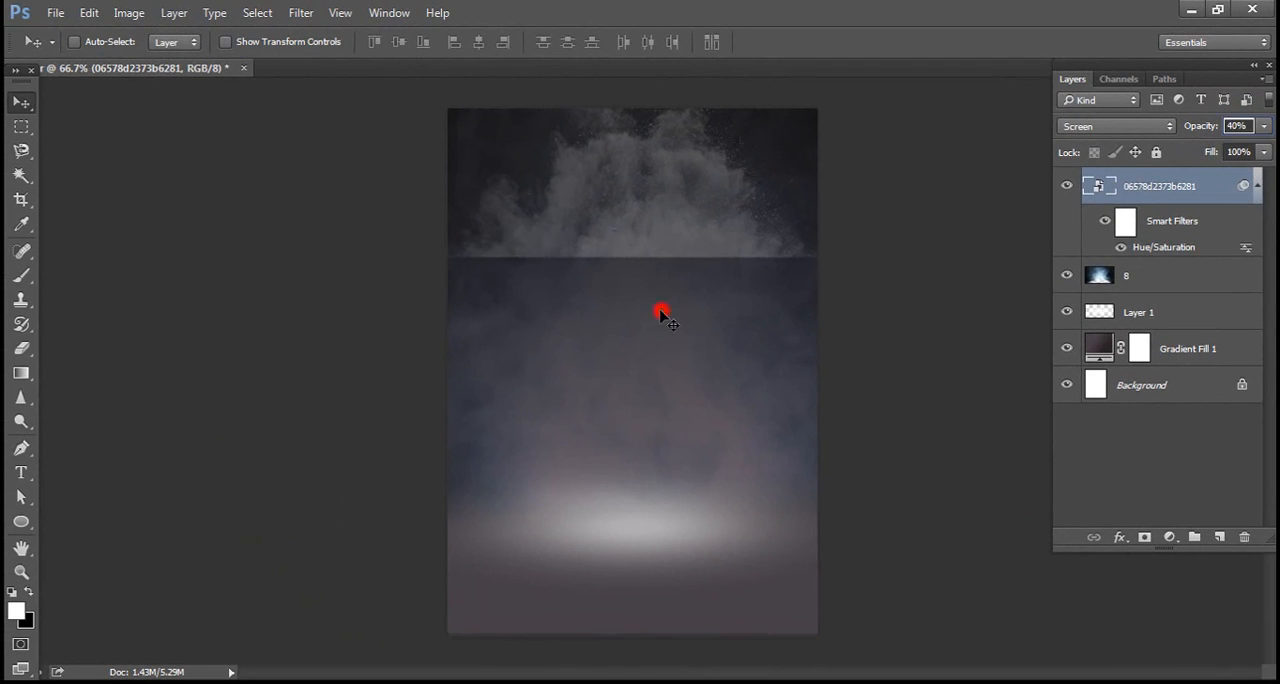
Rasterize the upper smoke layer, softly erase its hard lower edge with the 250 px Eraser, and switch back to the Move tool
left_click(22, 350)
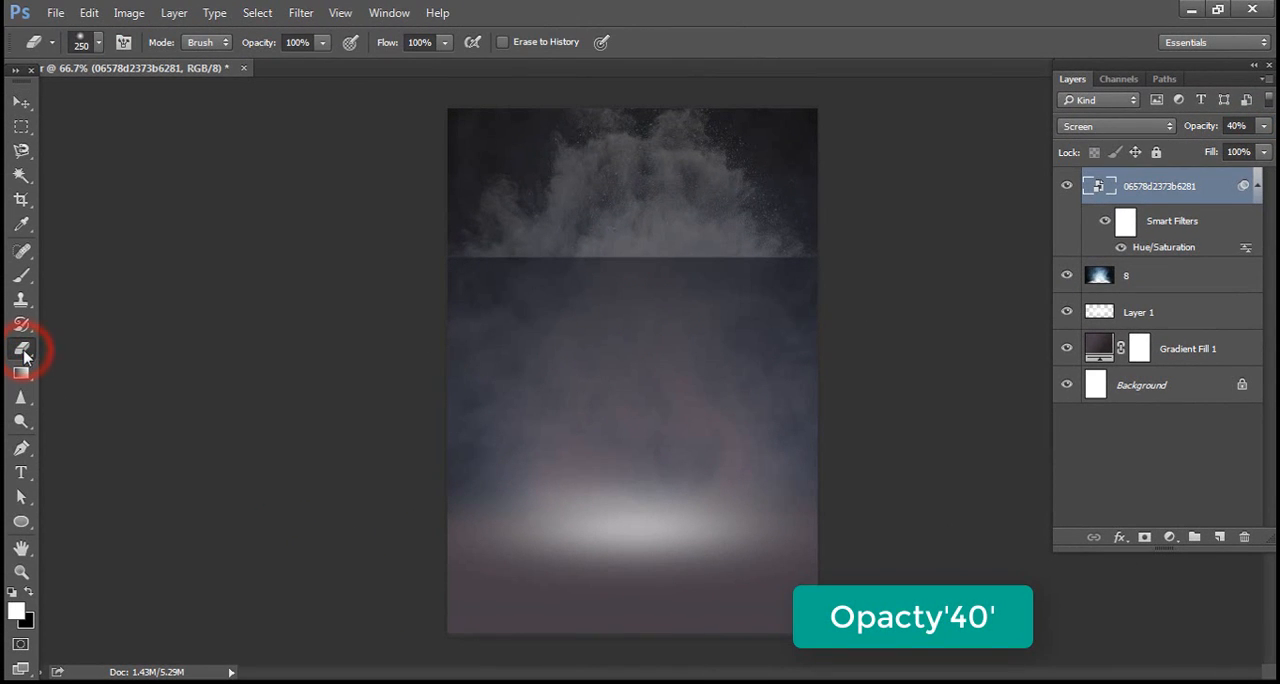
left_click_drag(24, 352, 63, 355)
left_click(74, 350)
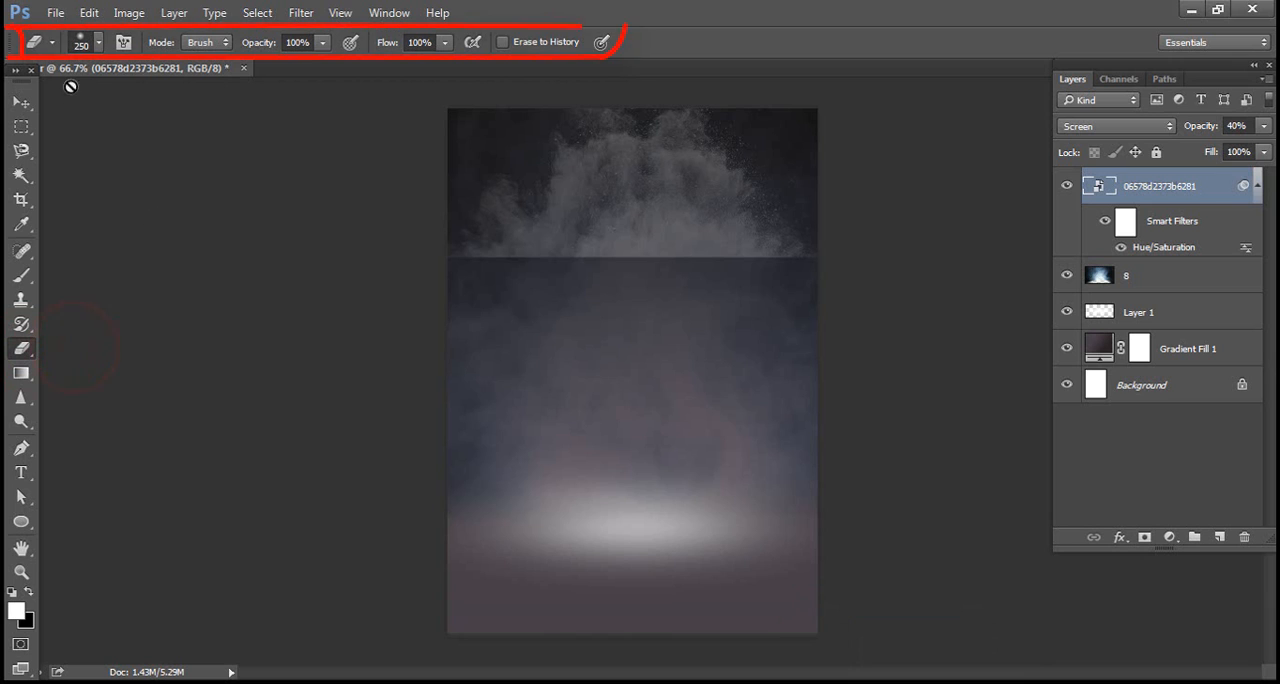
left_click(628, 291)
left_click(626, 292)
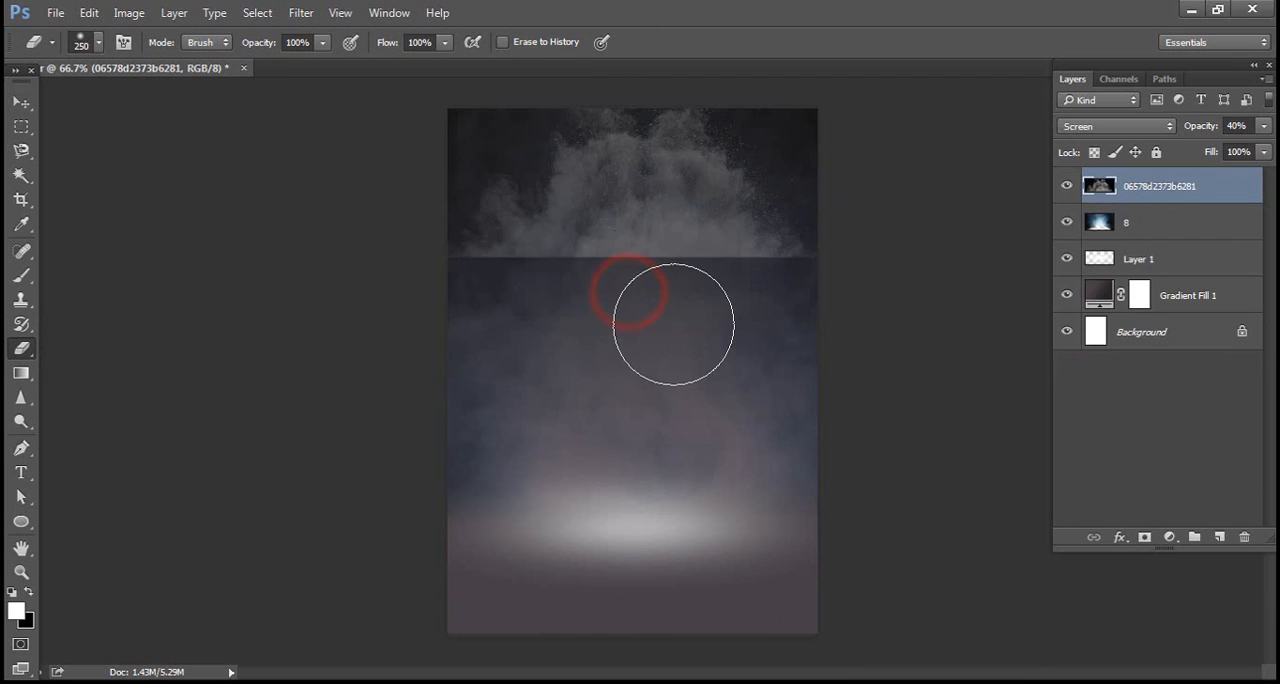
mouse_move(637, 323)
left_mouse_down()
mouse_move(466, 340)
mouse_move(672, 341)
mouse_move(438, 343)
mouse_move(544, 335)
mouse_move(406, 324)
mouse_move(652, 336)
mouse_move(830, 319)
mouse_move(624, 352)
mouse_move(396, 349)
mouse_move(586, 320)
mouse_move(786, 332)
mouse_move(513, 337)
mouse_move(867, 314)
mouse_move(693, 358)
mouse_move(660, 449)
left_mouse_up()
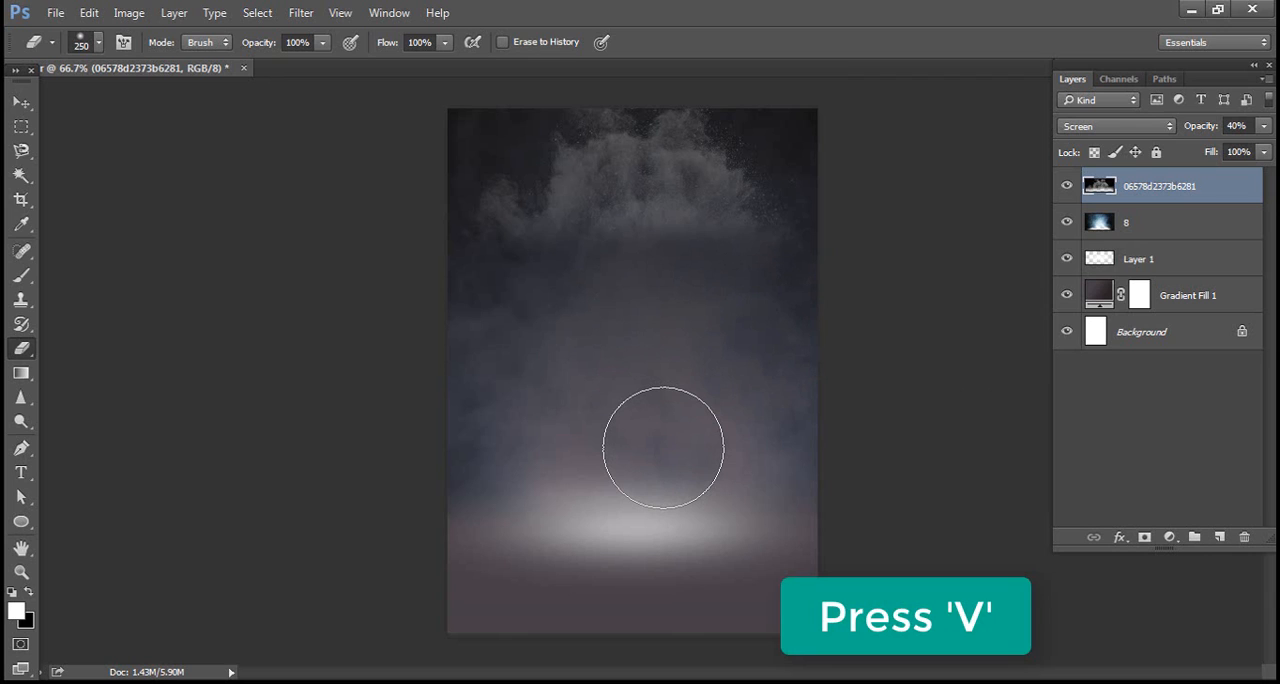
key("v")
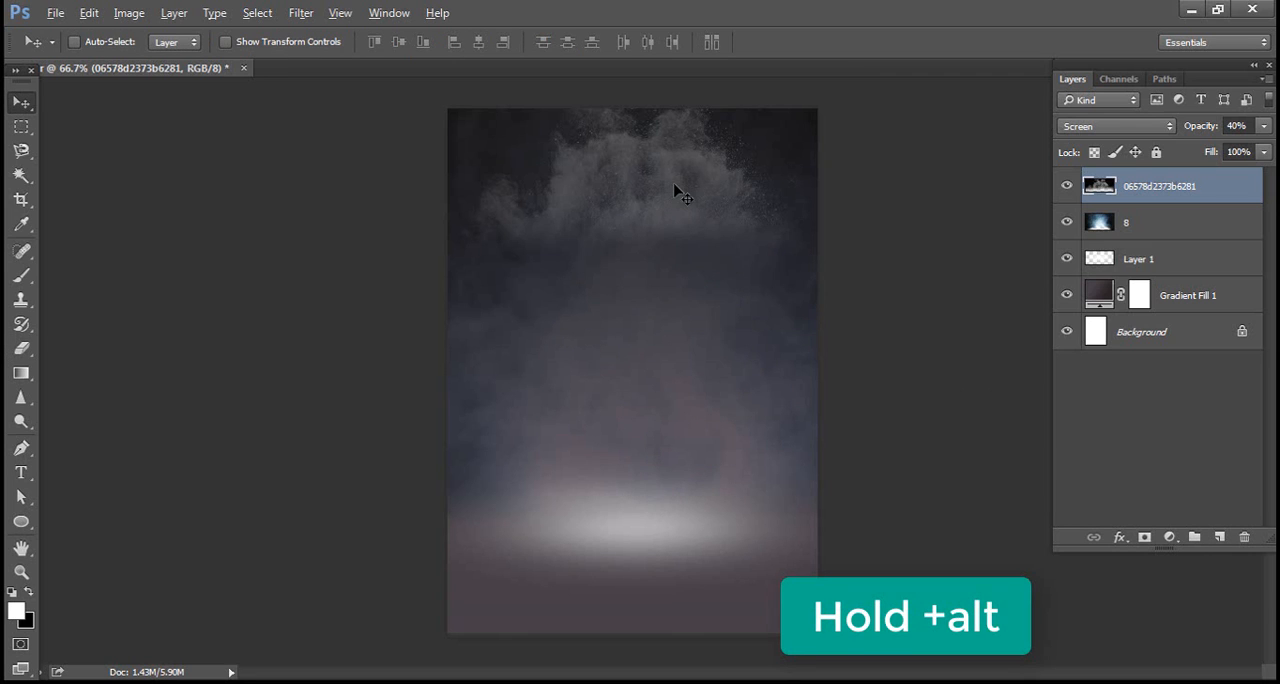
Duplicate the upper smoke layer a little lower on the page and erase the copy's hard upper edge with the 250 px Eraser
left_click_drag(683, 197, 677, 282)
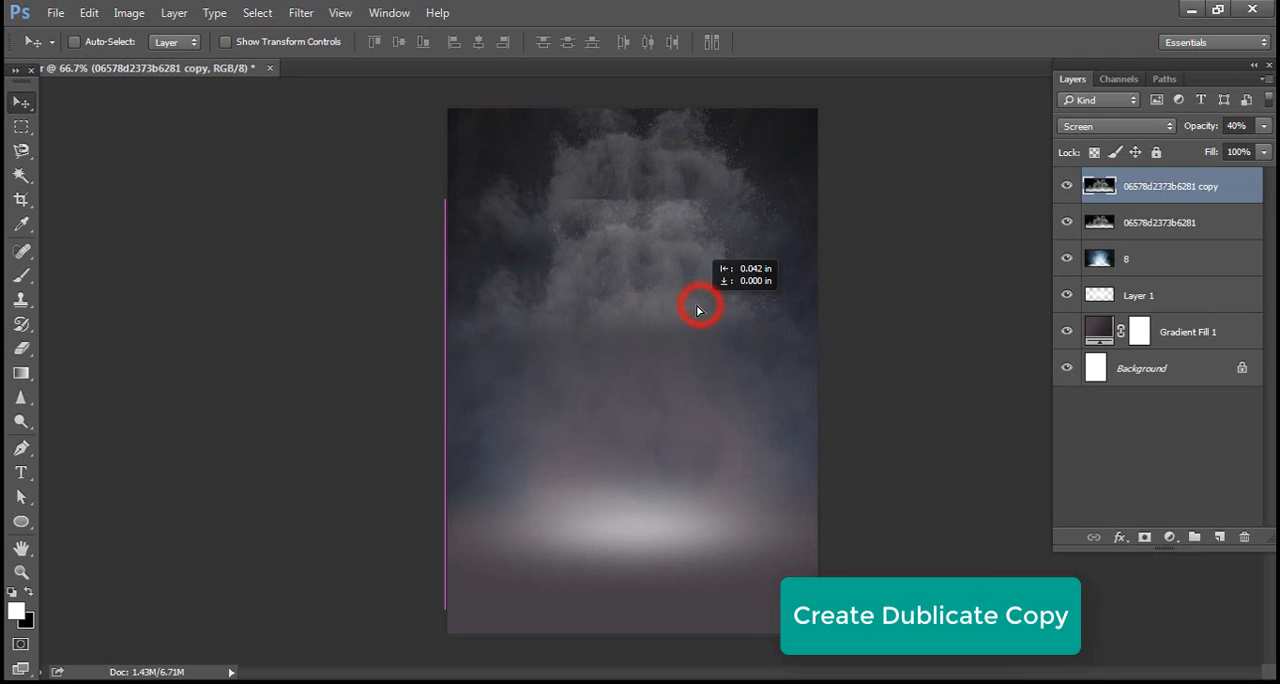
key("e")
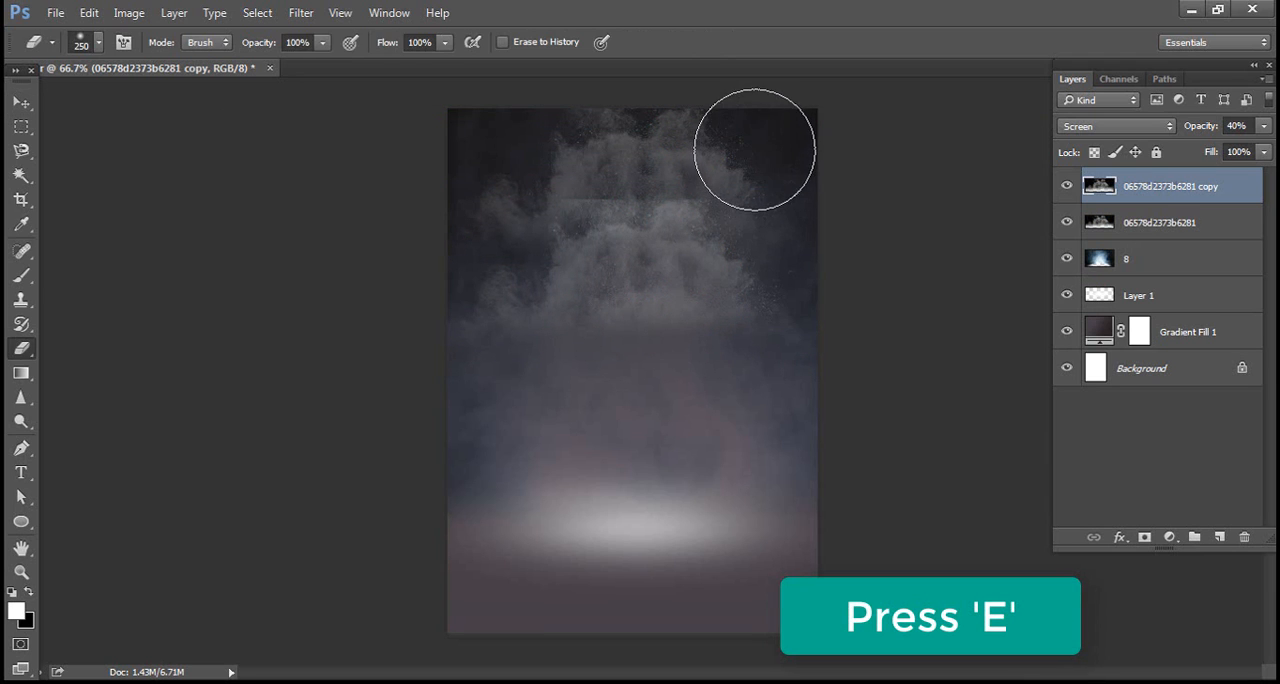
left_click_drag(753, 149, 601, 142)
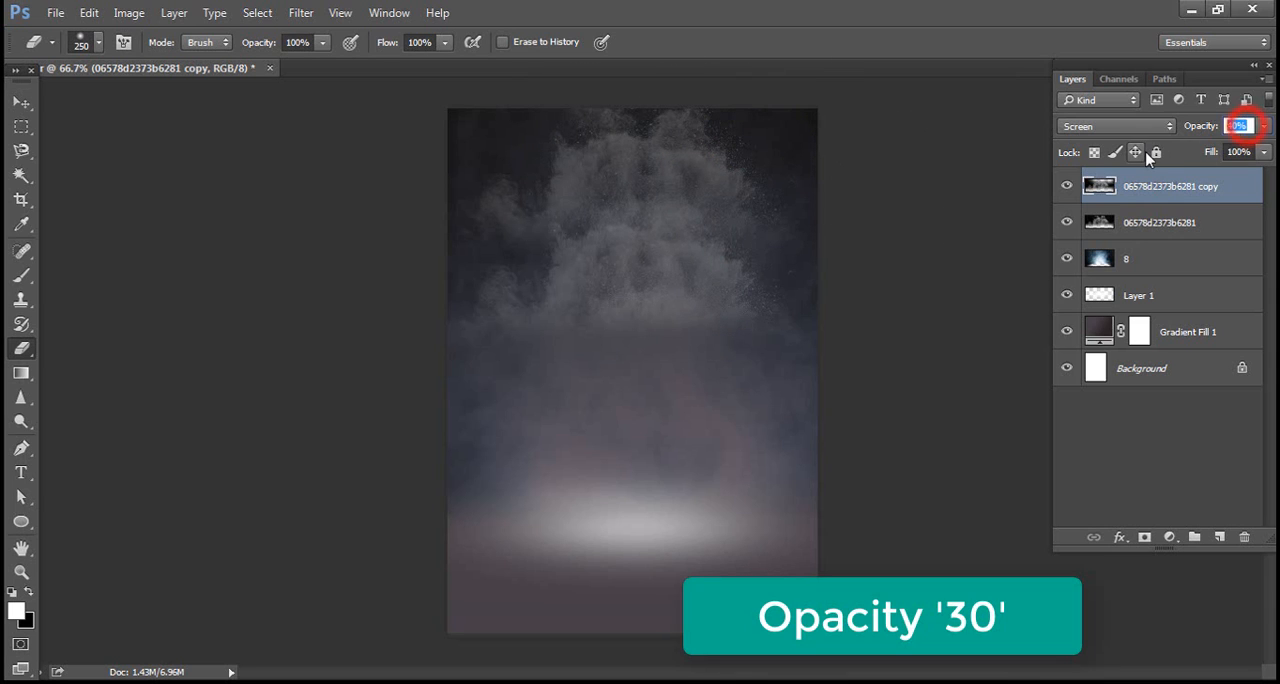
Set the smoke copy's opacity to 30% and switch back to the Move tool
type("0")
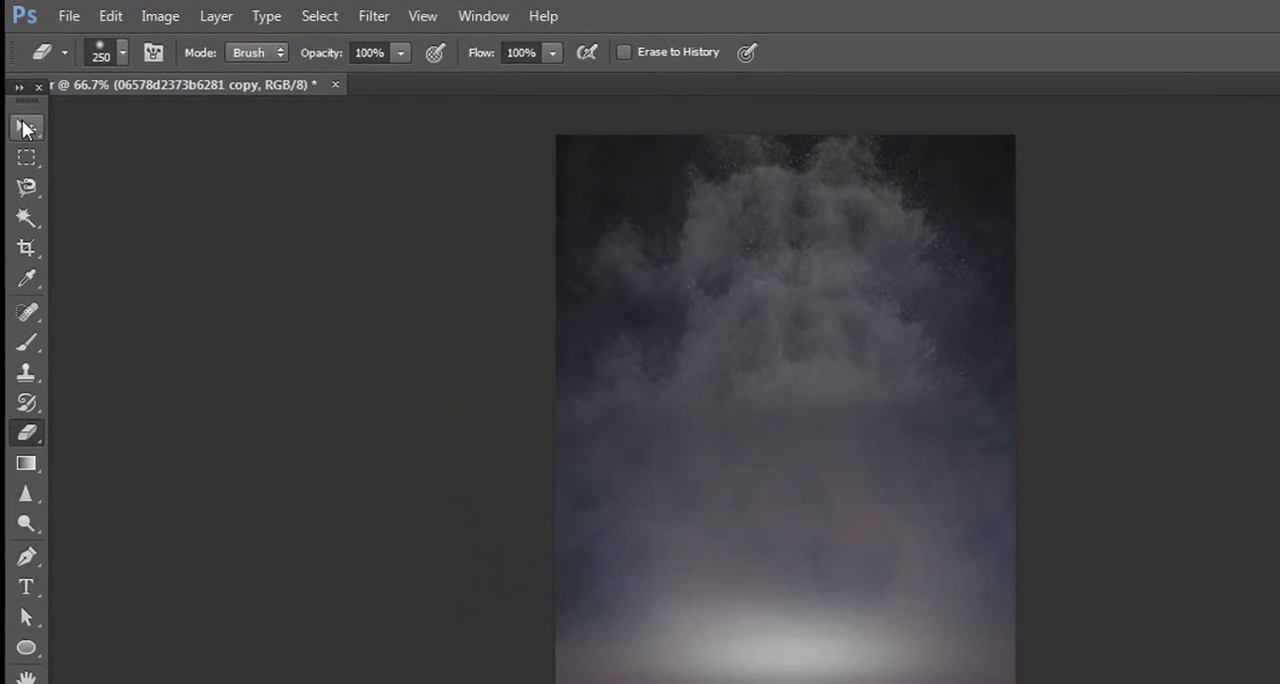
left_click(20, 102)
left_click(55, 13)
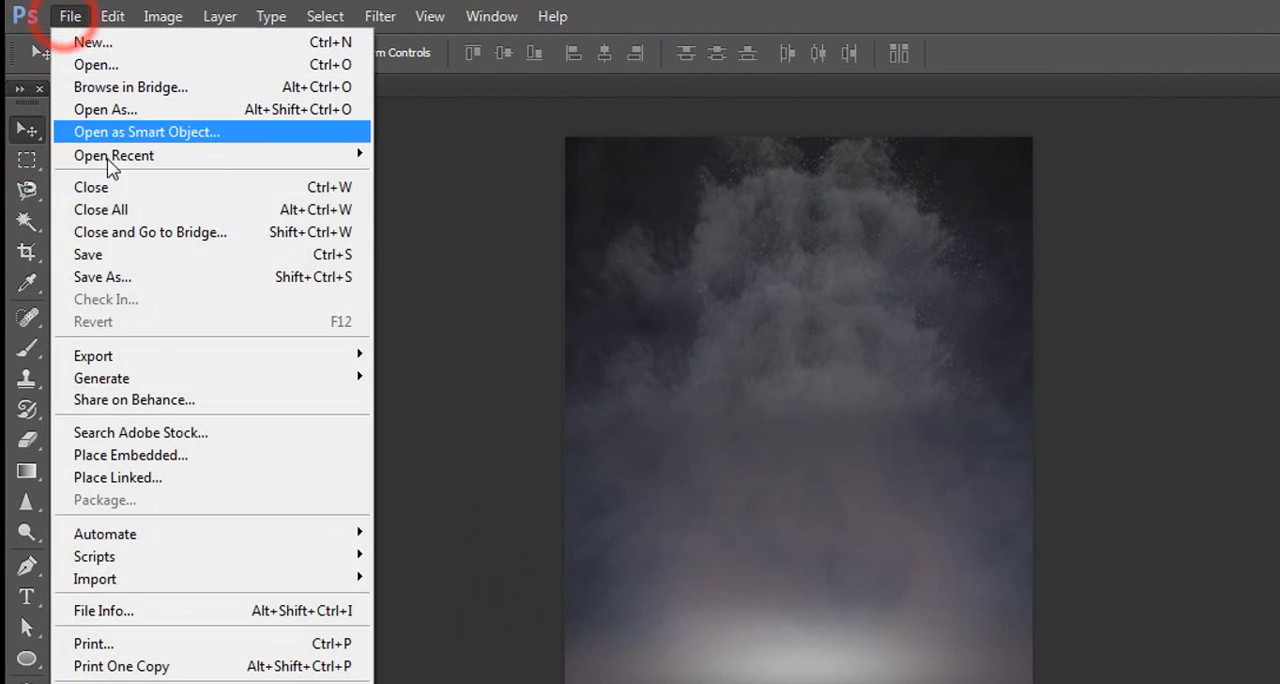
left_click(182, 457)
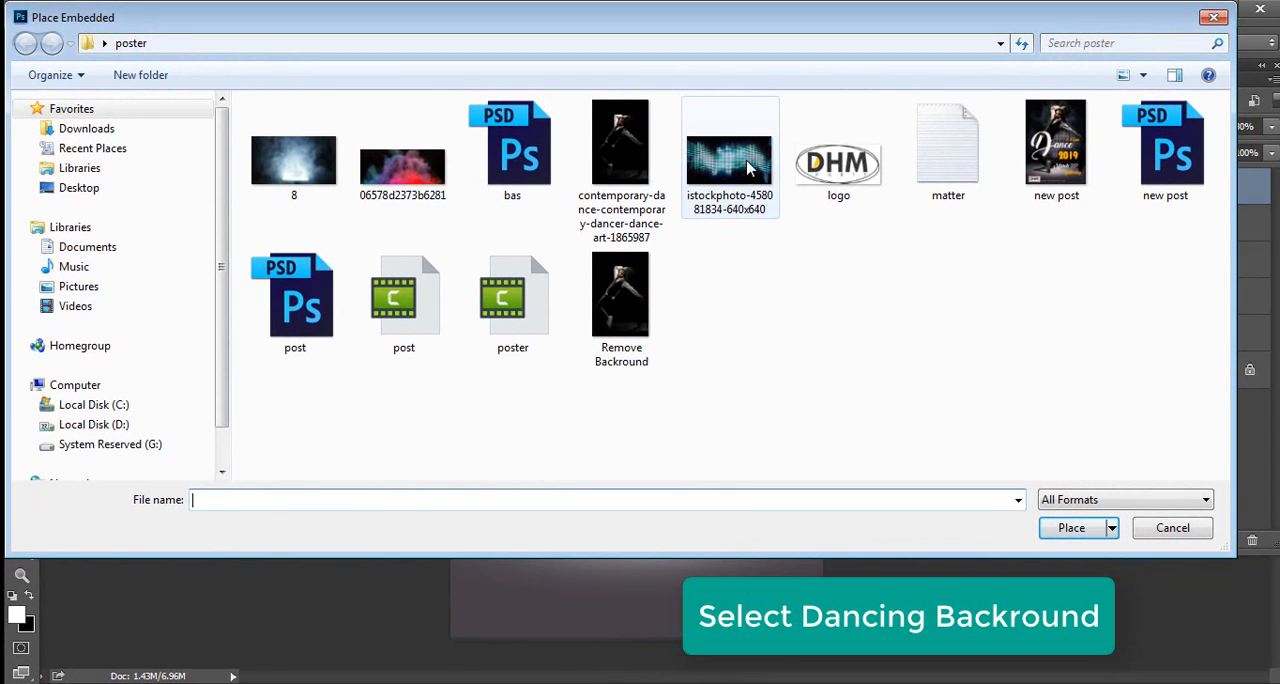
left_click(745, 165)
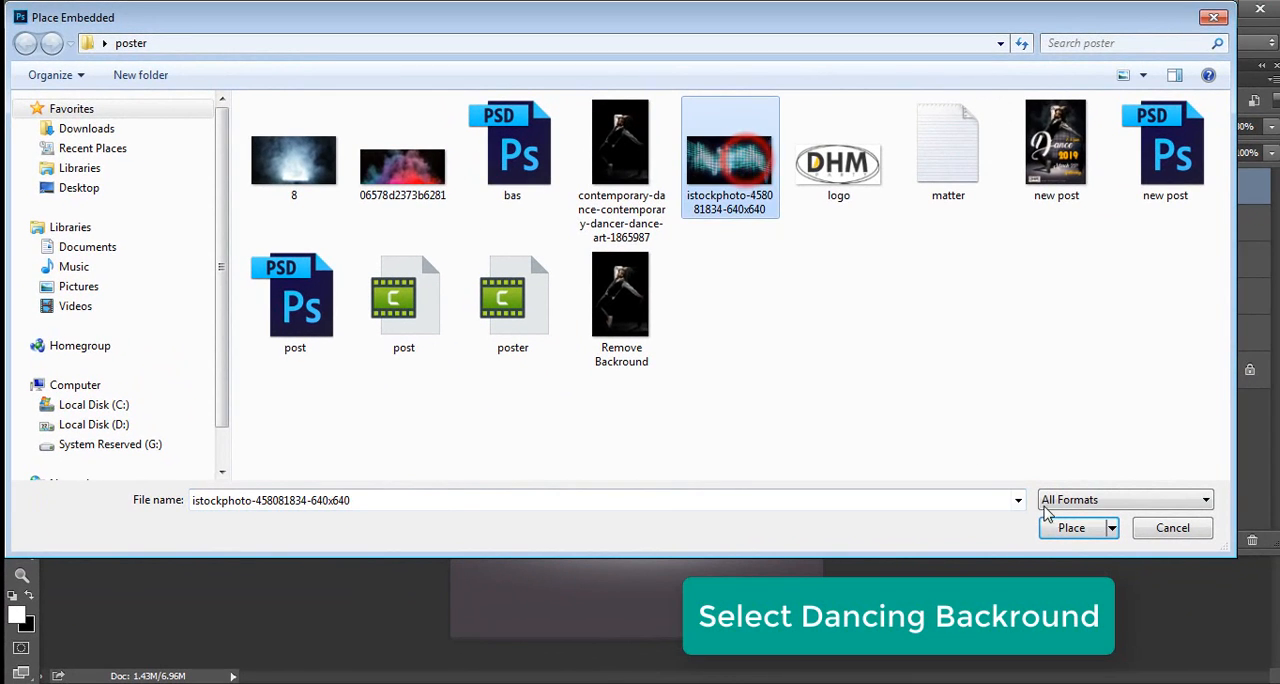
left_click(1078, 527)
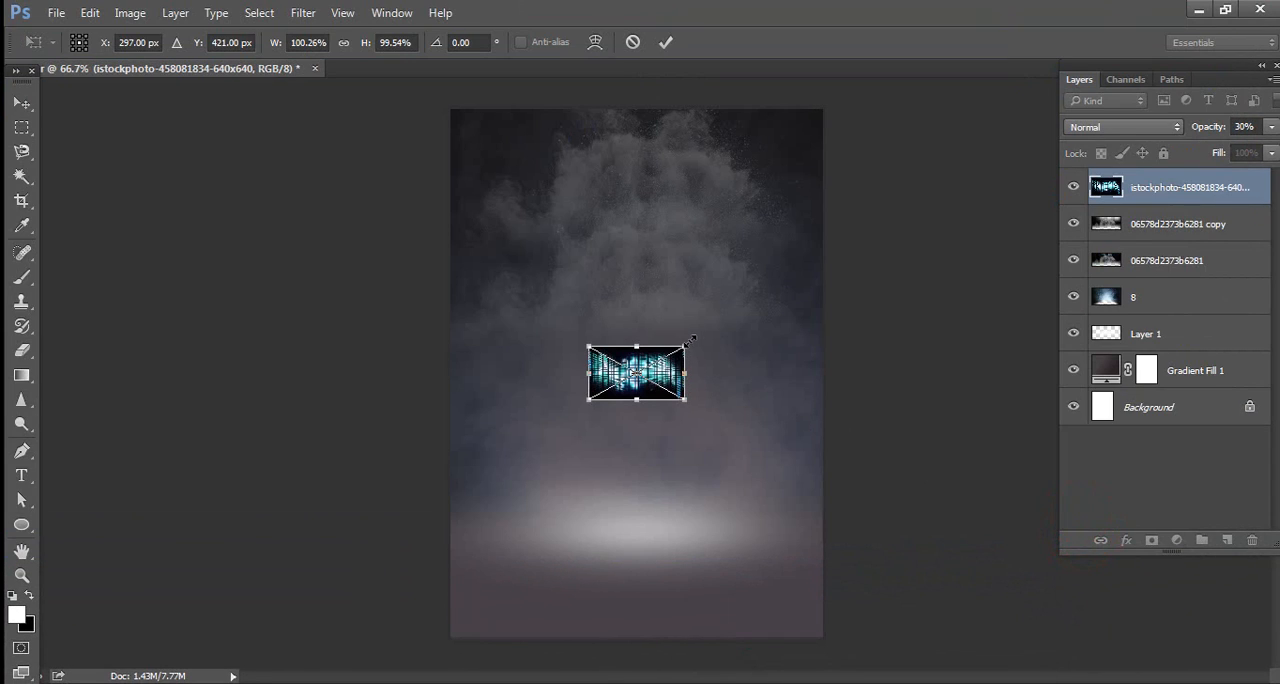
left_click_drag(697, 338, 890, 272)
key("Return")
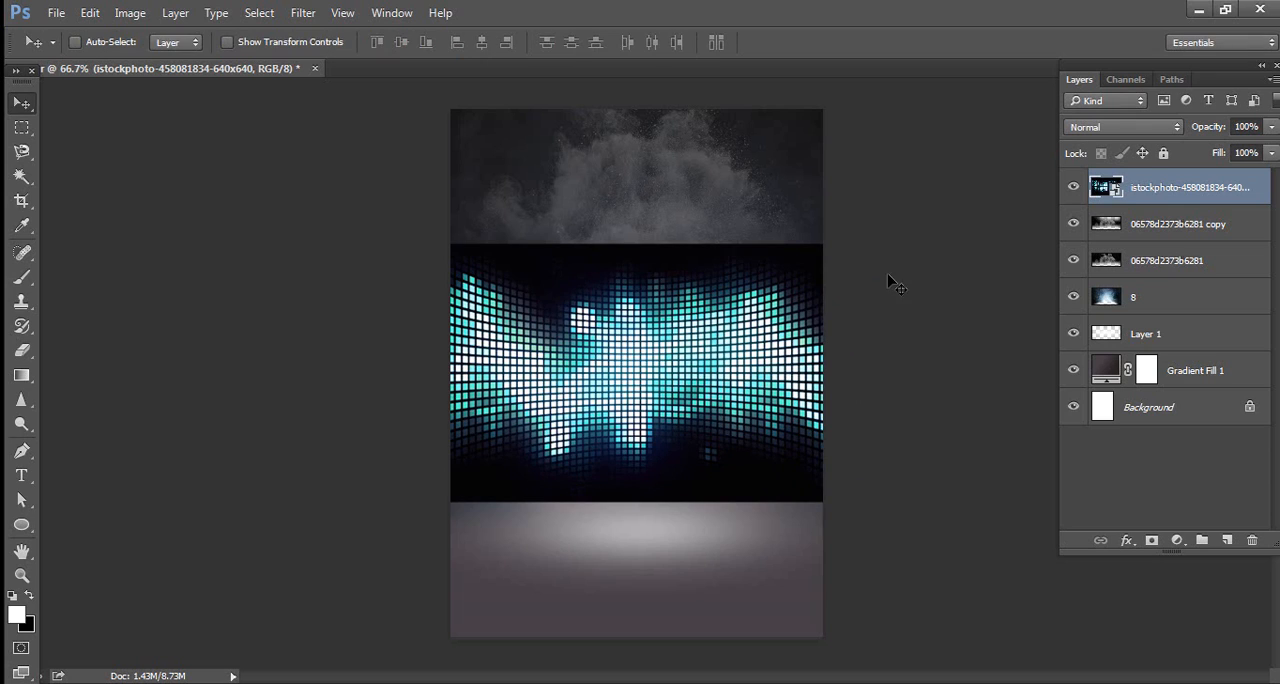
Mute the placed light-grid image's colours with Hue/Saturation, setting Saturation to -77
key("ctrl+u")
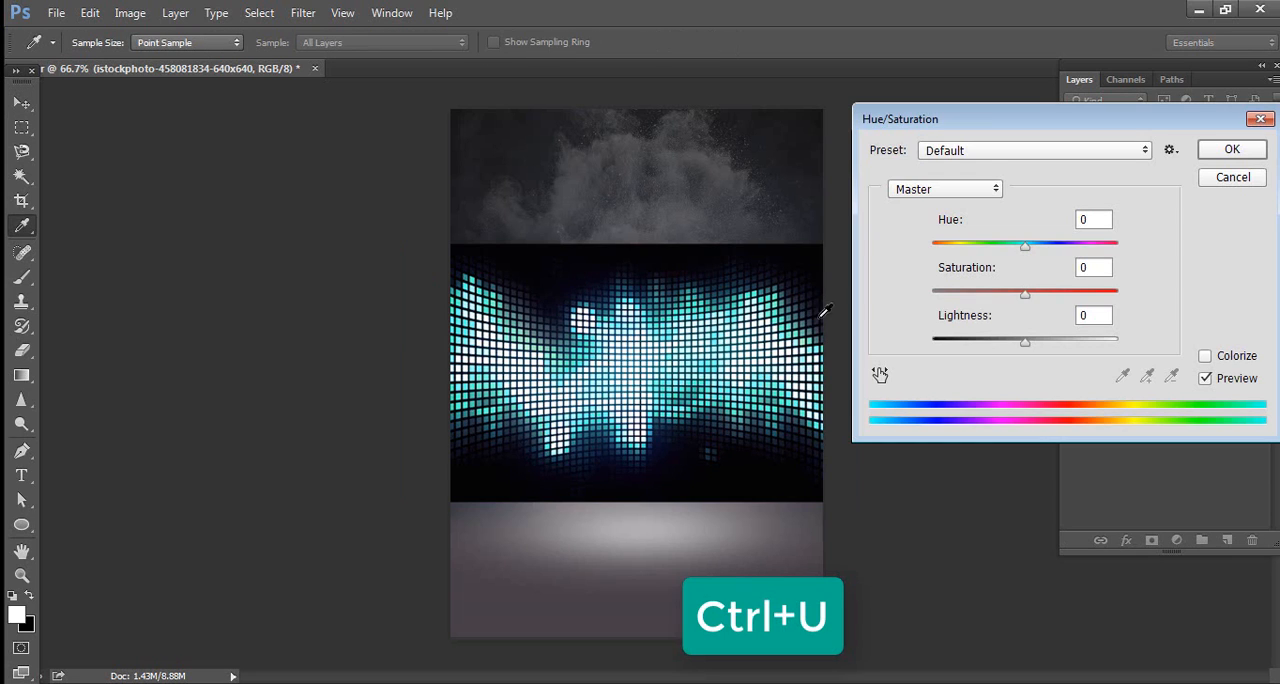
left_click(955, 292)
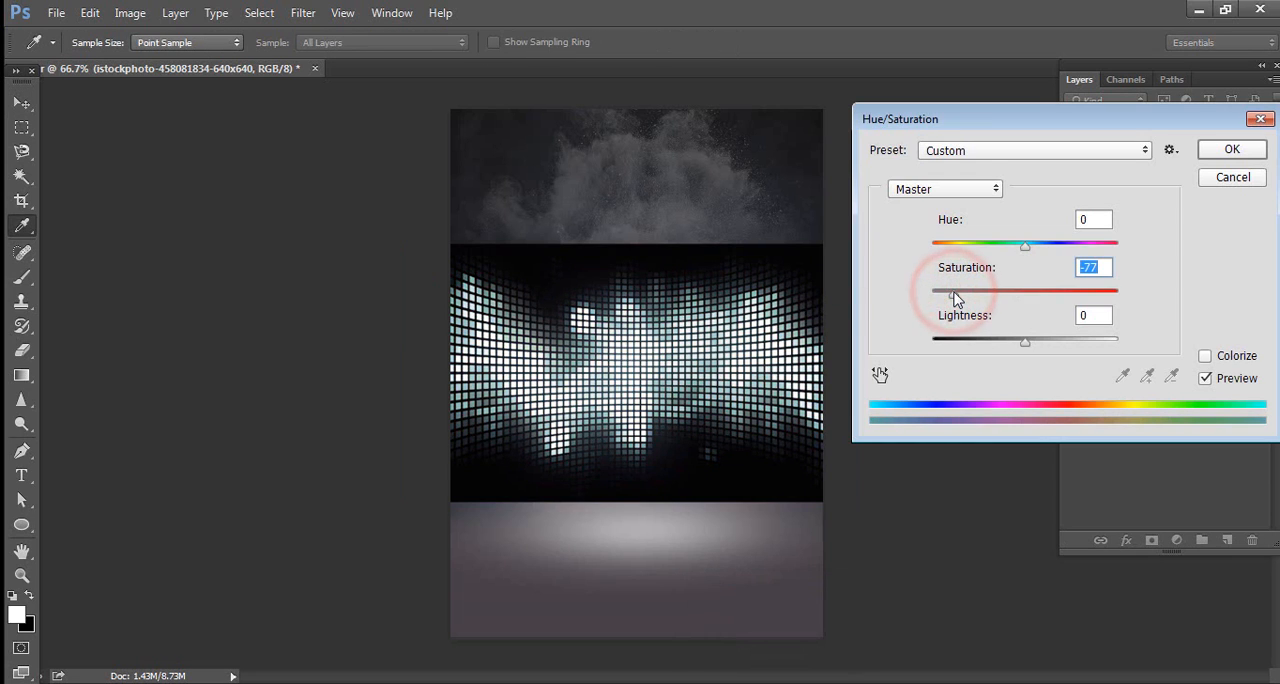
left_click(1232, 150)
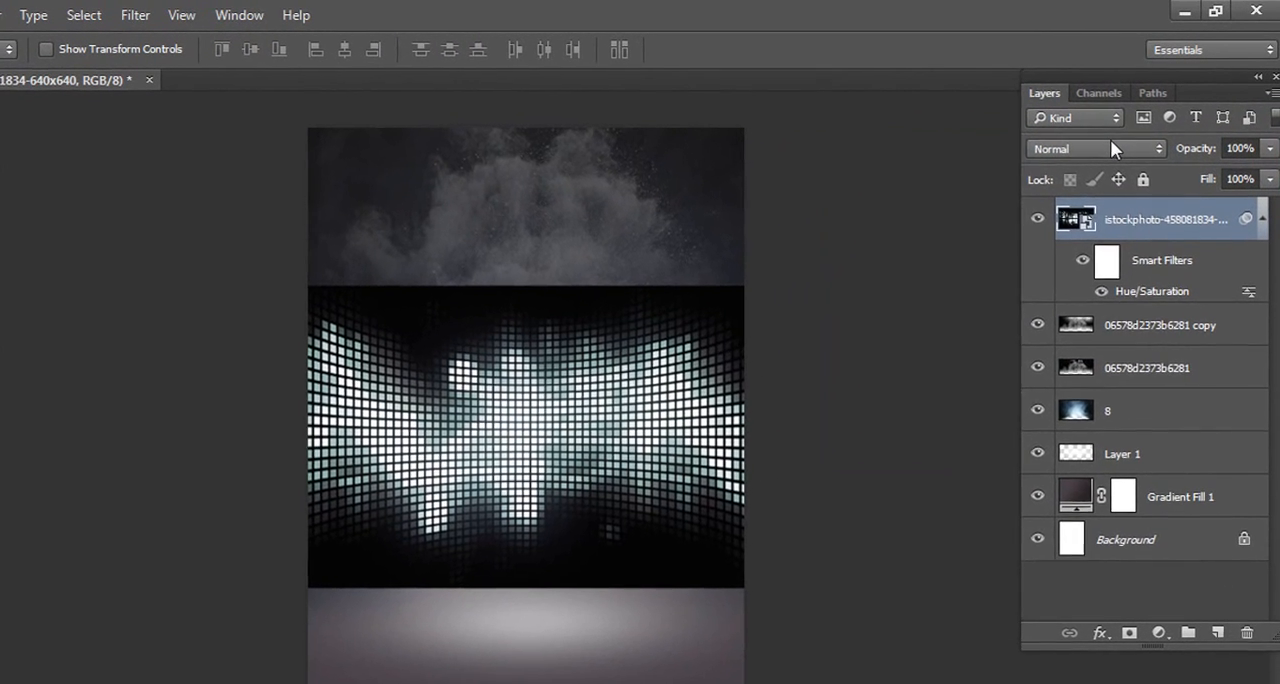
Set the light-grid layer's blend mode to Overlay and its opacity to 57%
left_click(1139, 126)
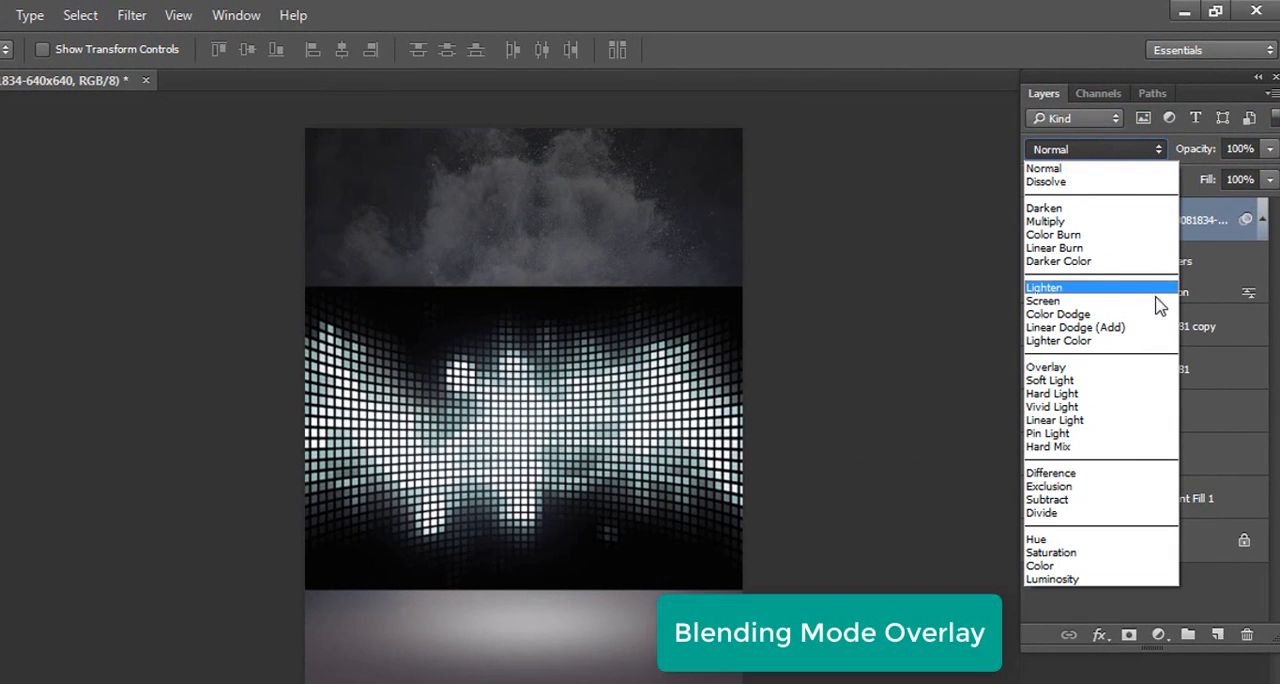
left_click(1147, 378)
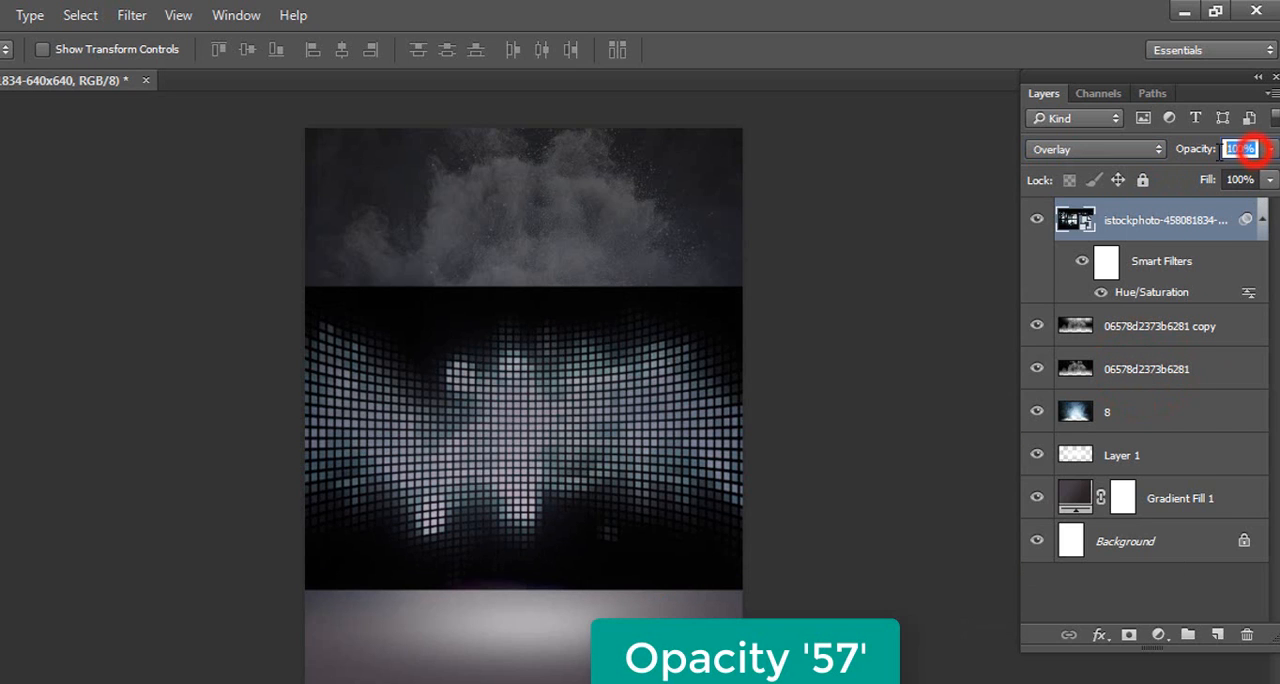
type("57")
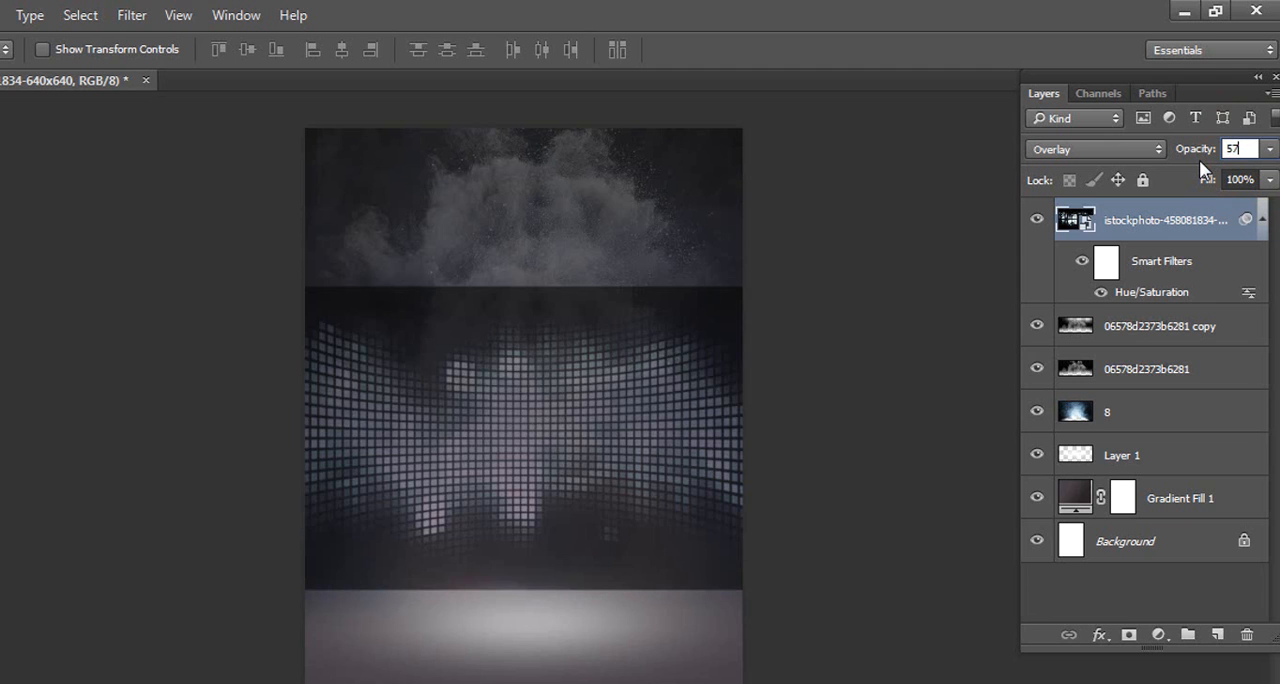
left_click(871, 349)
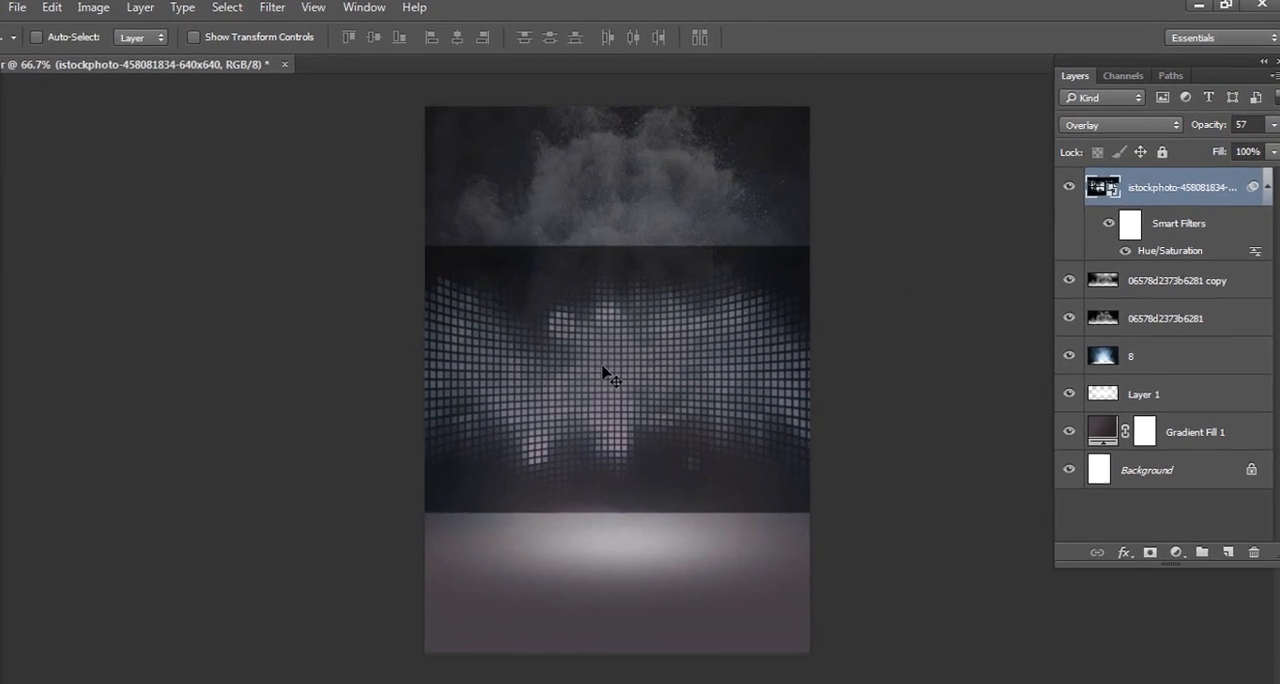
Rasterize the light-grid layer, softly erase its hard upper and lower edges with the 250 px Eraser, and shift it slightly down
key("e")
left_click(620, 321)
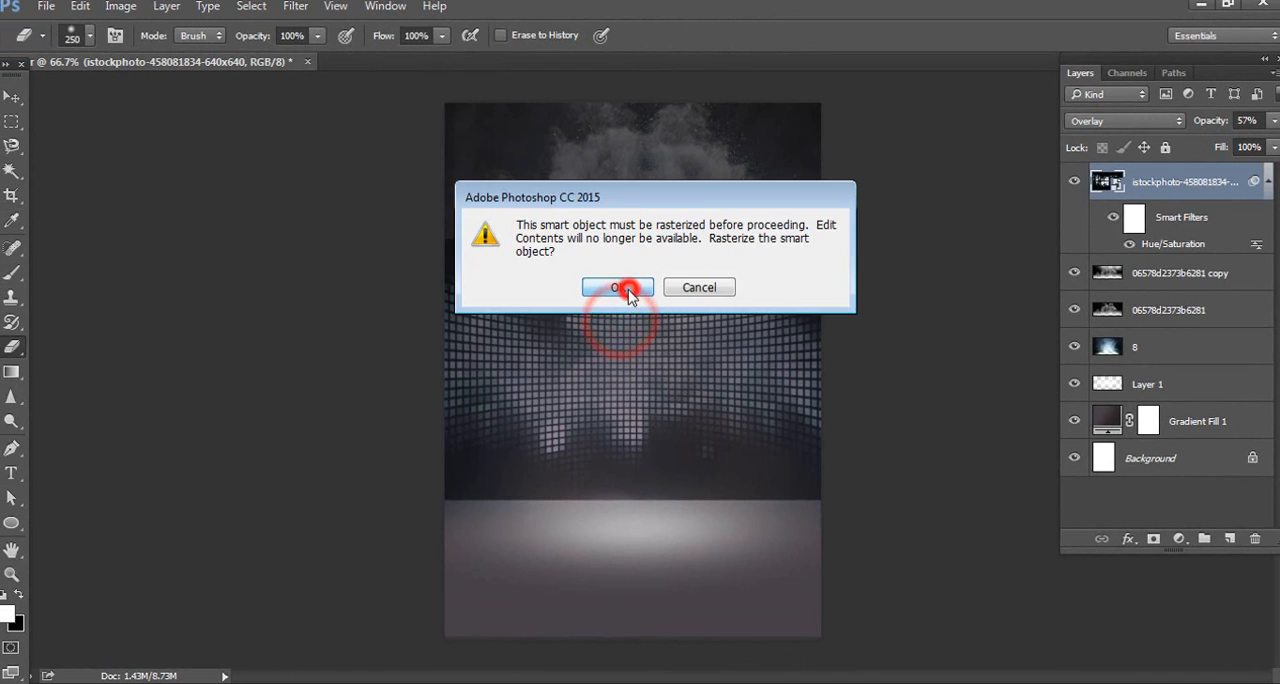
left_click(611, 286)
left_click_drag(728, 157, 785, 166)
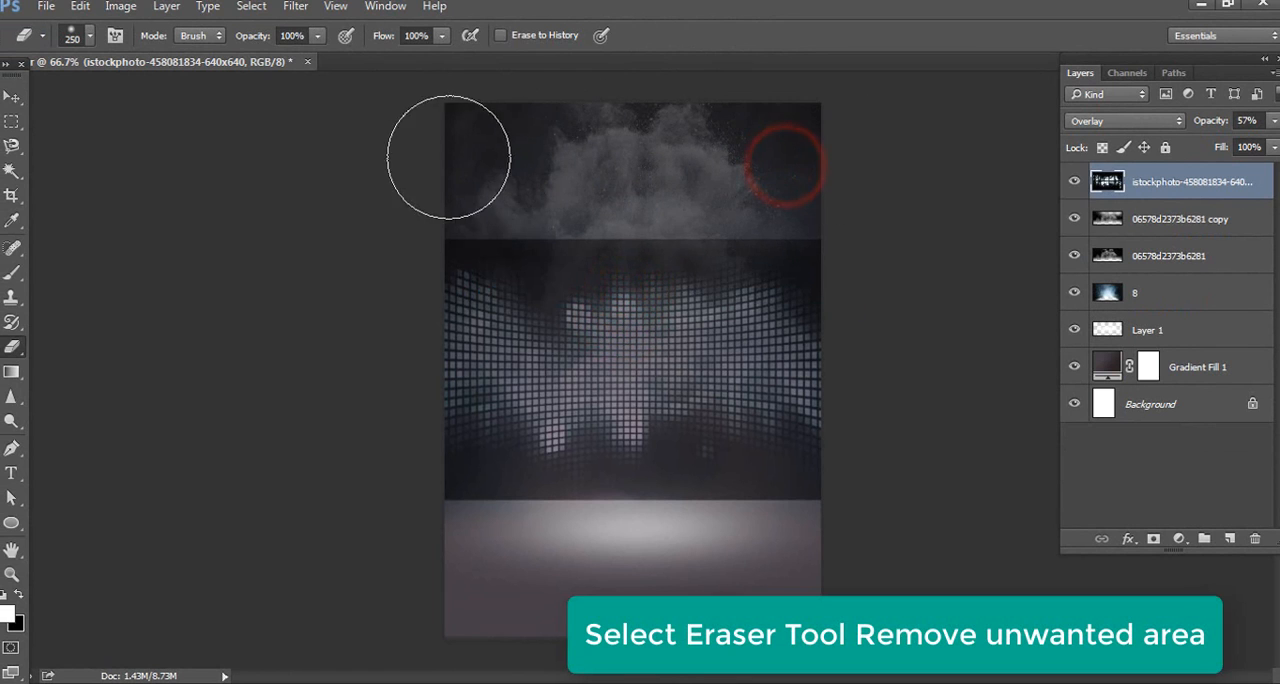
left_click_drag(503, 183, 860, 177)
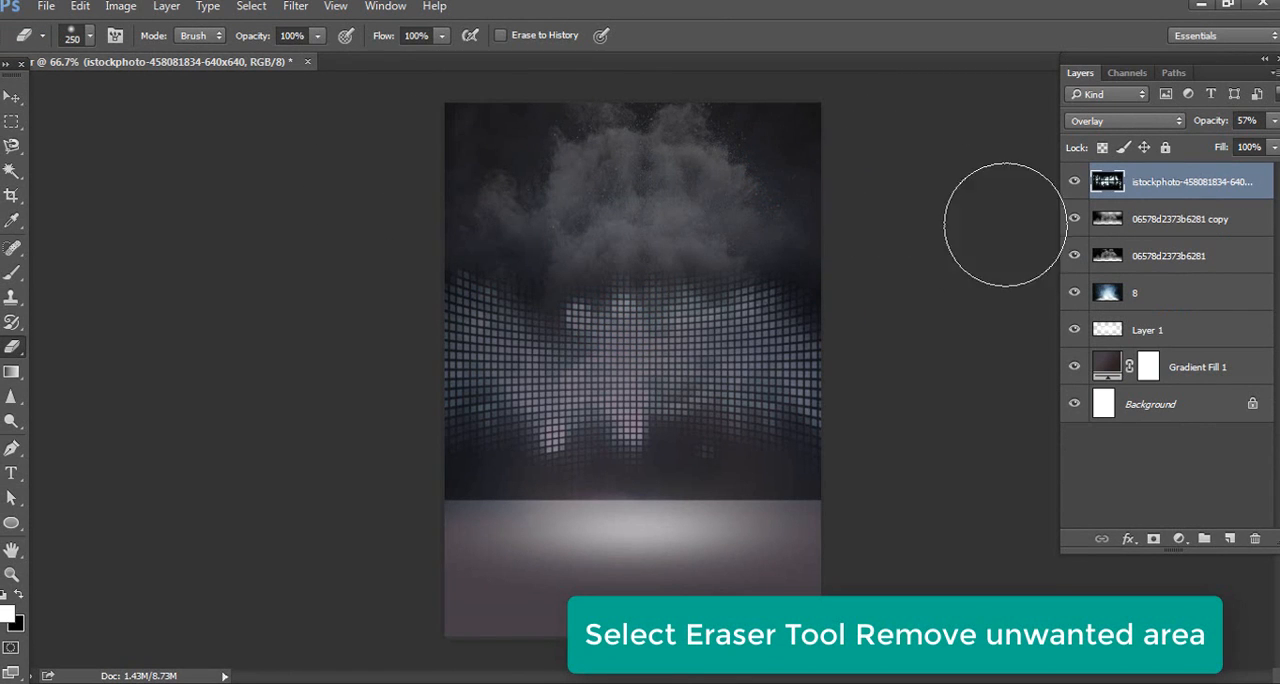
mouse_move(736, 585)
left_mouse_down()
mouse_move(471, 573)
mouse_move(849, 580)
mouse_move(813, 573)
left_mouse_up()
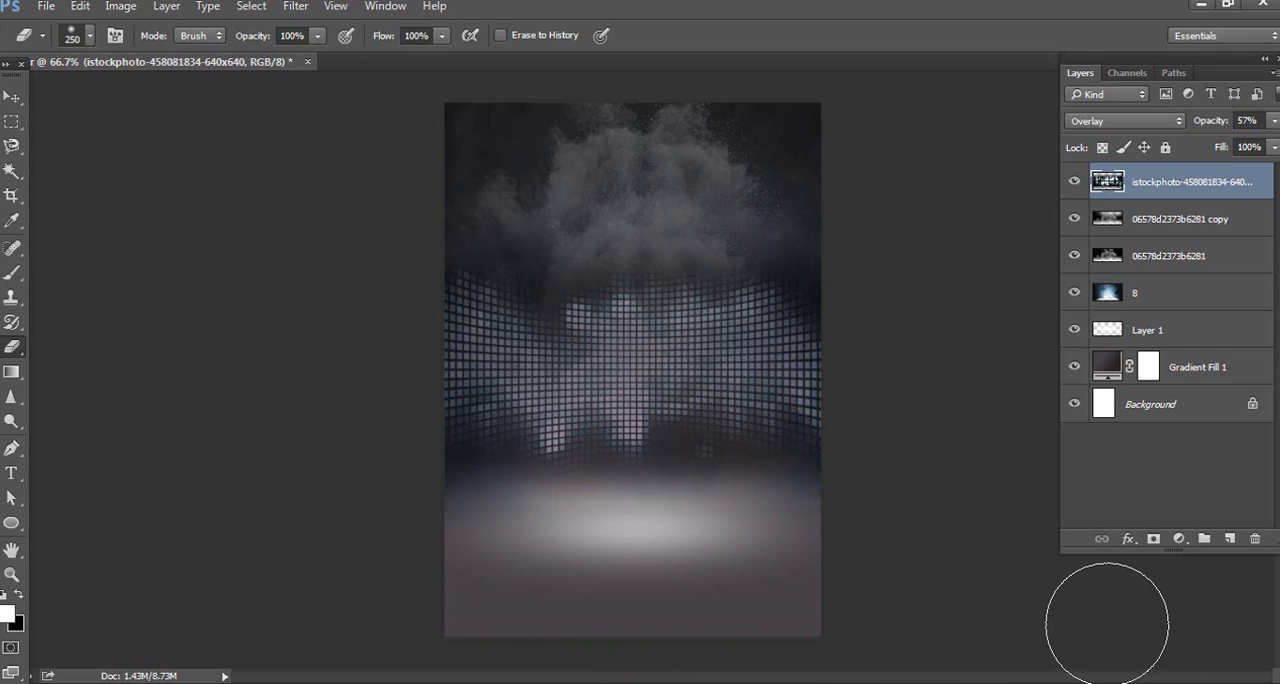
left_click(12, 95)
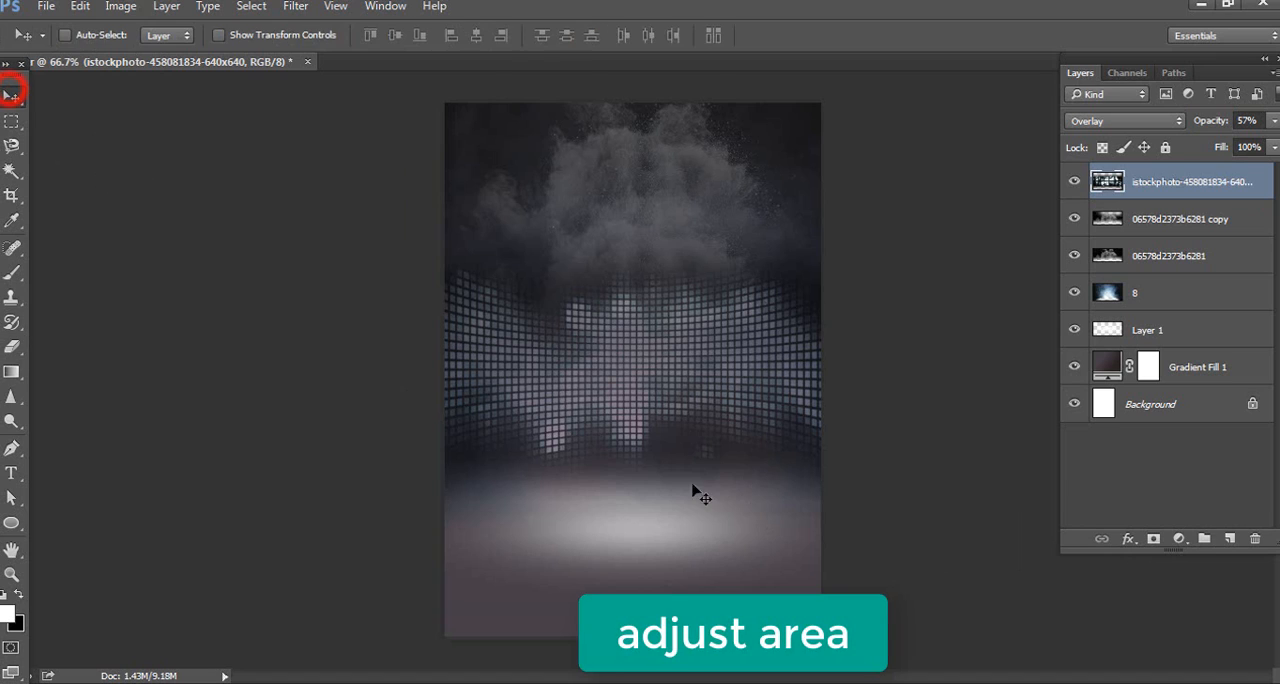
left_click_drag(755, 404, 755, 411)
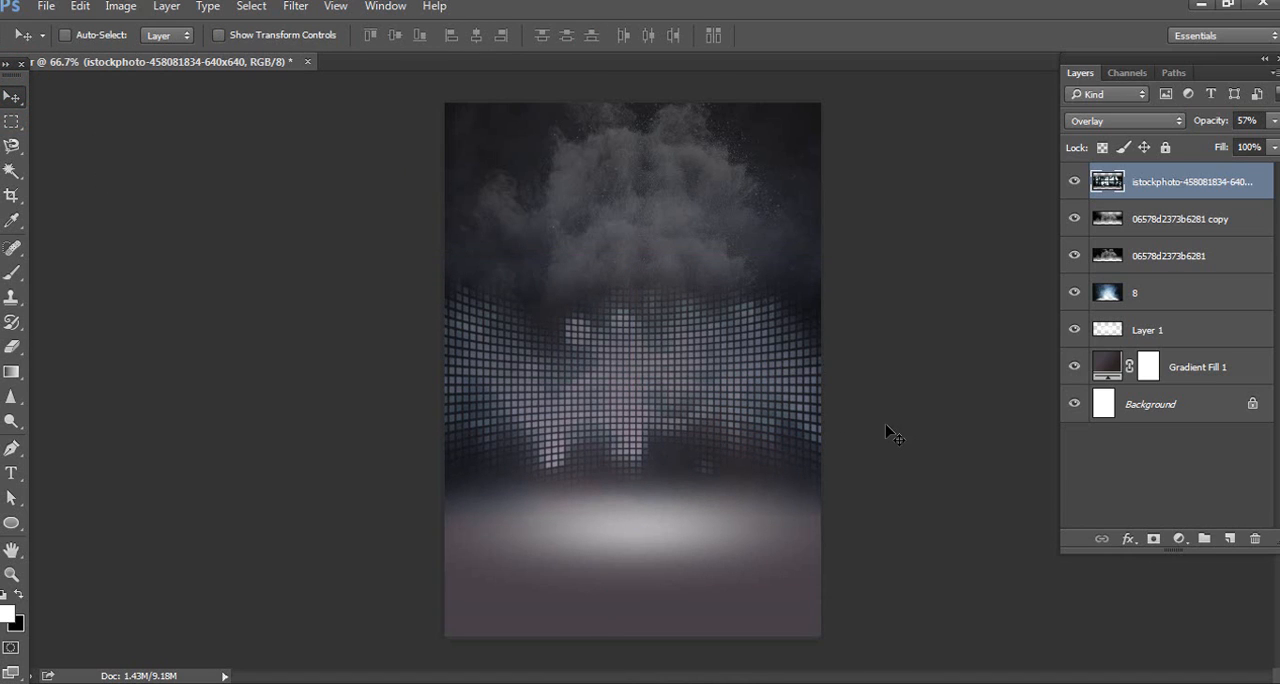
Open the dancer image Remove Backround from the poster folder as a separate document
left_click(46, 6)
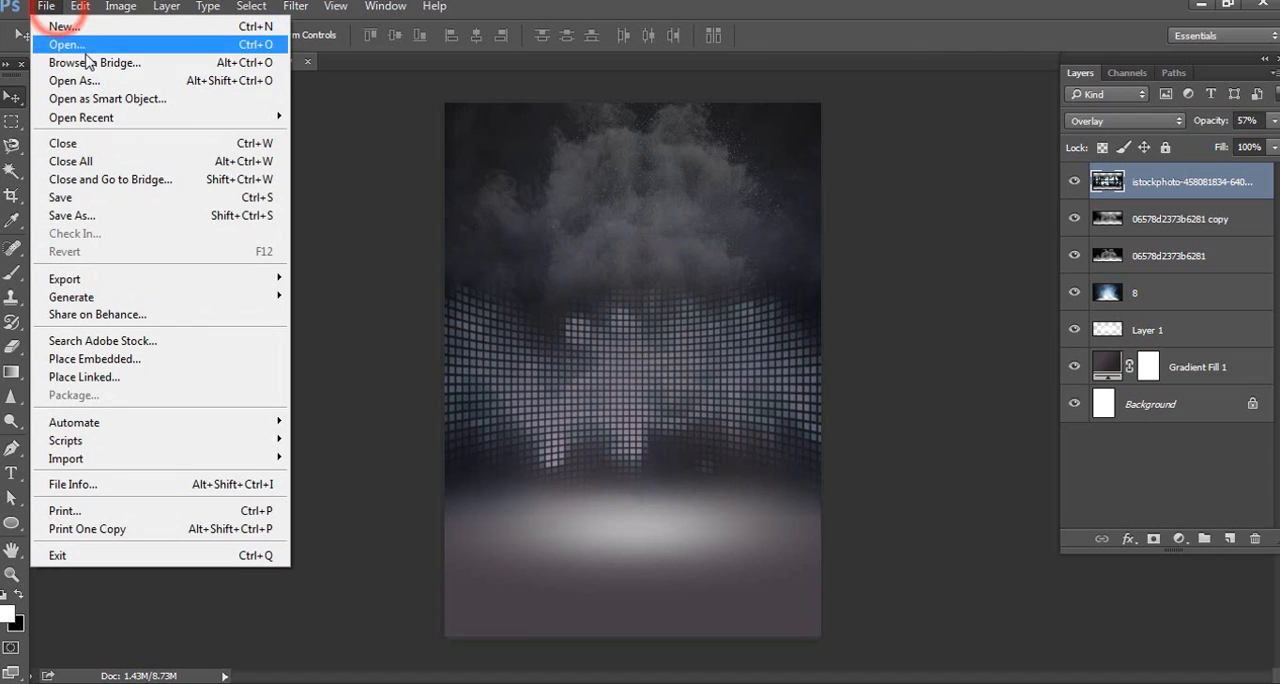
left_click(86, 46)
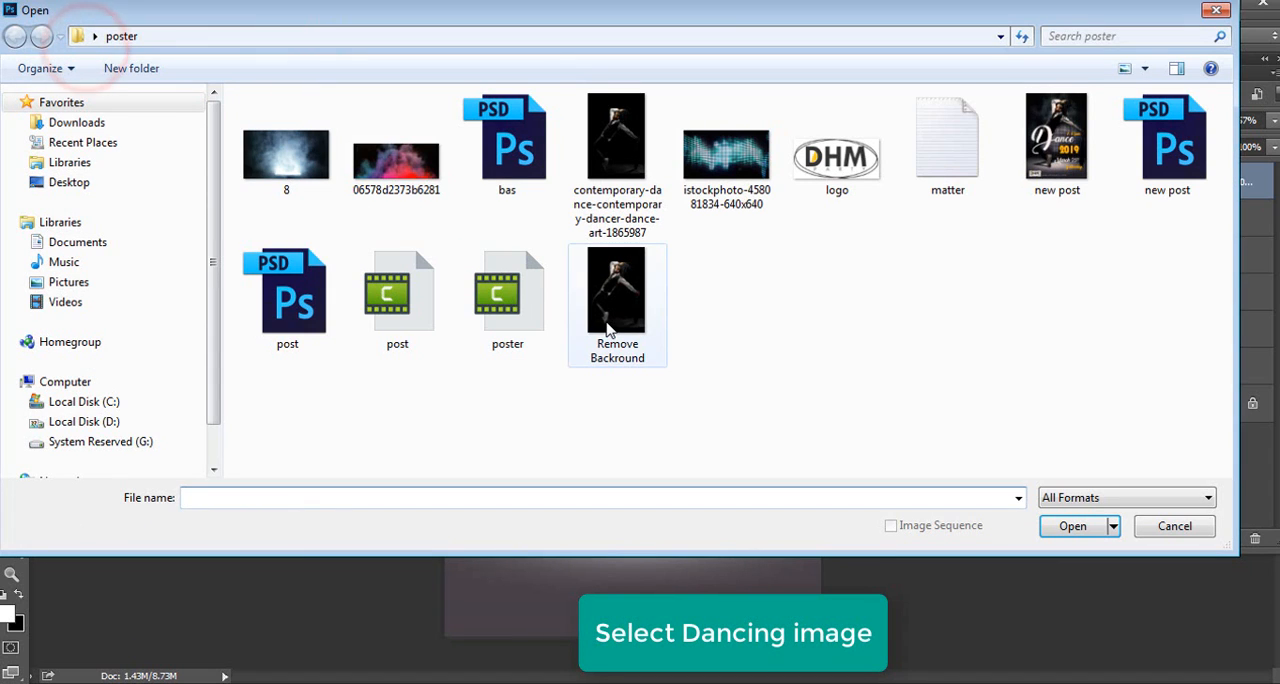
left_click(609, 330)
left_click(1080, 528)
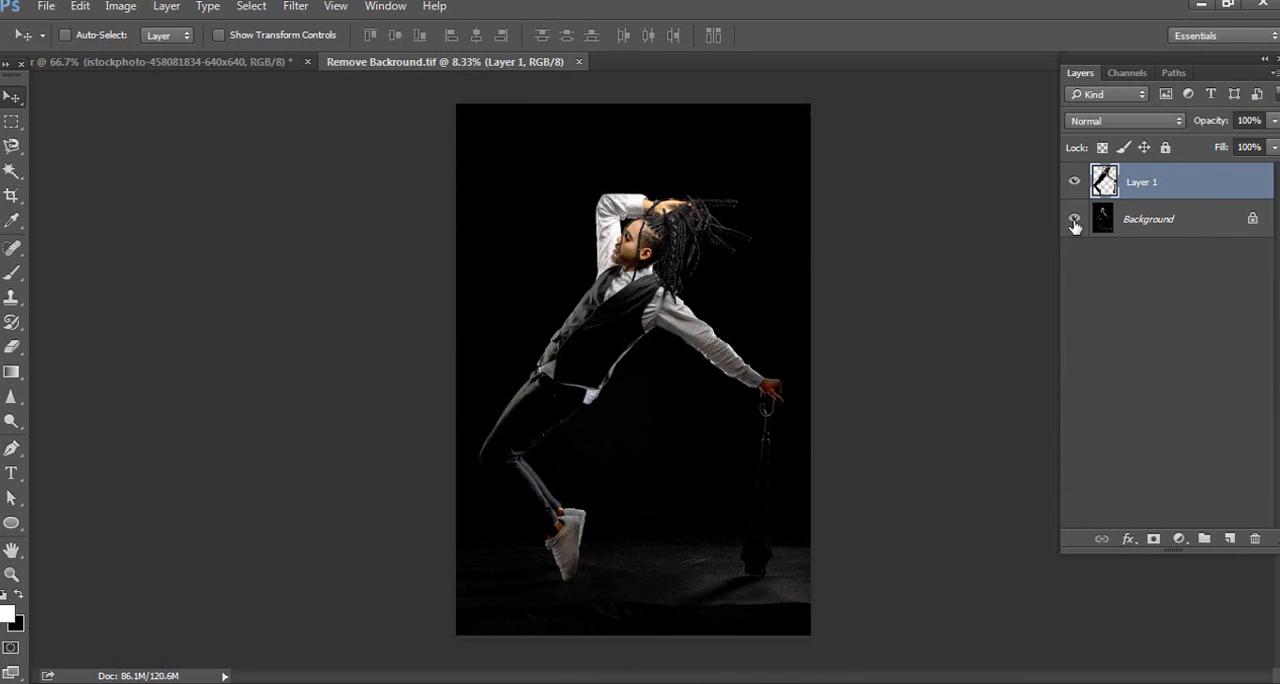
Hide the dancer document's Background layer and copy the cut-out dancer layer into the poster document
left_click(1074, 220)
left_click(1074, 220)
left_click(1074, 220)
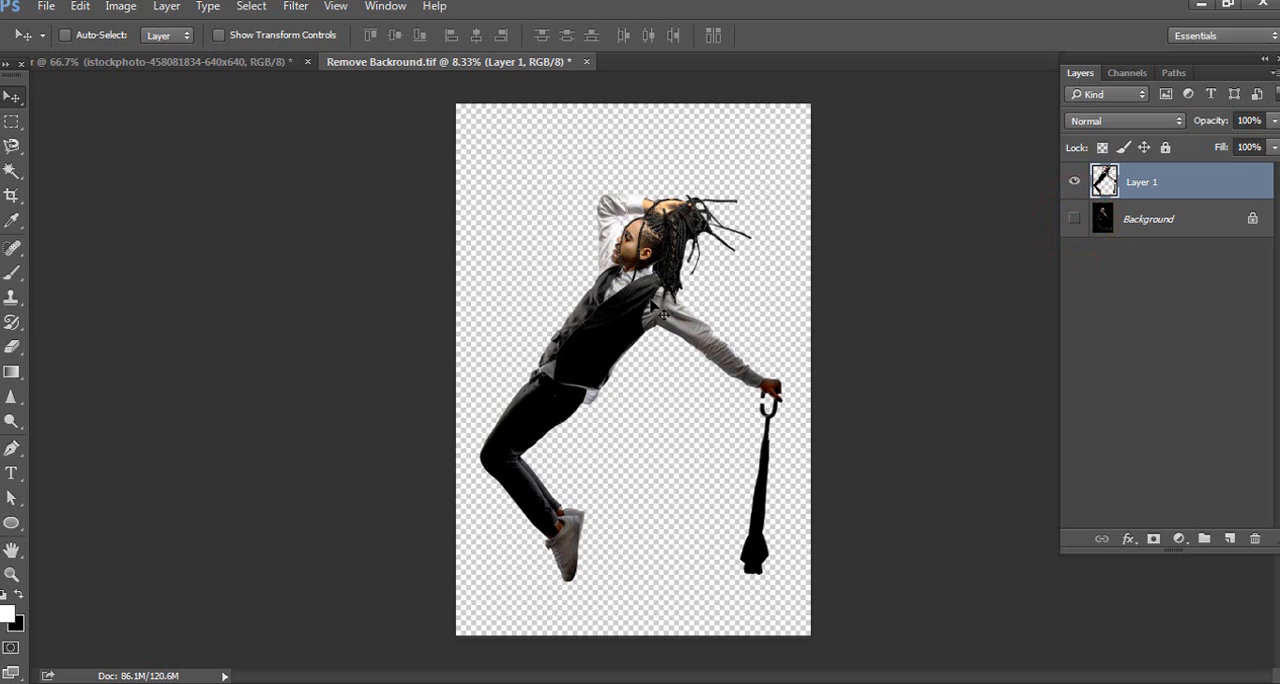
left_click_drag(640, 305, 354, 128)
left_click_drag(646, 341, 647, 342)
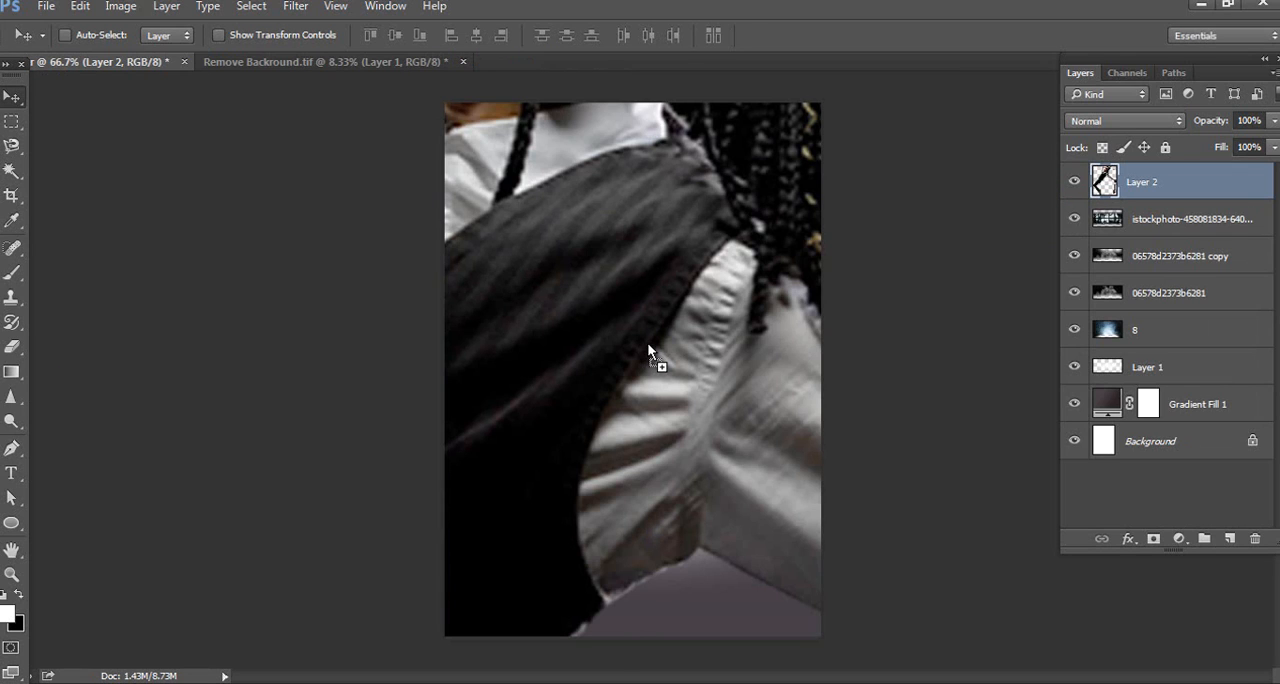
Scale the cut-out dancer down to about 15% with Free Transform so the whole figure fits the page width
key("ctrl+minus")
key("ctrl+minus")
key("ctrl+minus")
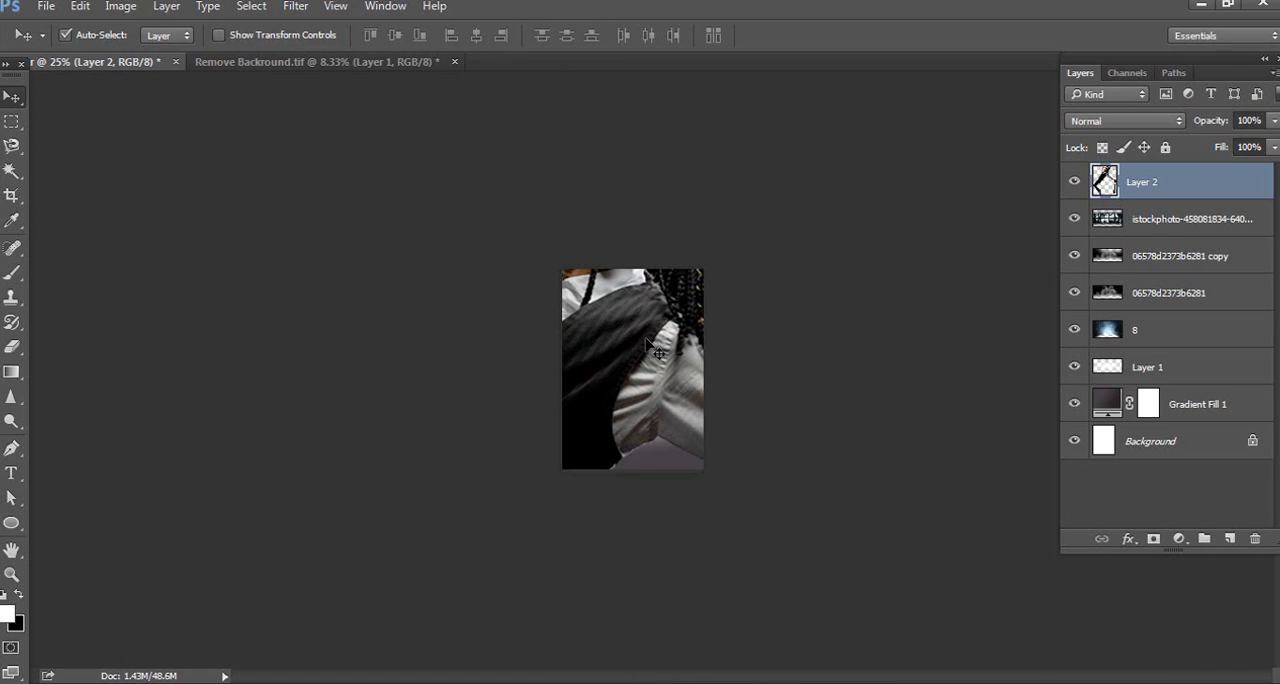
key("ctrl+t")
left_click_drag(425, 165, 491, 276)
left_click_drag(179, 147, 658, 485)
left_click_drag(663, 622, 661, 280)
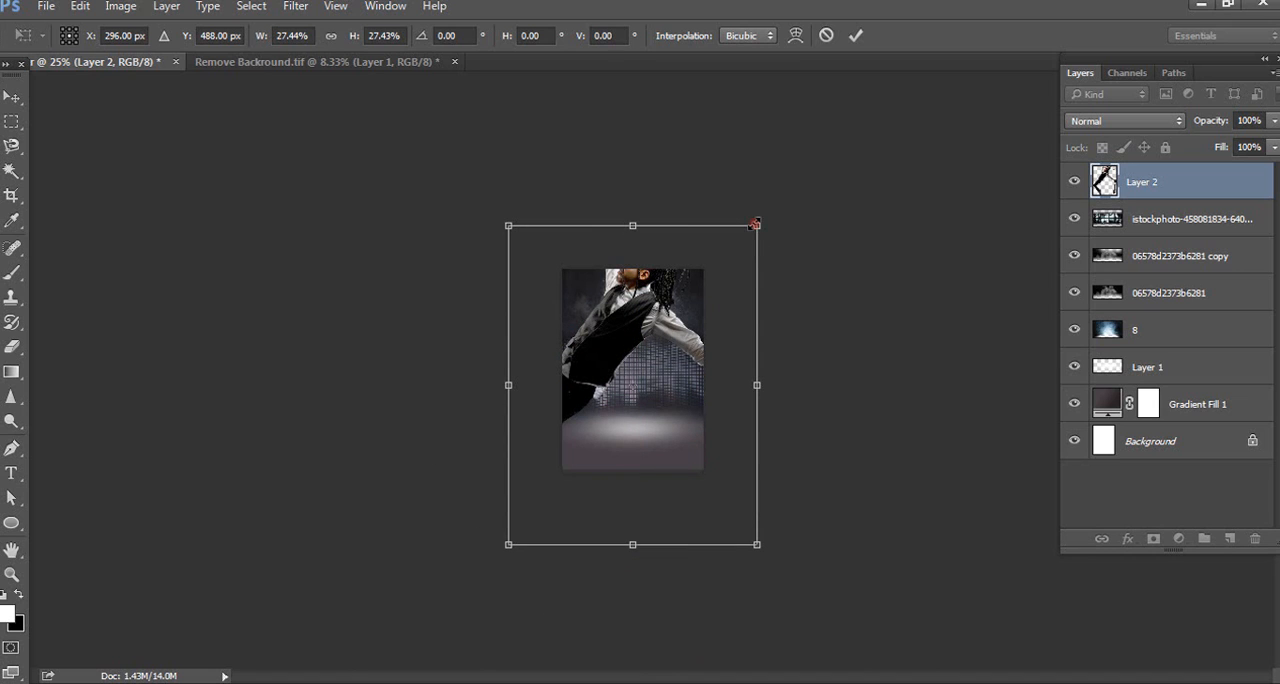
left_click_drag(755, 224, 701, 298)
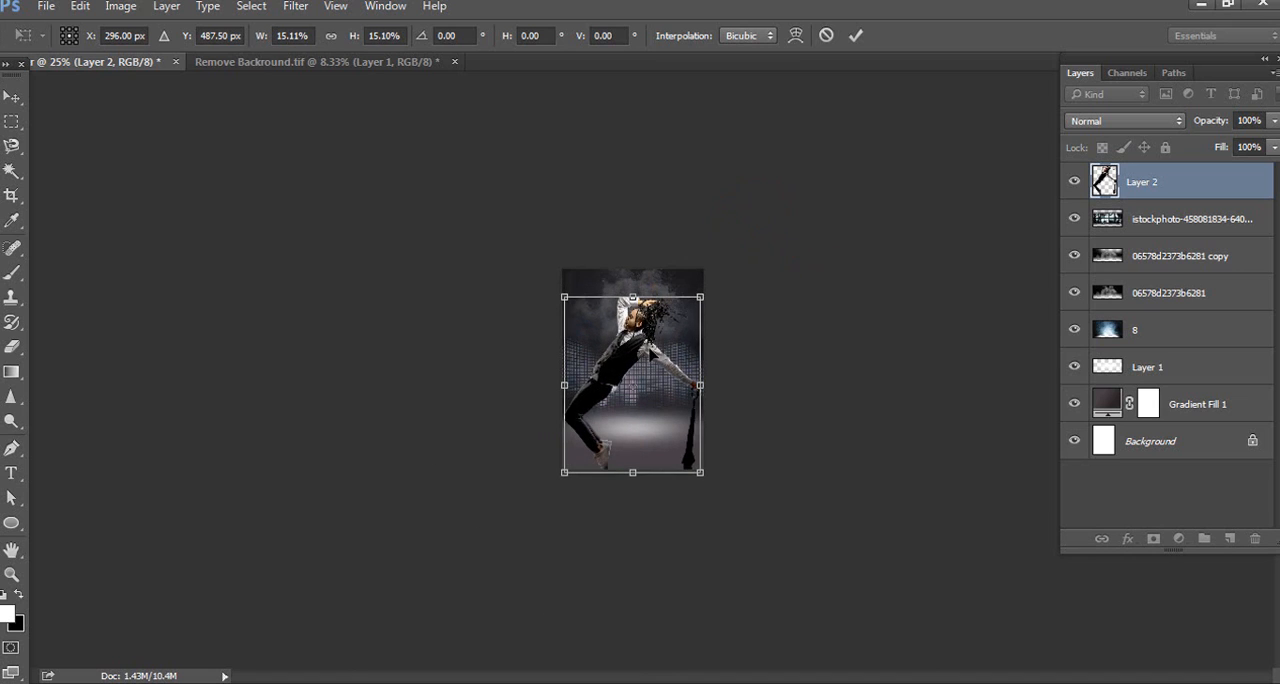
Narrow the dancer to about 14.2% width and position the figure so the feet stand around the white glow
left_click_drag(622, 345, 624, 322)
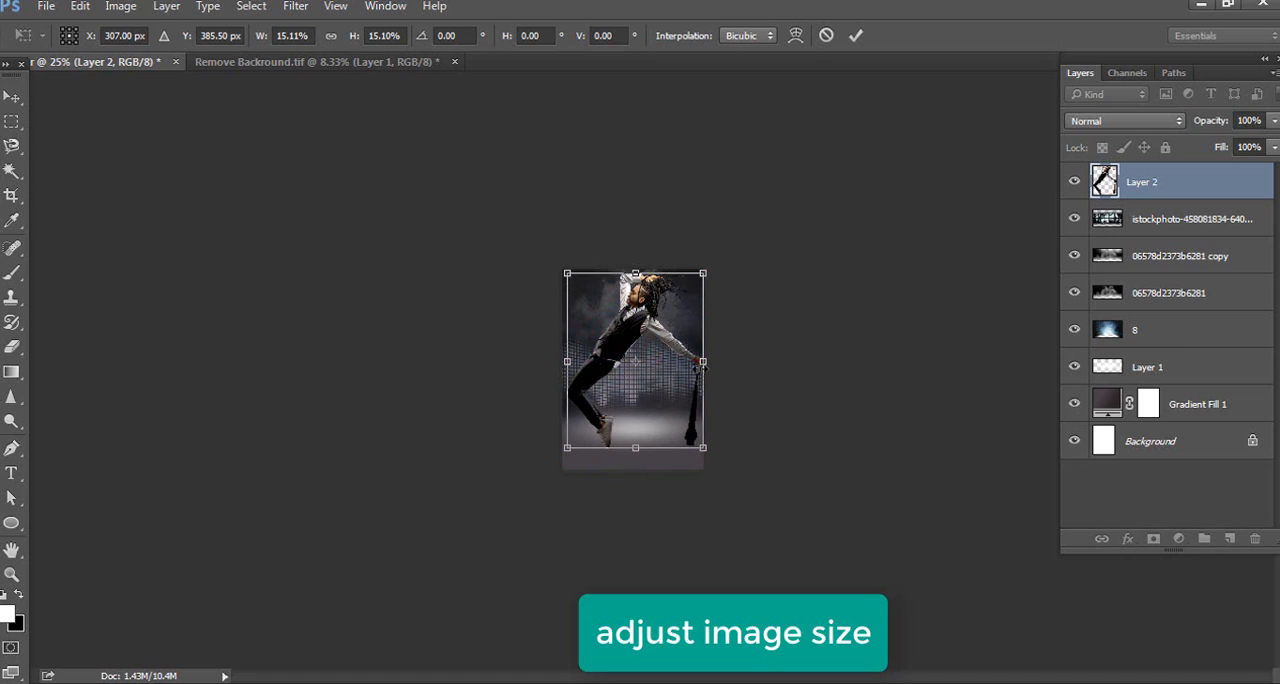
left_click_drag(703, 362, 695, 362)
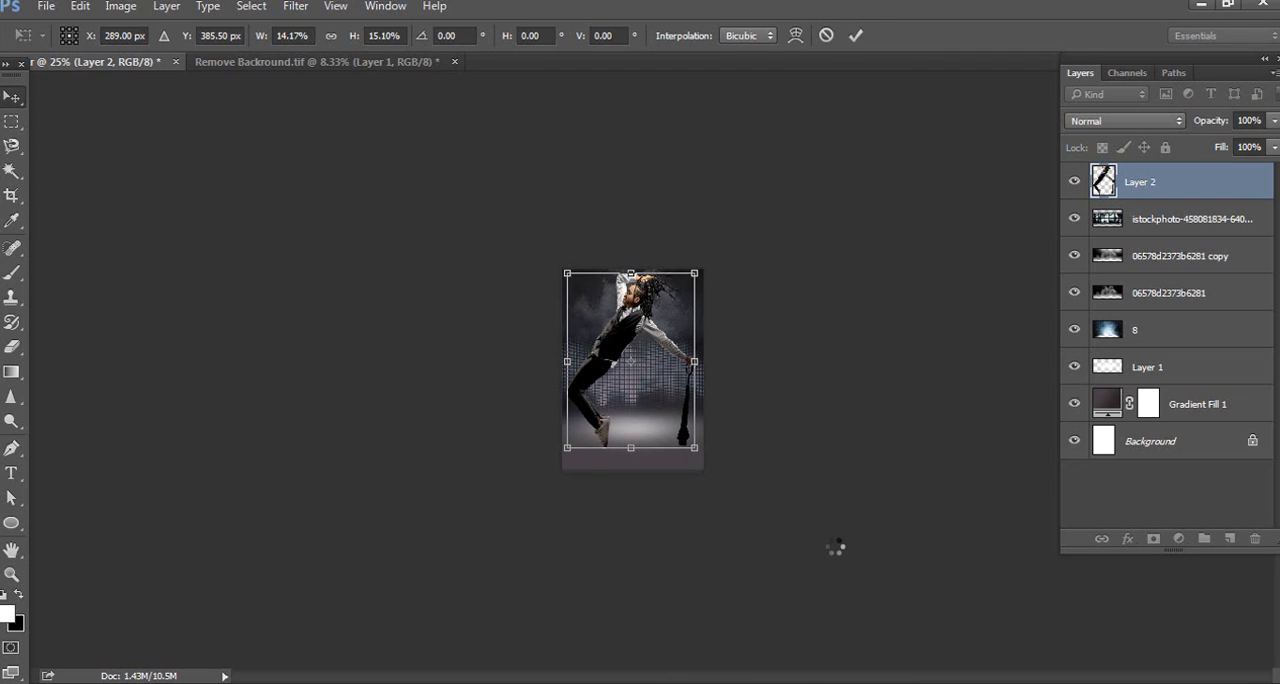
key("Return")
key("ctrl+0")
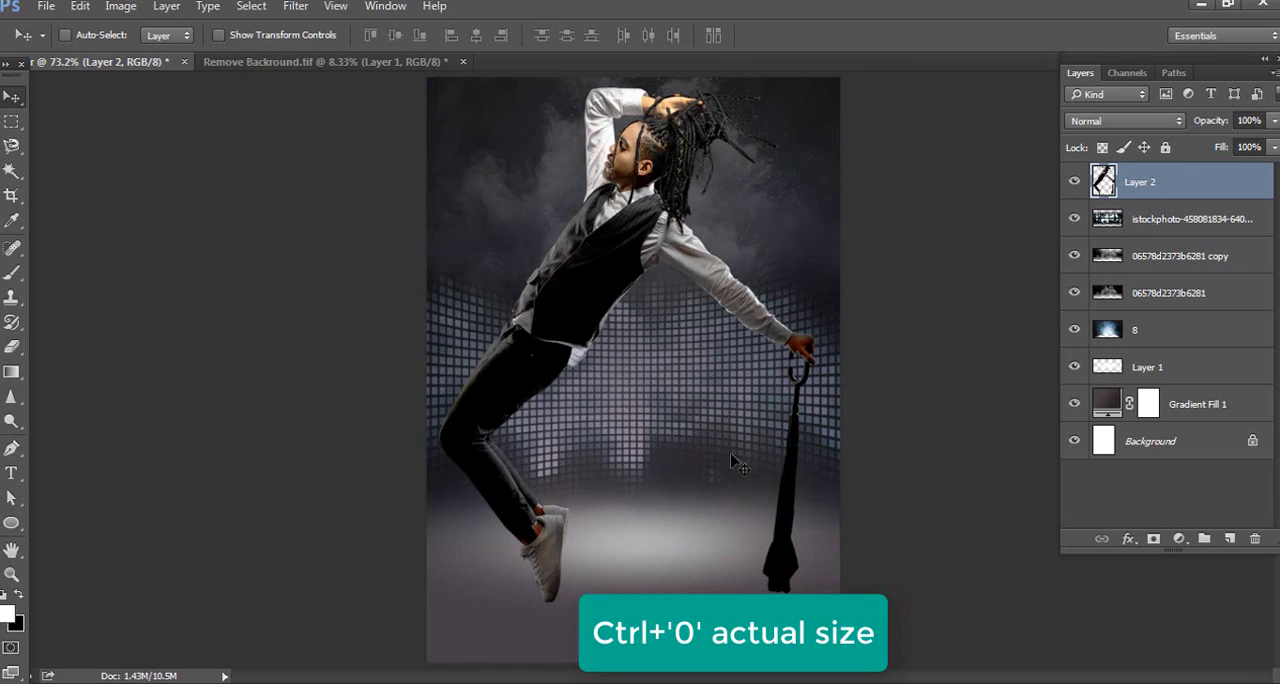
left_click_drag(607, 258, 612, 283)
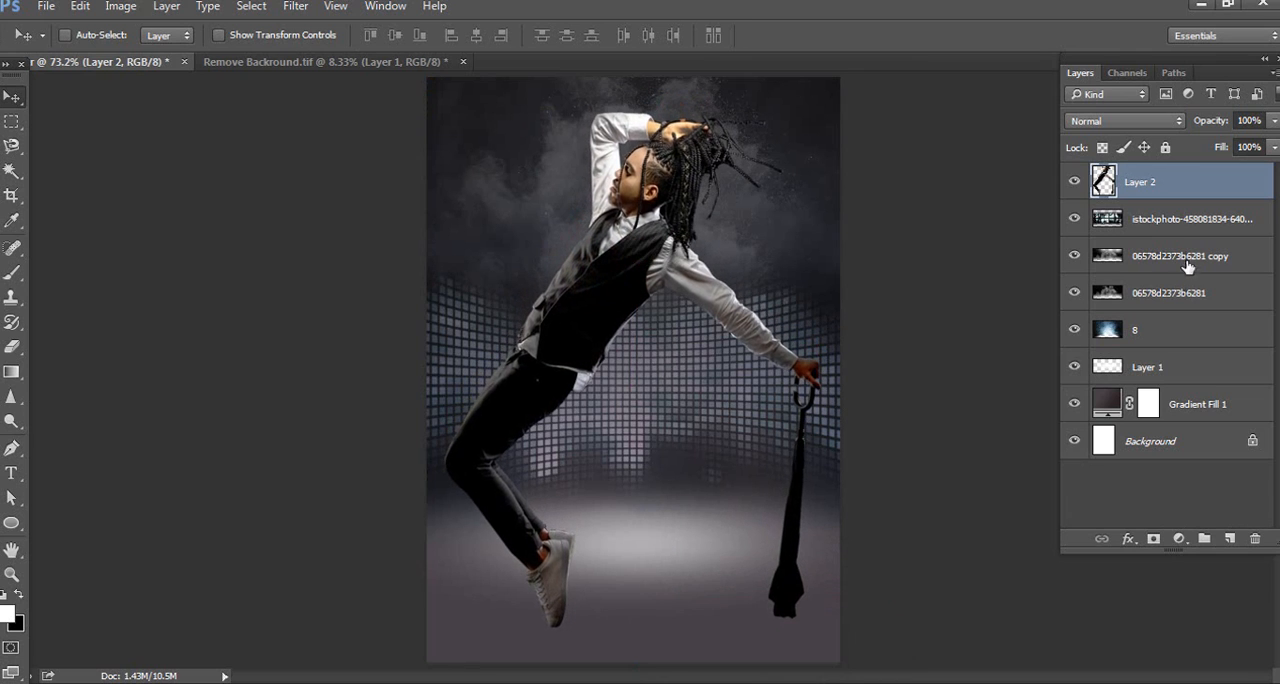
Move the white glow on Layer 1 slightly down, and raise the dancer on Layer 2 a little
left_click(1176, 336)
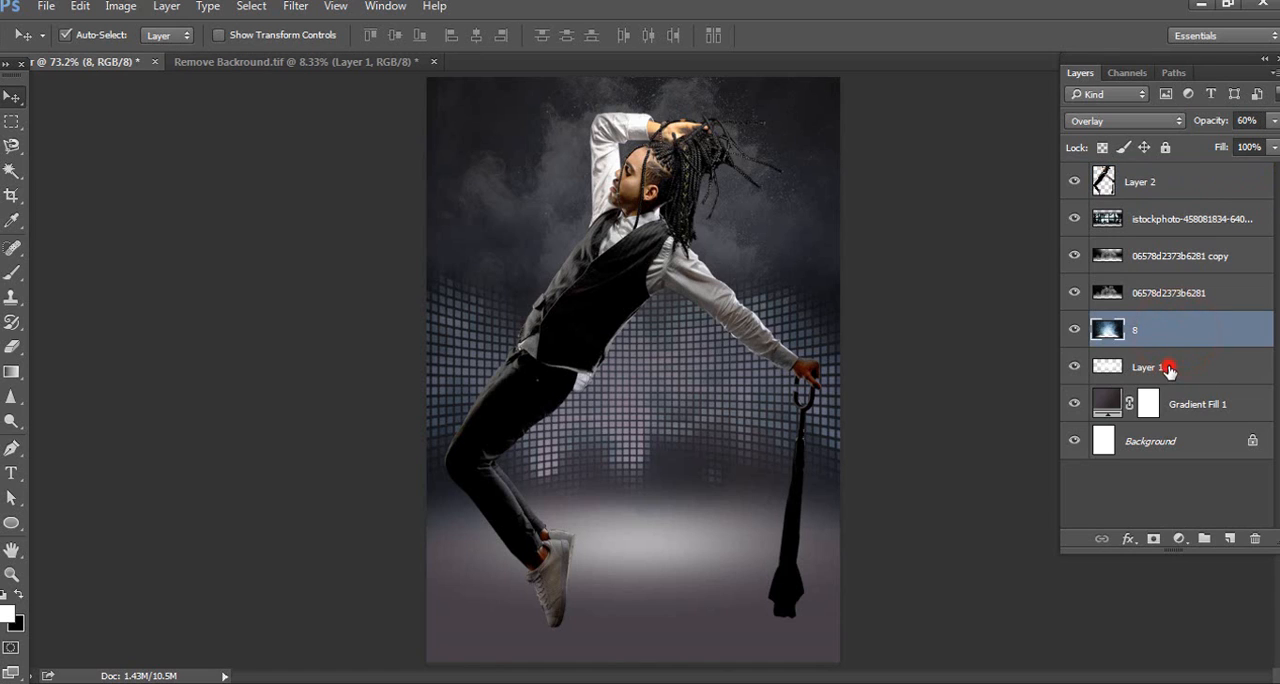
left_click(1168, 369)
left_click_drag(628, 564, 627, 572)
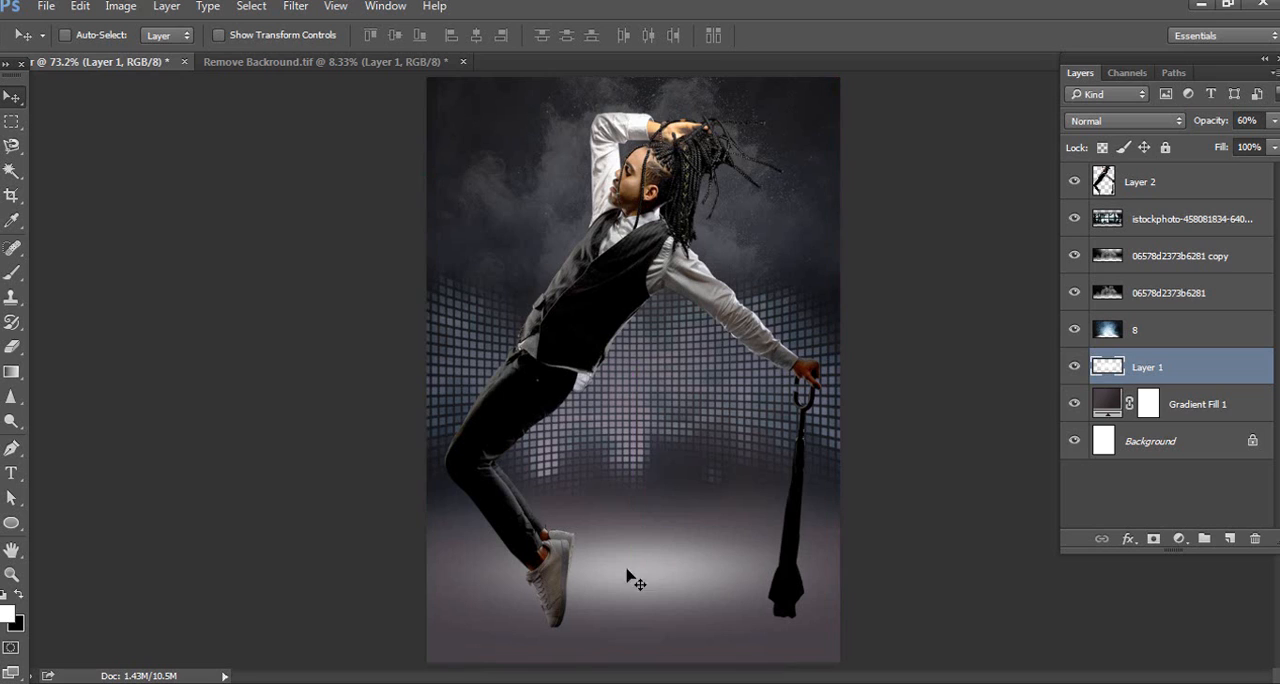
right_click(556, 358)
left_click(580, 368)
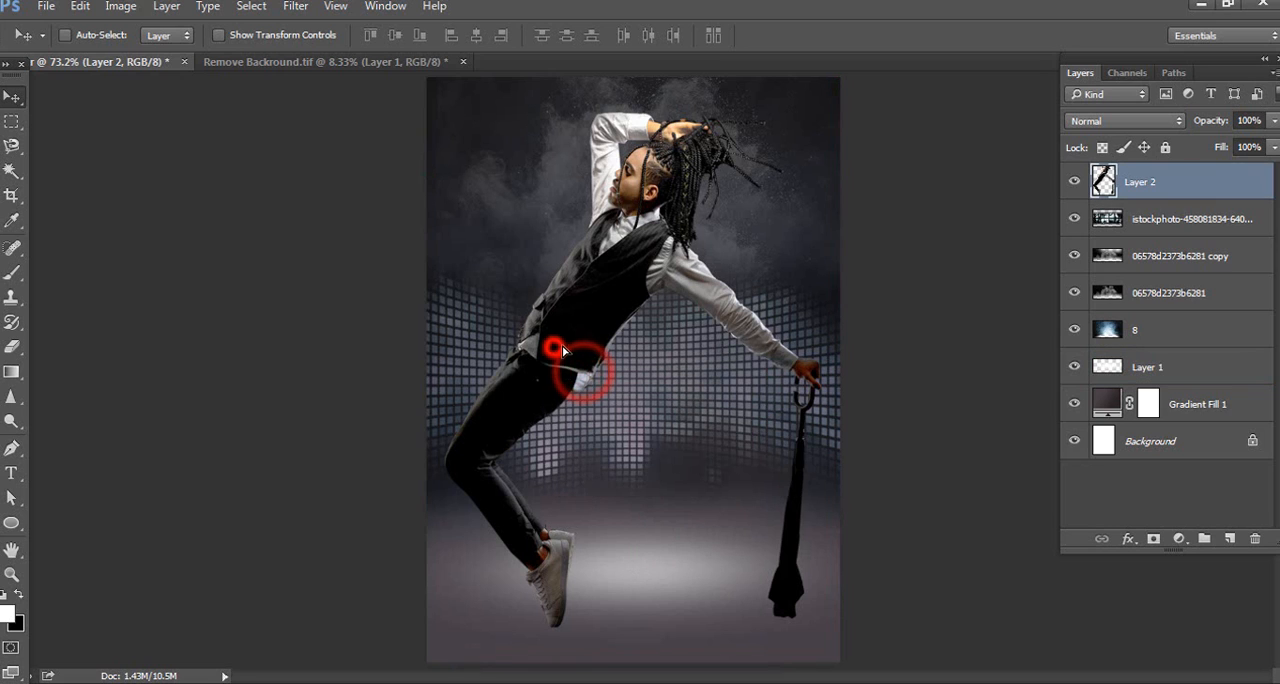
left_click_drag(575, 368, 558, 341)
Reposition the white glow on Layer 1 beside the dancer's feet and set its opacity to 70%
left_click(1131, 370)
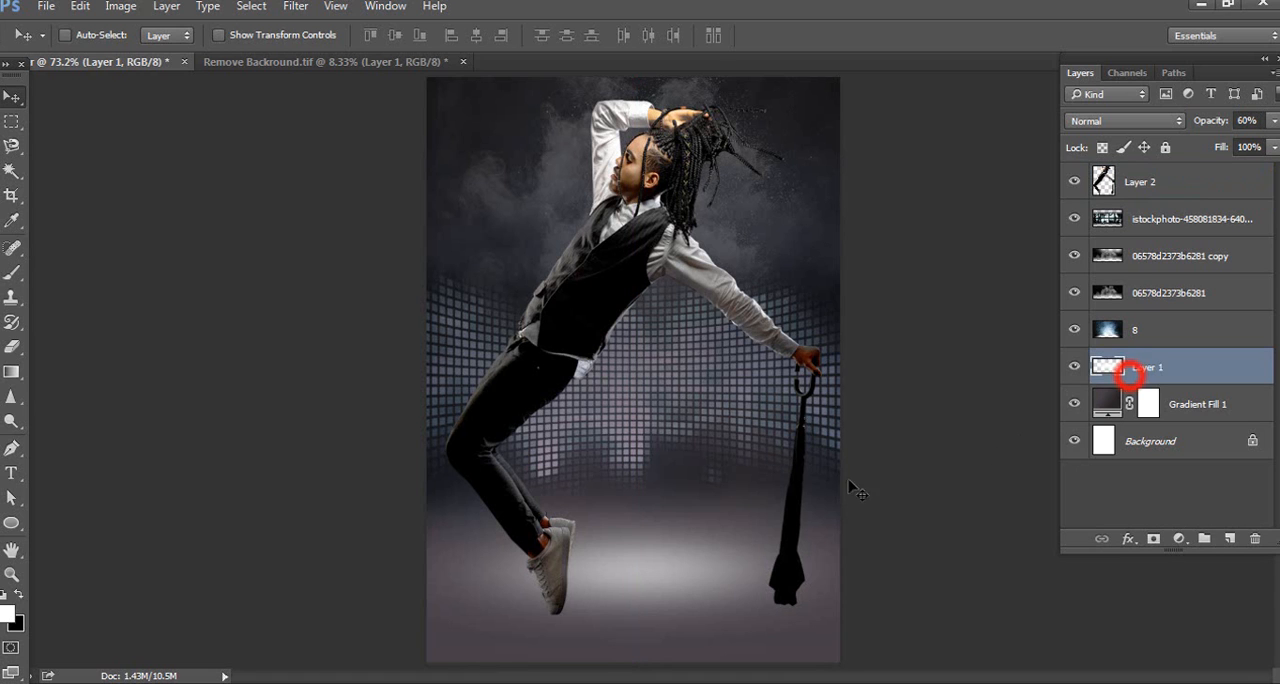
left_click_drag(680, 556, 709, 572)
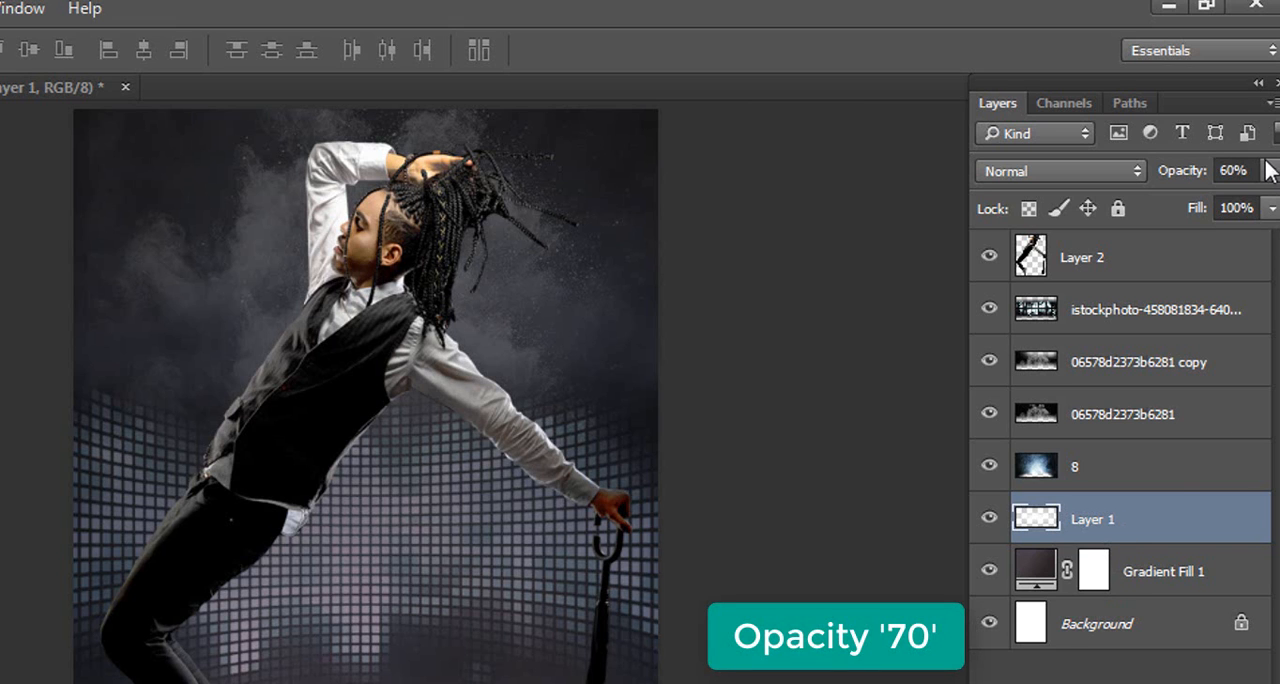
type("70")
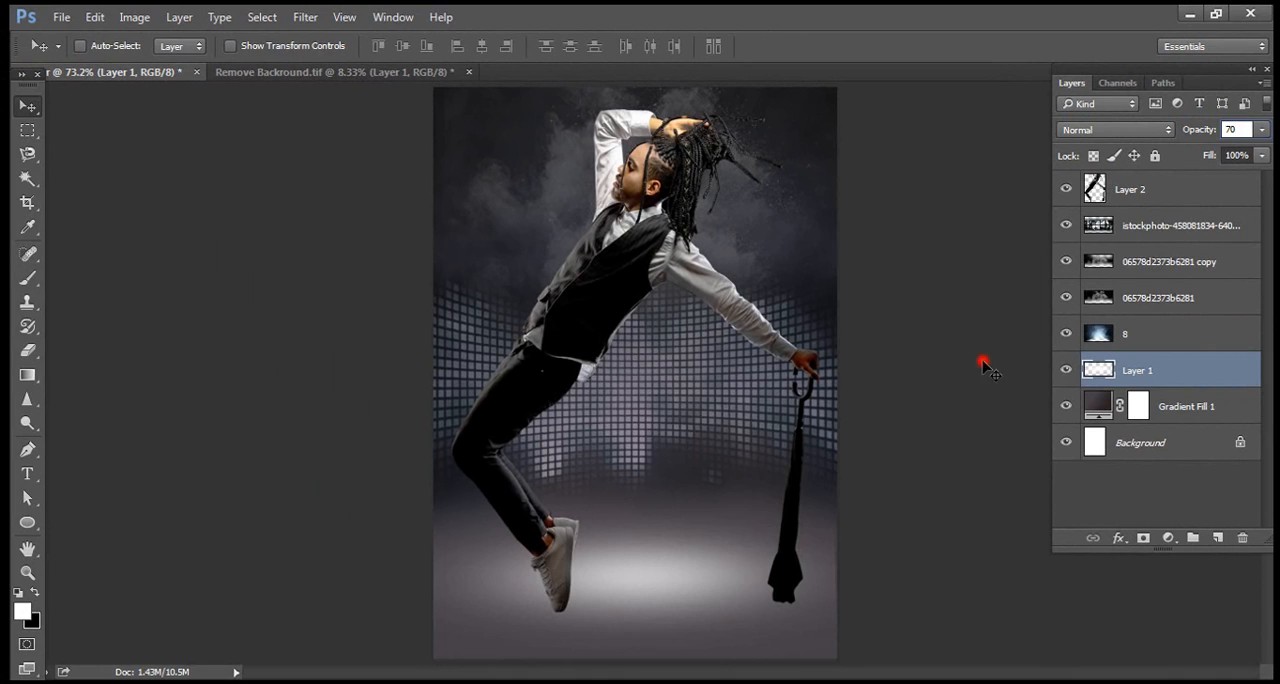
left_click(984, 364)
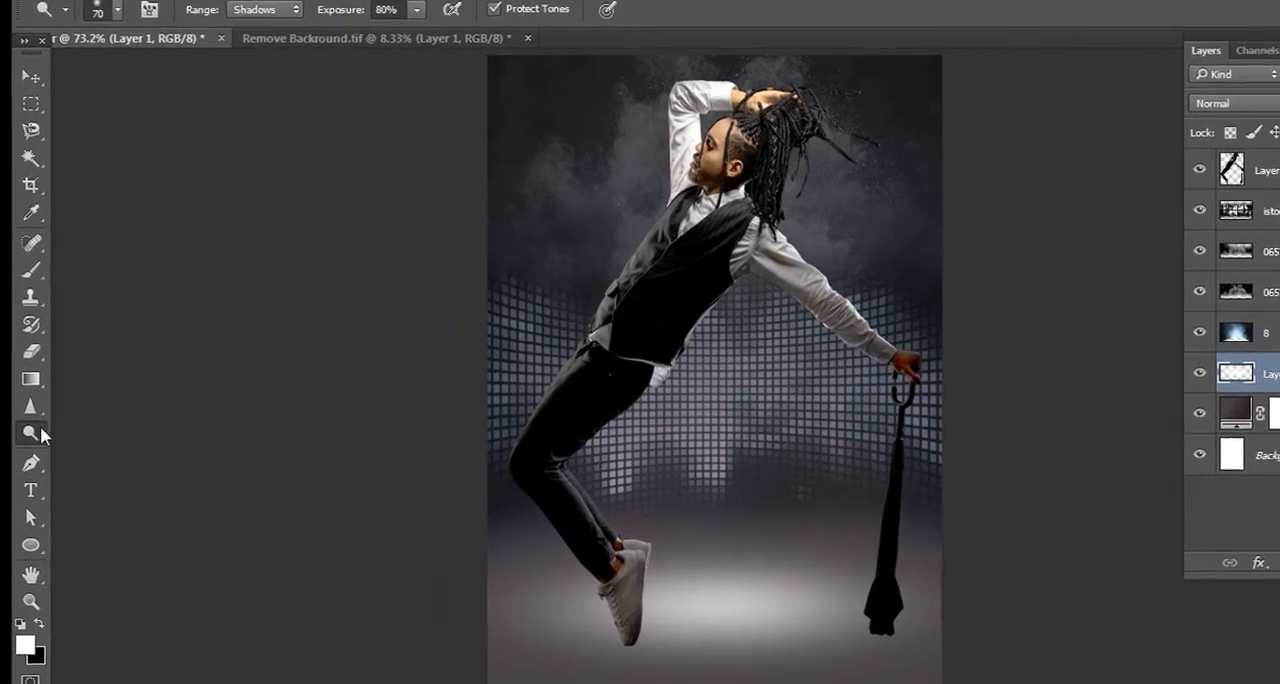
Brush over the dancer's shoes and outstretched sleeve with the Dodge Tool, using the Shadows range at 80% exposure
left_click(27, 423)
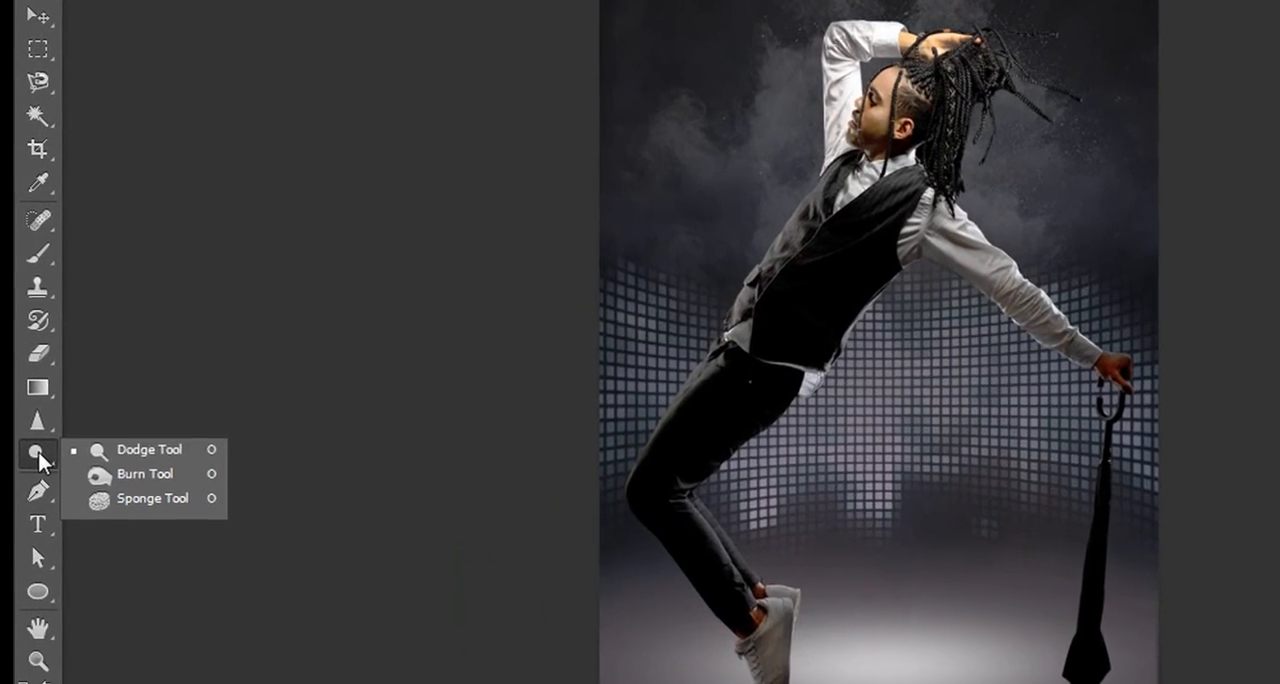
left_click(66, 423)
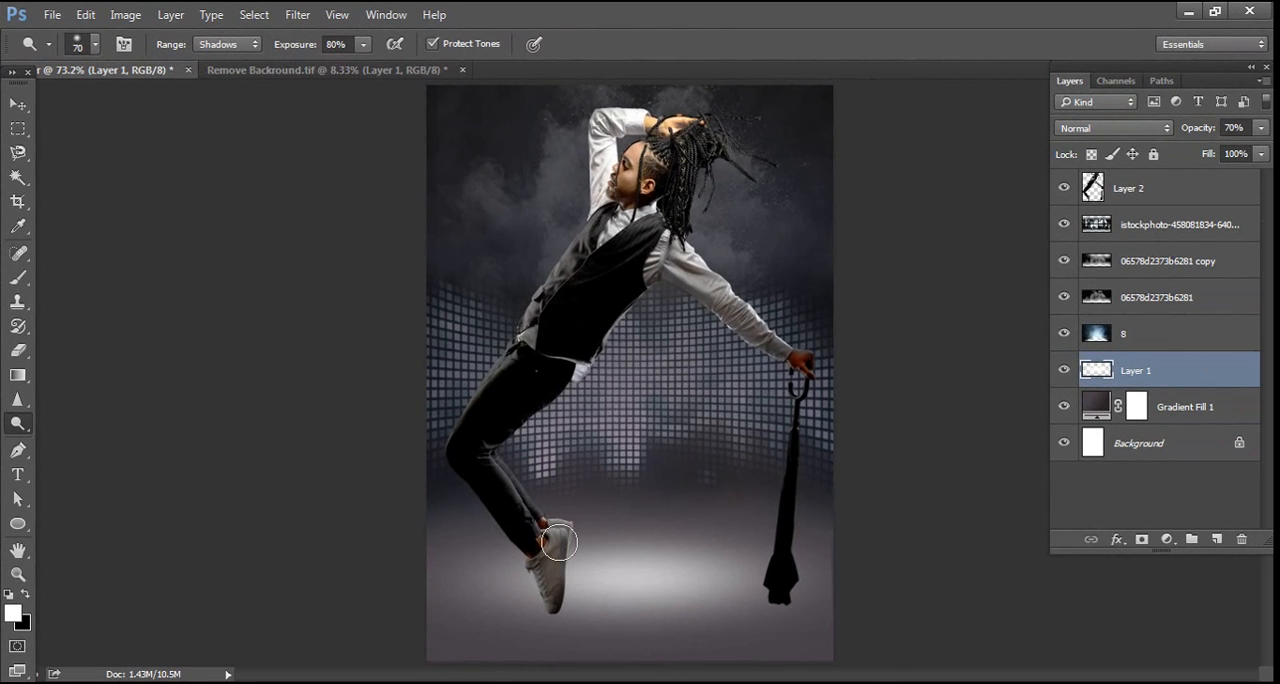
mouse_move(559, 543)
left_mouse_down()
mouse_move(534, 587)
mouse_move(556, 567)
left_mouse_up()
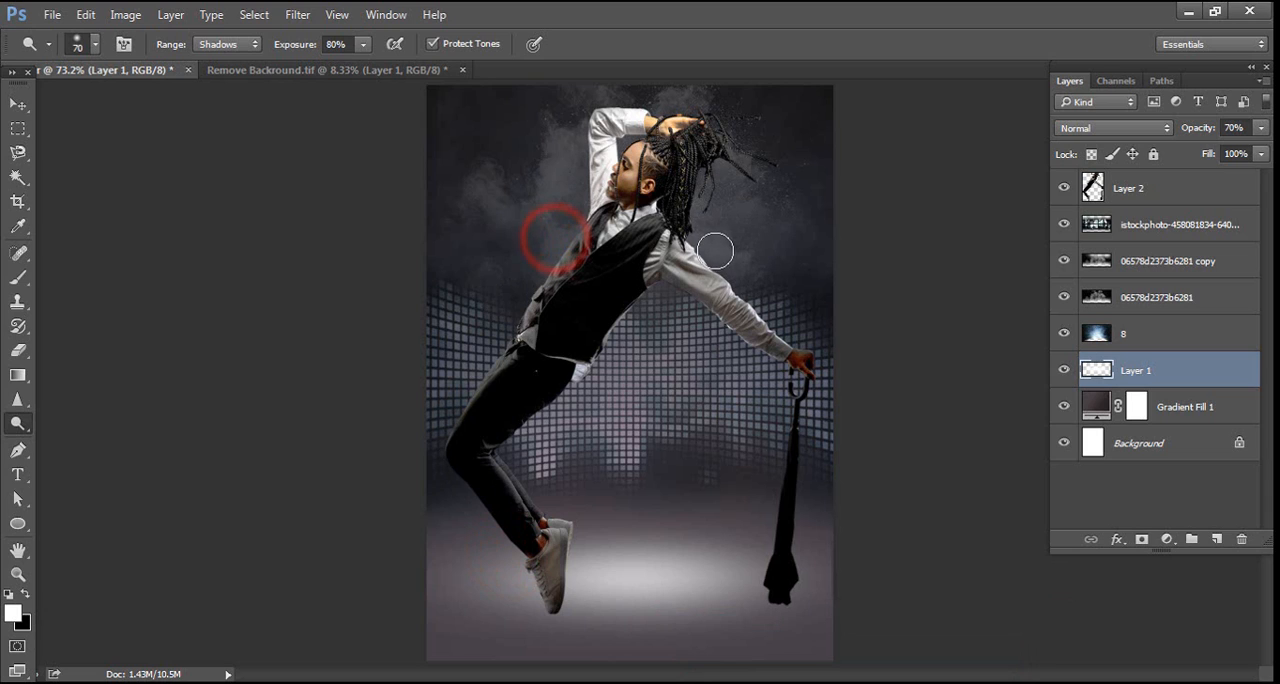
left_click_drag(749, 287, 787, 321)
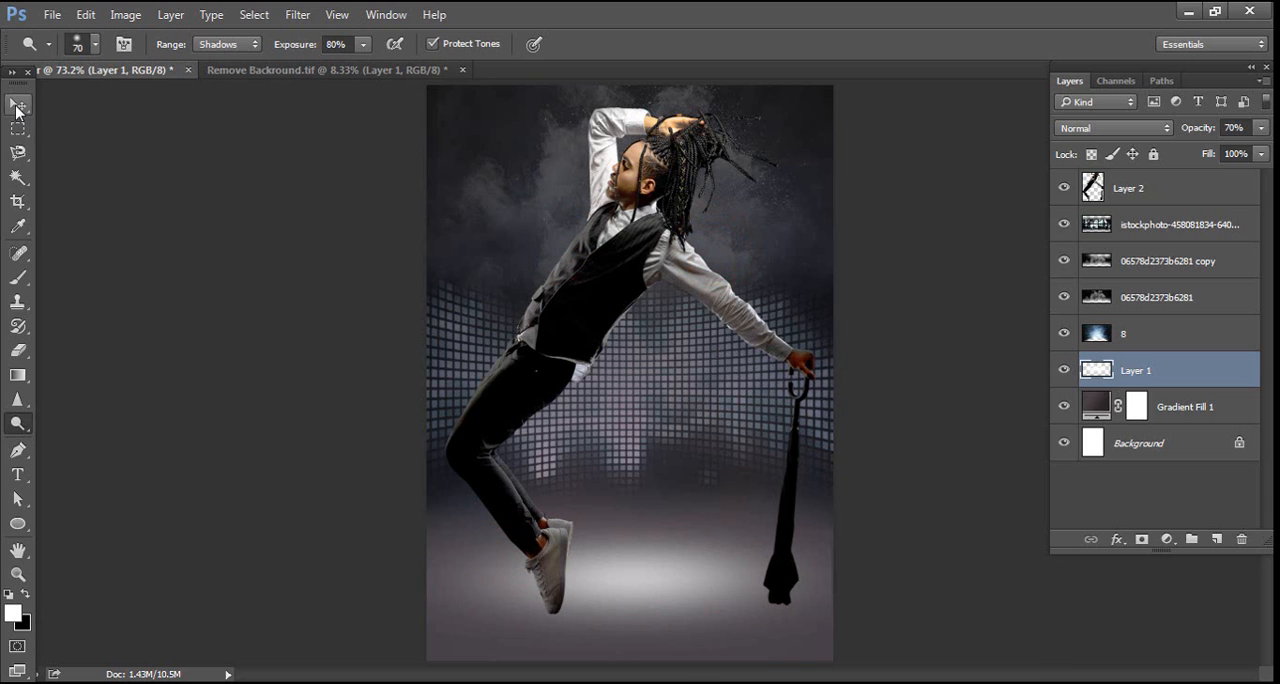
Duplicate the dancer layer, load the outline of the original Layer 2 as a selection, fill it with black and deselect
left_click(17, 104)
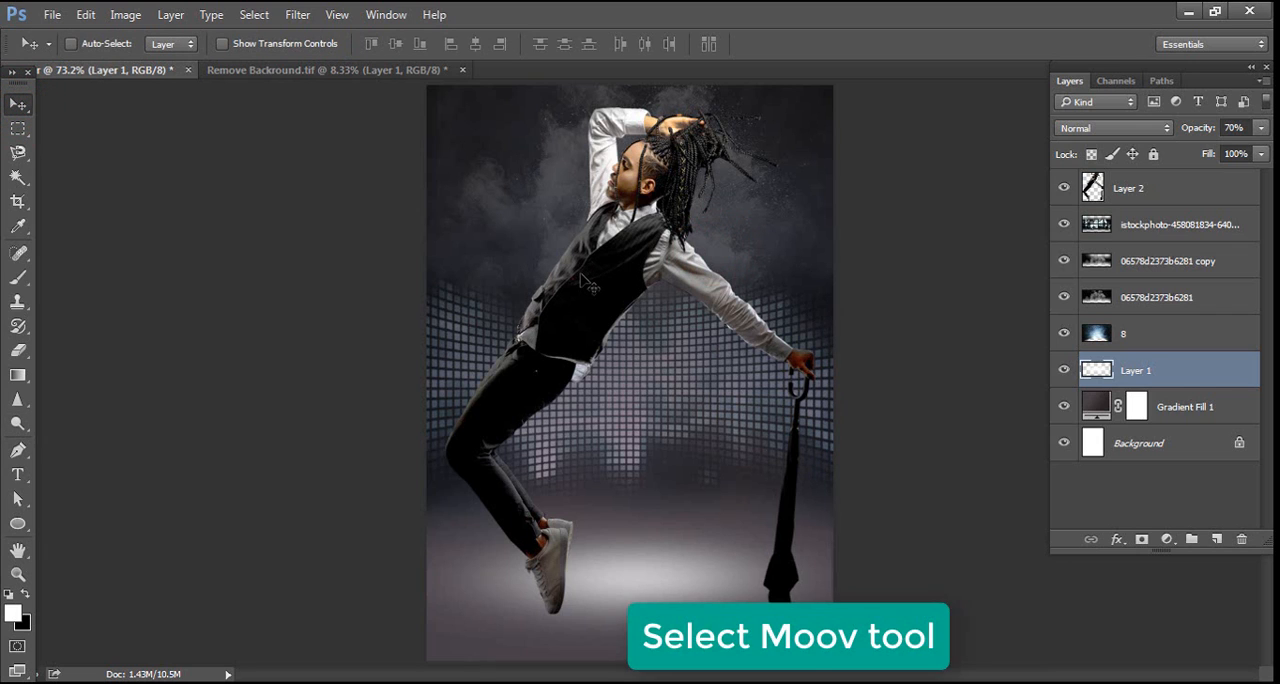
left_click(1139, 193)
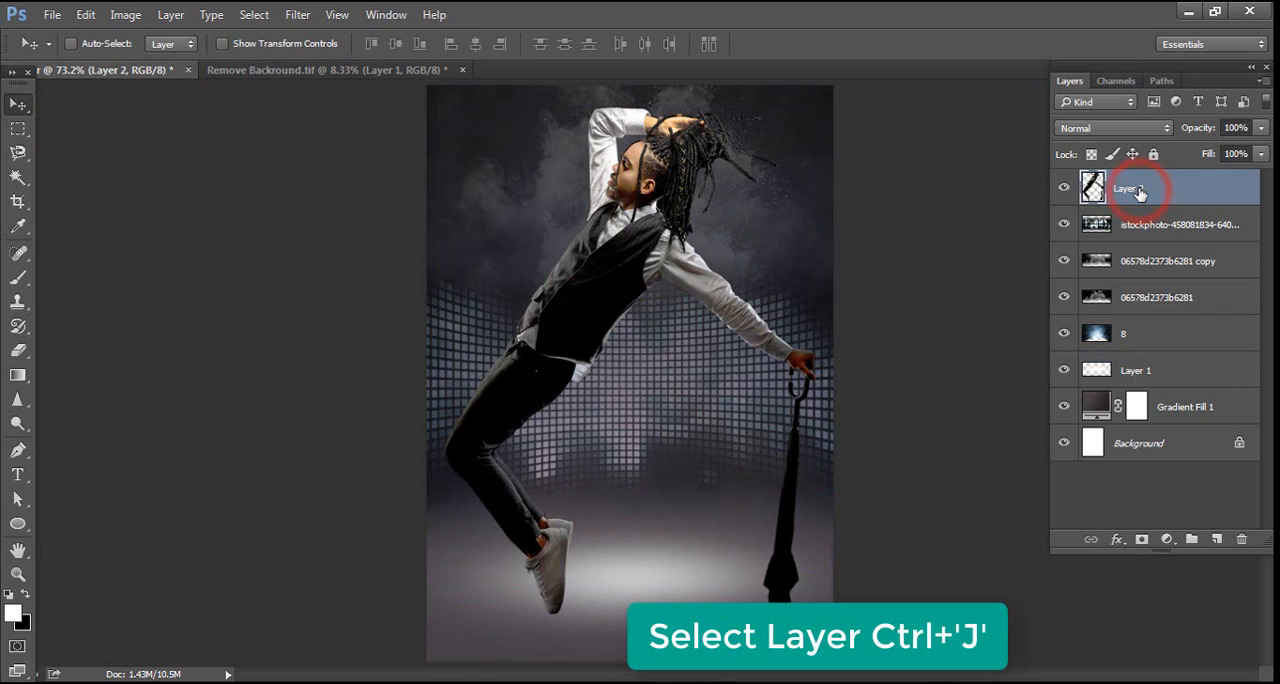
key("ctrl+j")
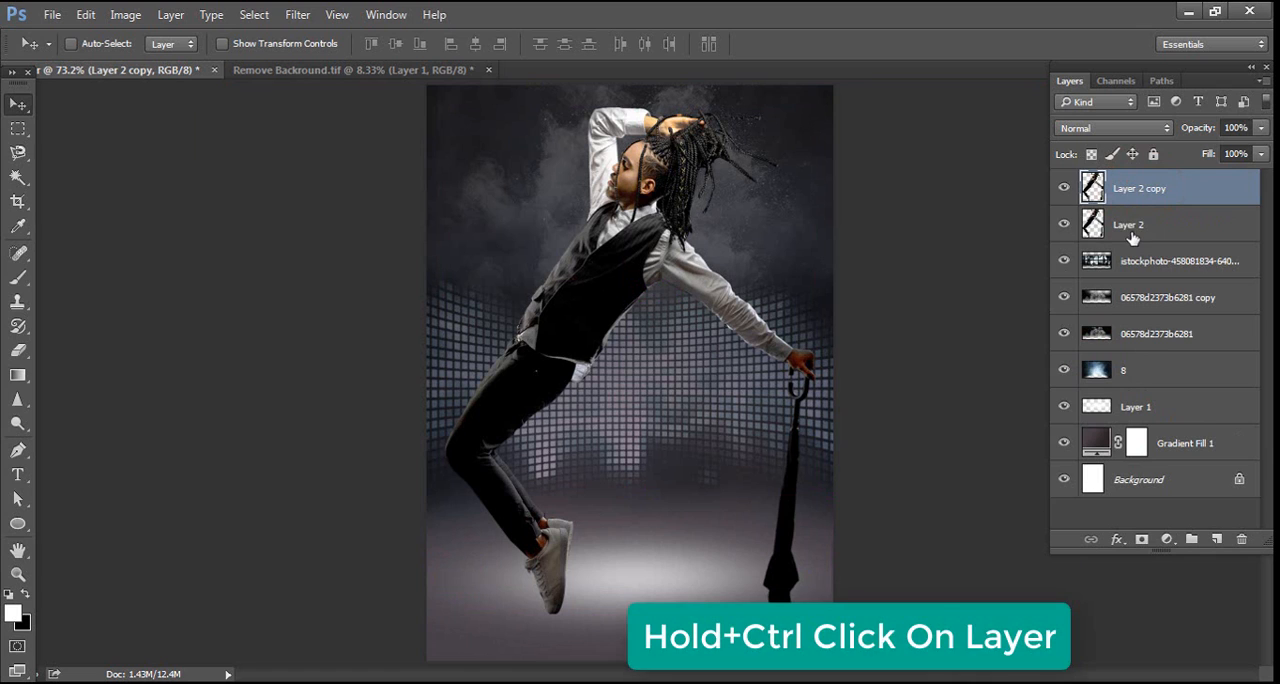
left_click(1131, 231, "ctrl")
left_click(1088, 224, "ctrl")
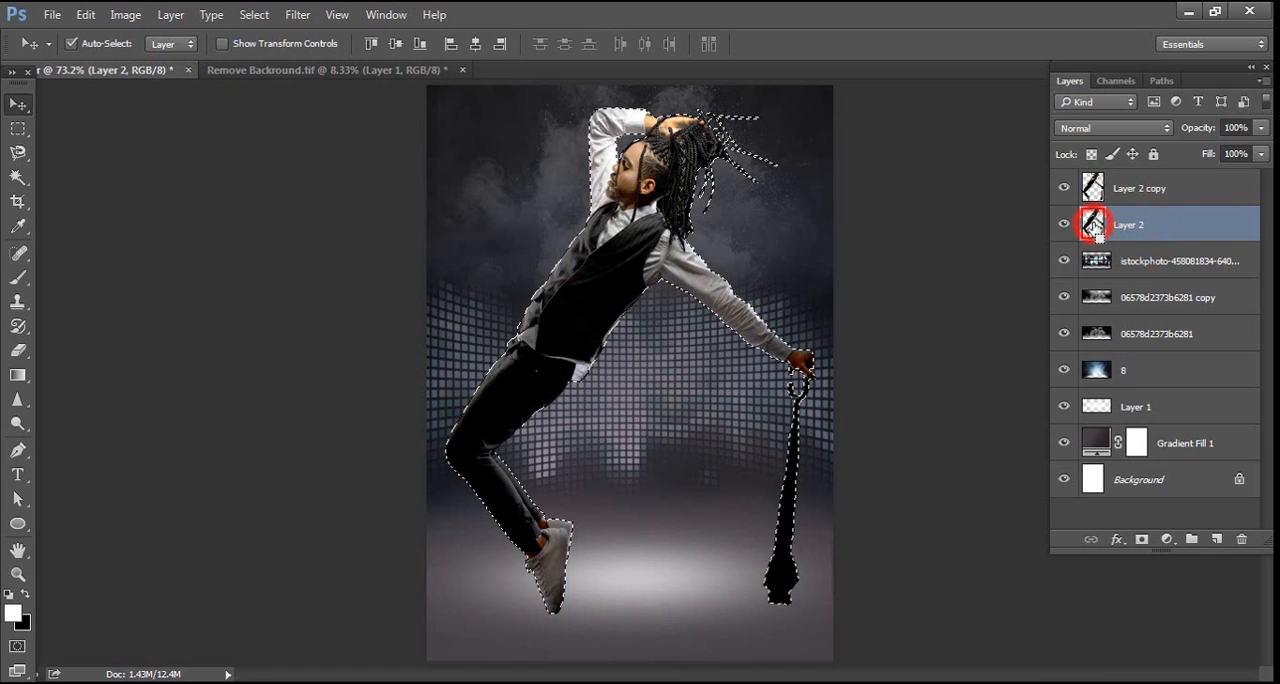
key("alt+BackSpace")
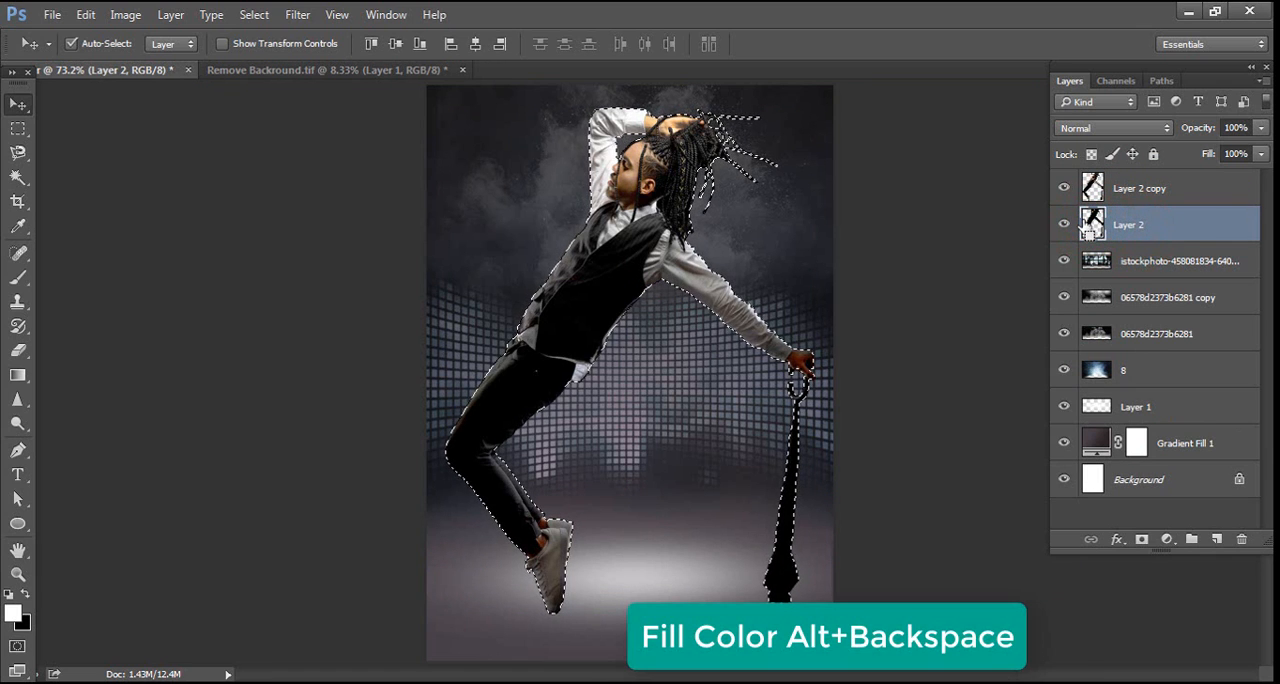
key("ctrl+d")
Squash the black silhouette on Layer 2 to 21.05% height from its upper edge, forming a floor shadow at the feet
key("ctrl+t")
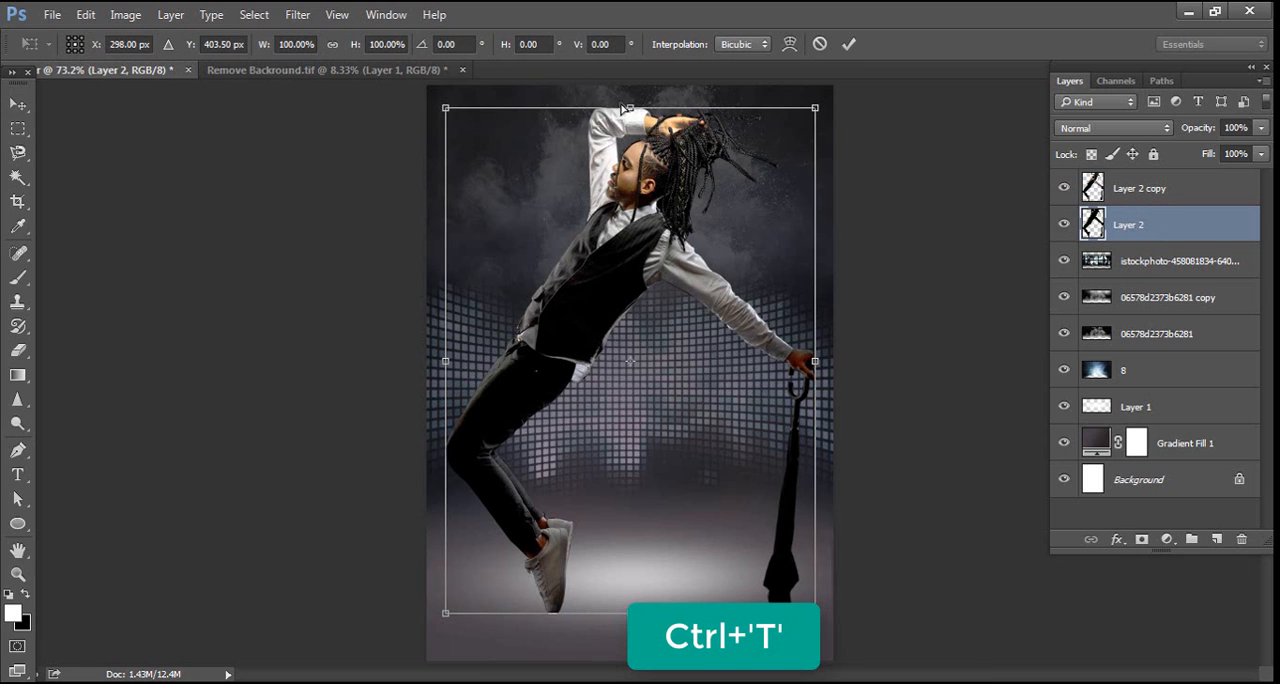
left_click_drag(630, 107, 630, 508)
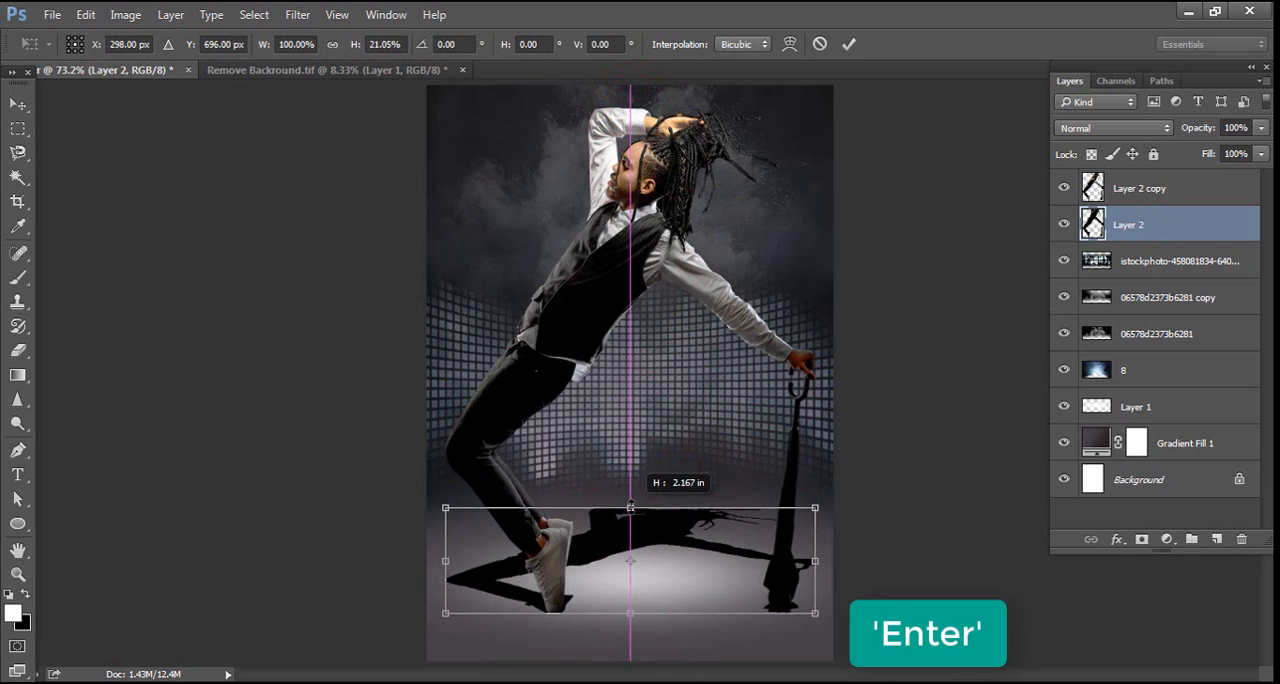
key("Return")
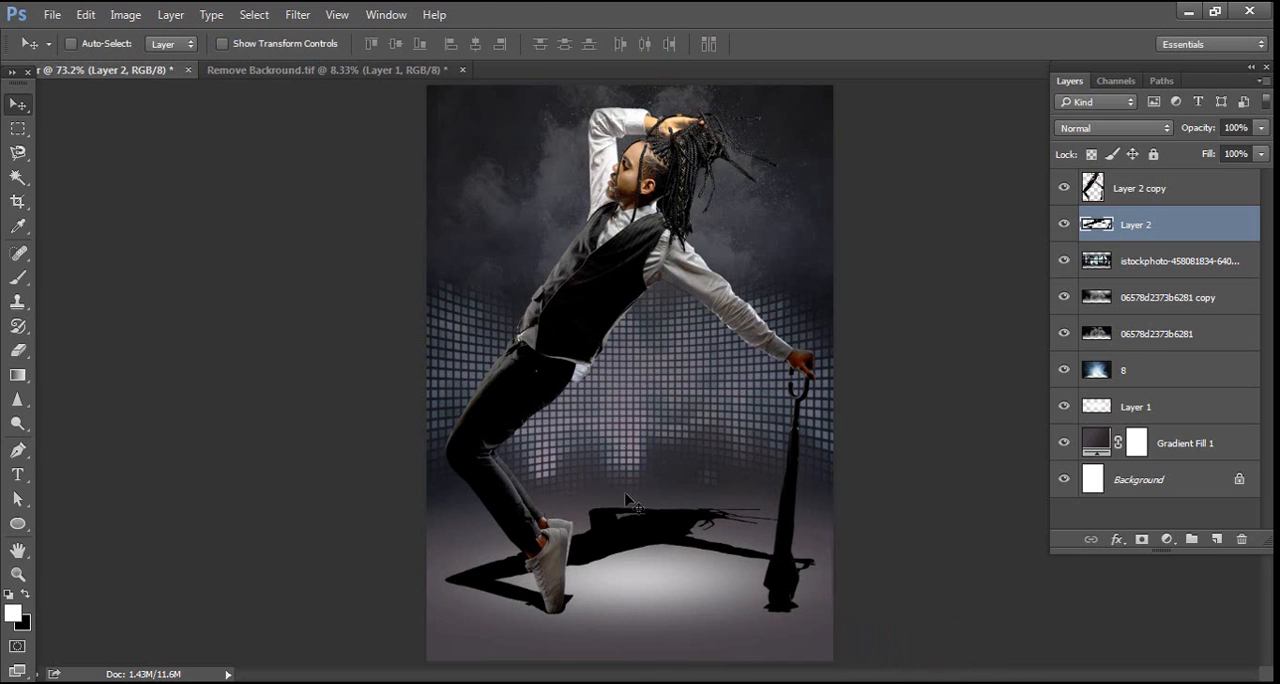
Soften the floor shadow on Layer 2 with a Gaussian Blur of 1 pixel and set its layer opacity to 50%
left_click(302, 15)
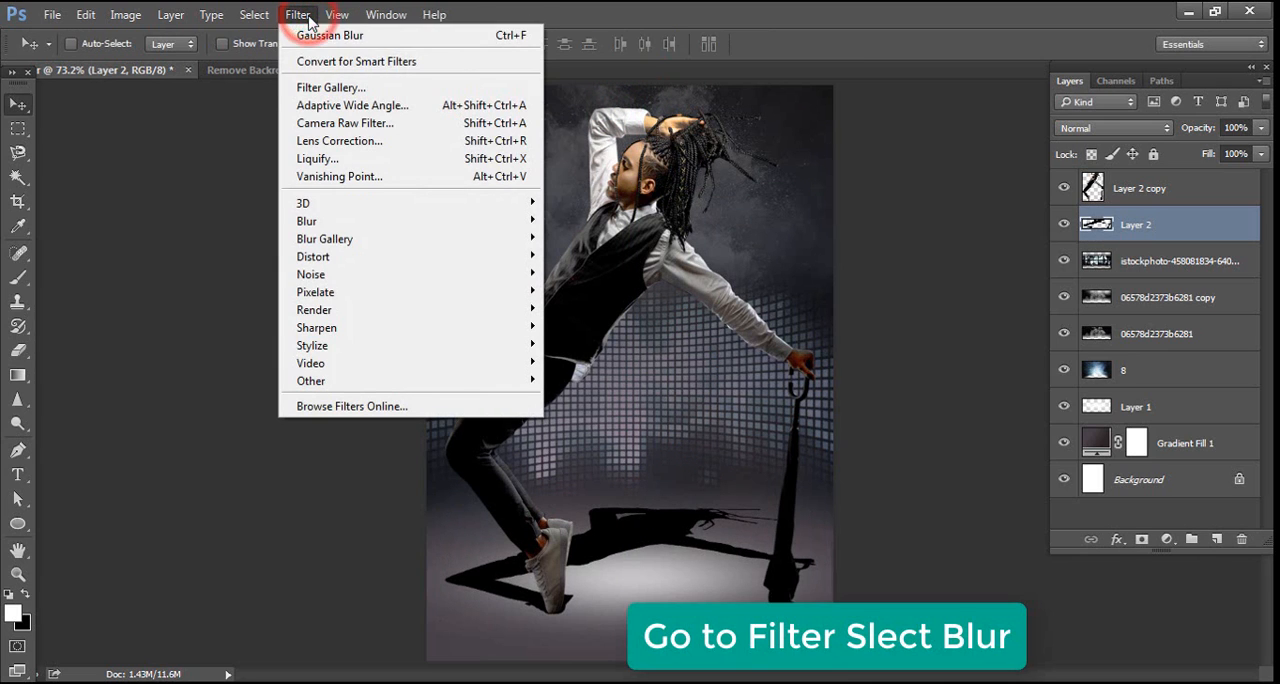
mouse_move(390, 222)
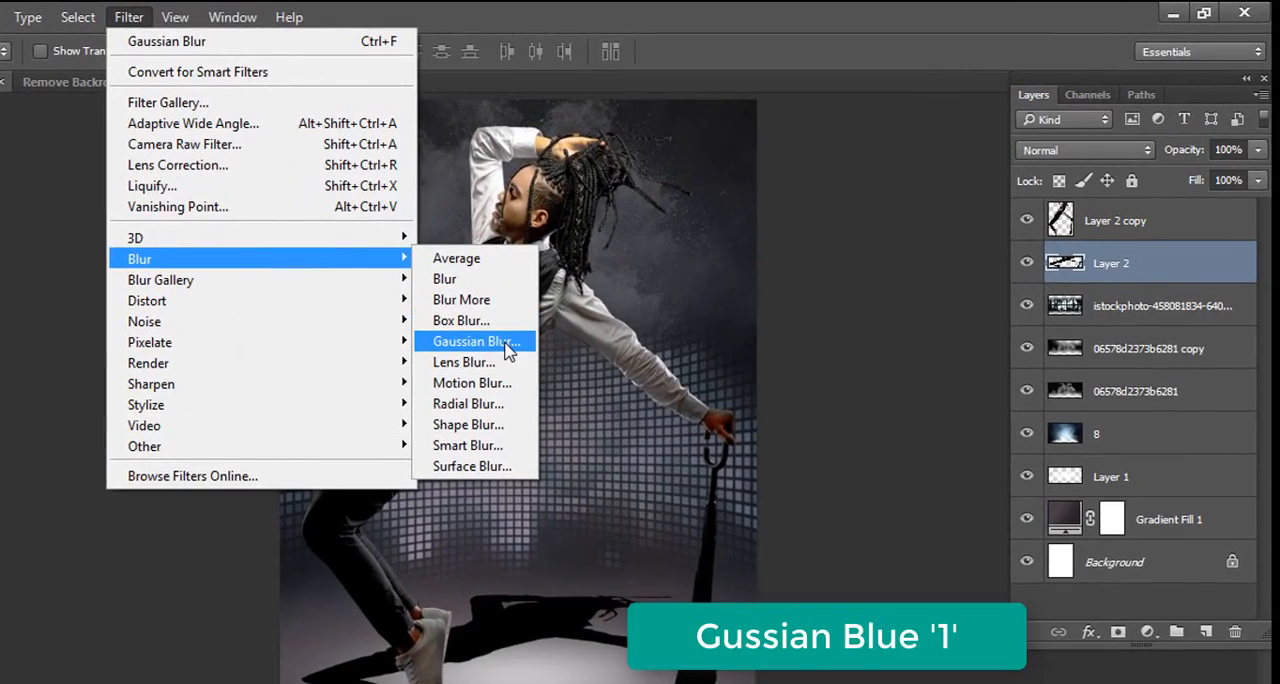
left_click(508, 345)
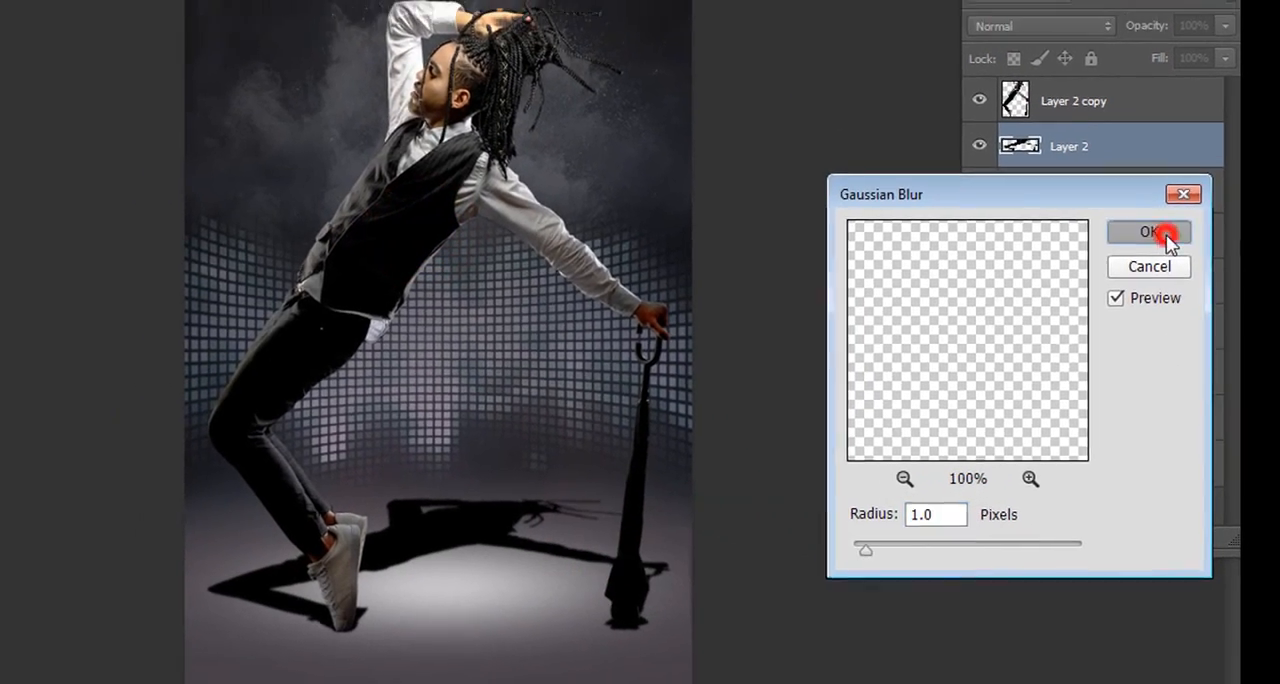
left_click(1145, 220)
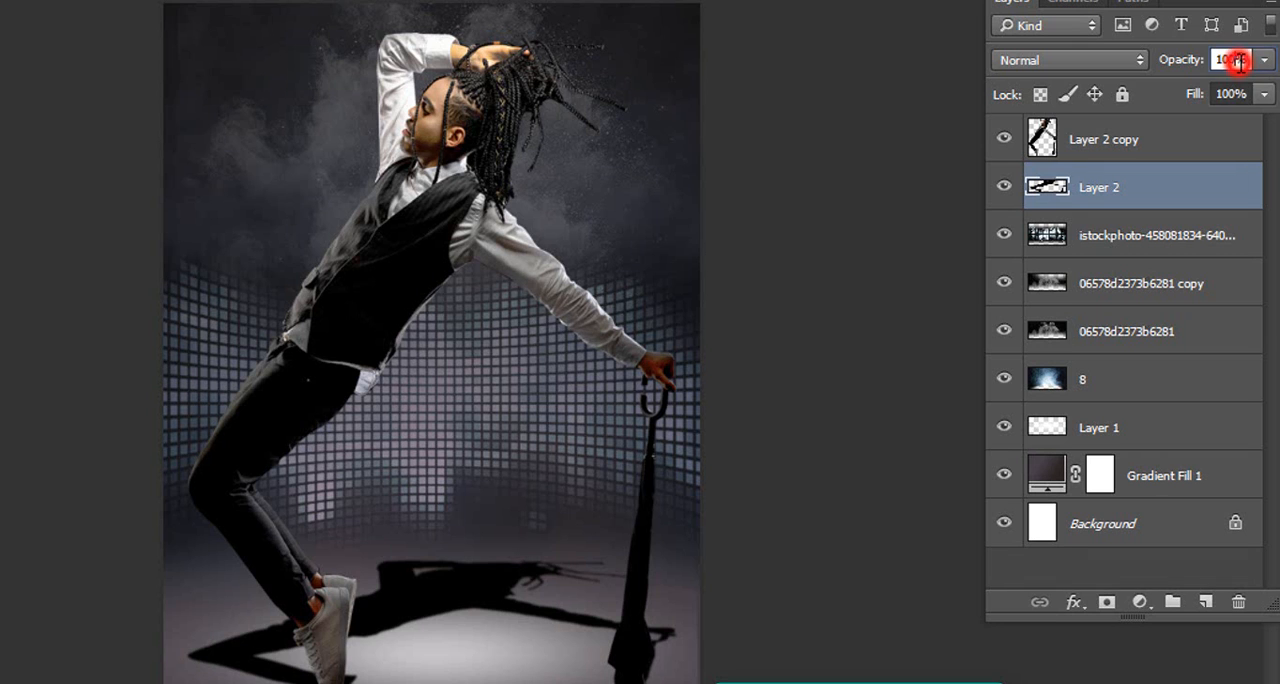
double_click(1238, 60)
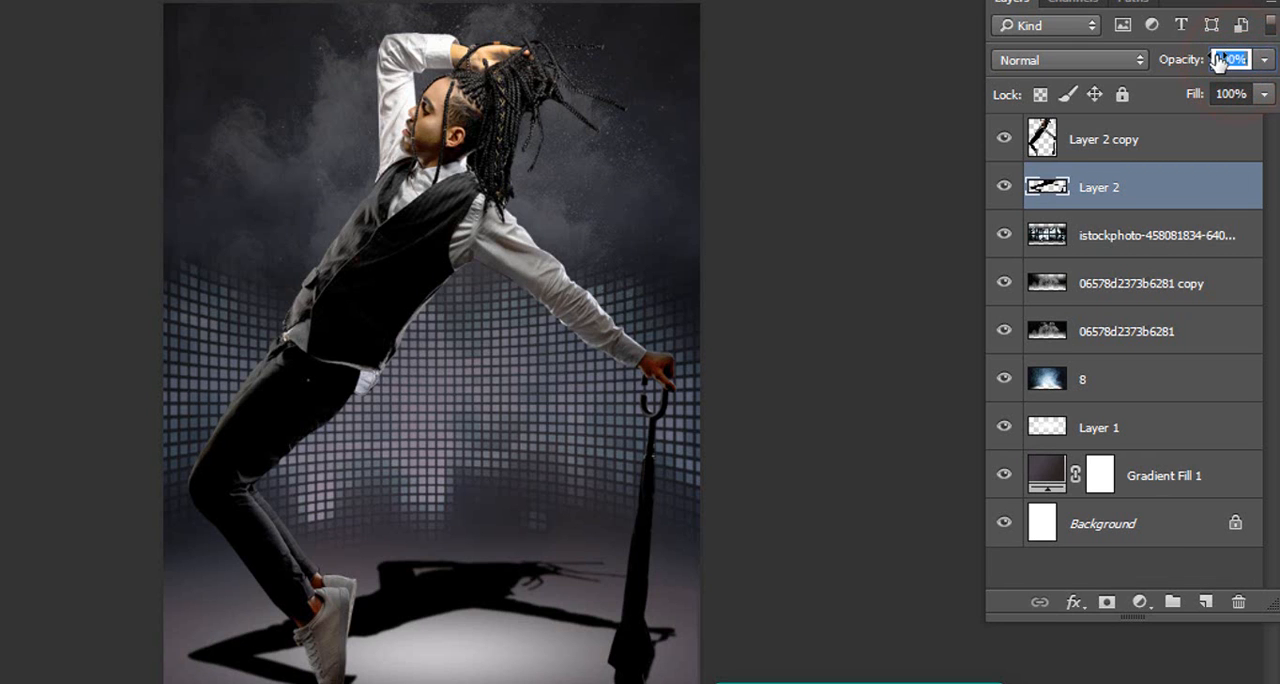
type("60")
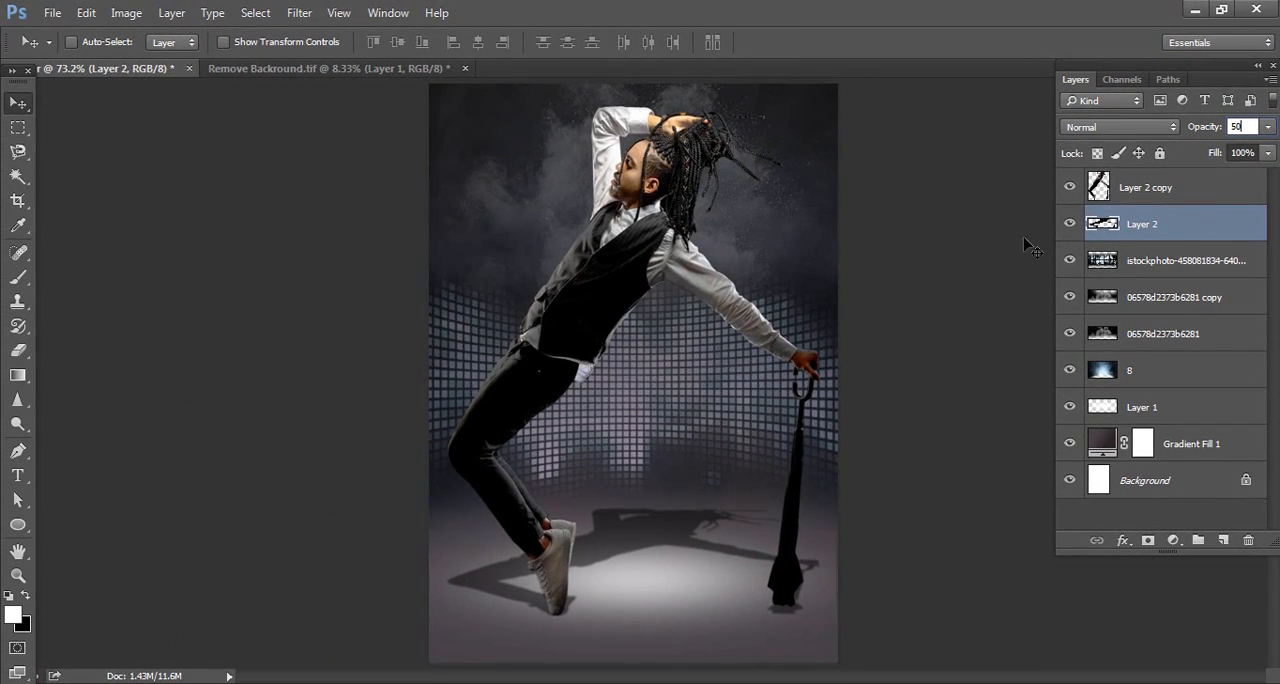
Add a Drop Shadow to Layer 2 copy with Linear Burn, 30% opacity, 127° angle, 5 px distance and 5 px size
left_click(1136, 198)
right_click(1136, 195)
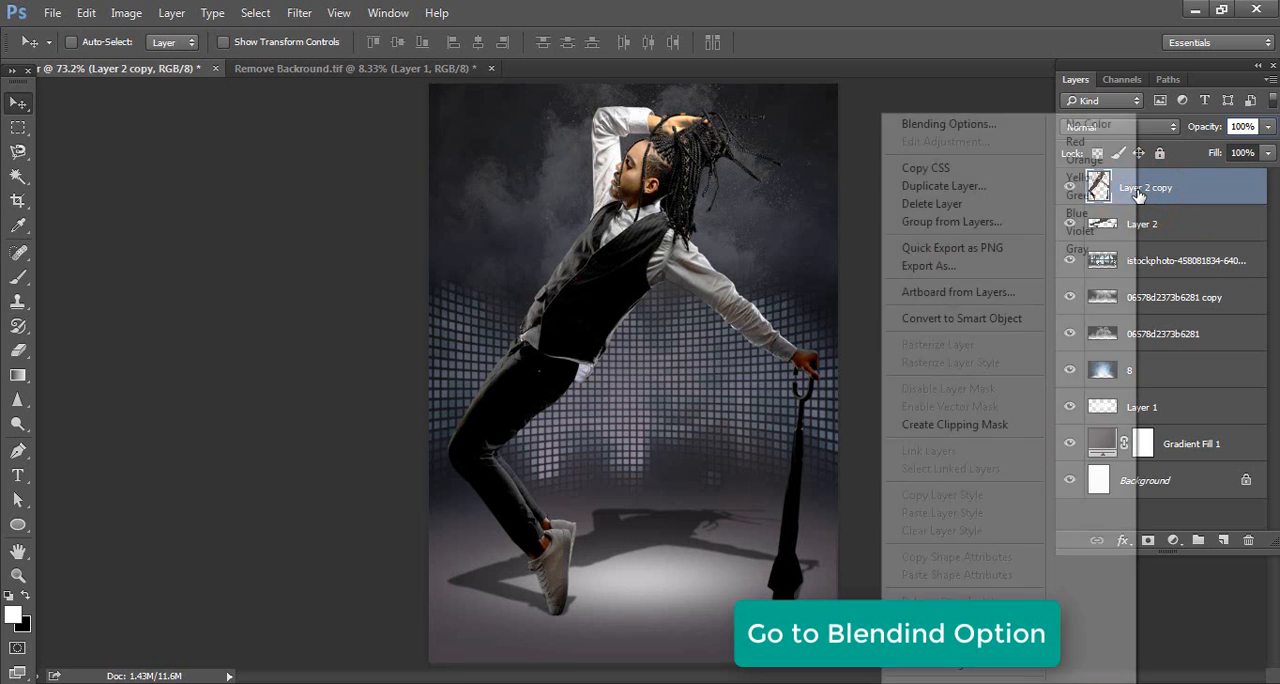
left_click(1014, 125)
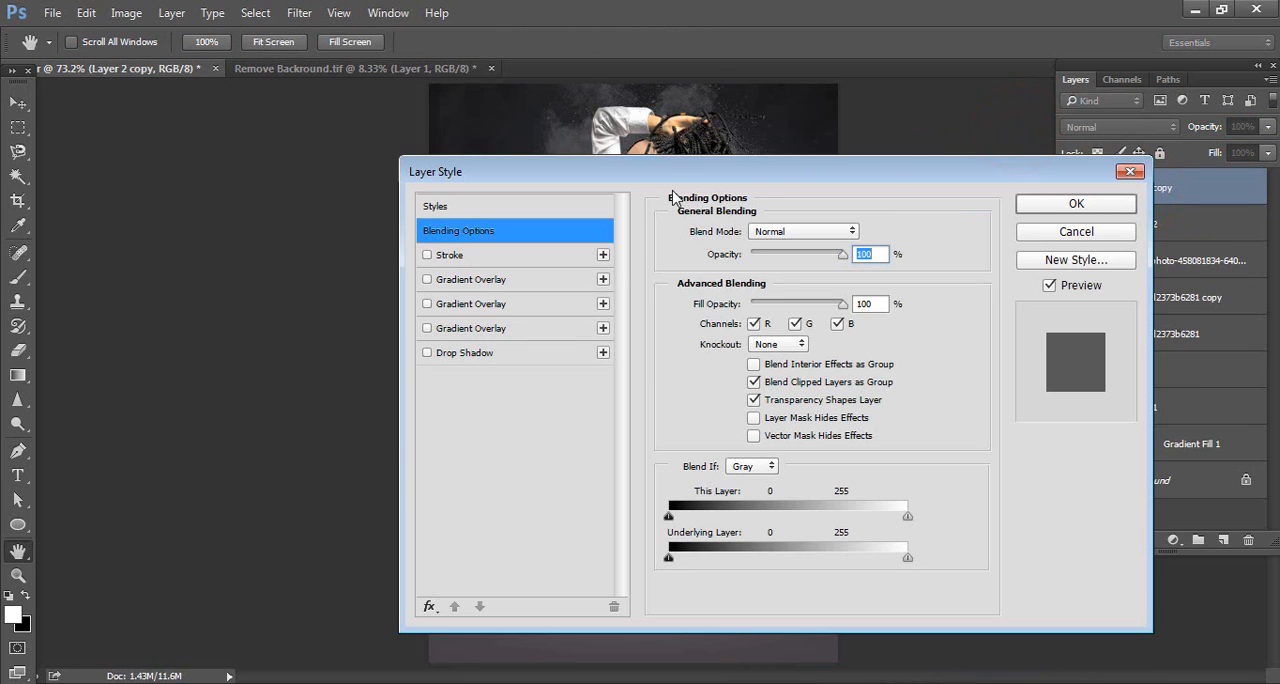
left_click_drag(622, 178, 930, 150)
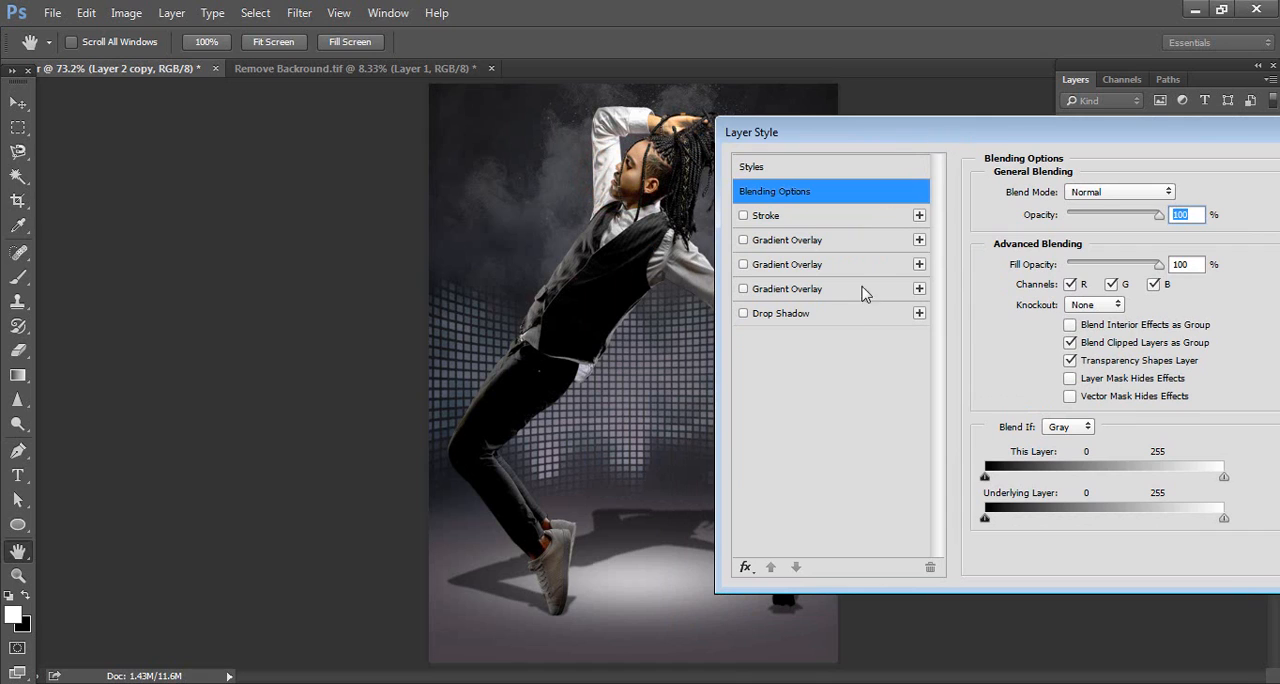
left_click(840, 315)
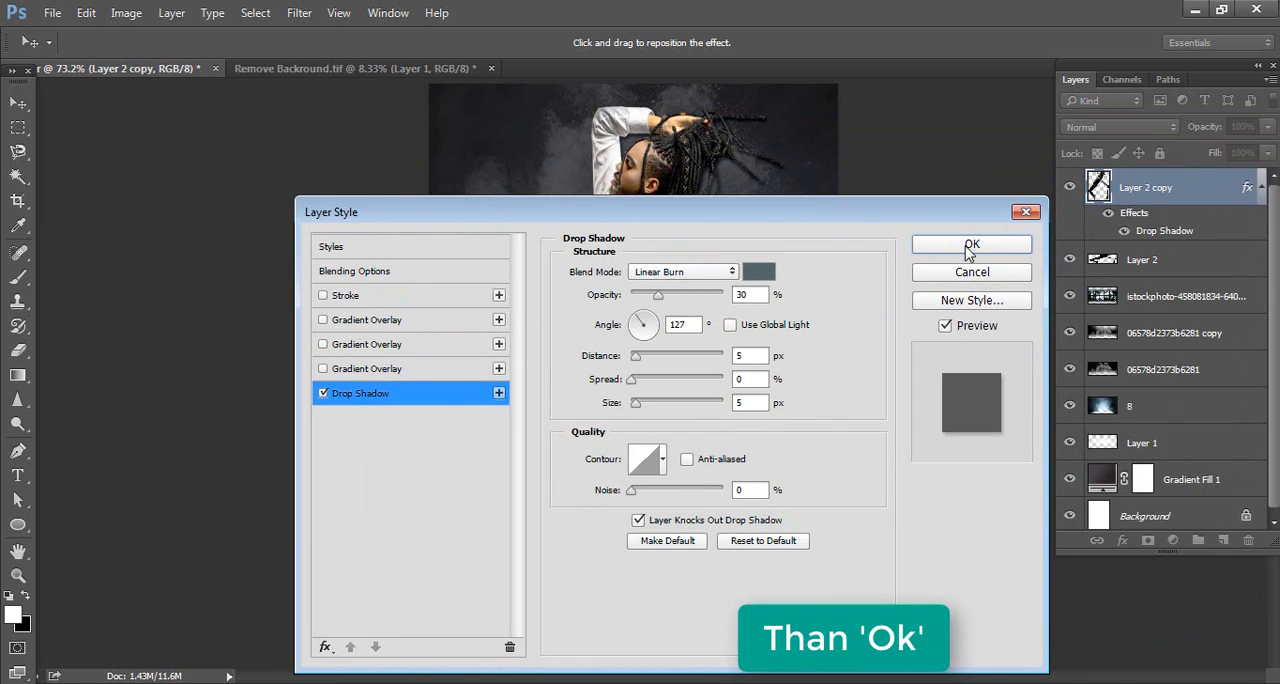
left_click(970, 250)
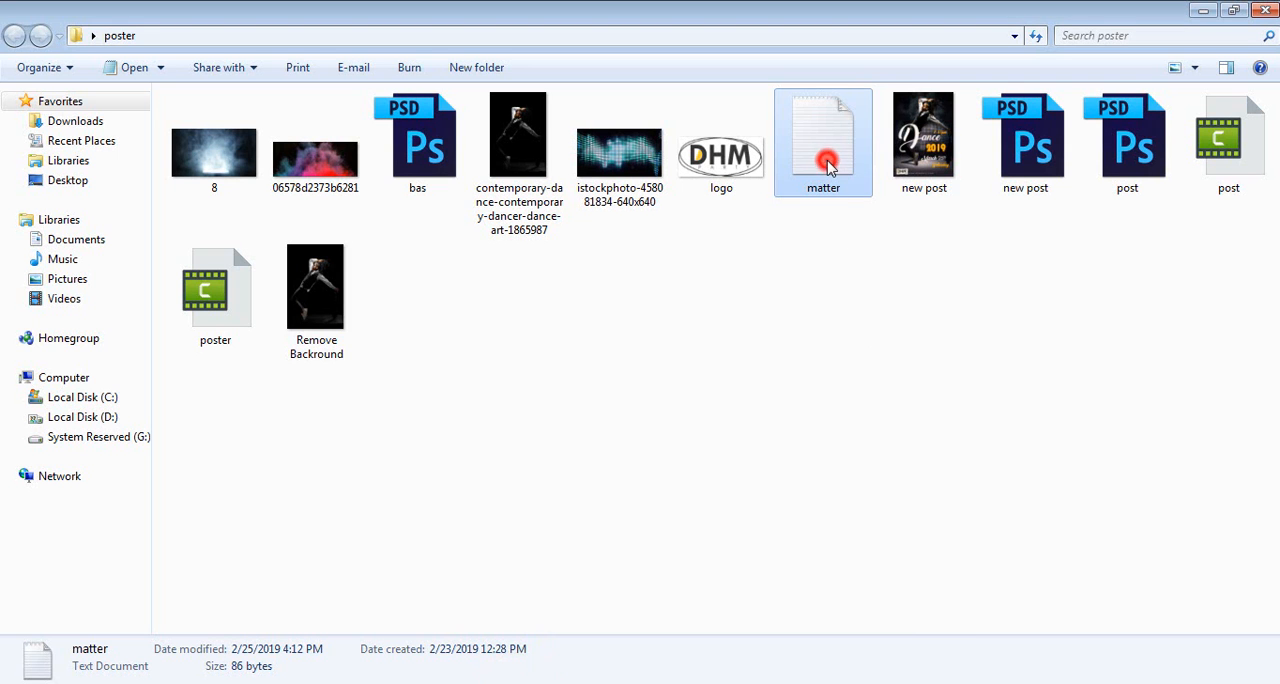
Open the matter text file from the poster folder, and add a letter D beside the dancer's knee in Back to Black Demo Regular
double_click(826, 165)
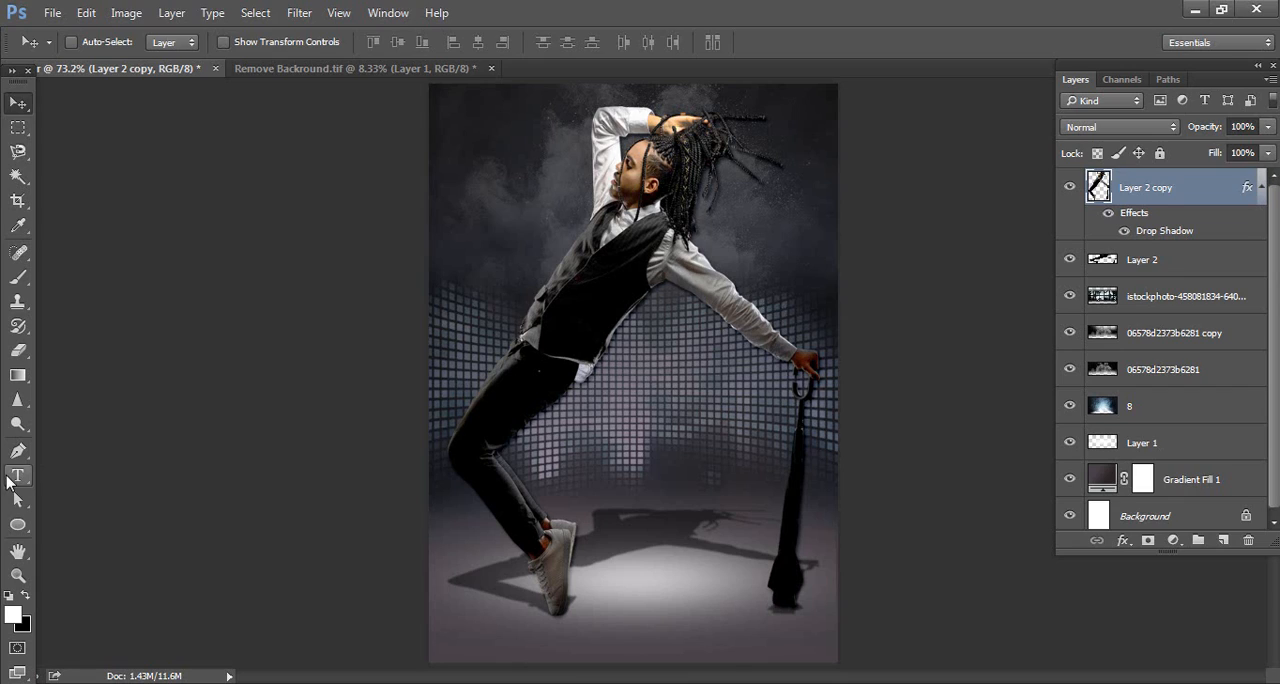
left_click(11, 478)
left_click(530, 455)
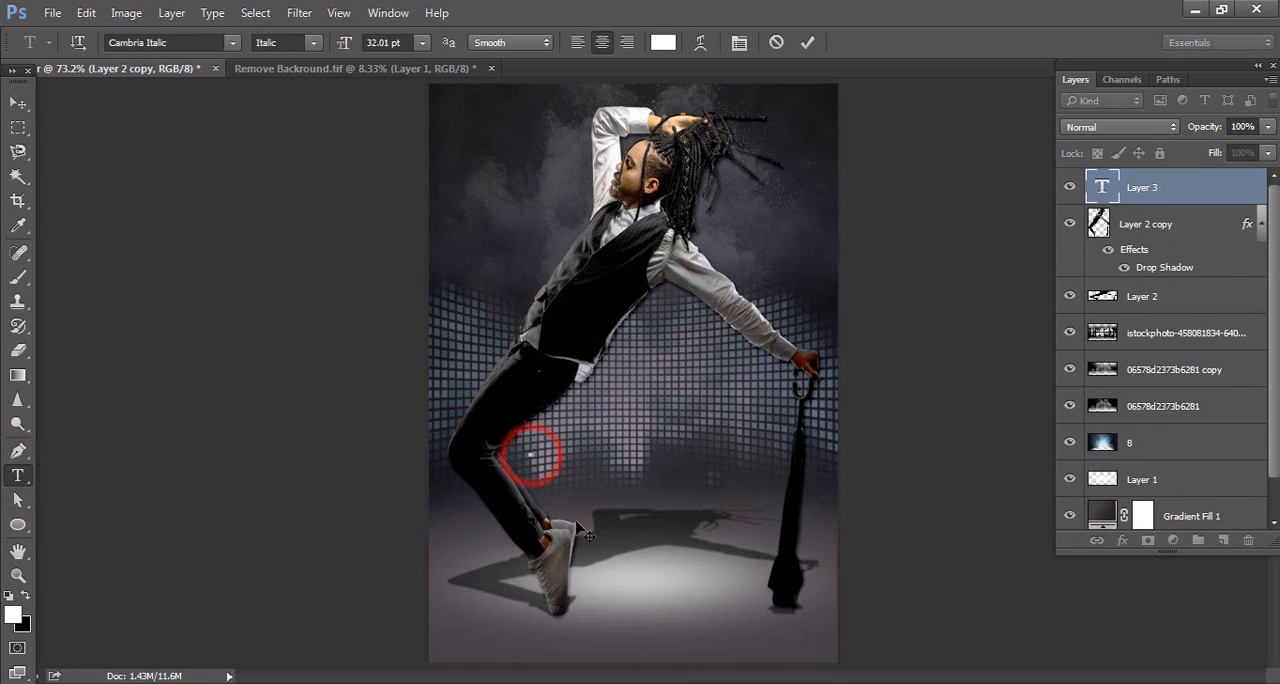
left_click(232, 42)
type("bla")
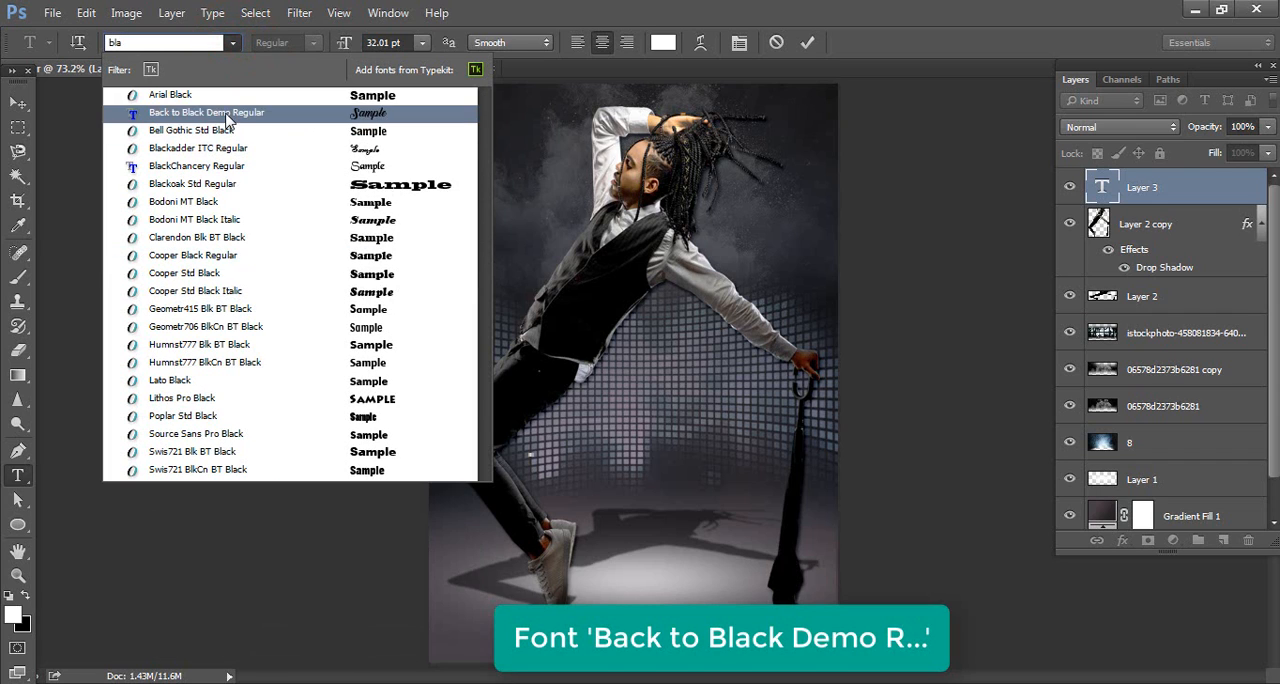
left_click(225, 113)
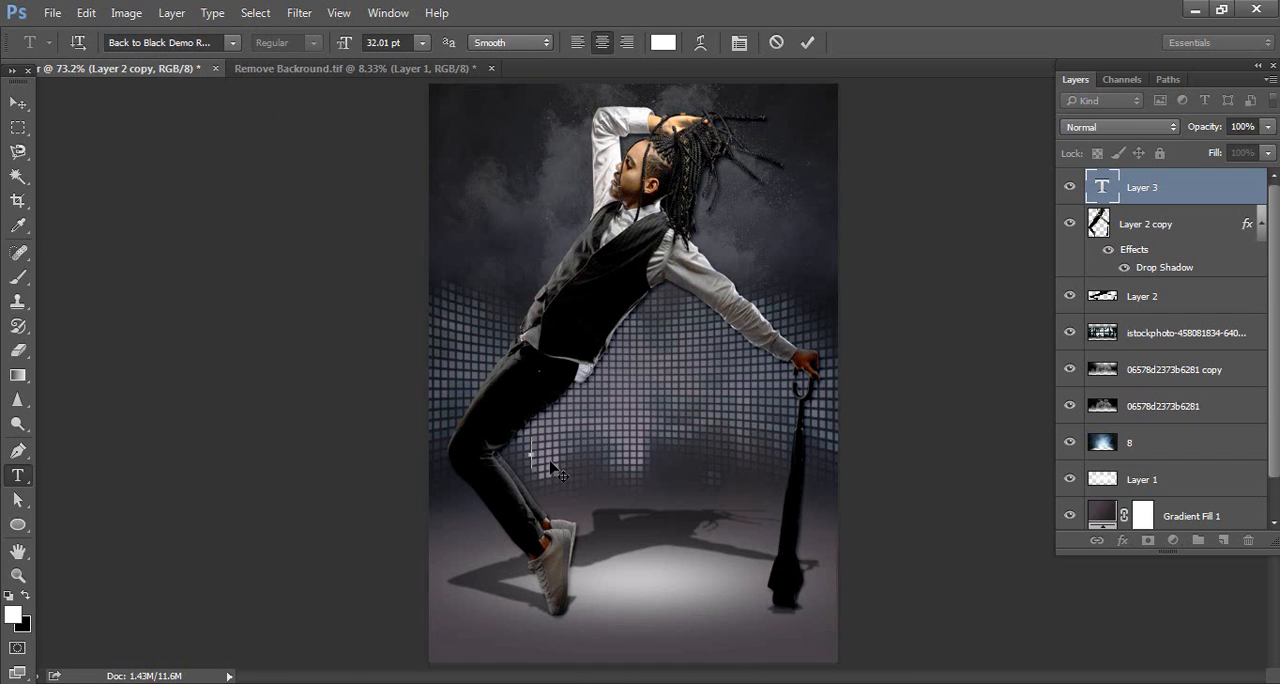
type("D")
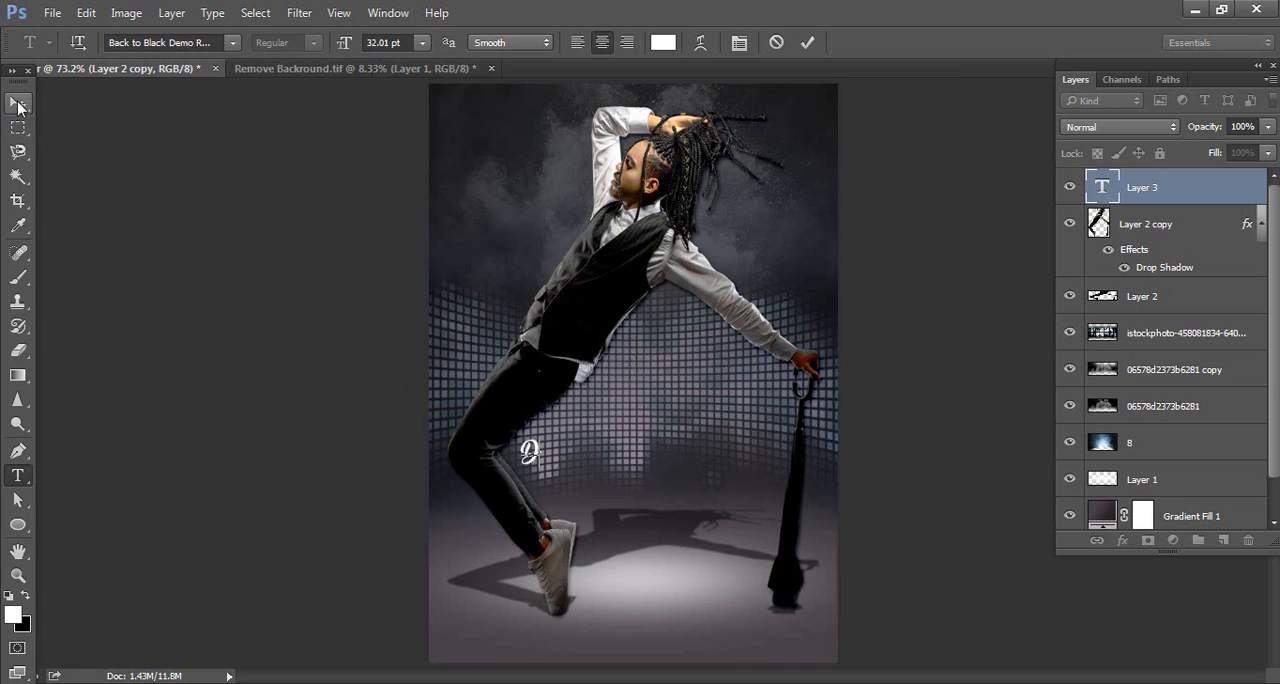
Enlarge the letter D to 241.01 pt and reposition it over the dancer's legs
double_click(1103, 190)
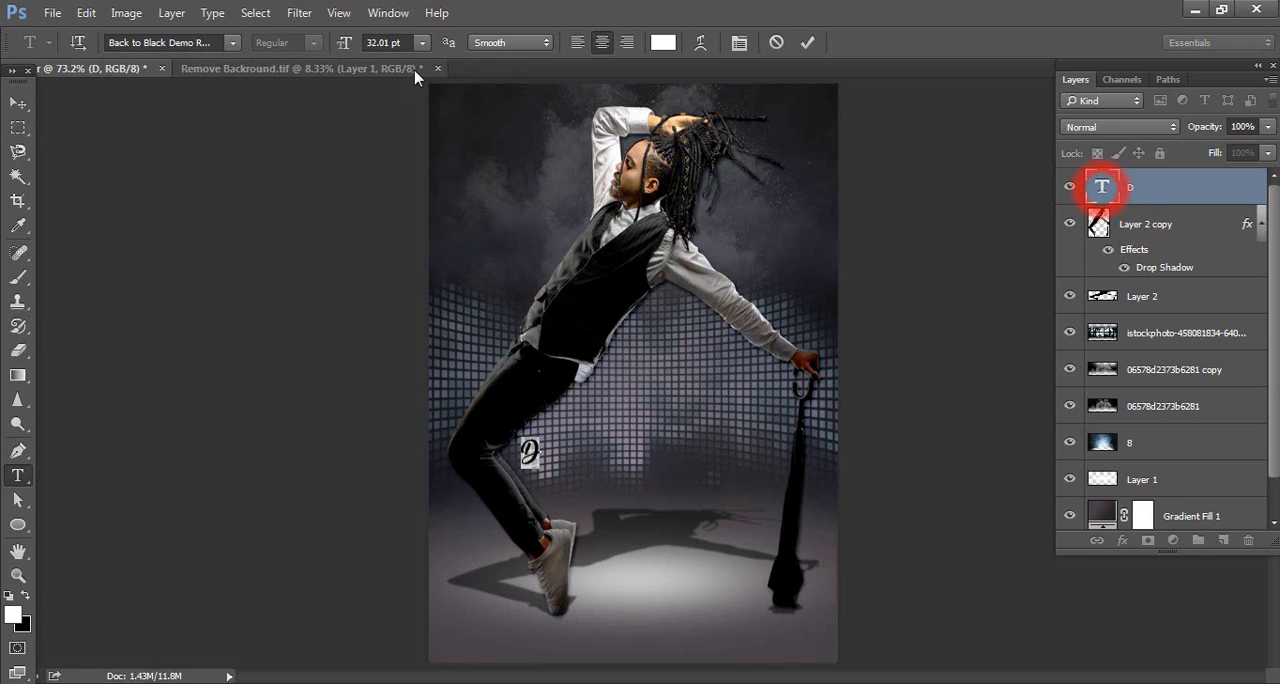
left_click_drag(347, 46, 544, 61)
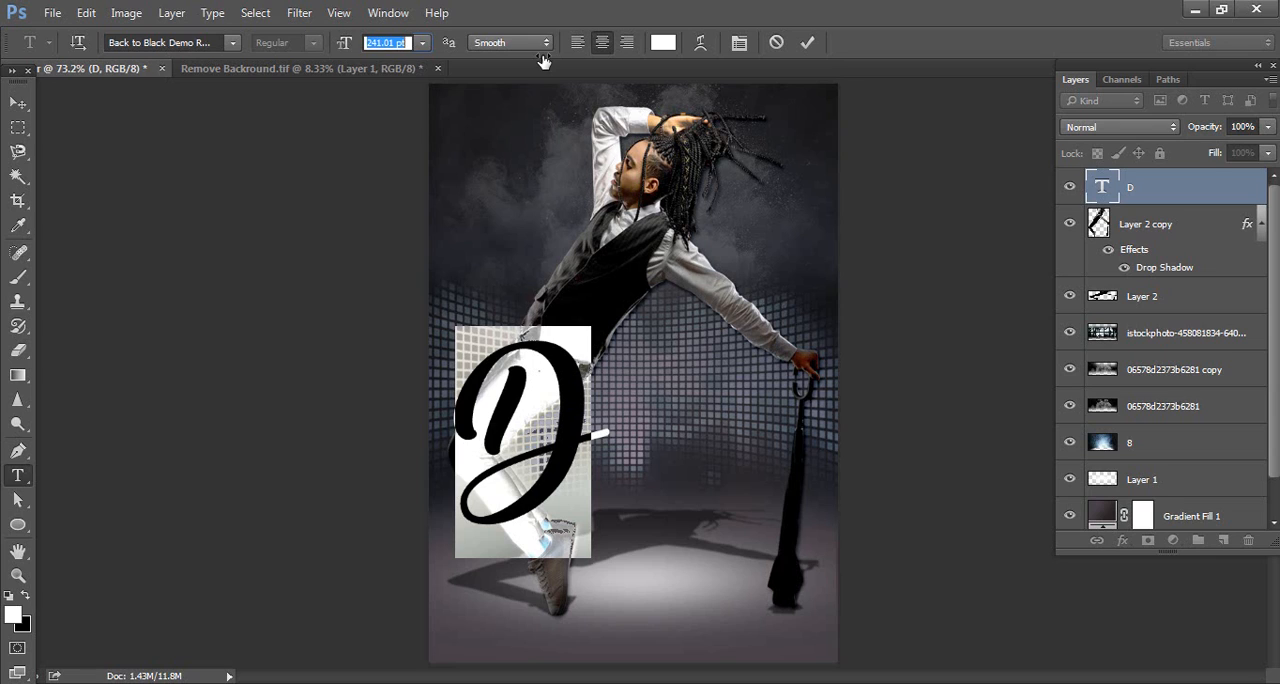
left_click(18, 103)
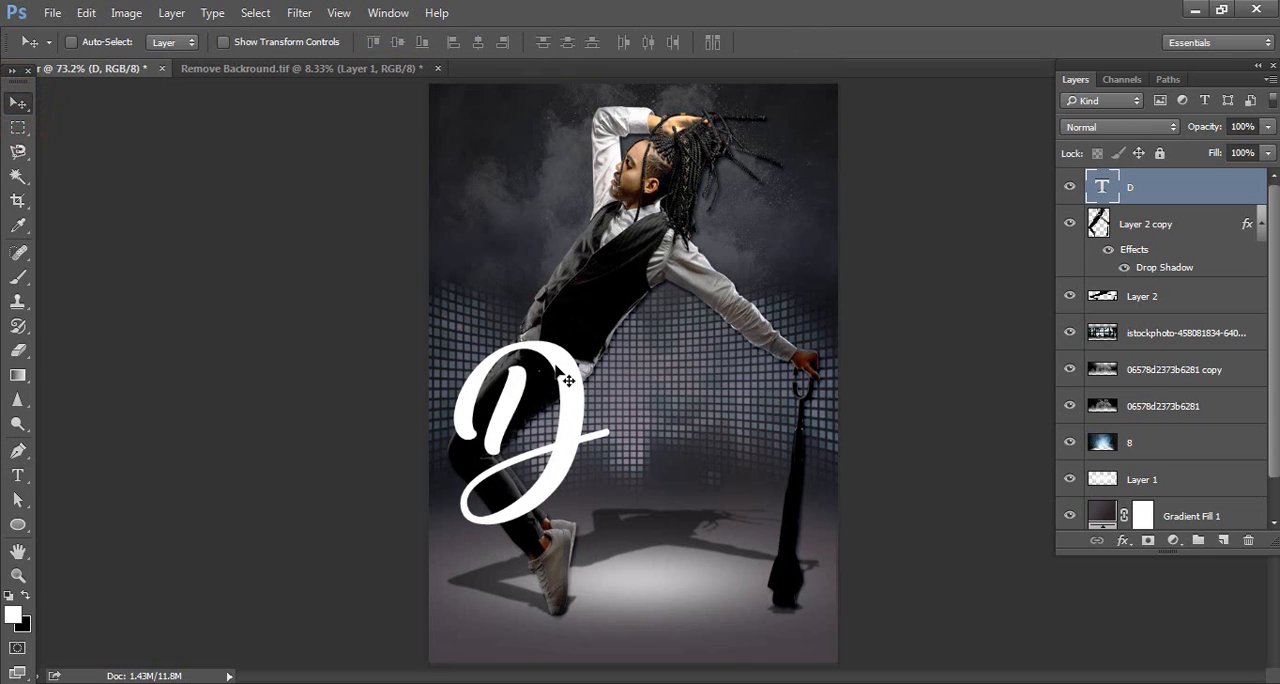
left_click_drag(568, 379, 556, 360)
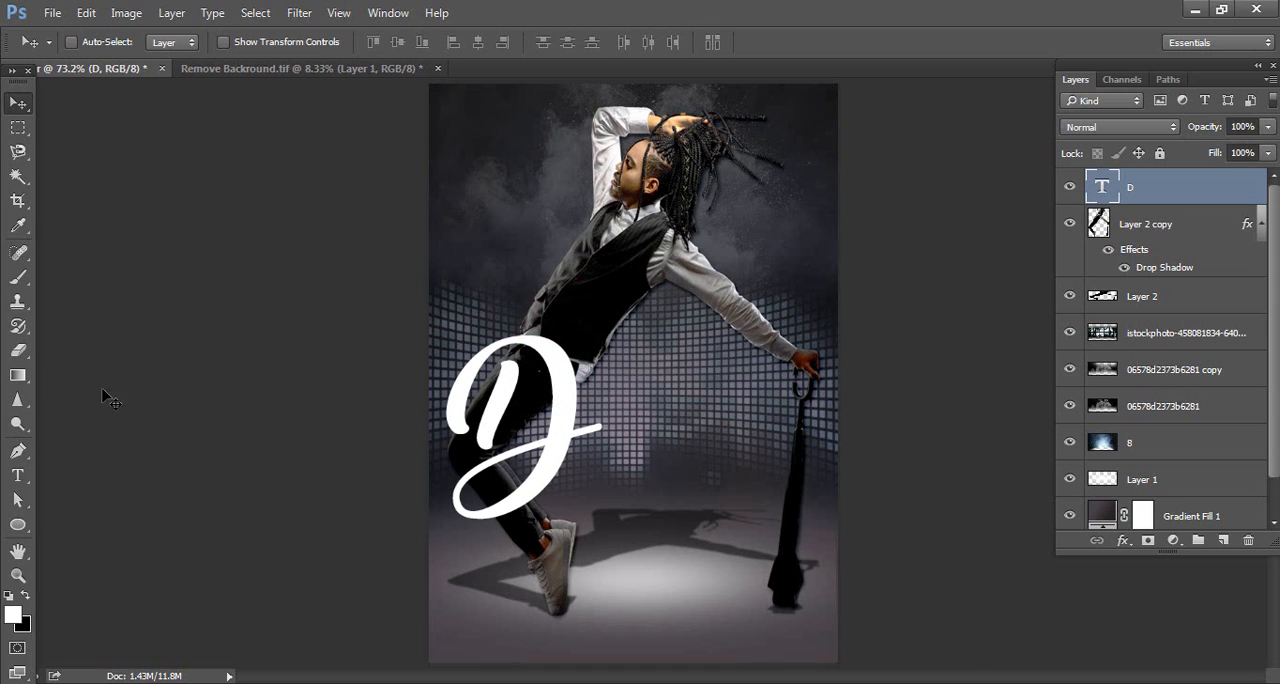
Replace the Eraser's brushes with the Basic Brushes set, and pick a 60 px soft round brush with increased hardness
left_click(18, 350)
left_click(107, 343)
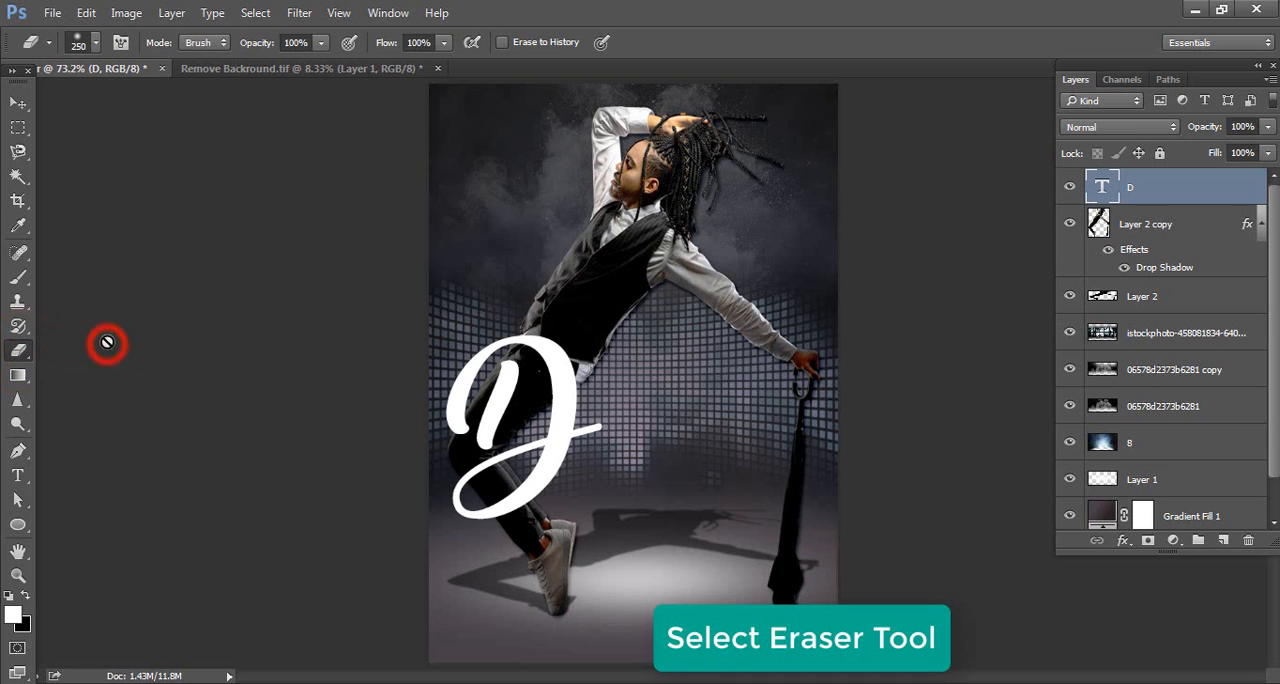
left_click(78, 45)
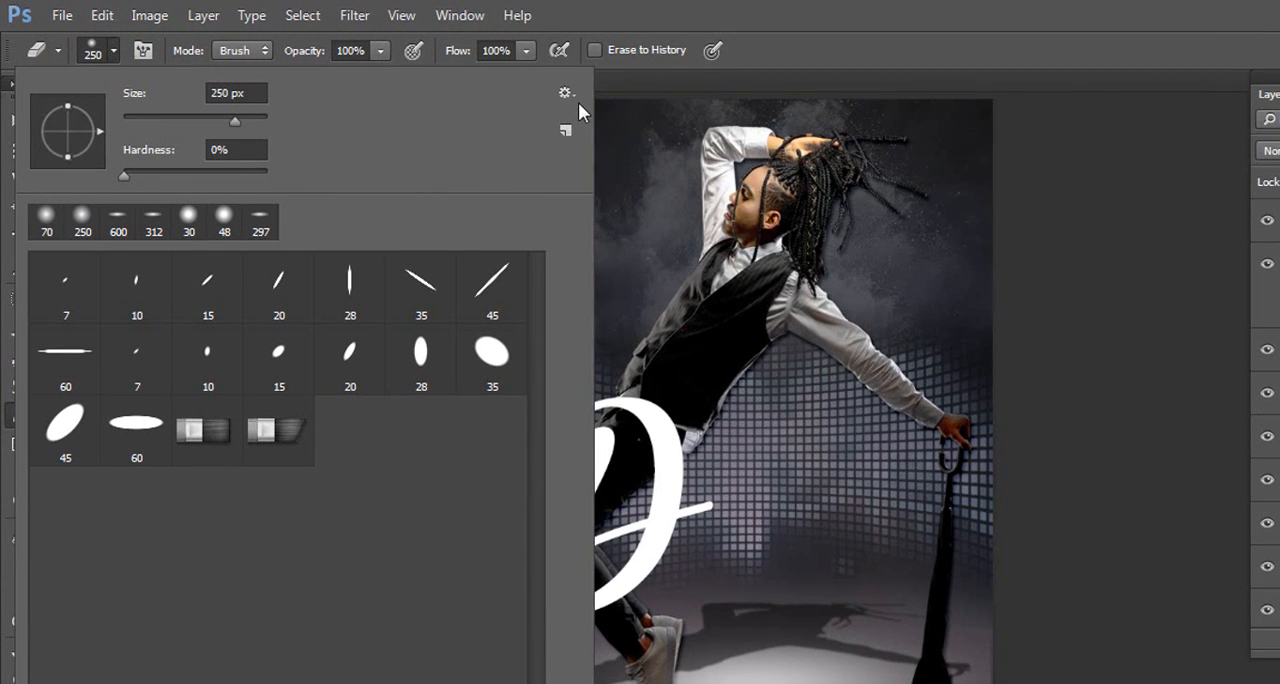
left_click(568, 93)
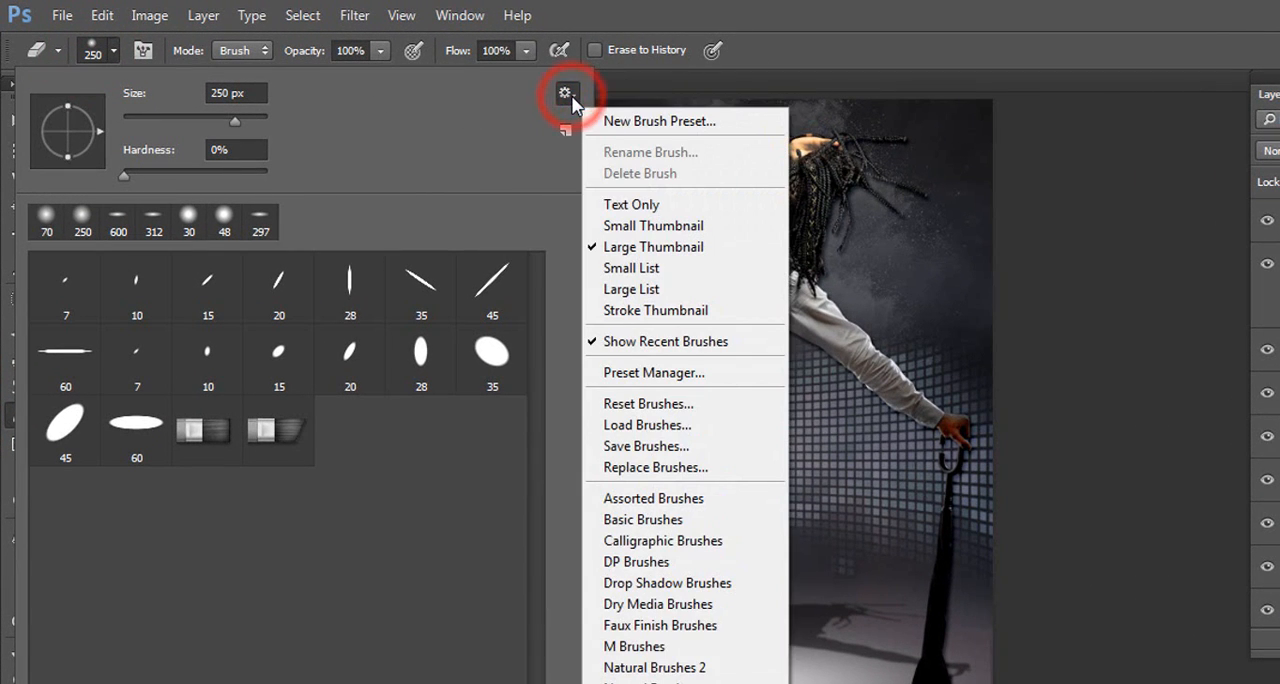
left_click(708, 517)
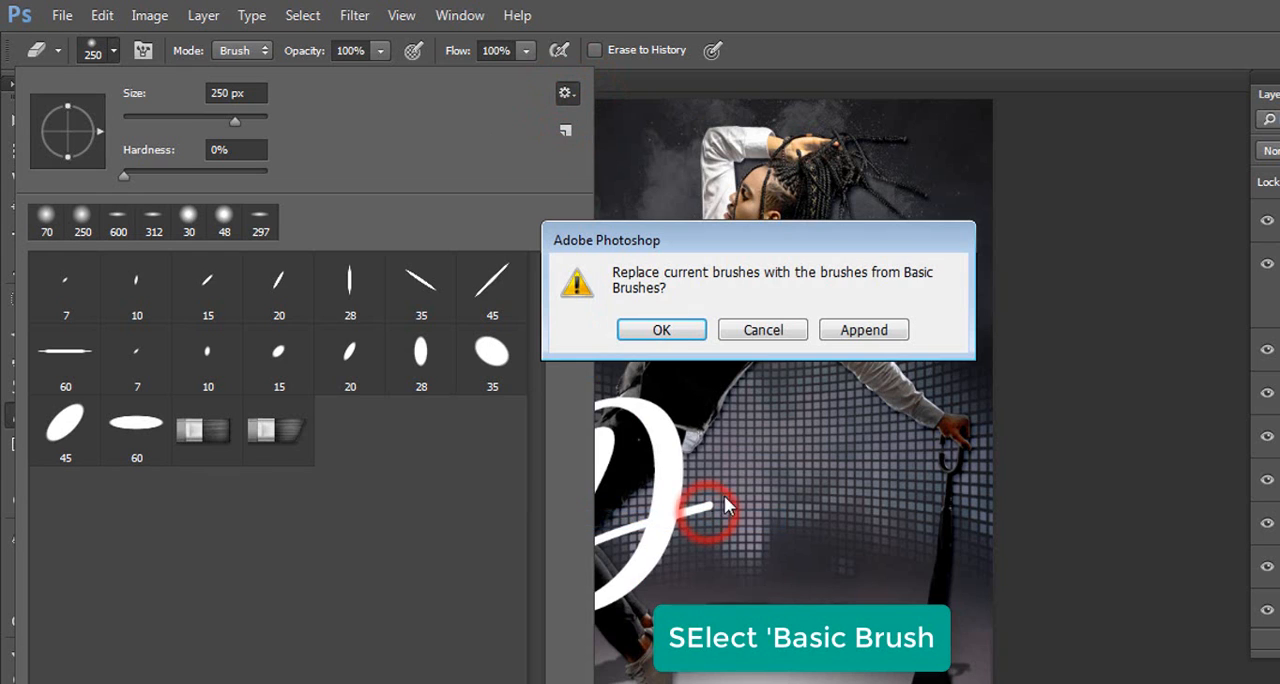
left_click(682, 331)
left_click(207, 176)
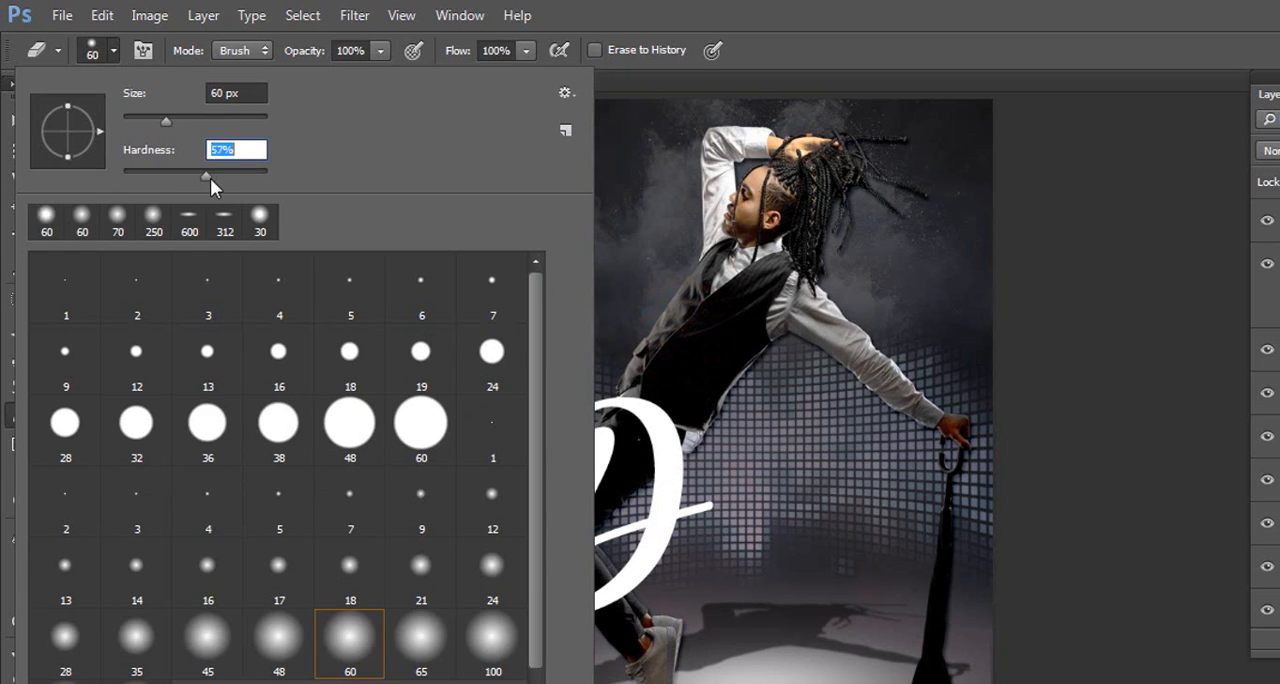
left_click_drag(224, 180, 225, 180)
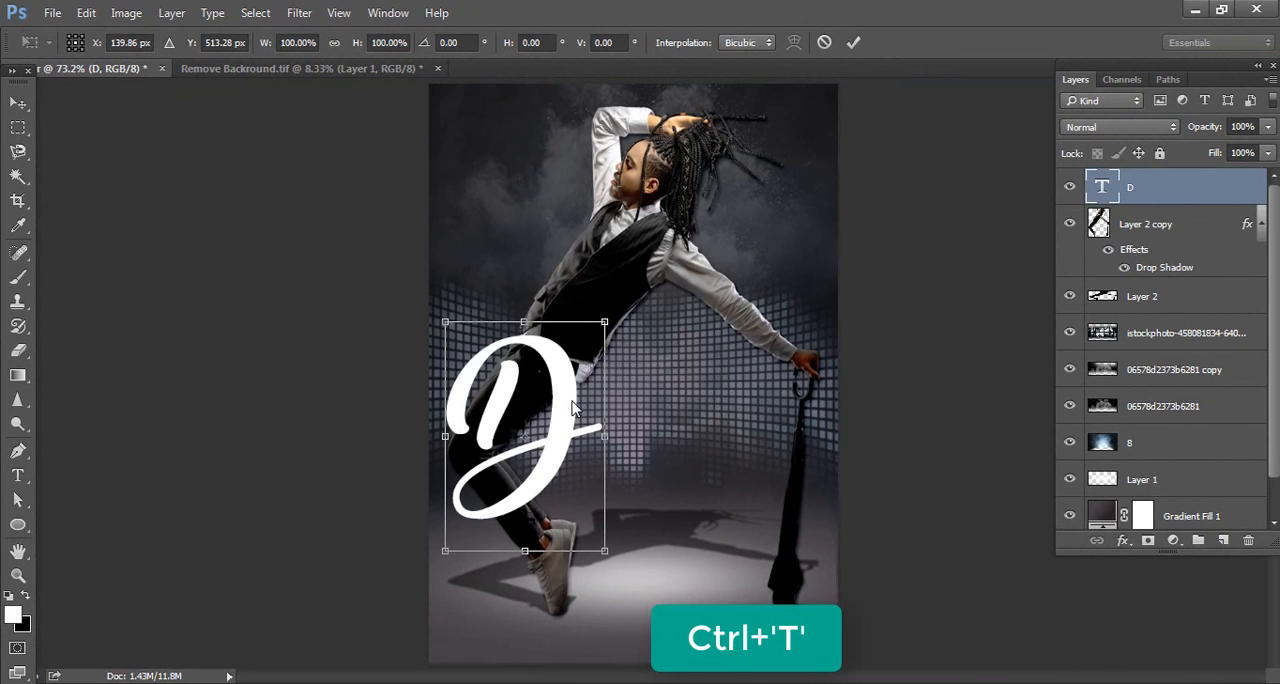
Increase the letter D's font size to 264.01 pt
double_click(566, 401)
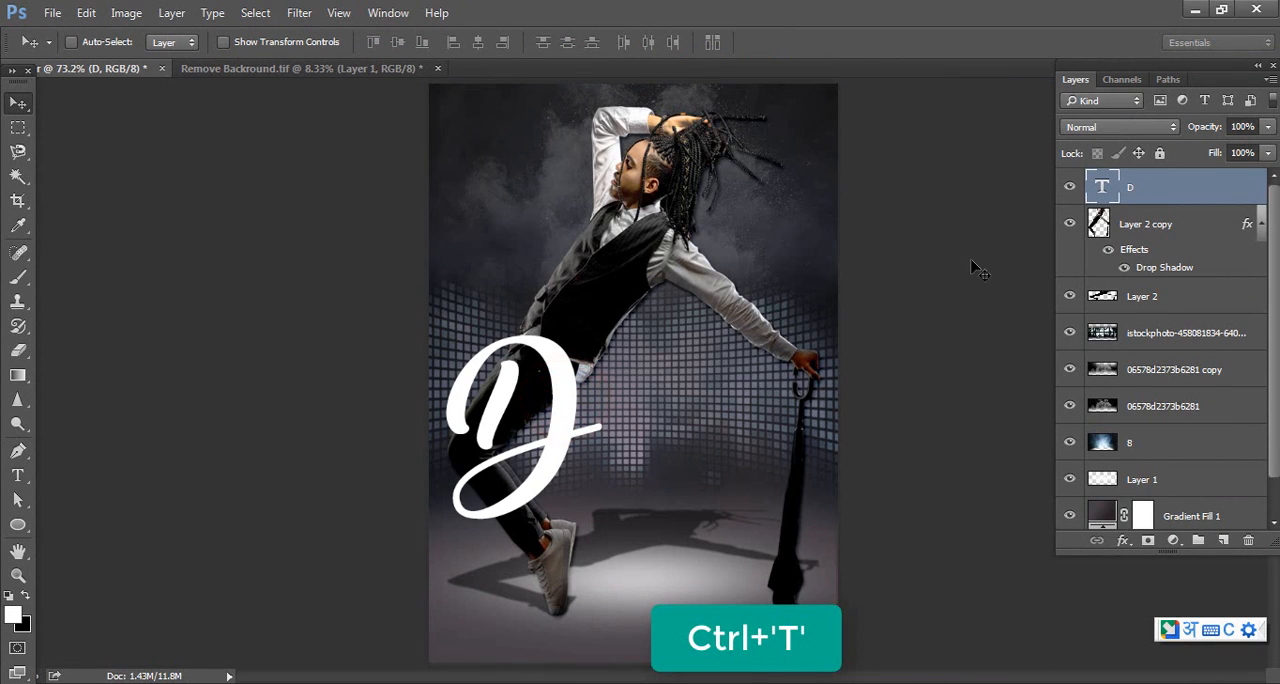
double_click(1101, 188)
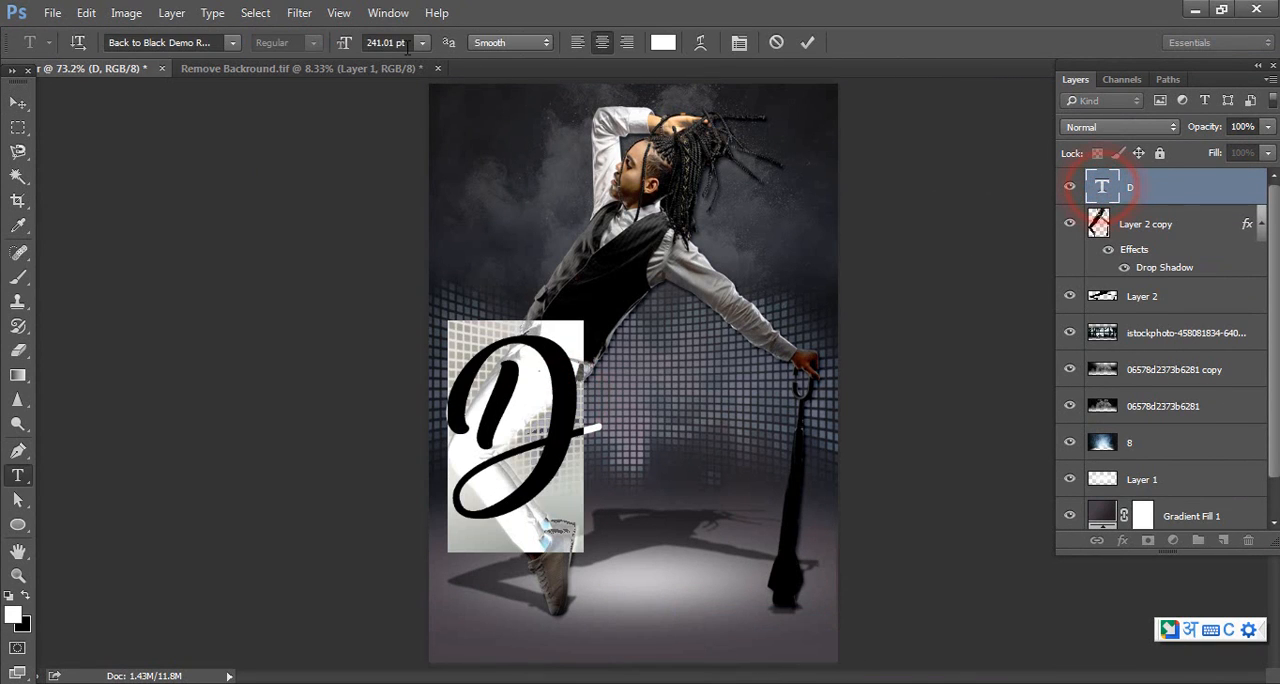
left_click_drag(343, 45, 366, 47)
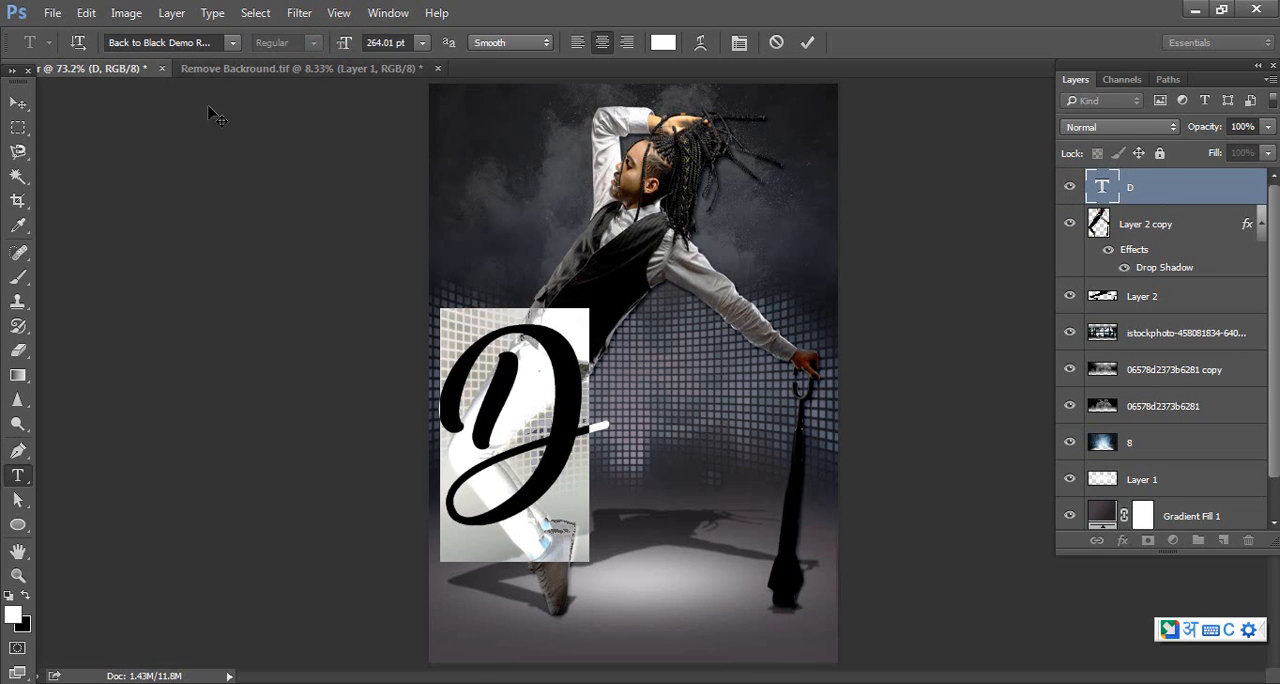
left_click(17, 103)
Rasterize the D layer and erase its lower loop where it crosses the dancer's shin, reducing the eraser to 40 px for the finer parts
key("e")
left_click_drag(510, 500, 522, 526)
left_click(505, 502)
left_click(504, 506)
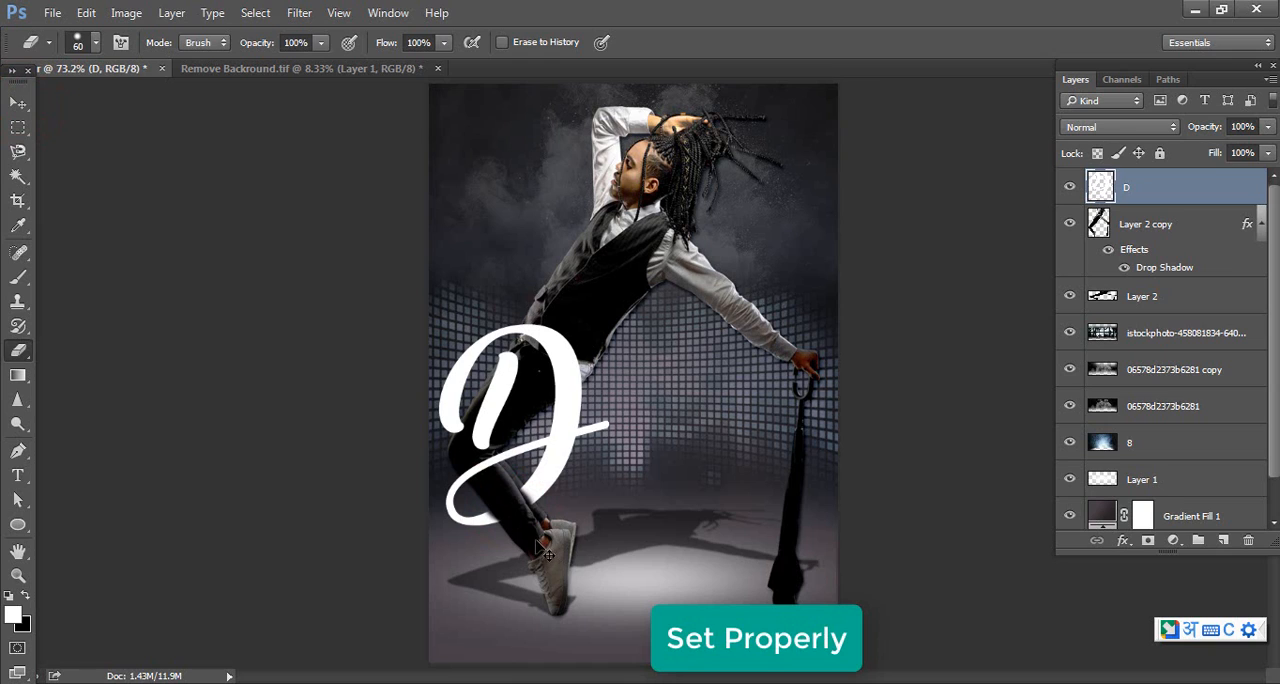
key("bracketleft")
key("bracketleft")
left_click(506, 491)
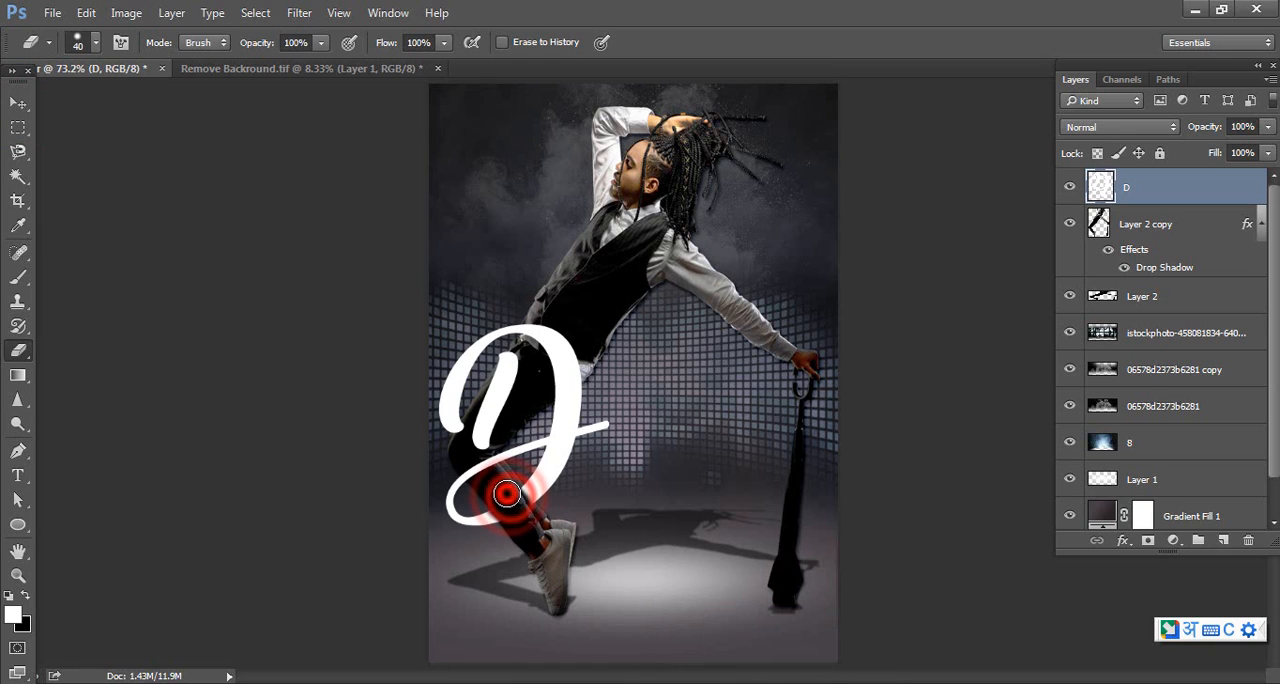
left_click(511, 492)
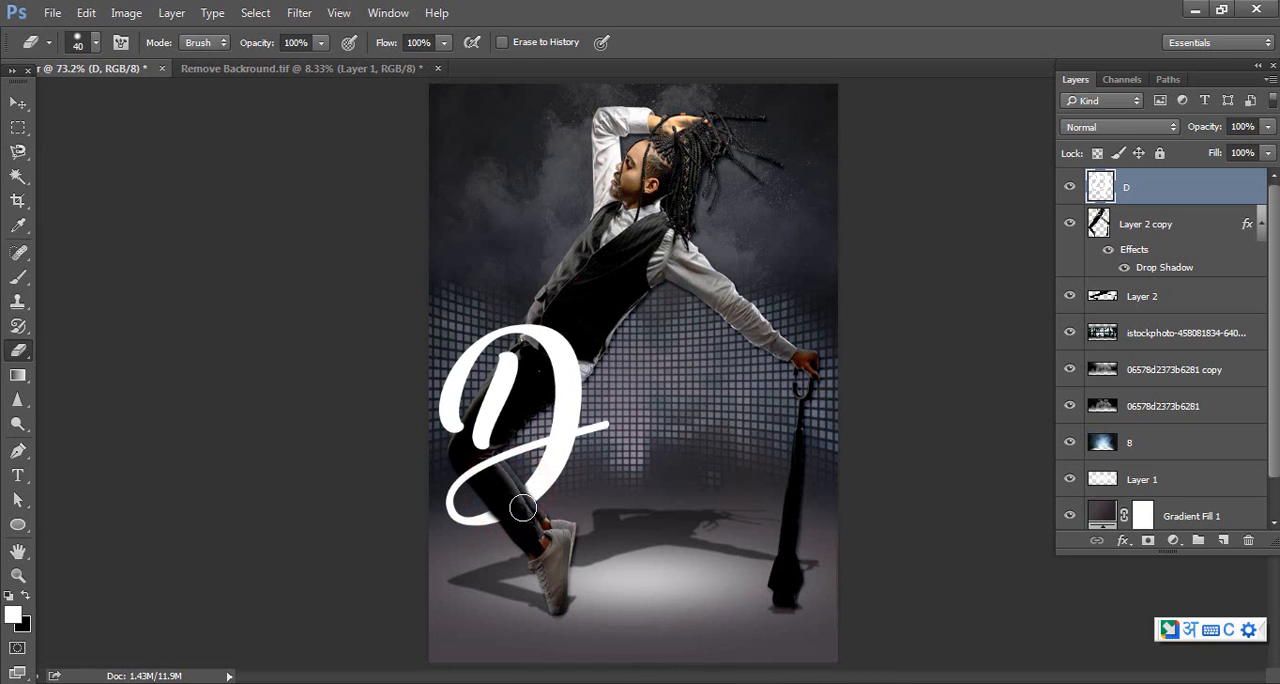
left_click(509, 507)
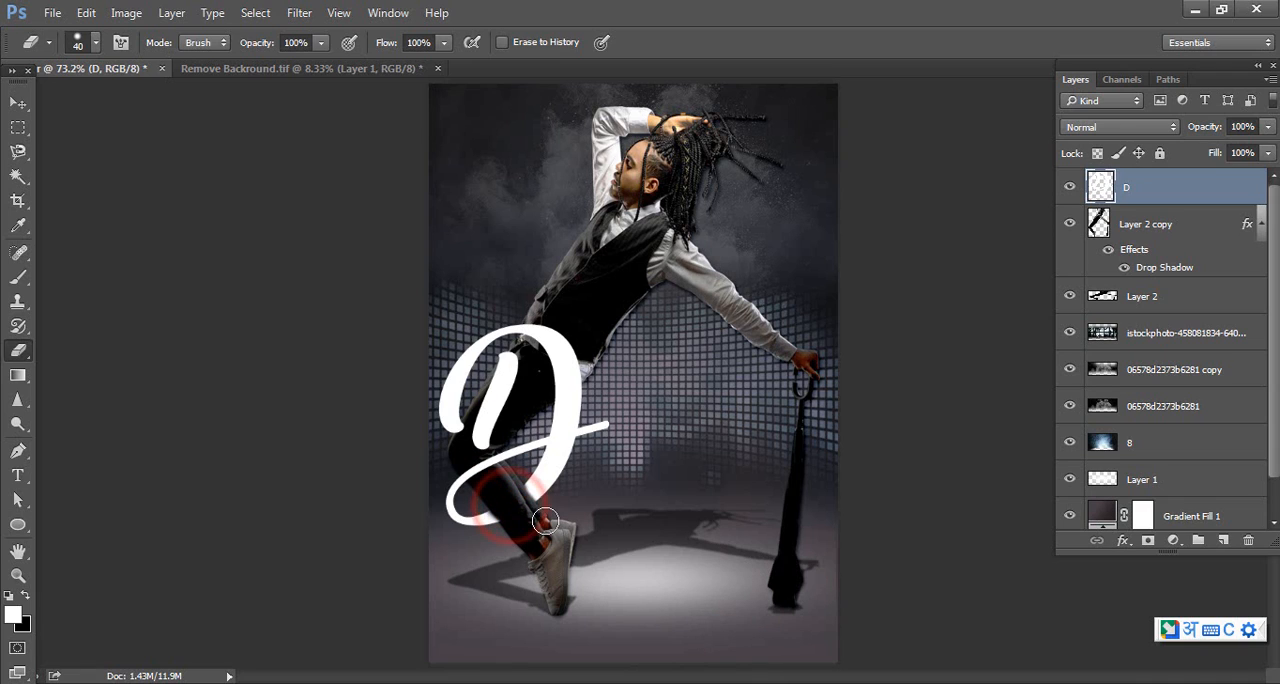
Add the text "ance" at the end of the D's tail stroke in Back to Black Demo Regular at 56.01 pt
left_click(17, 475)
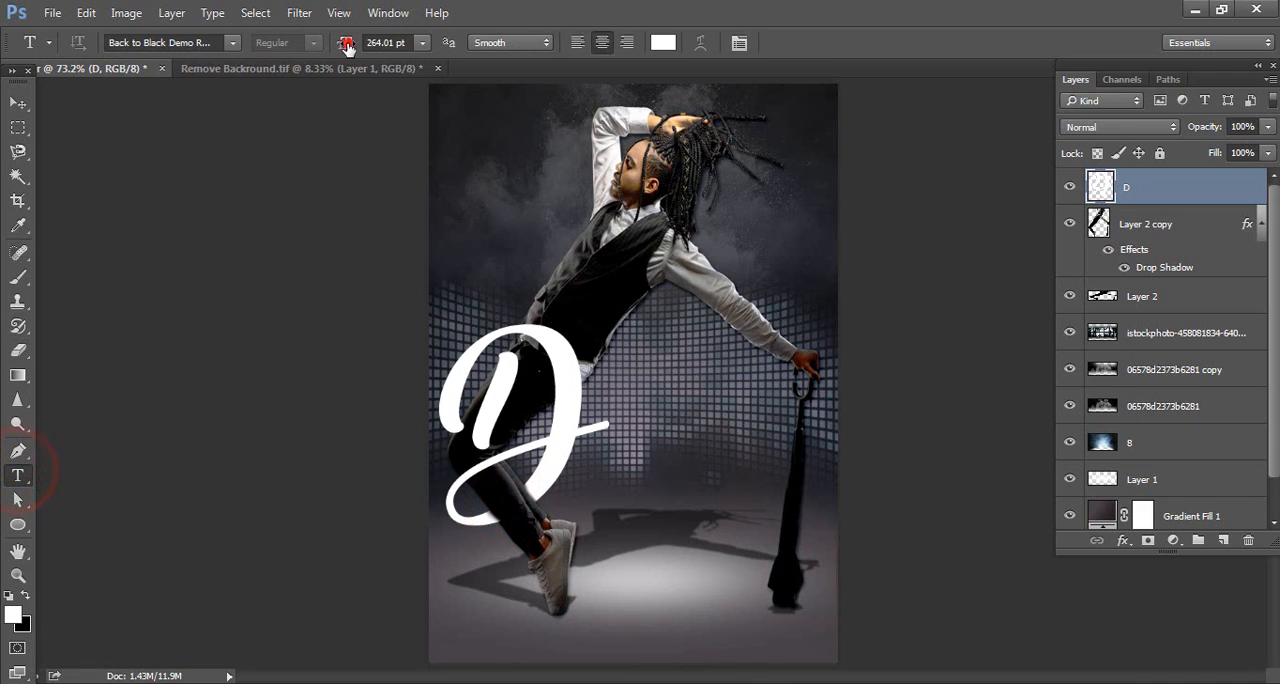
left_click_drag(346, 46, 158, 76)
left_click_drag(152, 74, 158, 74)
left_click(610, 426)
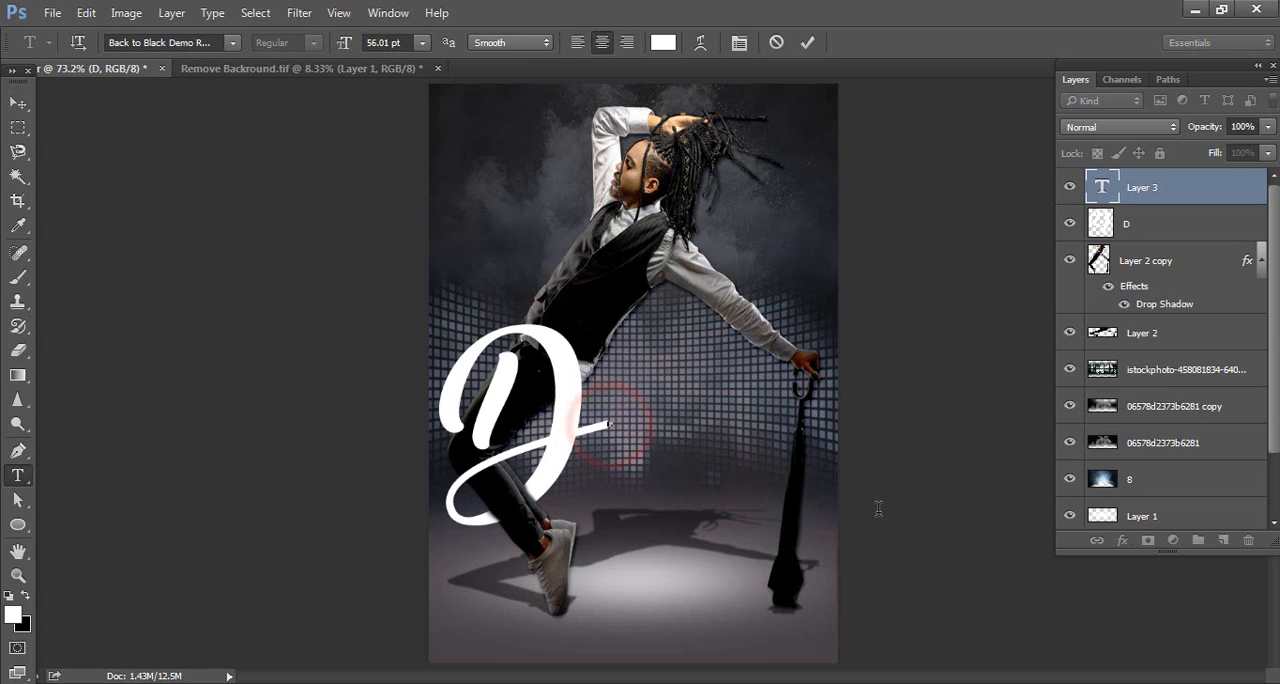
type("ance")
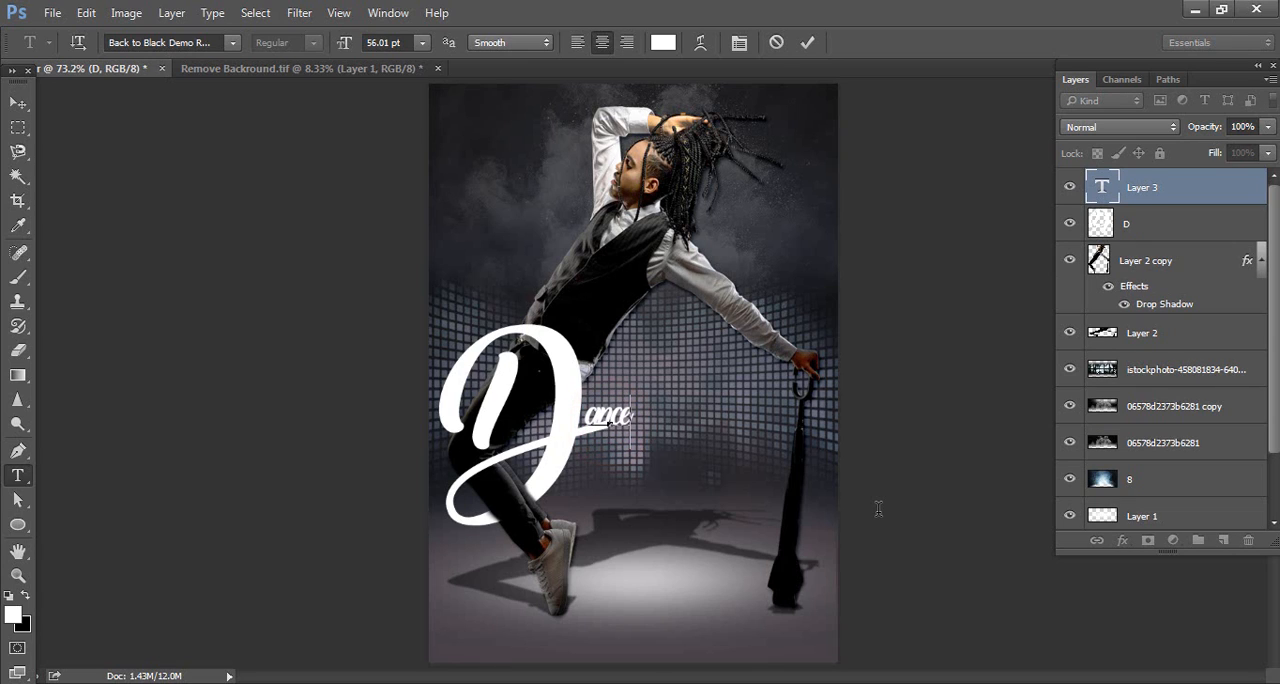
Set the "ance" text to 120.01 pt with -18 tracking, and move it against the D's tail to complete the word Dance
double_click(1099, 185)
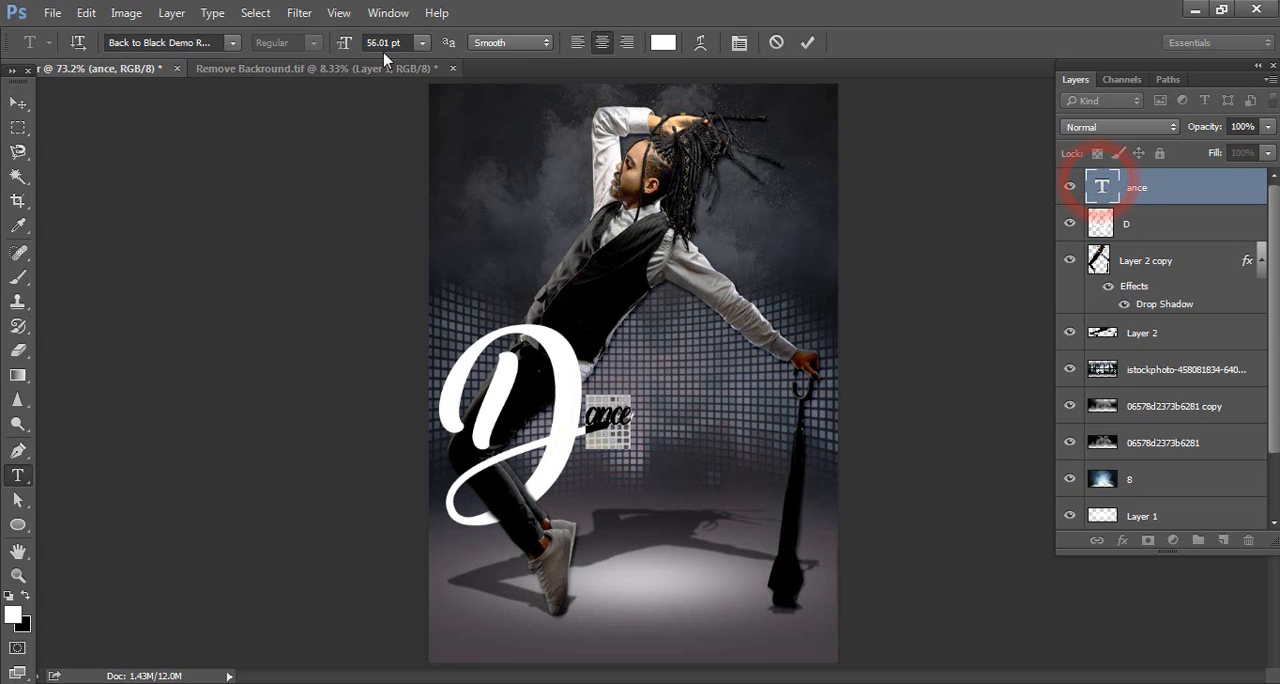
left_click_drag(345, 45, 415, 45)
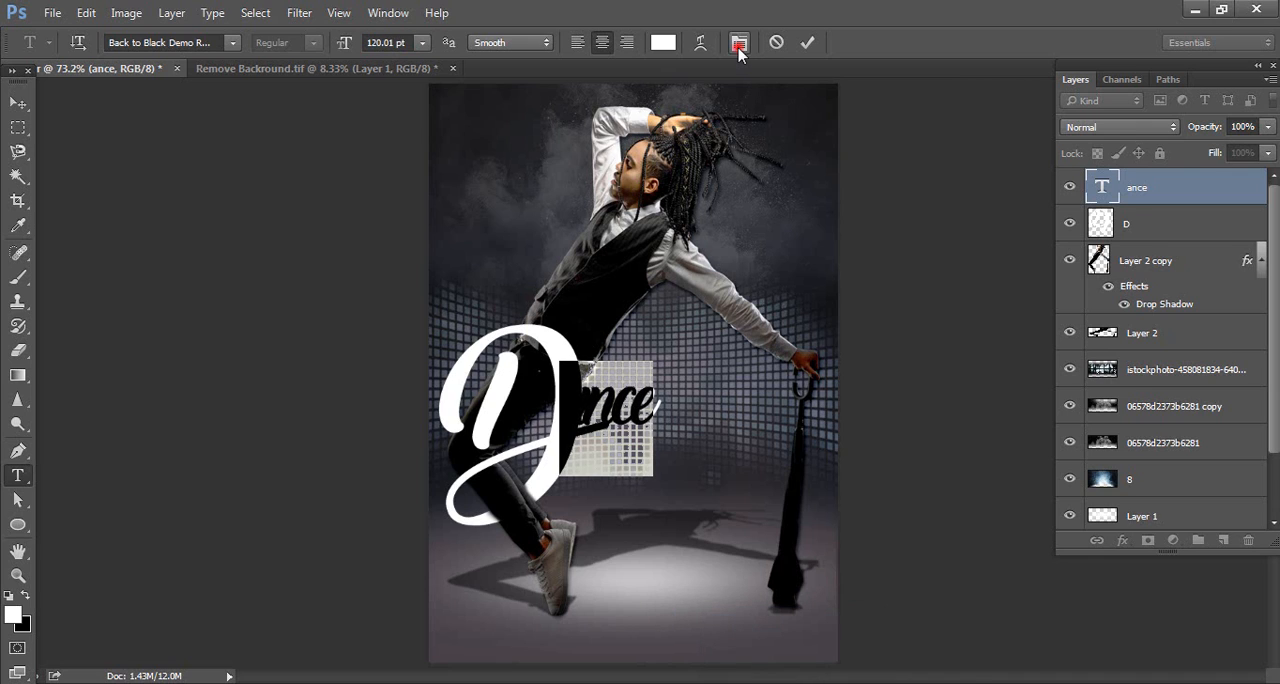
left_click(739, 45)
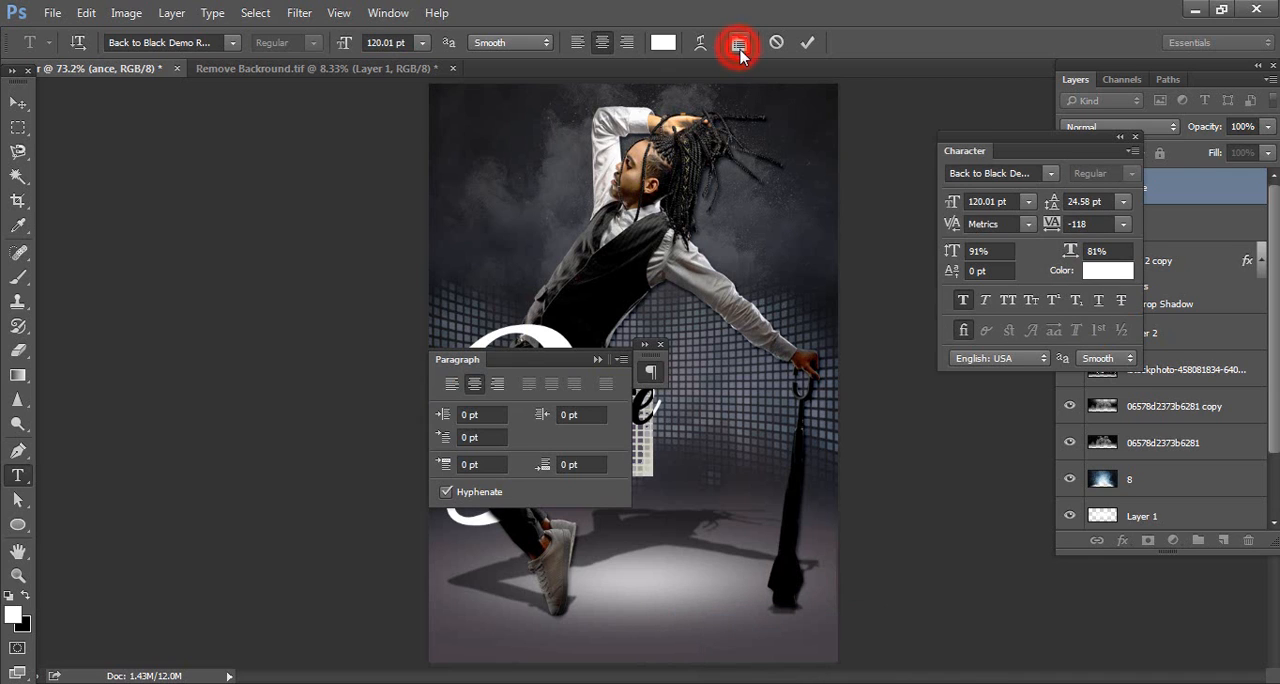
left_click(659, 343)
left_click_drag(1052, 224, 1051, 224)
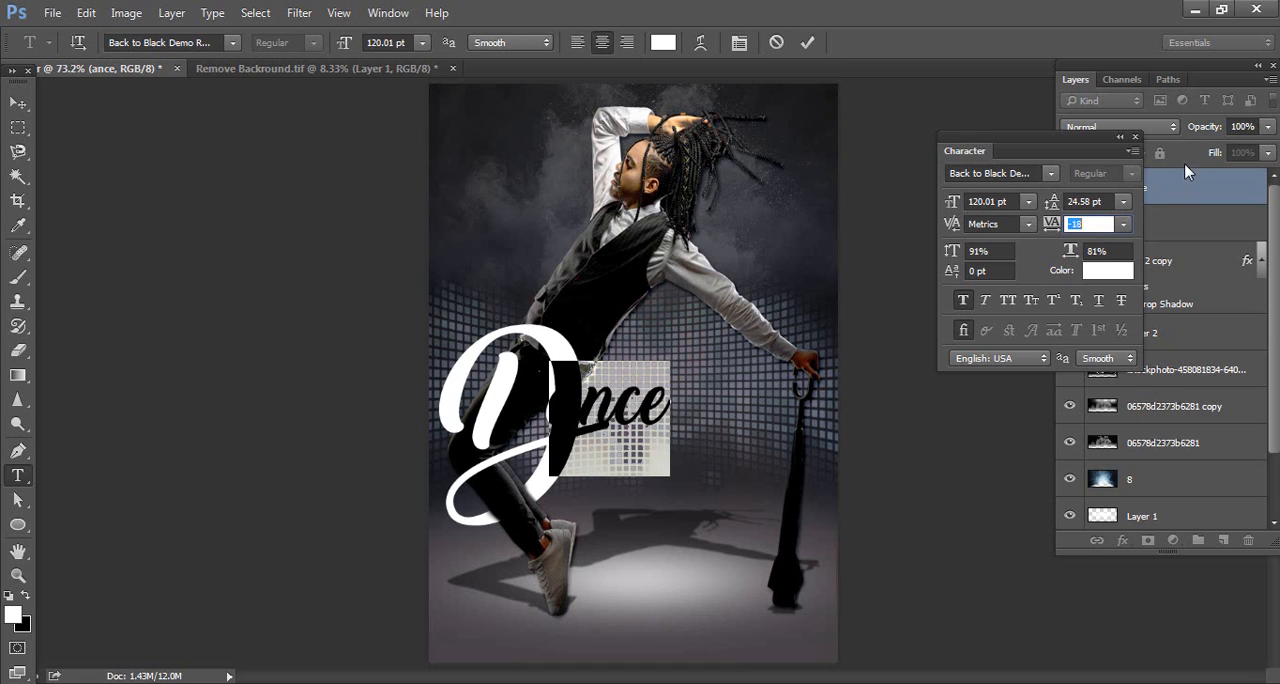
left_click(1121, 136)
left_click(22, 94)
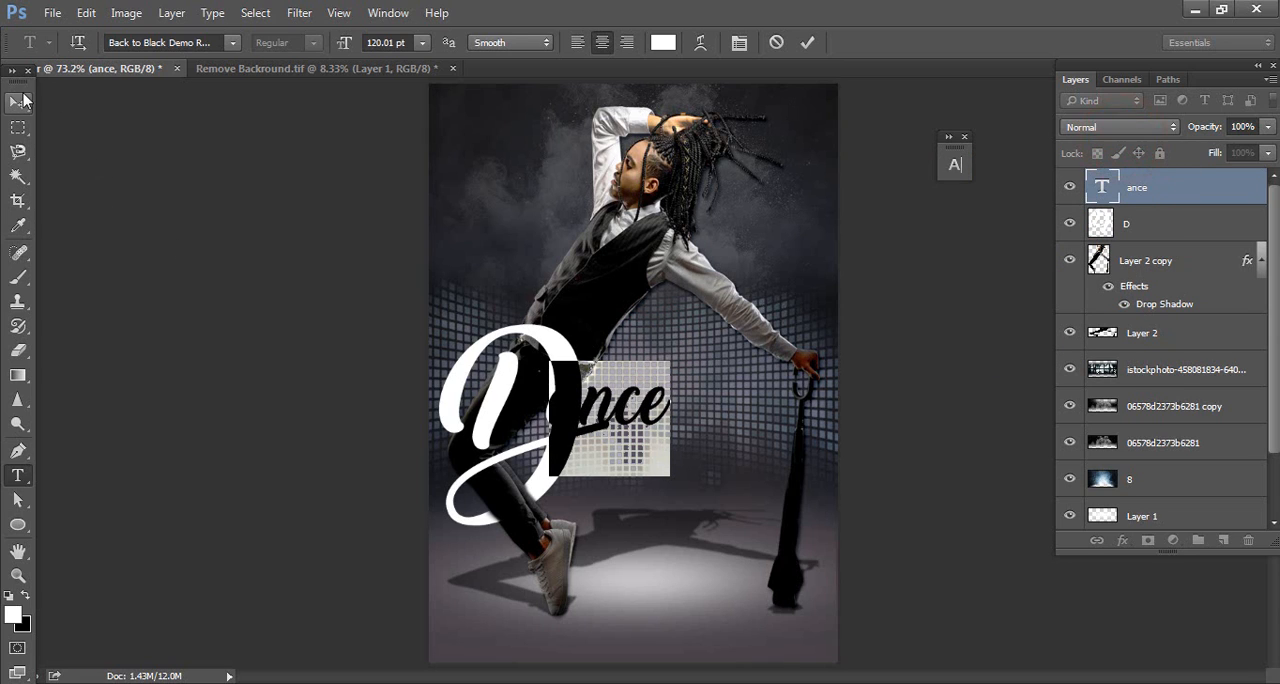
left_click_drag(620, 404, 678, 418)
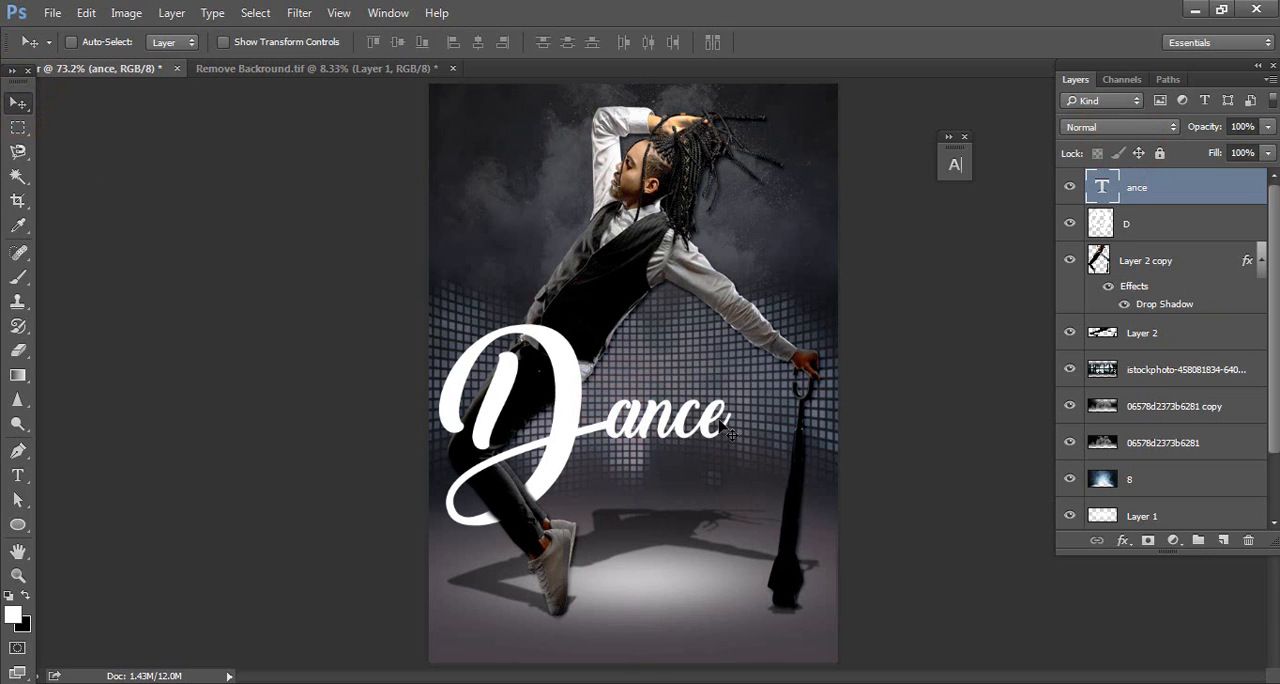
Copy 2019 from the matter text file and paste it as a new text layer above "ance" on the poster
left_click(674, 683)
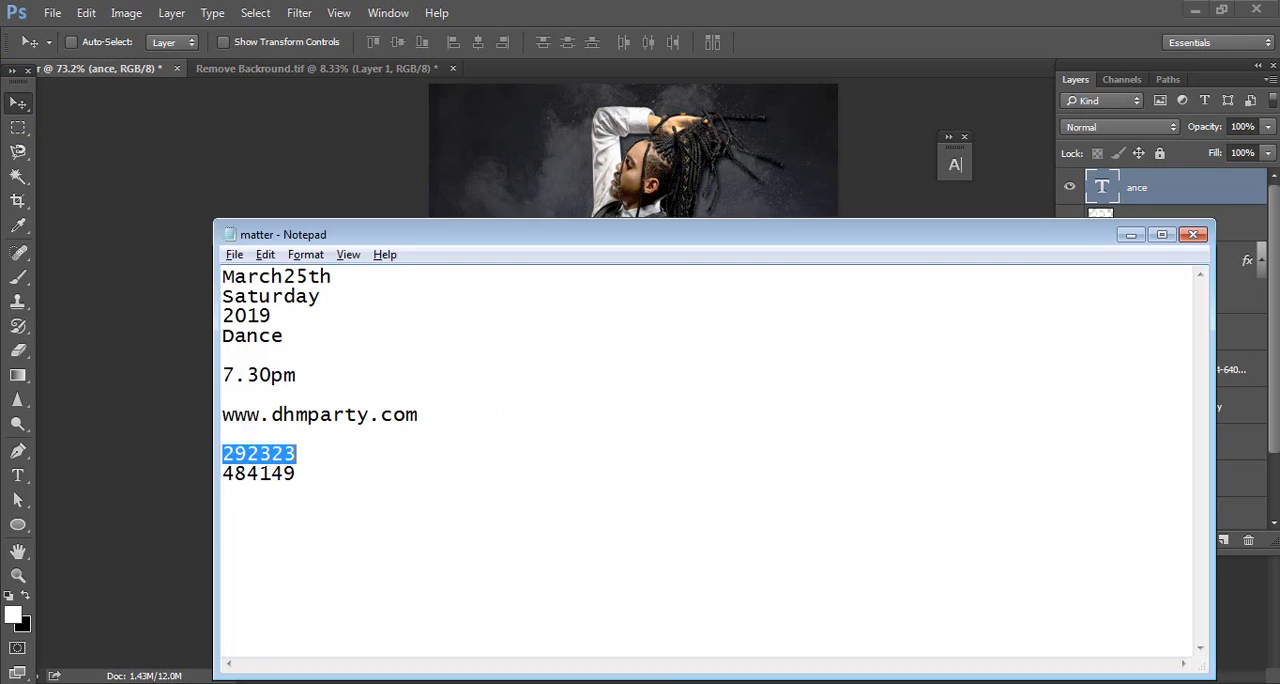
left_click_drag(275, 315, 226, 313)
key("ctrl+c")
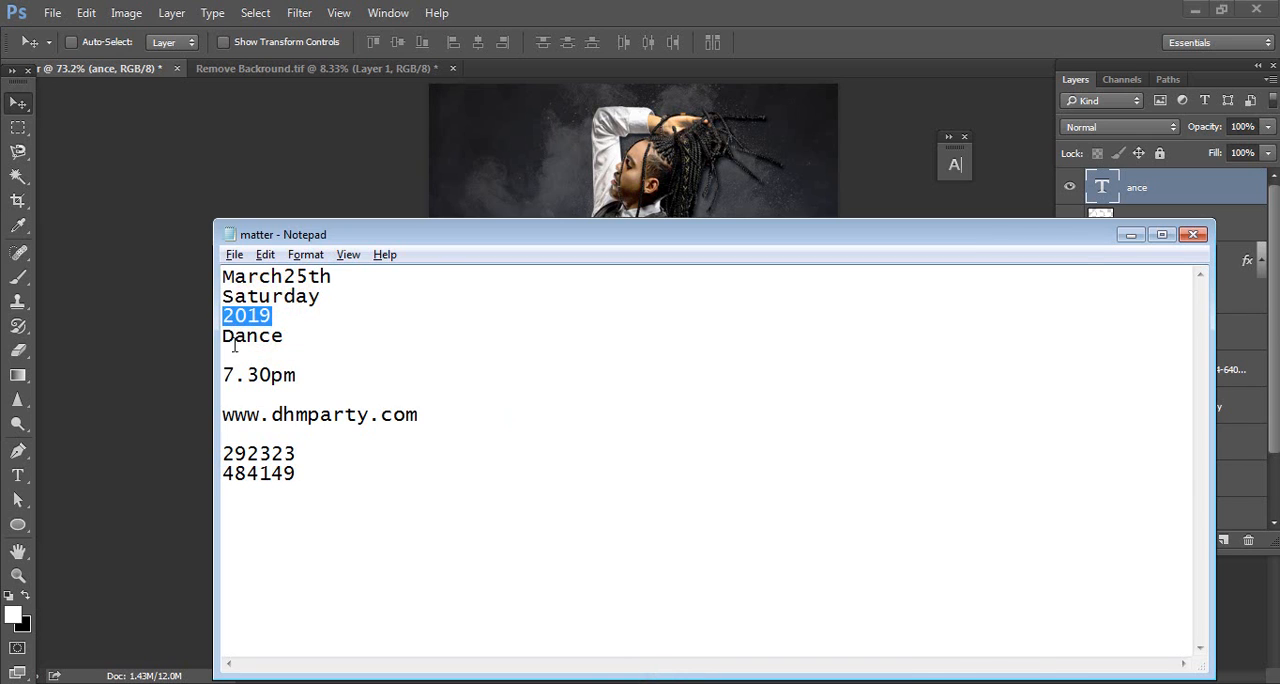
key("alt+Tab")
left_click(18, 476)
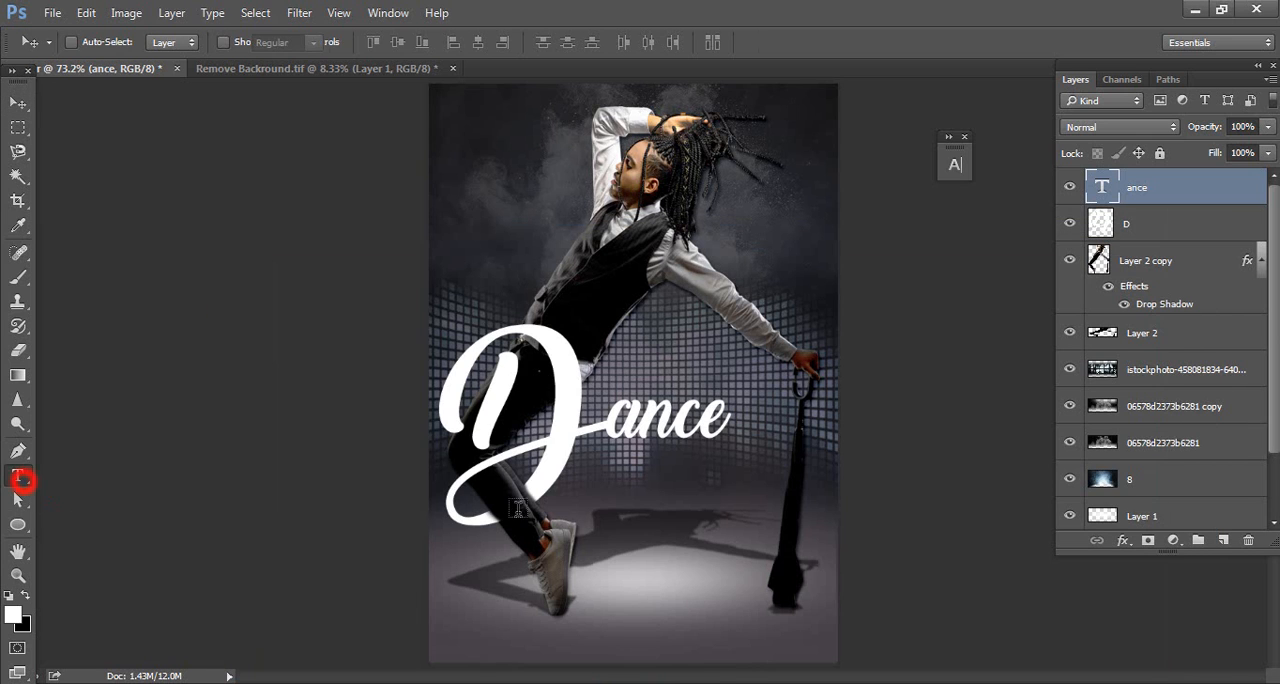
left_click(637, 366)
key("ctrl+v")
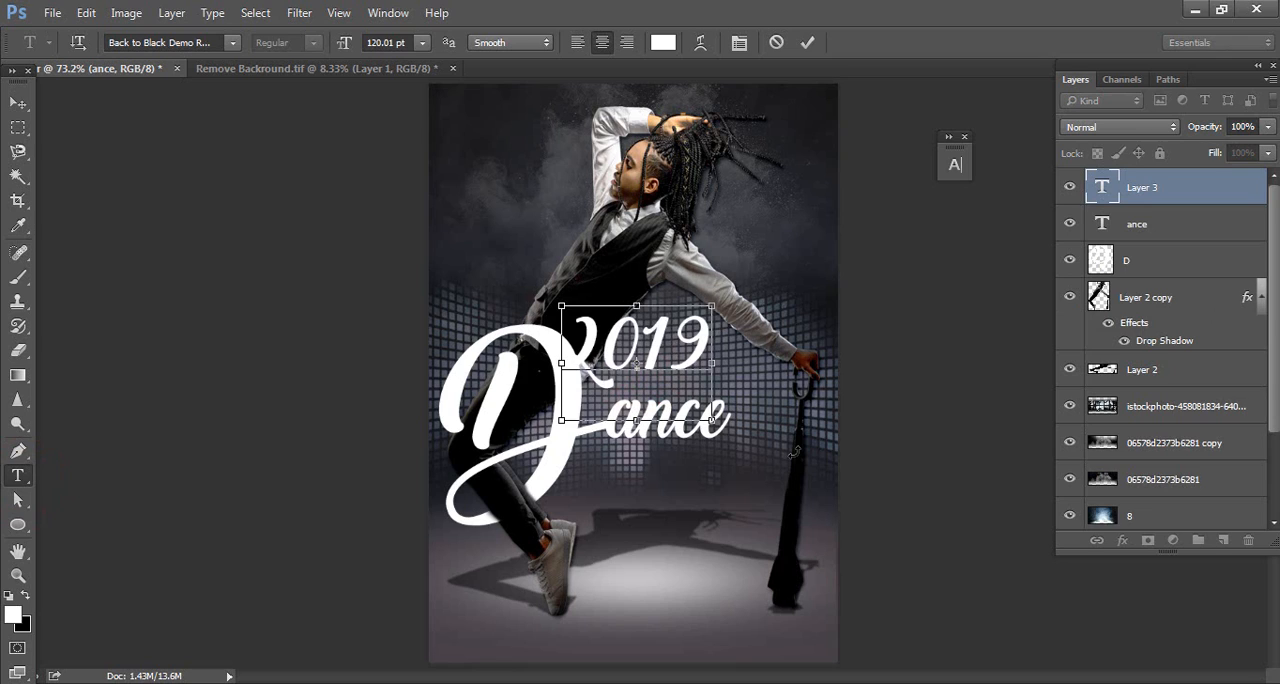
Set the 2019 text in Bauhaus 93 Regular and tighten its tracking to -98
key("ctrl+a")
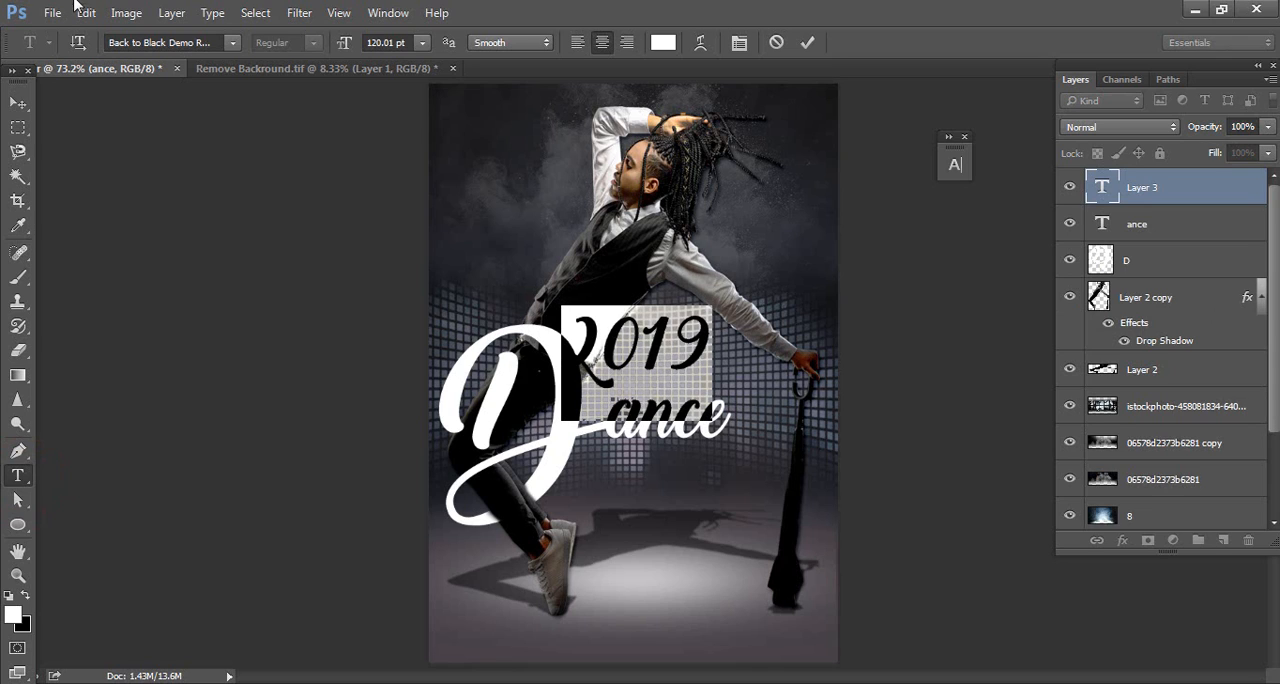
left_click(212, 42)
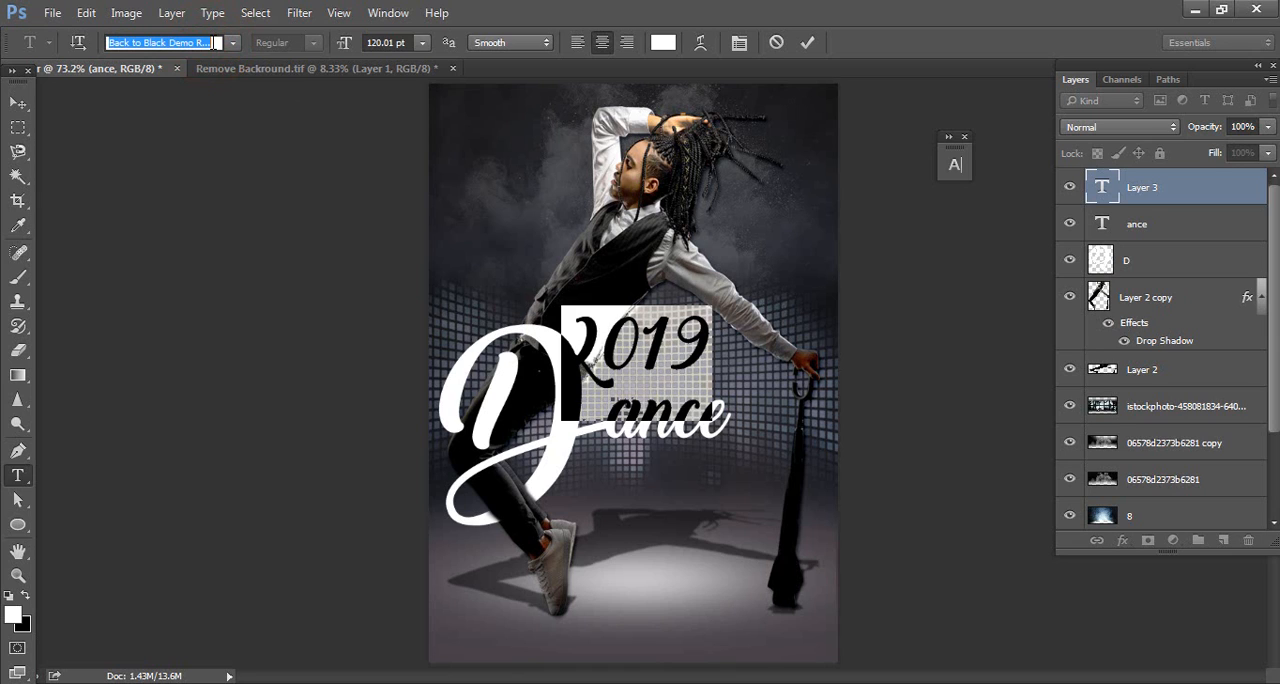
type("ba")
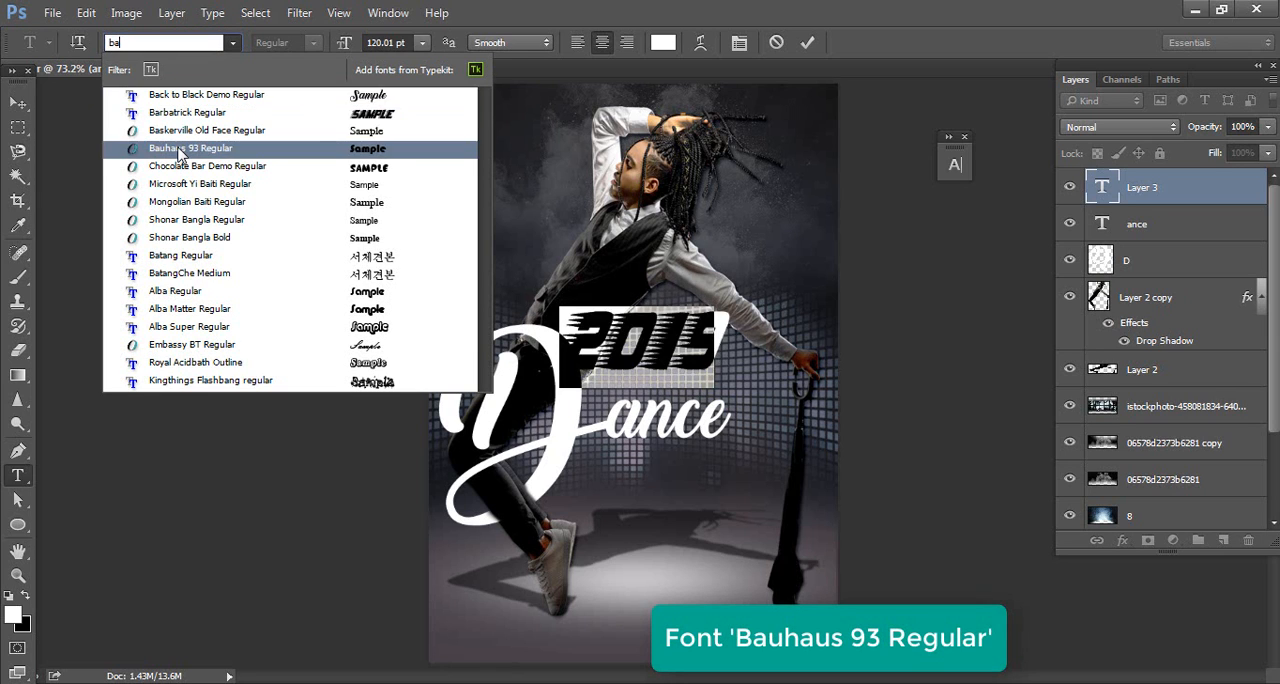
left_click(176, 148)
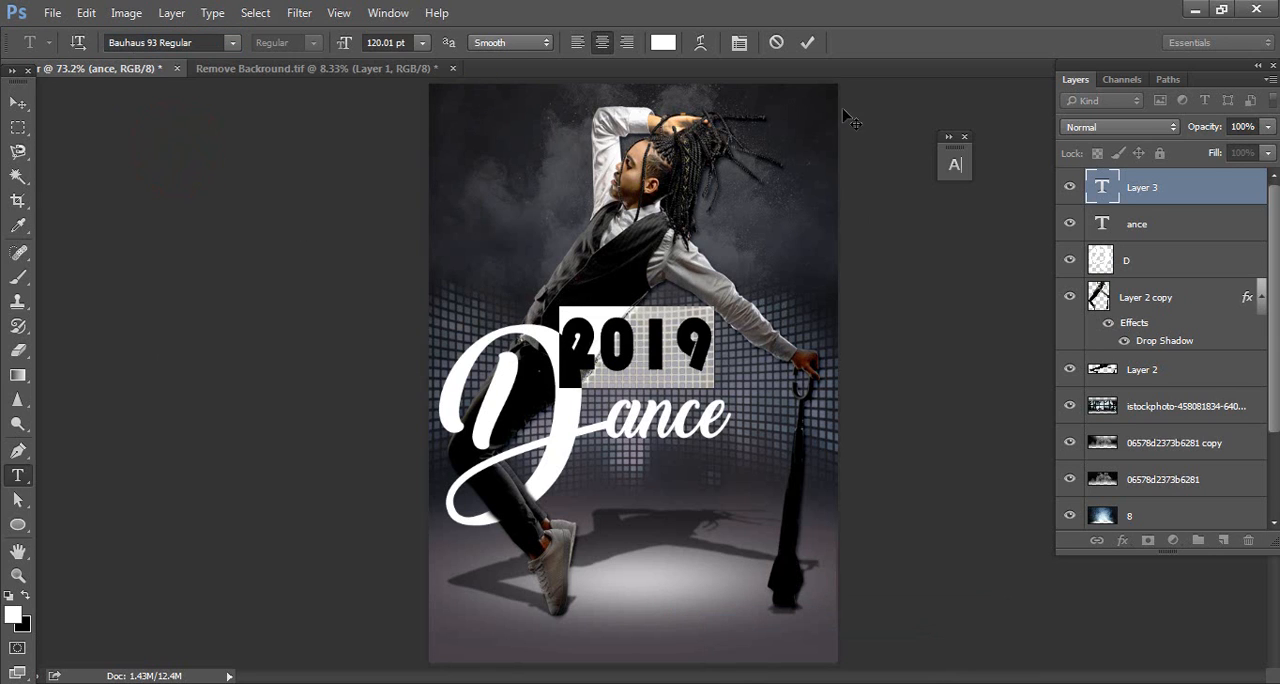
left_click(740, 44)
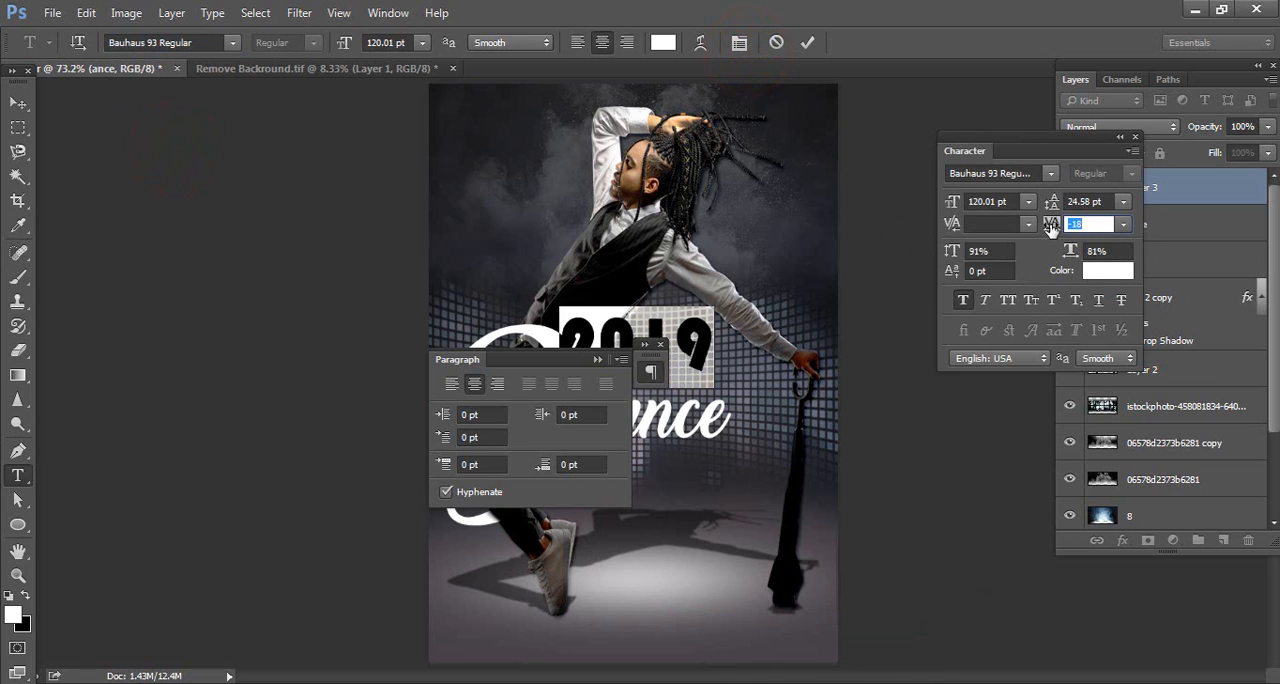
left_click(660, 344)
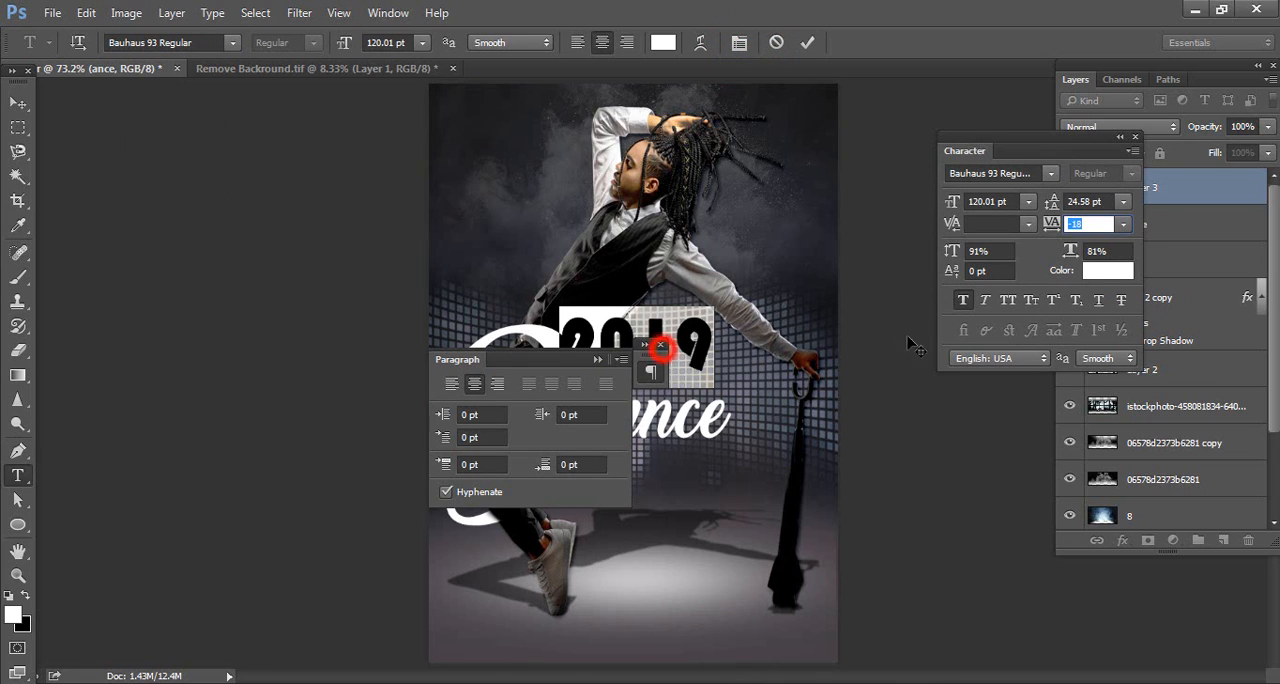
left_click_drag(1048, 230, 1045, 233)
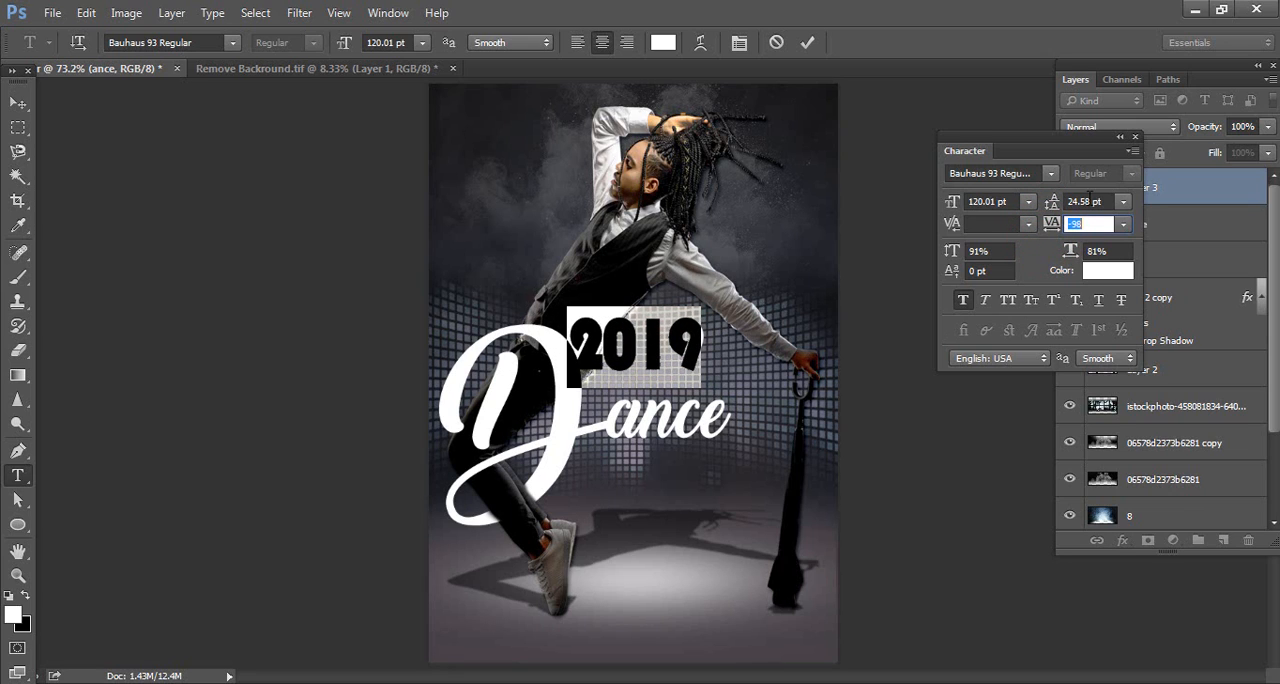
left_click(1120, 137)
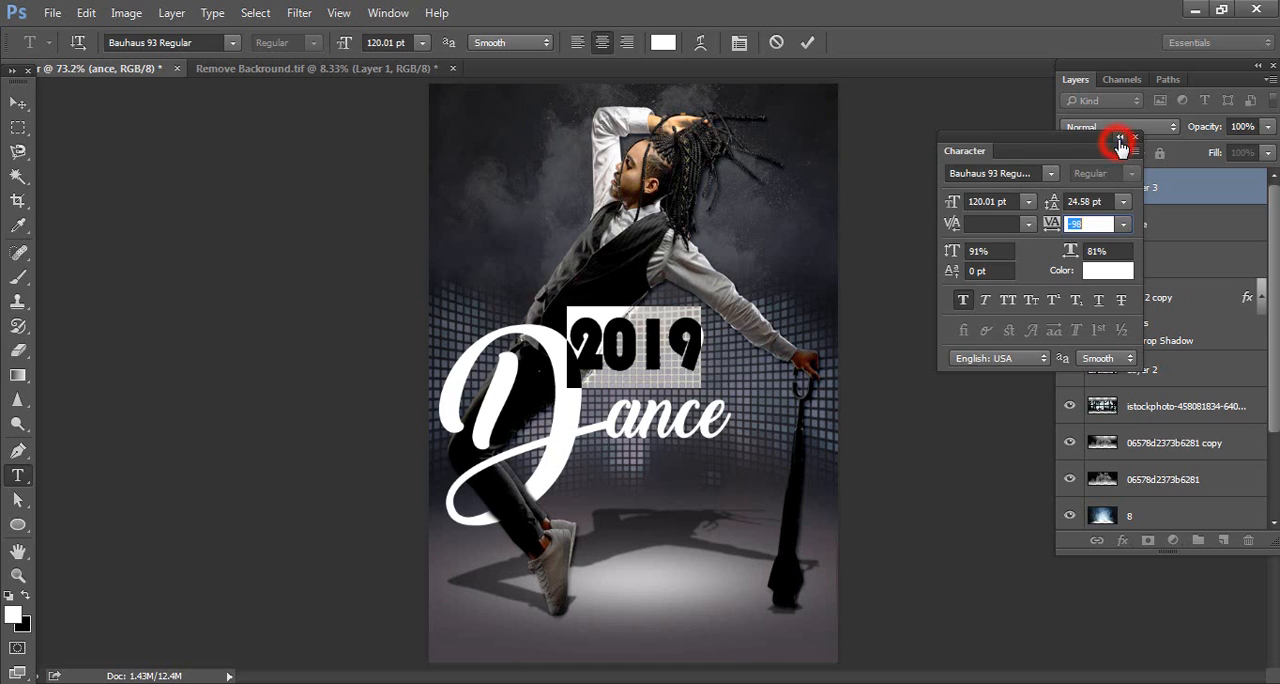
Set the 2019 text size to 113.01 pt and position it just above "ance", to the right of the D
left_click(22, 103)
left_click_drag(714, 349, 757, 356)
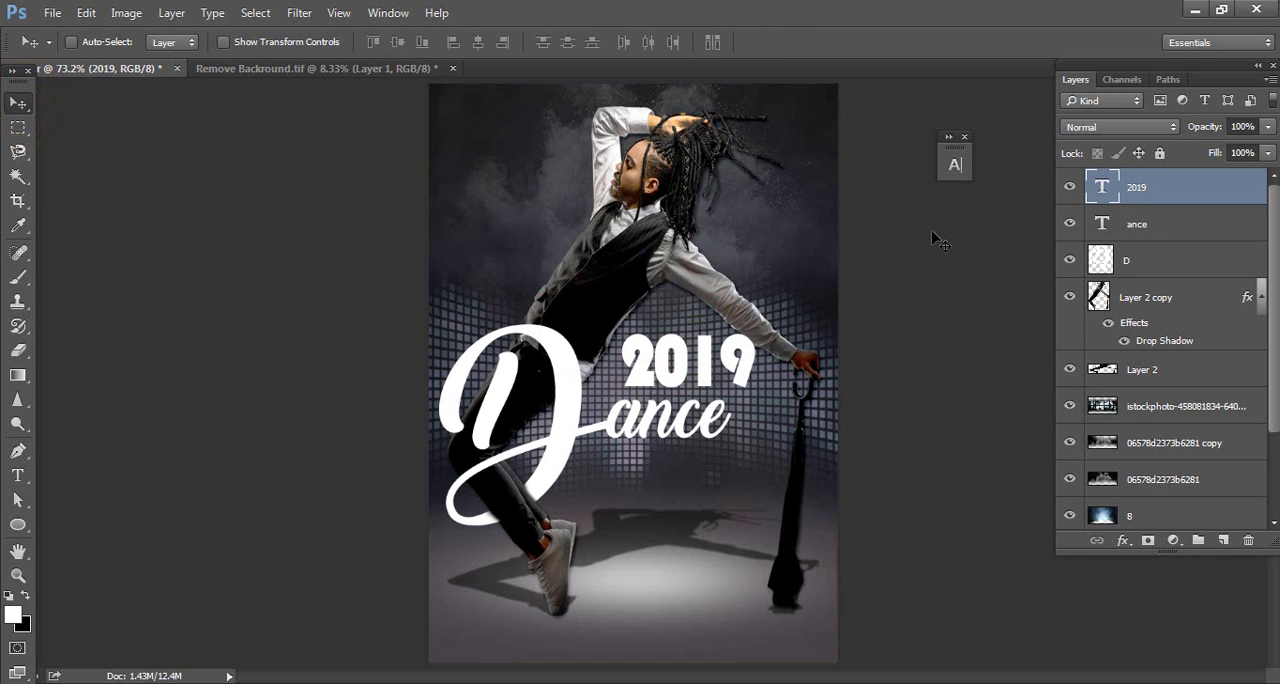
double_click(1105, 183)
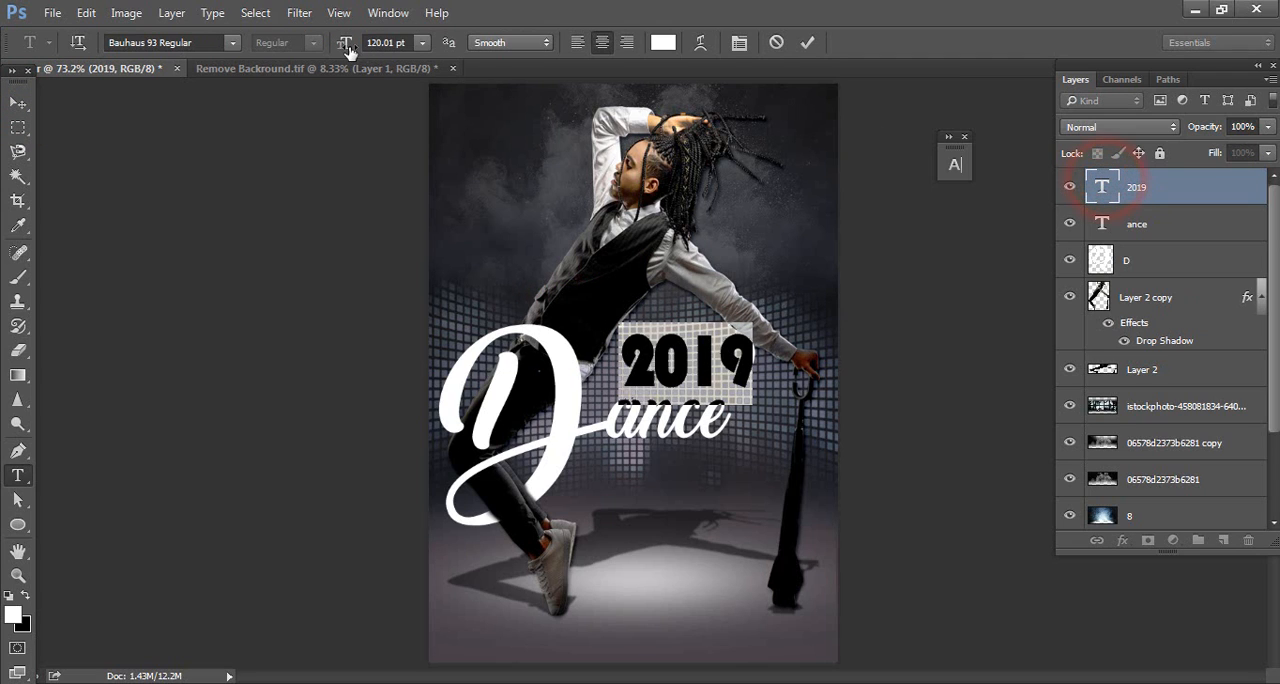
left_click_drag(346, 49, 344, 48)
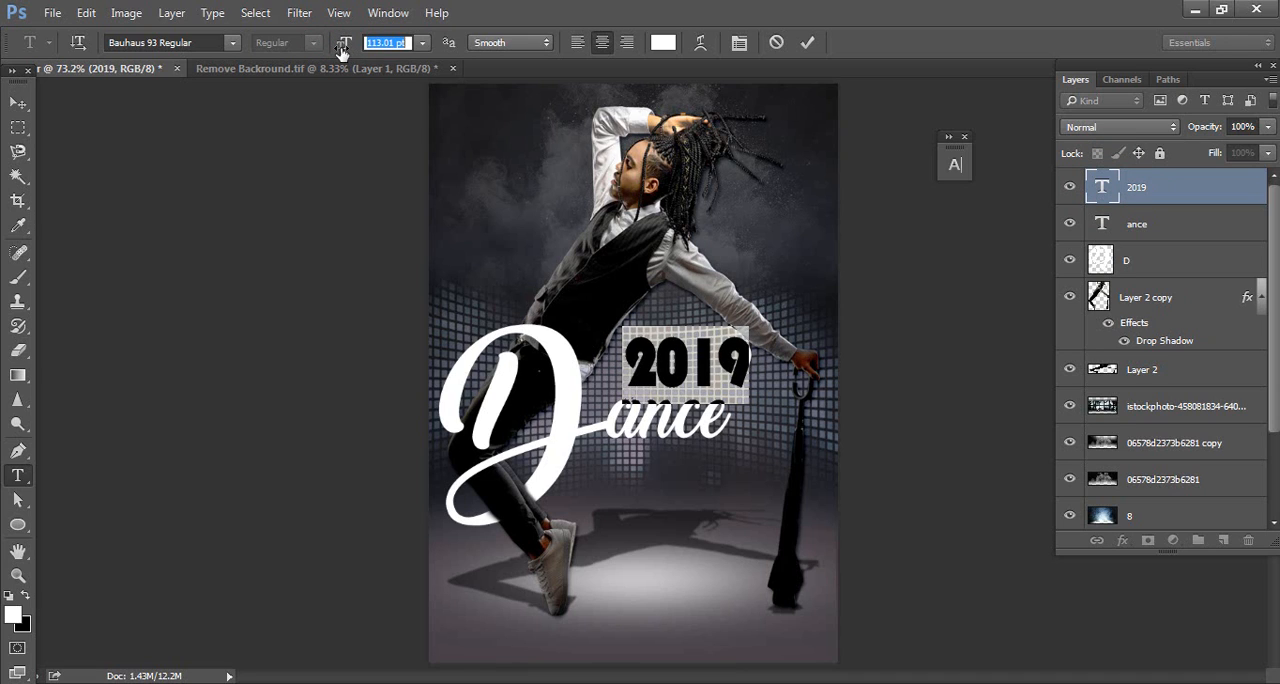
left_click(17, 103)
left_click_drag(724, 352, 716, 346)
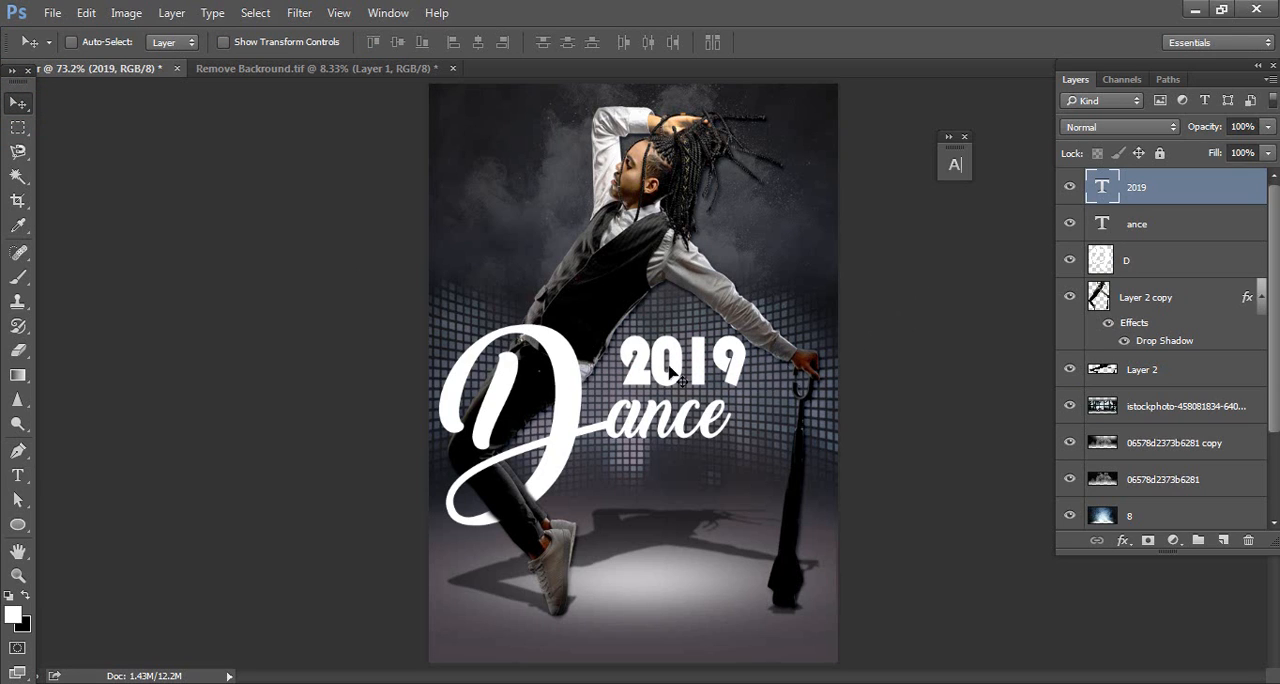
Copy Saturday from the matter text file and paste it as a new text layer below "ance" on the poster
left_click(17, 476)
left_click(661, 490)
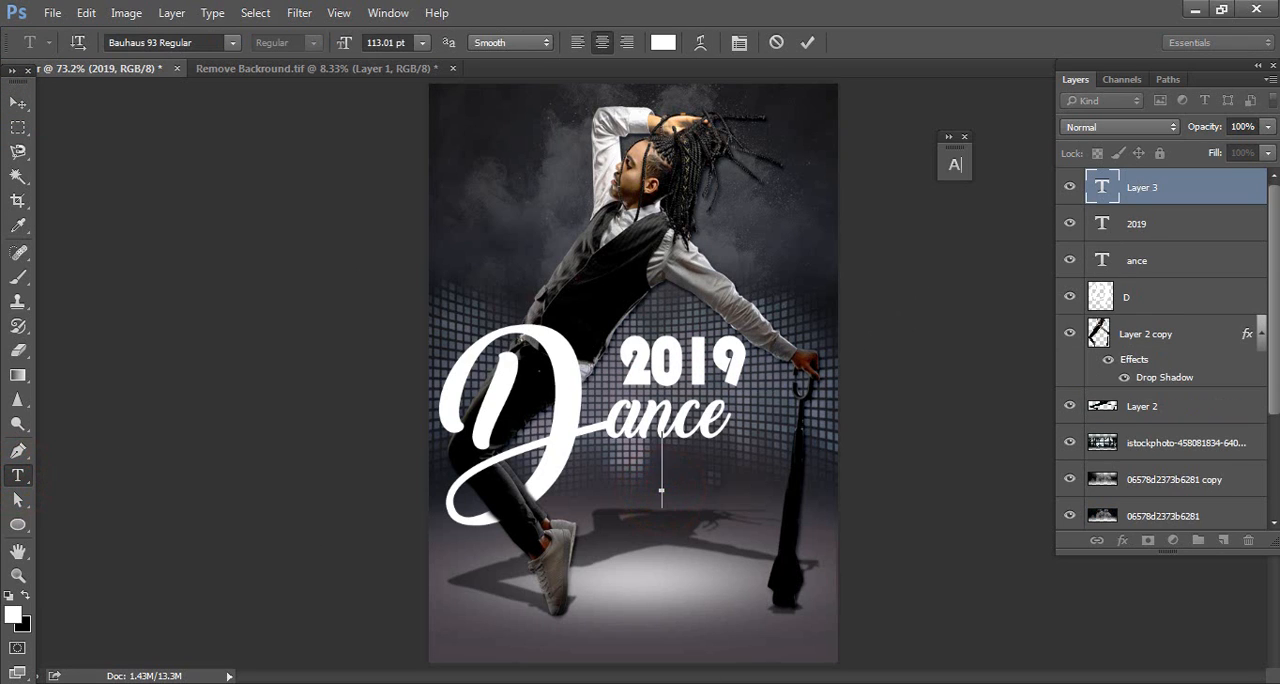
key("alt+Tab")
double_click(246, 315)
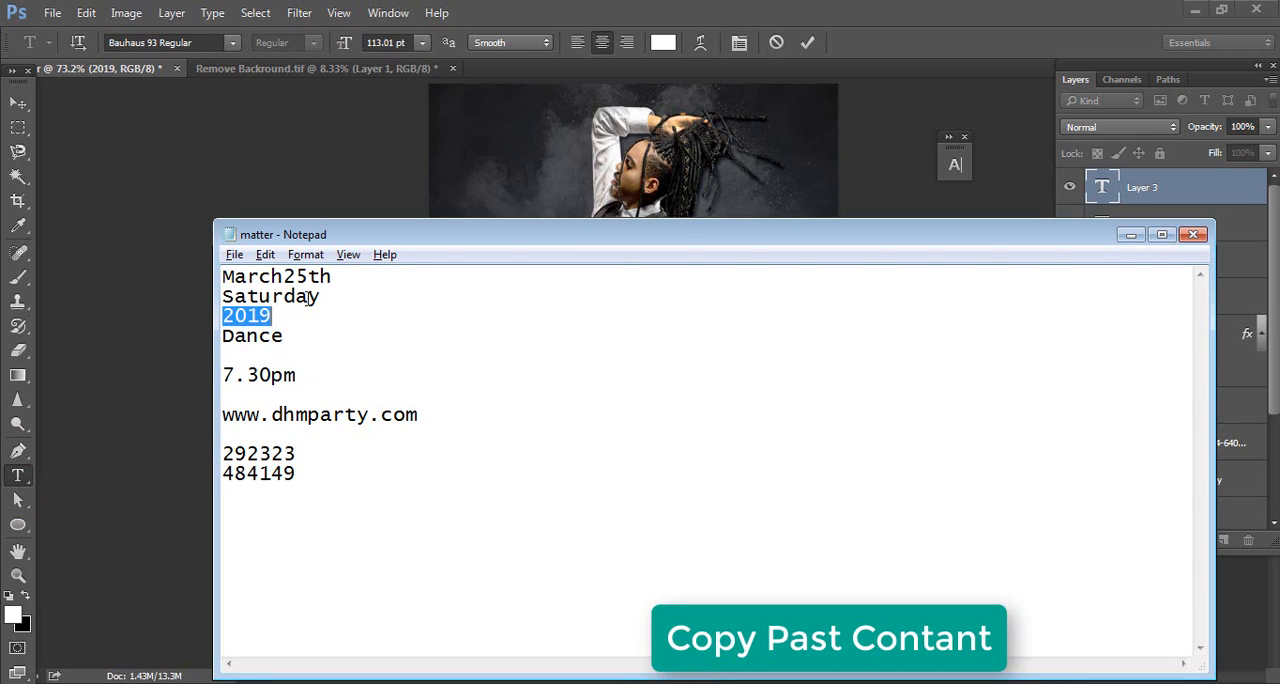
double_click(328, 297)
key("ctrl+c")
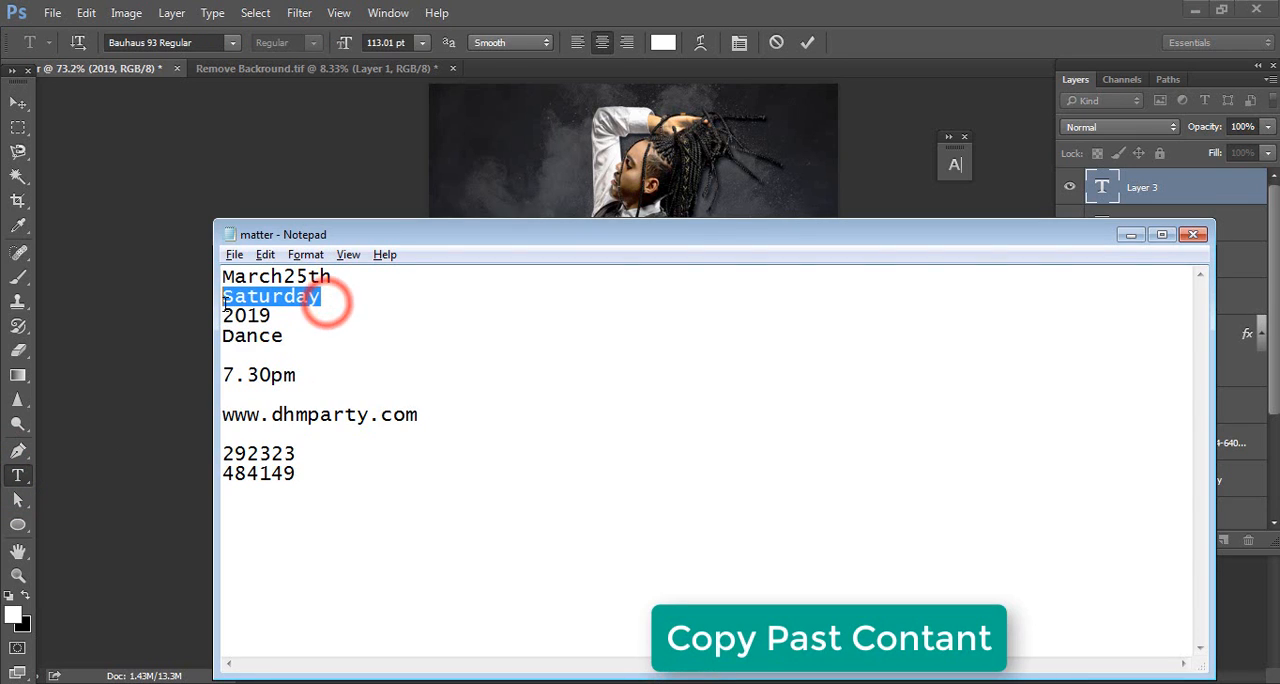
left_click(398, 157)
key("ctrl+v")
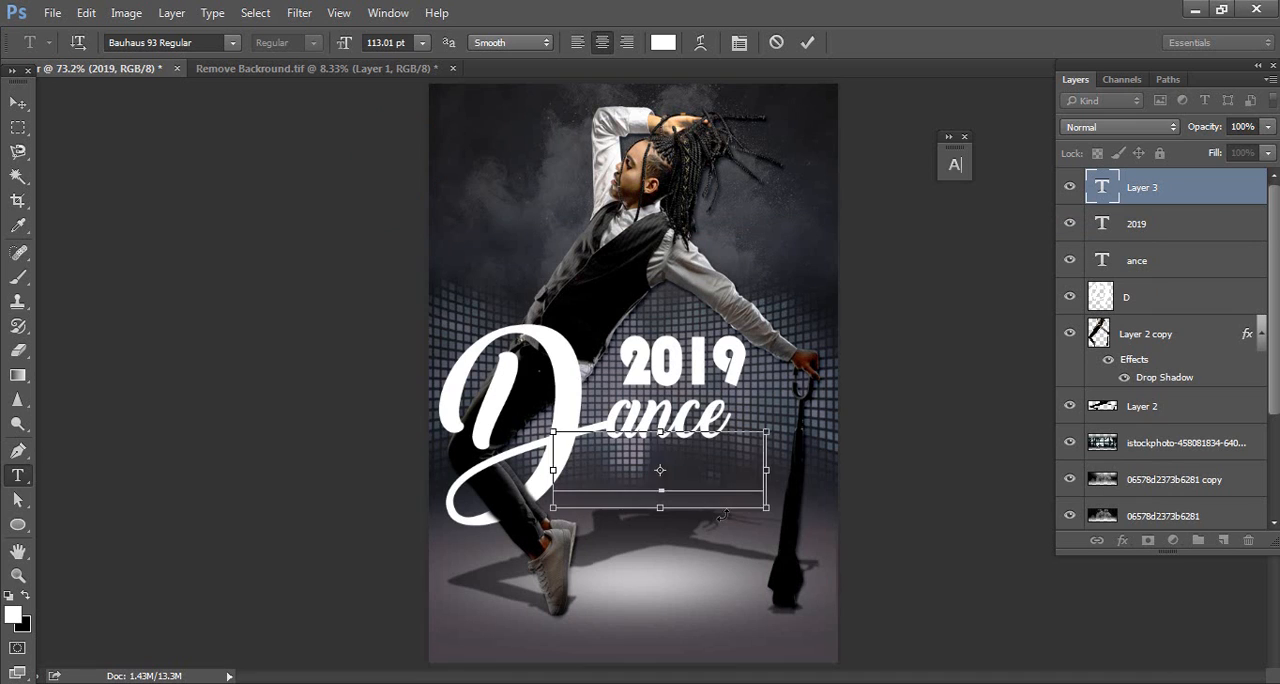
Set the Saturday text in Allegratta Personal Use Regular with a tracking of 2
double_click(735, 479)
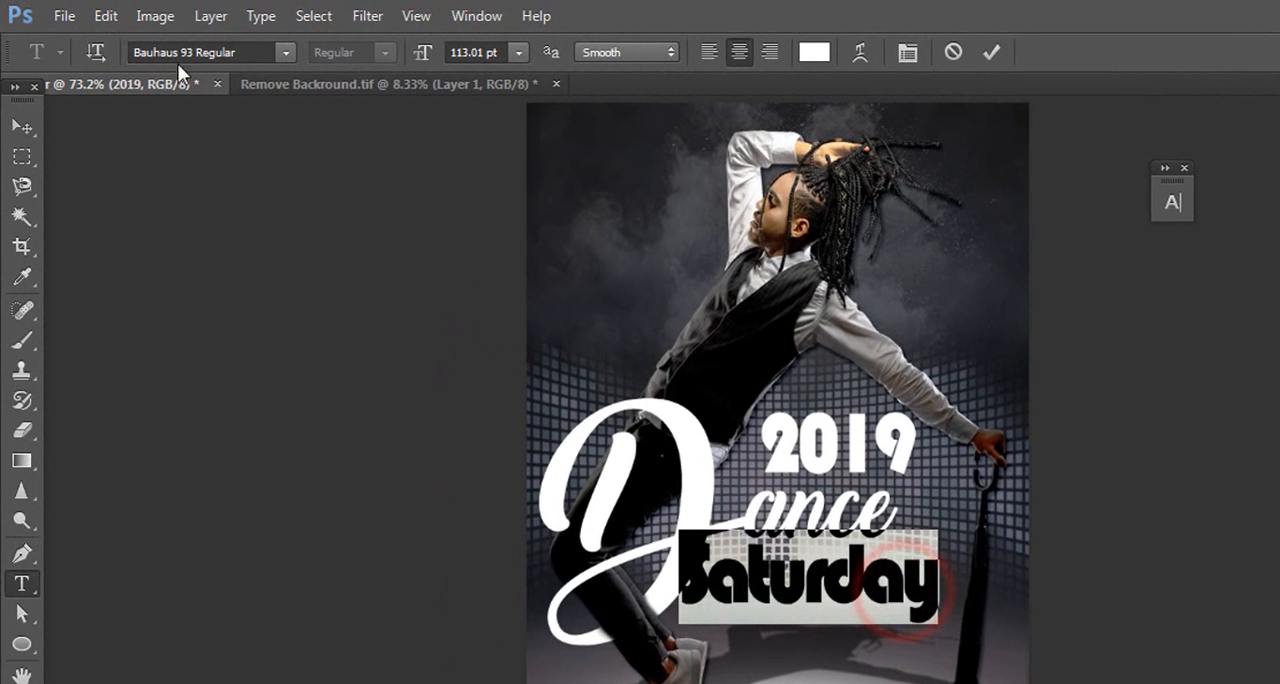
left_click(254, 52)
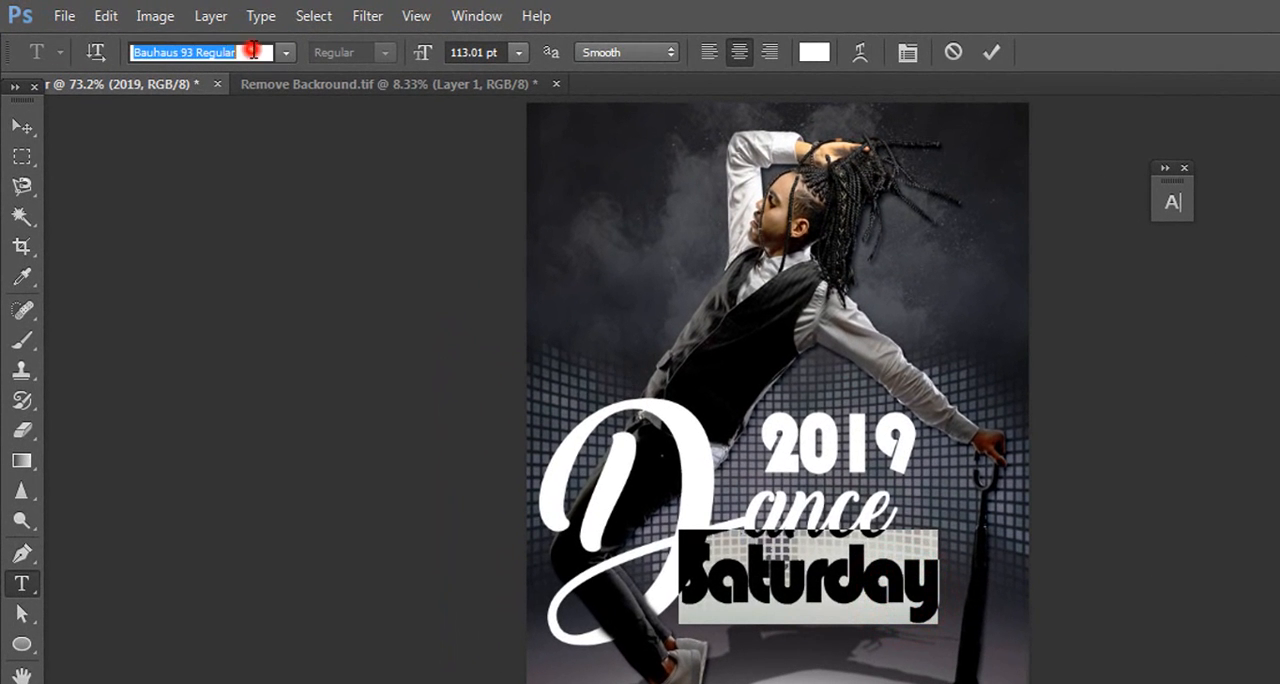
type("all")
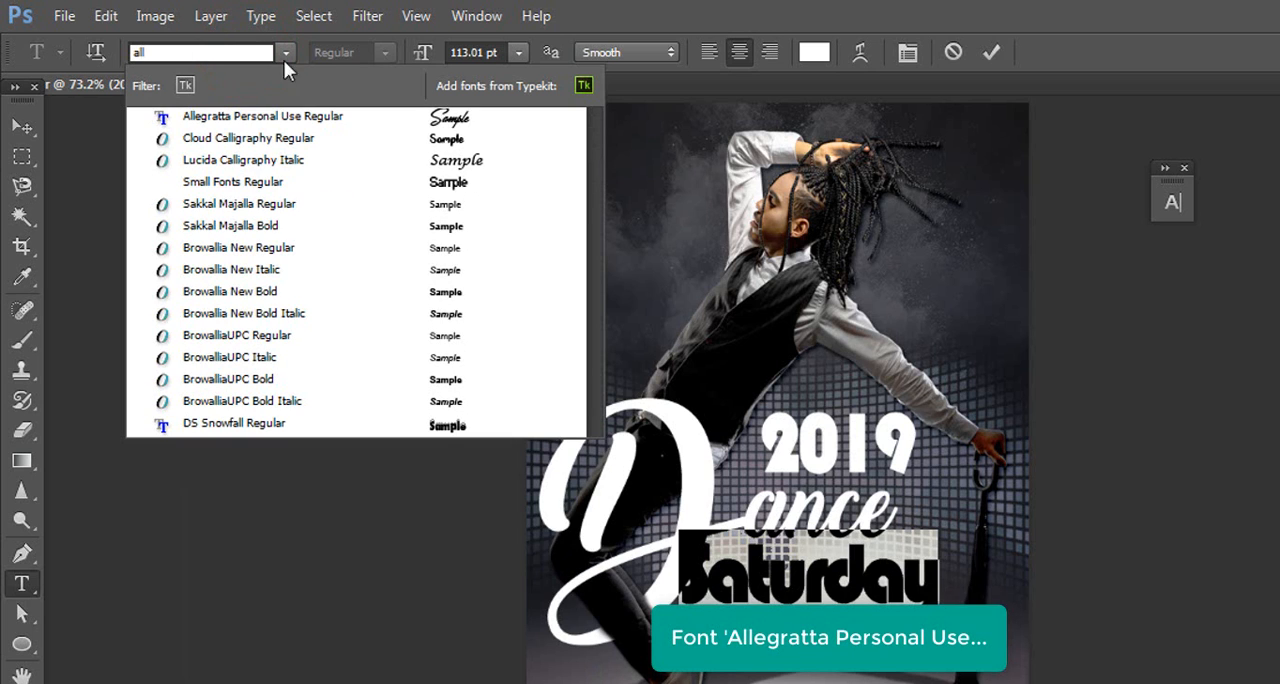
left_click(455, 119)
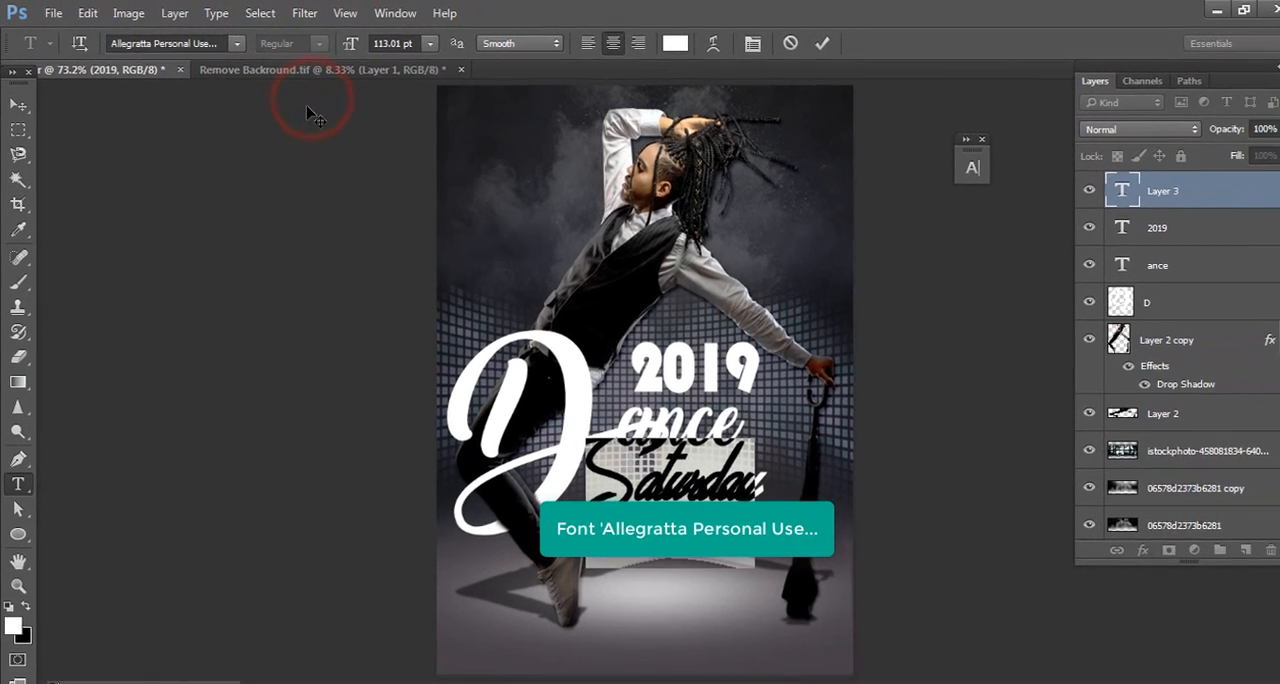
left_click(739, 42)
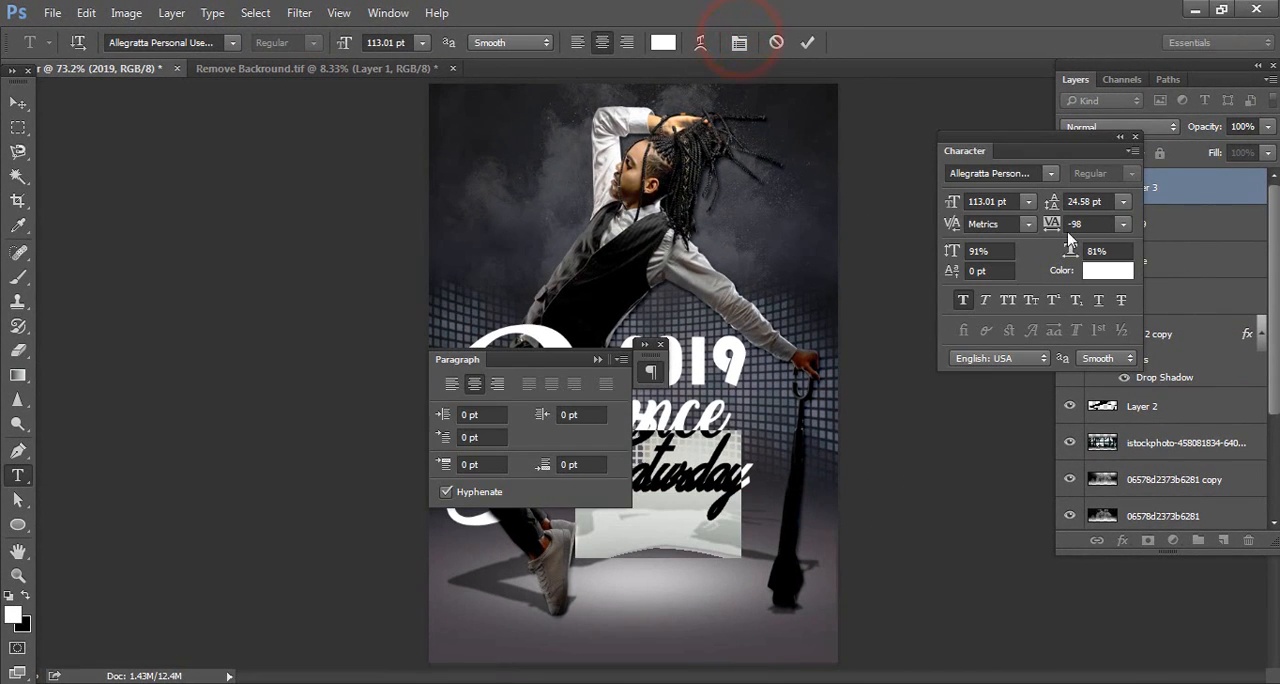
left_click_drag(1049, 224, 1052, 228)
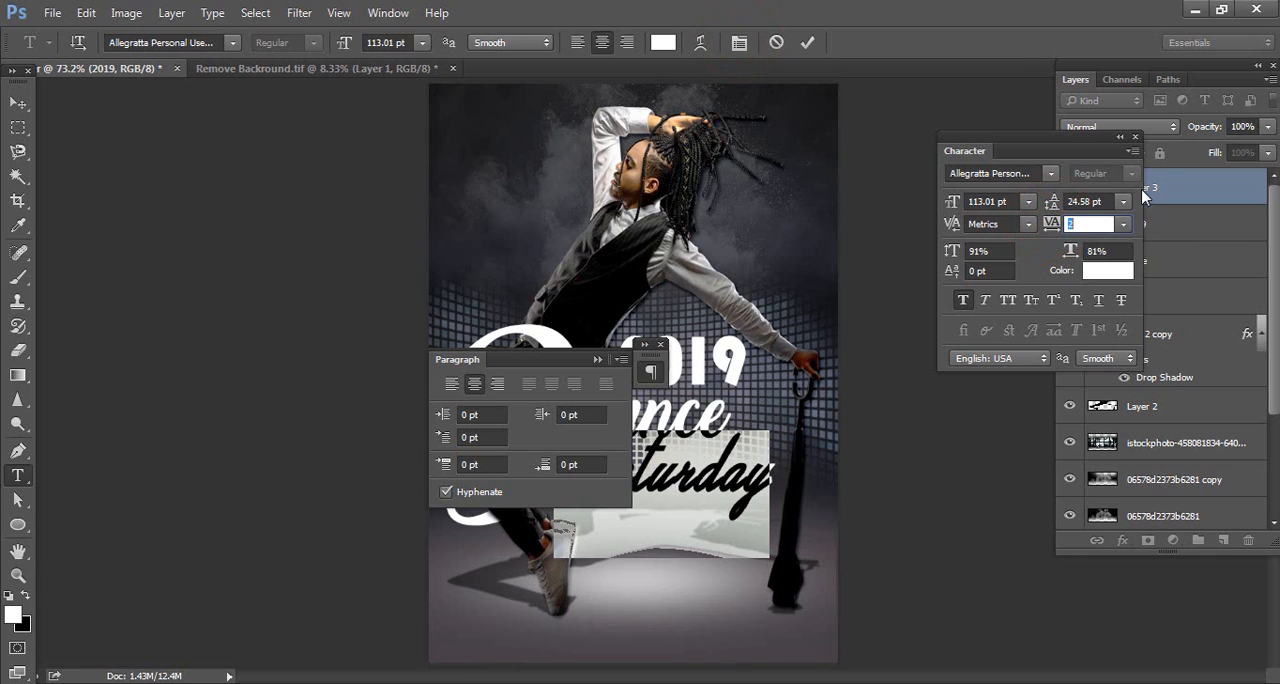
left_click(1122, 137)
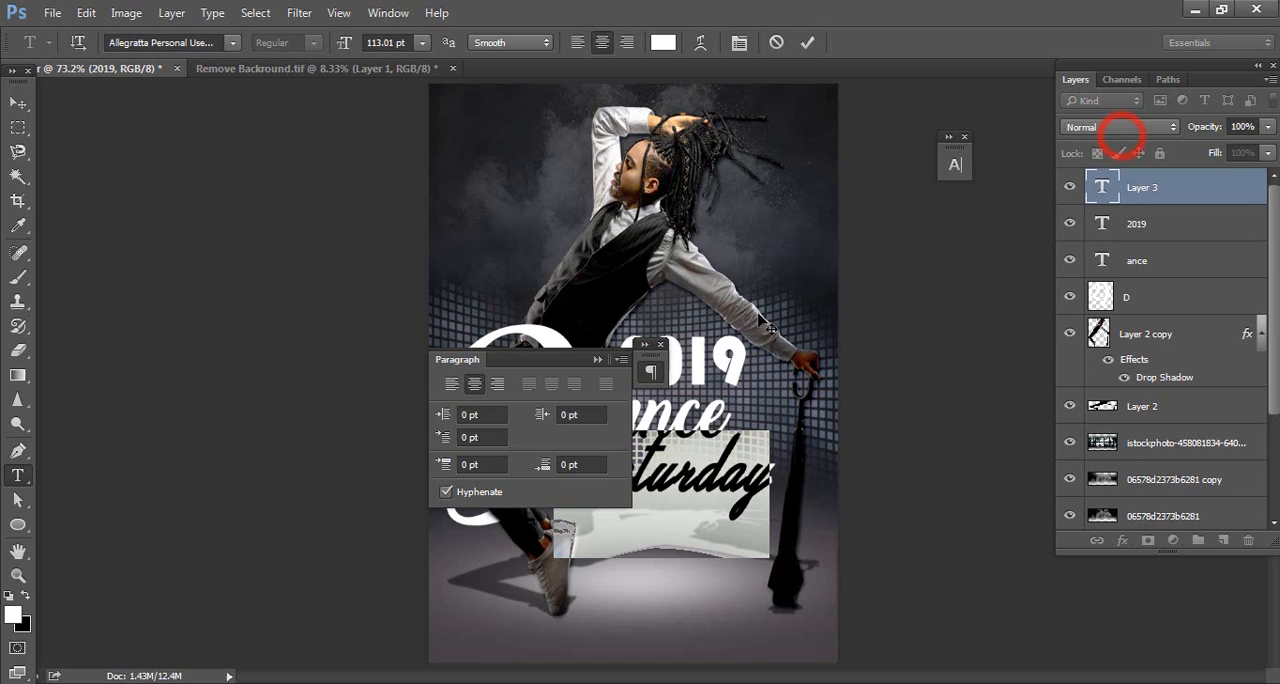
left_click(660, 344)
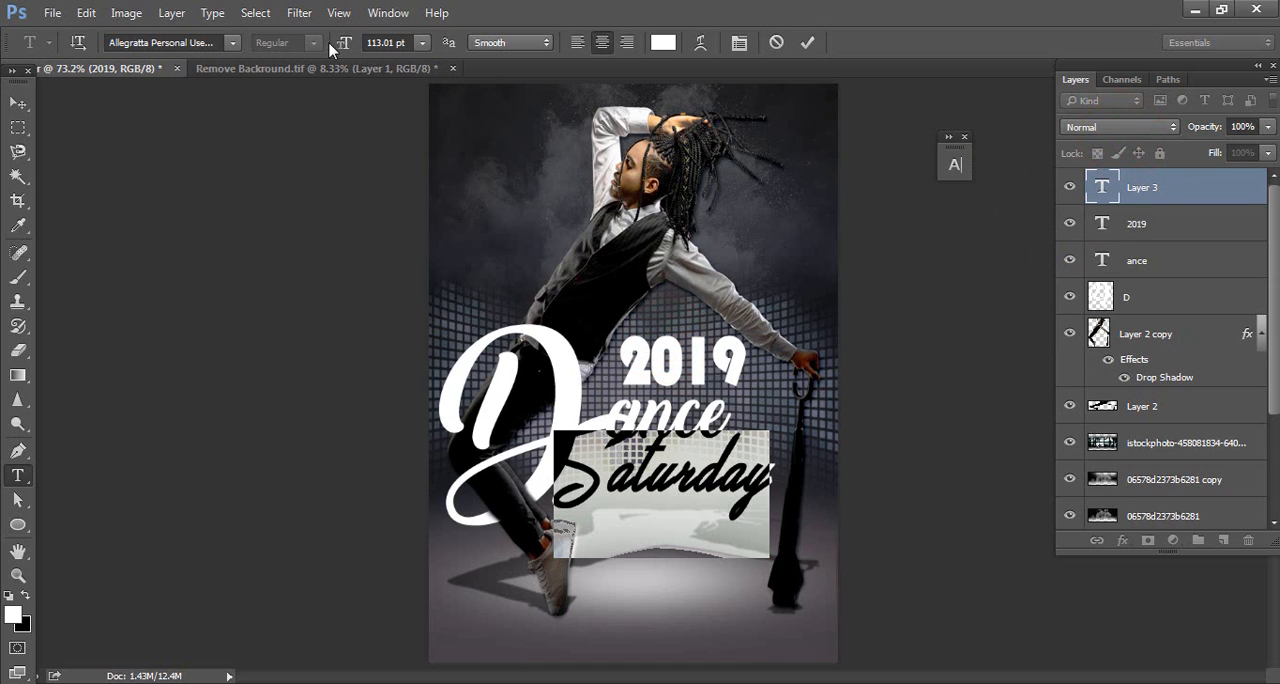
Reduce the size of the Saturday text and move it below "ance", clear of the D's tail
left_click_drag(343, 44, 321, 48)
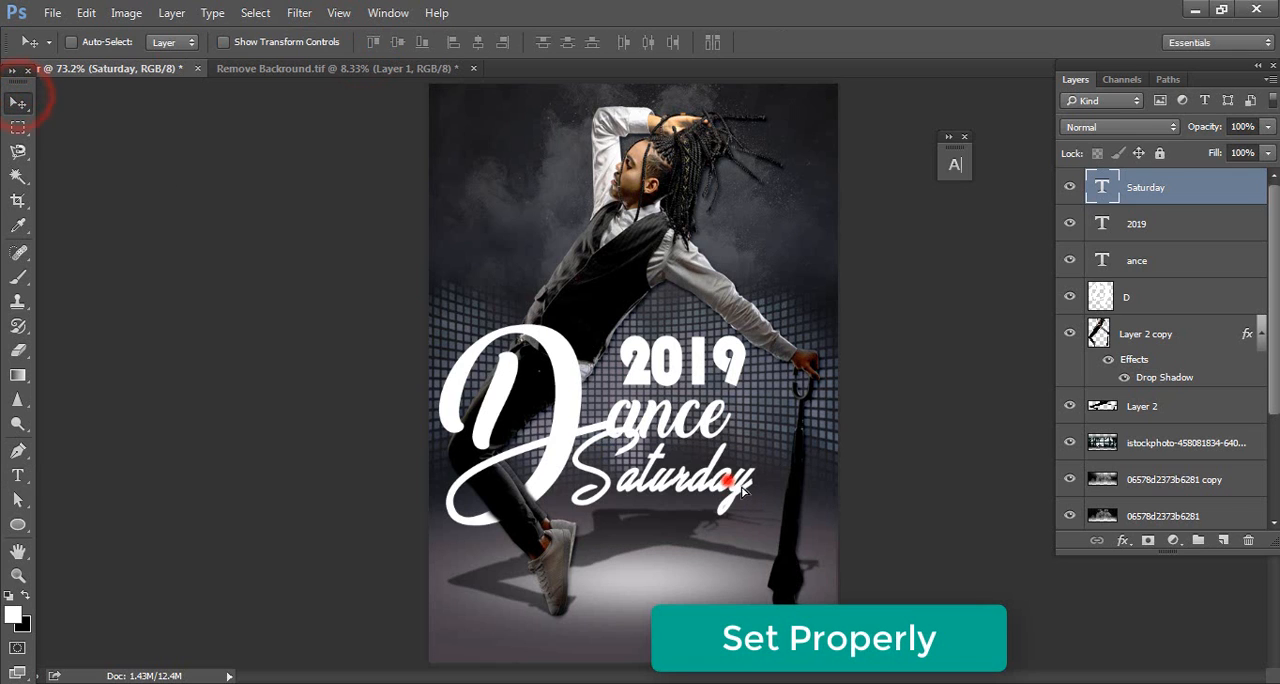
left_click_drag(742, 488, 748, 512)
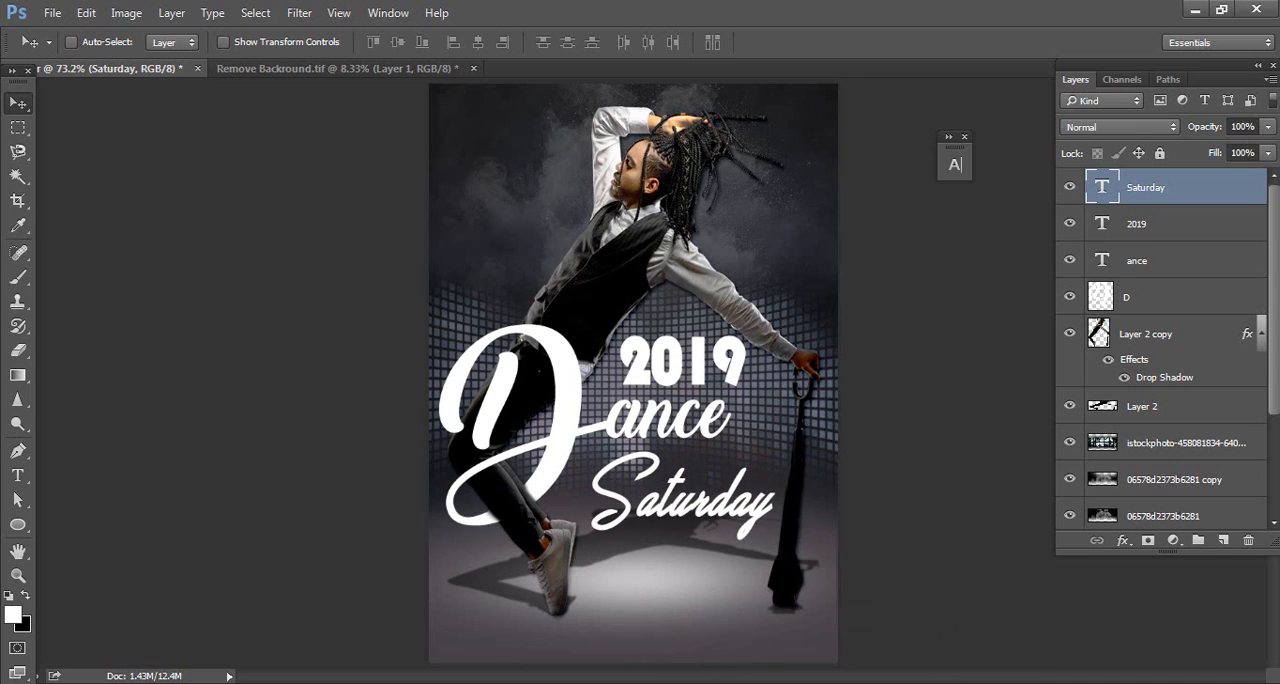
Copy March25th from the matter text file and paste it as a new text layer below Saturday on the poster
key("alt+Tab")
left_click_drag(332, 276, 220, 276)
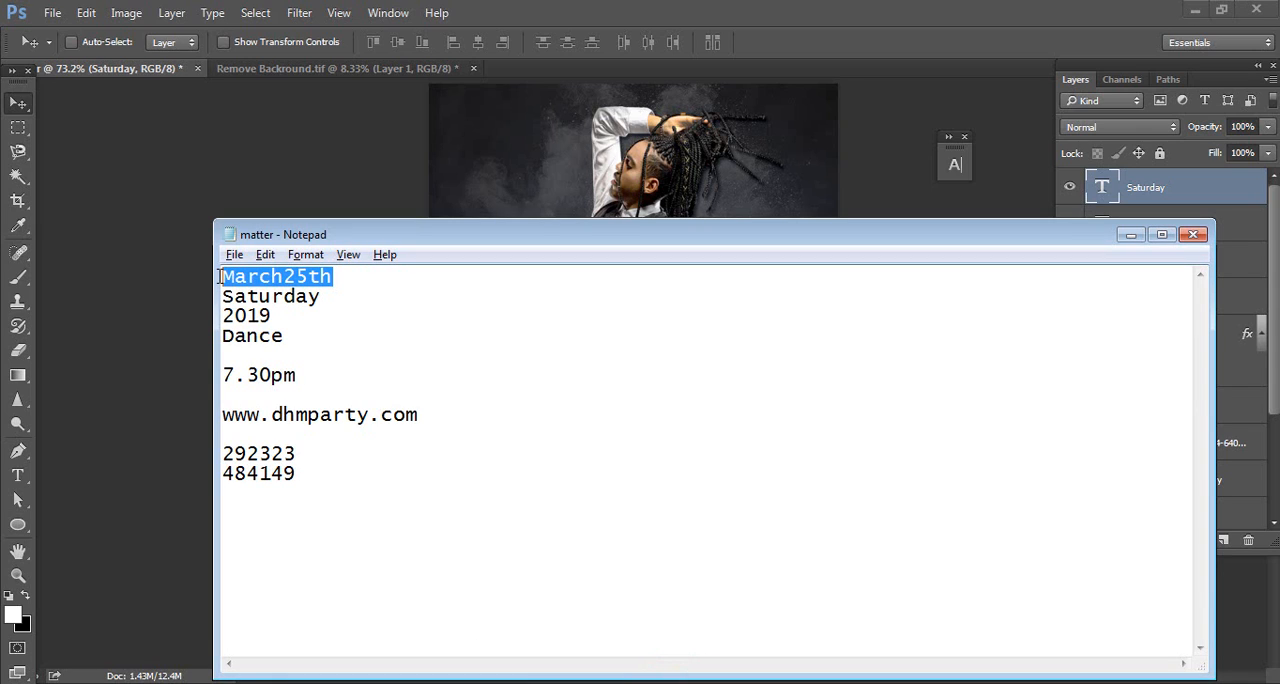
key("ctrl+c")
key("alt+Tab")
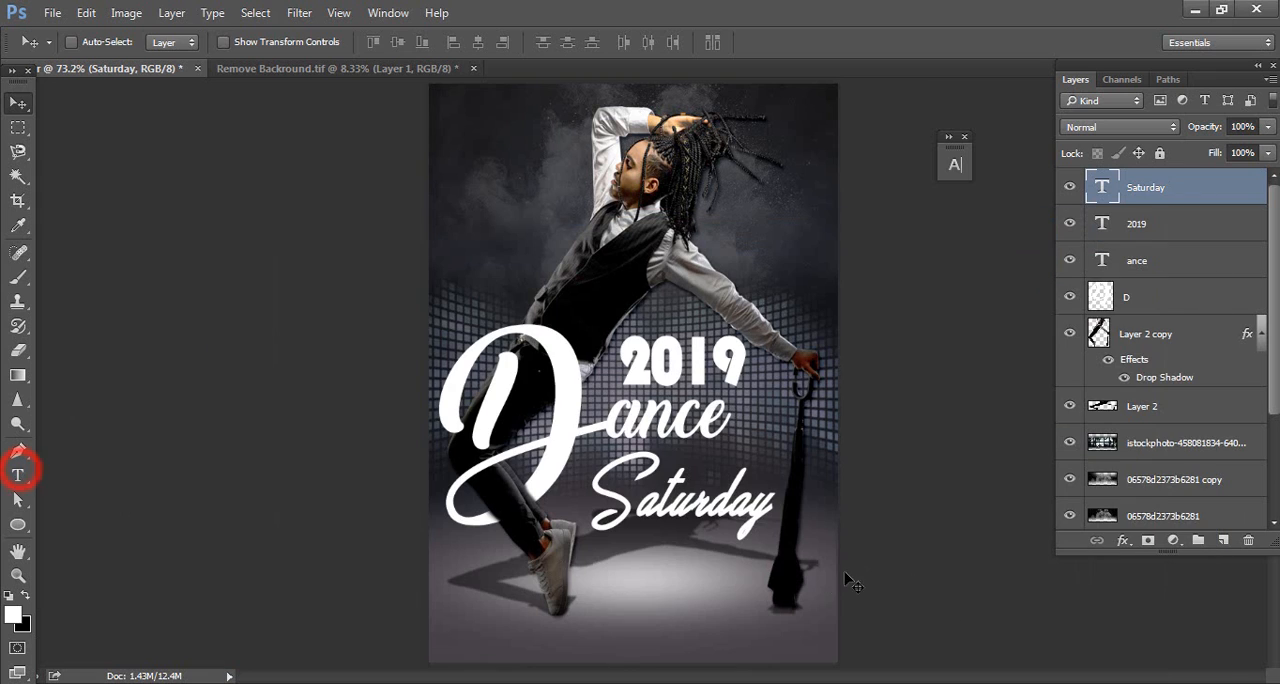
left_click(20, 477)
key("ctrl+v")
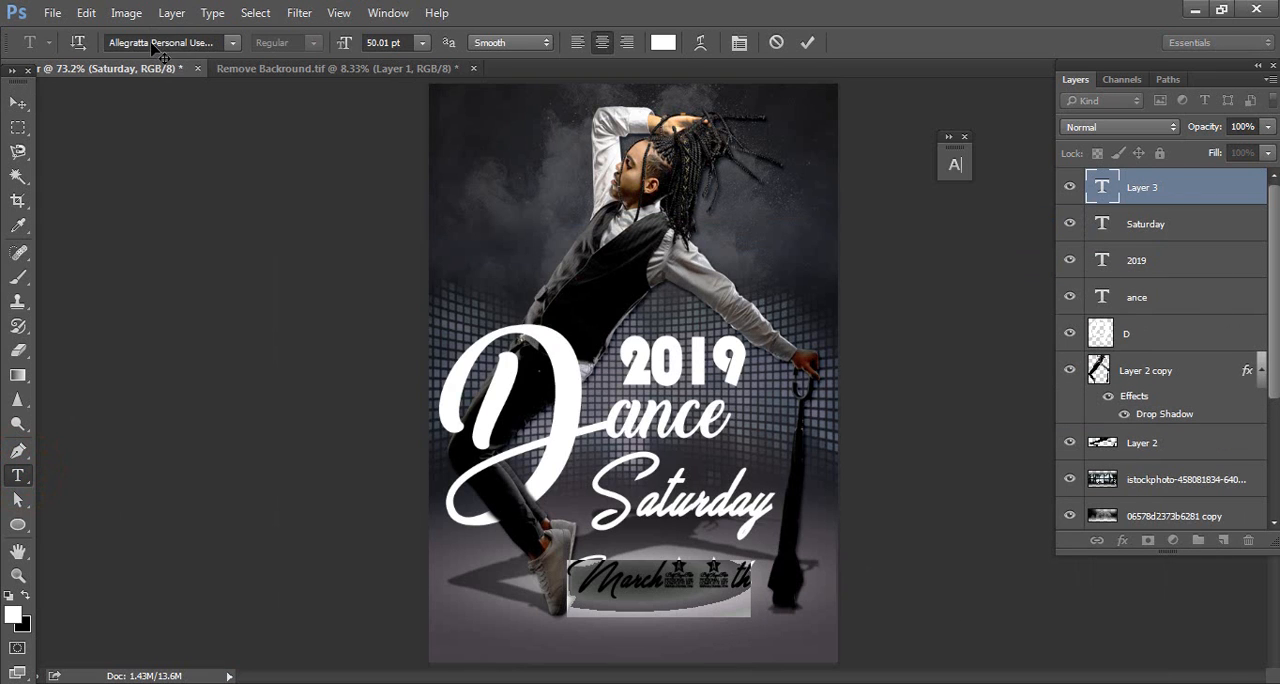
Set the March25th text in Arno Pro Italic Display and move it under the right end of Saturday
left_click(155, 44)
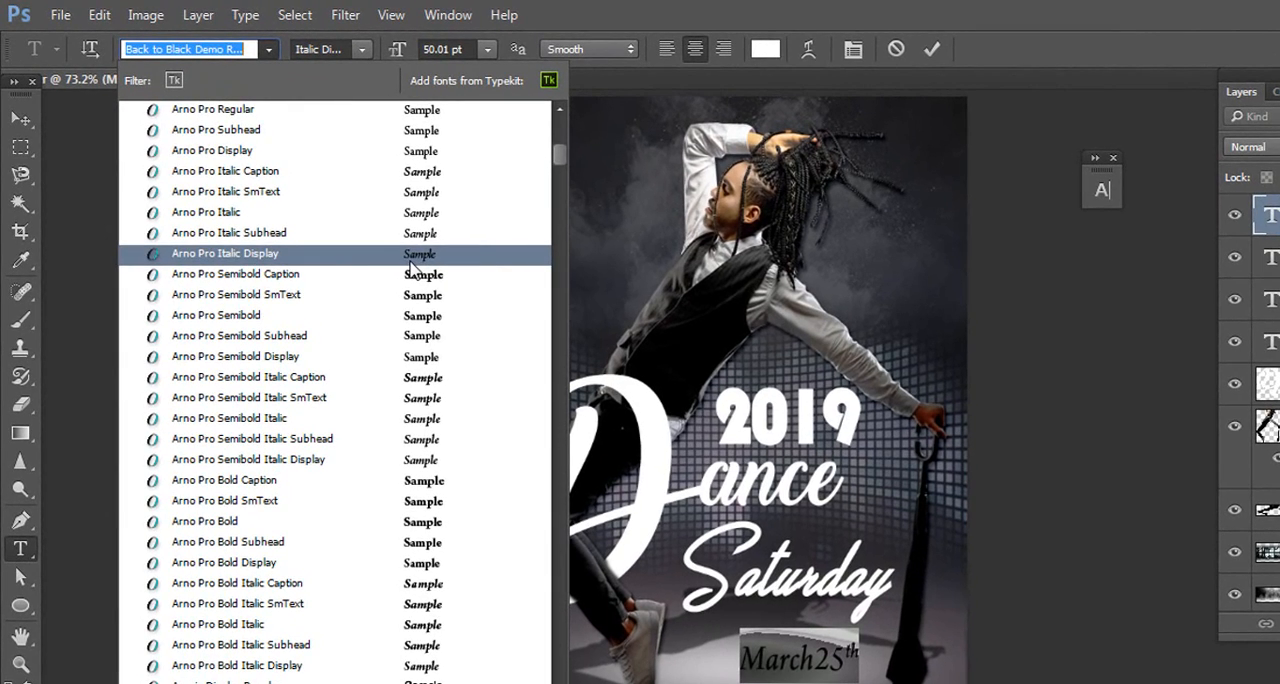
left_click(420, 256)
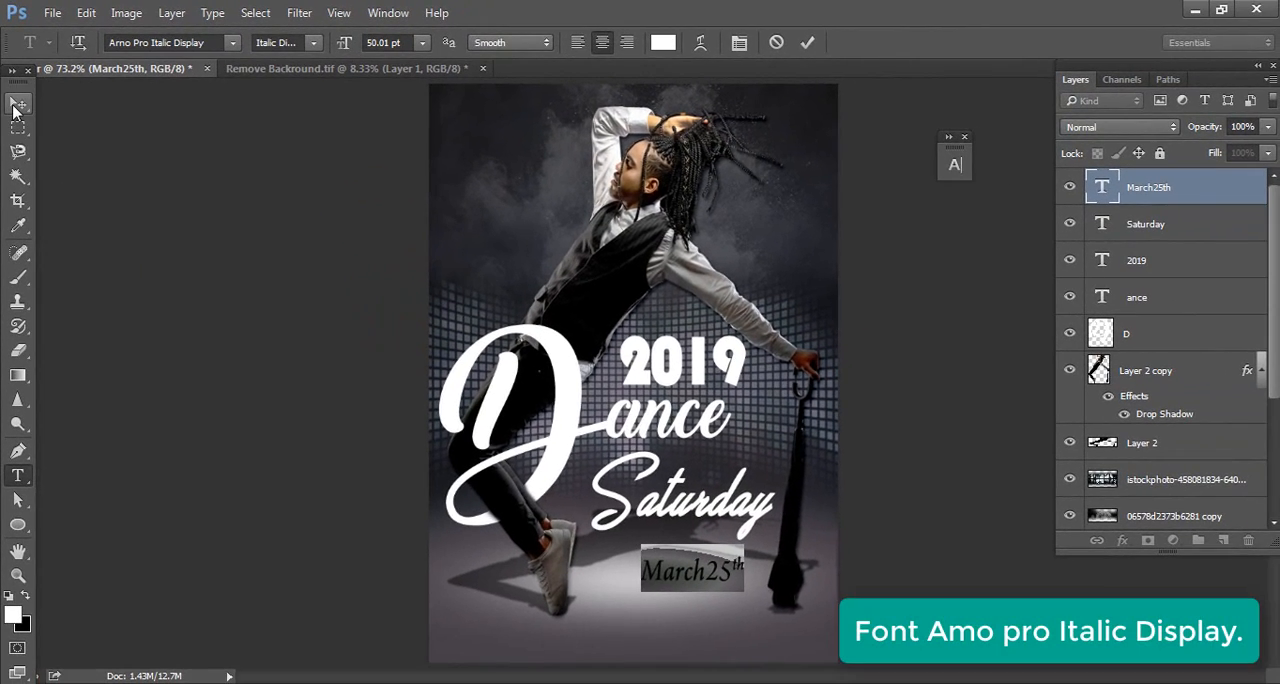
left_click(18, 106)
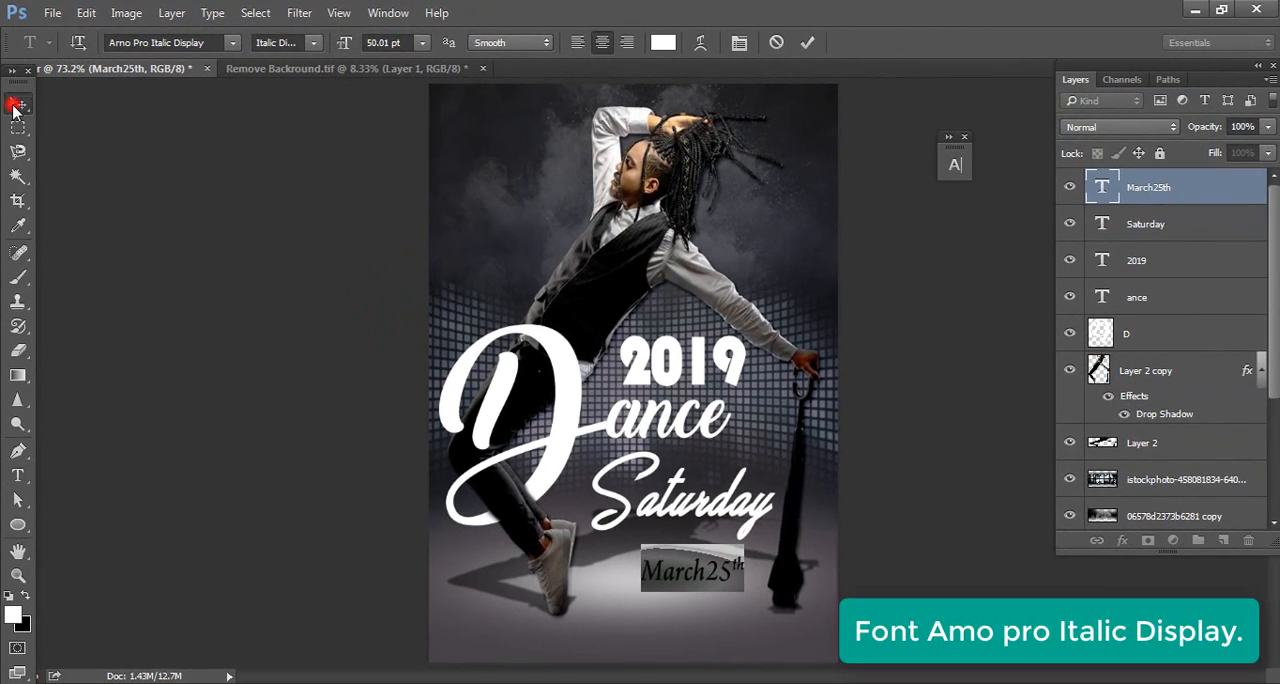
mouse_move(730, 571)
left_mouse_down()
mouse_move(731, 583)
mouse_move(749, 574)
left_mouse_up()
Tighten the tracking of the March25th text to -18 and leave text editing
double_click(1102, 187)
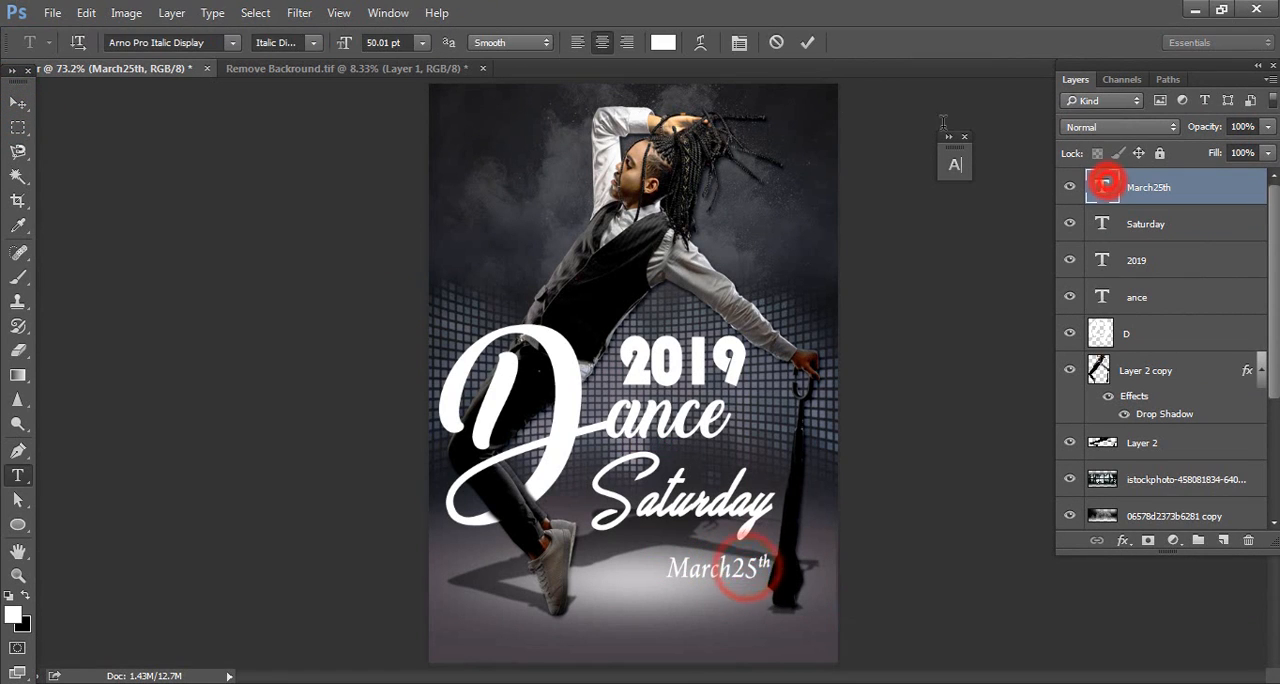
left_click(740, 42)
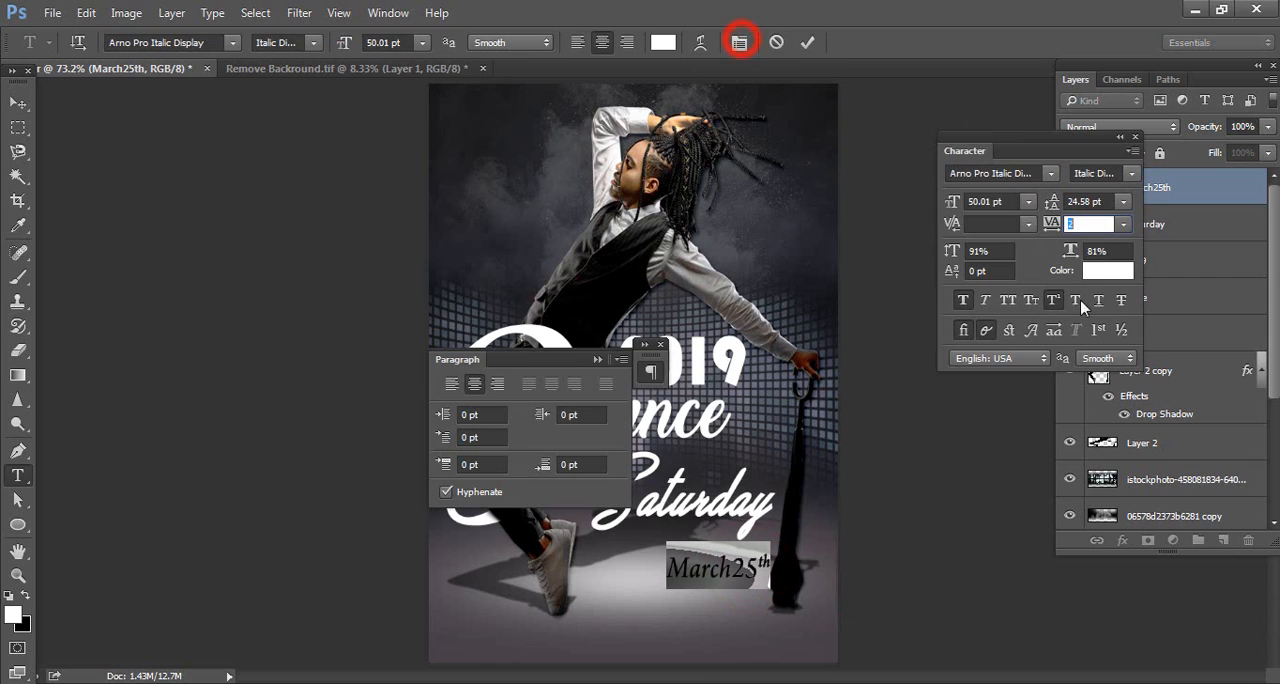
left_click_drag(1050, 221, 1050, 223)
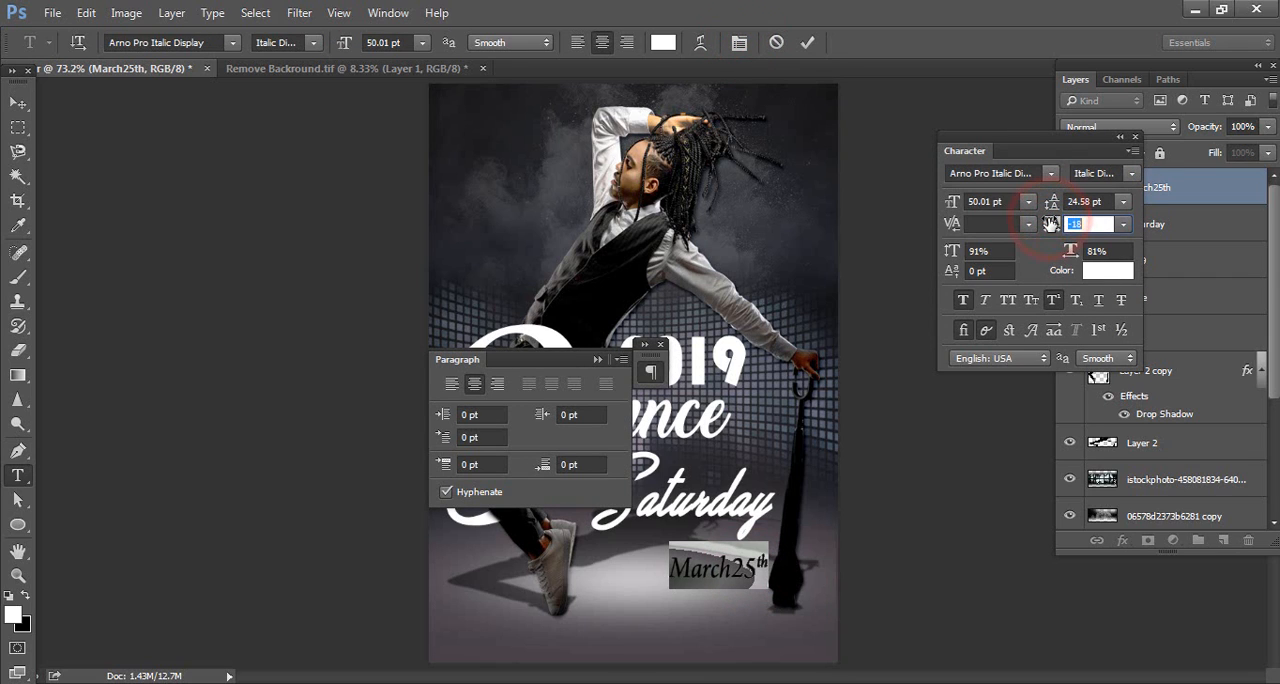
left_click(657, 344)
left_click(1135, 136)
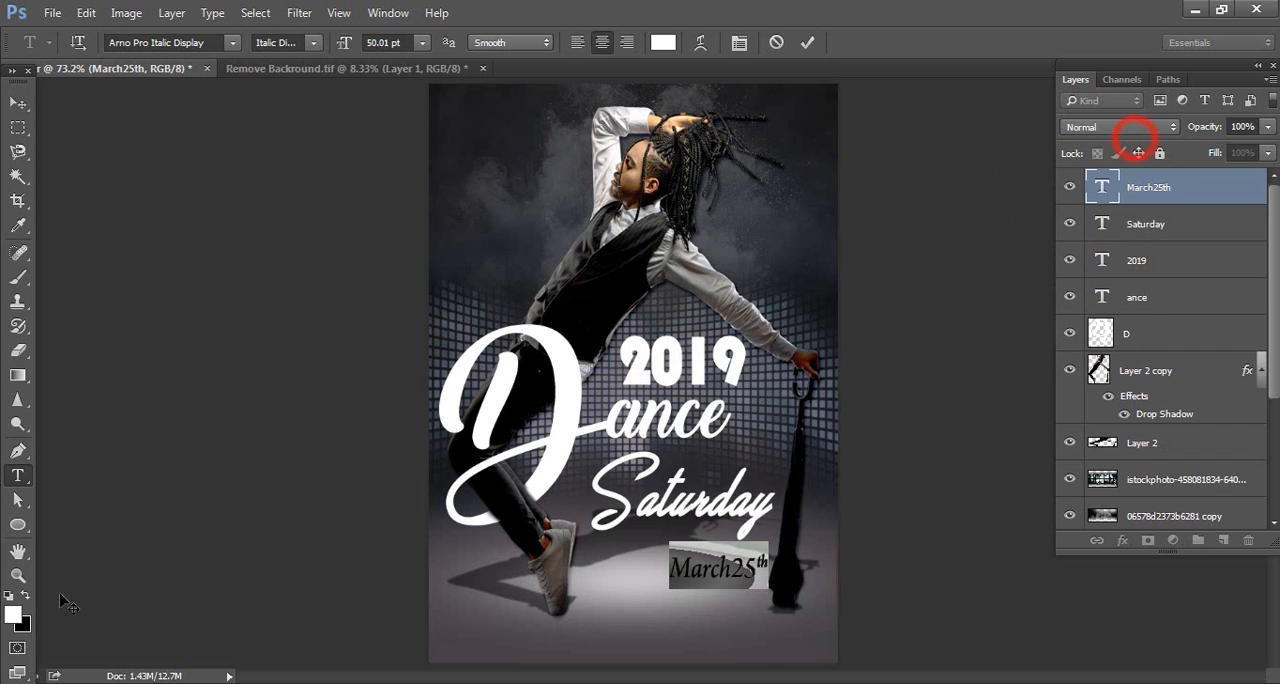
left_click(20, 104)
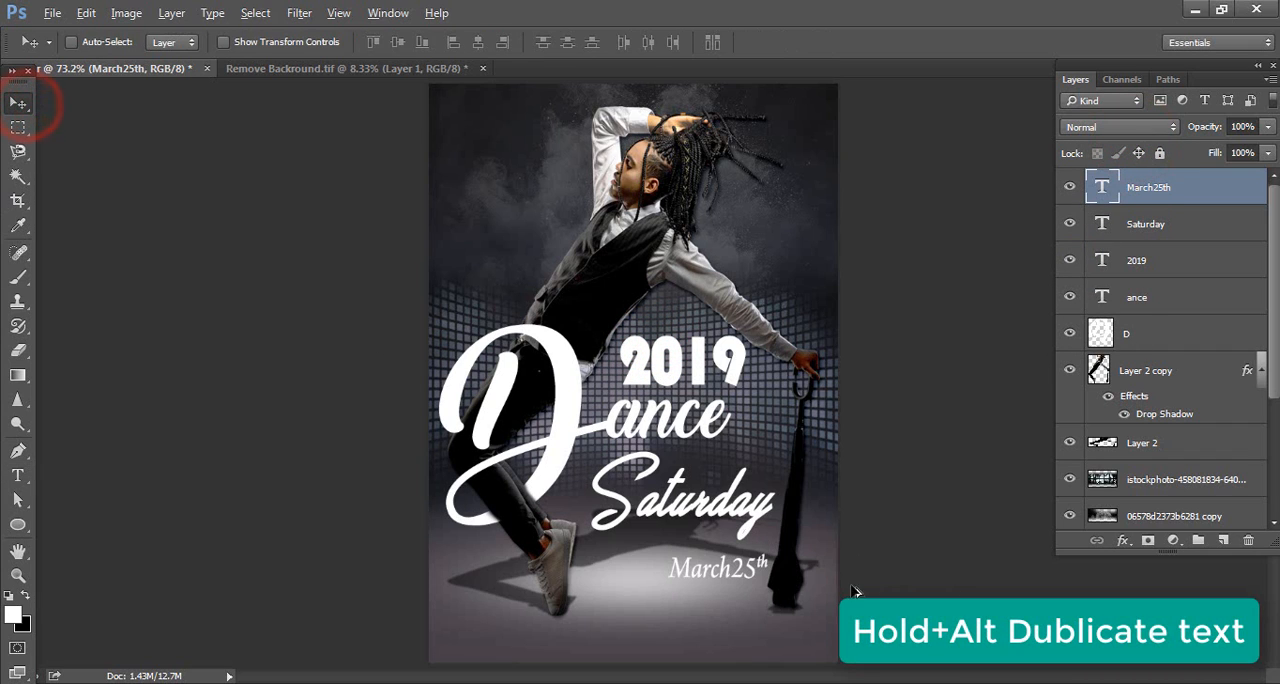
Duplicate the March25th text just below itself and replace the copy's wording with 7.30pm copied from the matter text file
left_click_drag(745, 582, 745, 609)
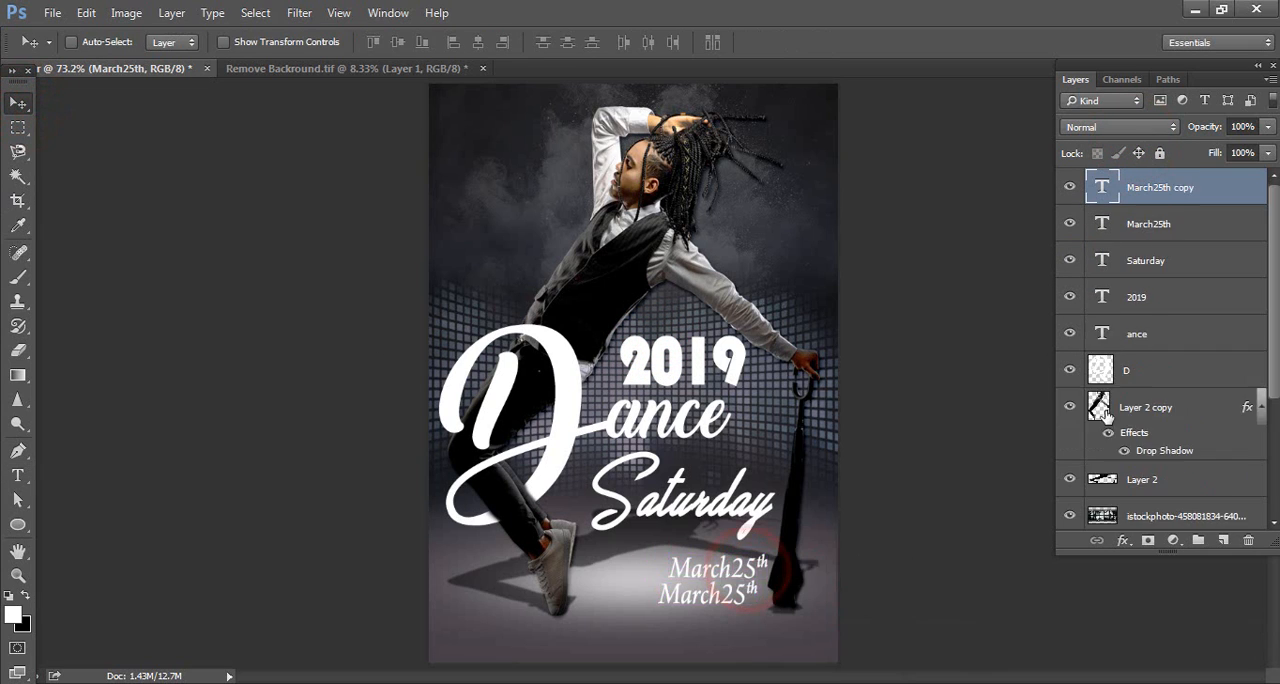
double_click(1103, 187)
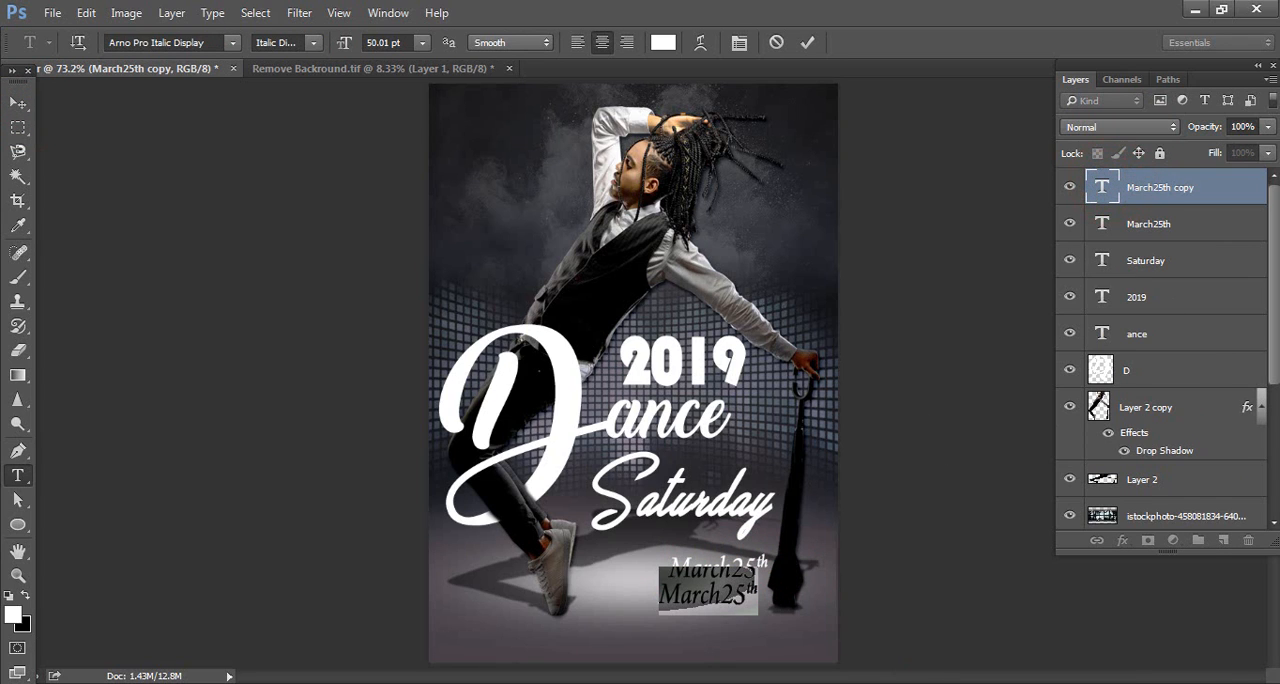
left_click(665, 682)
left_click_drag(297, 372, 211, 379)
left_click(664, 682)
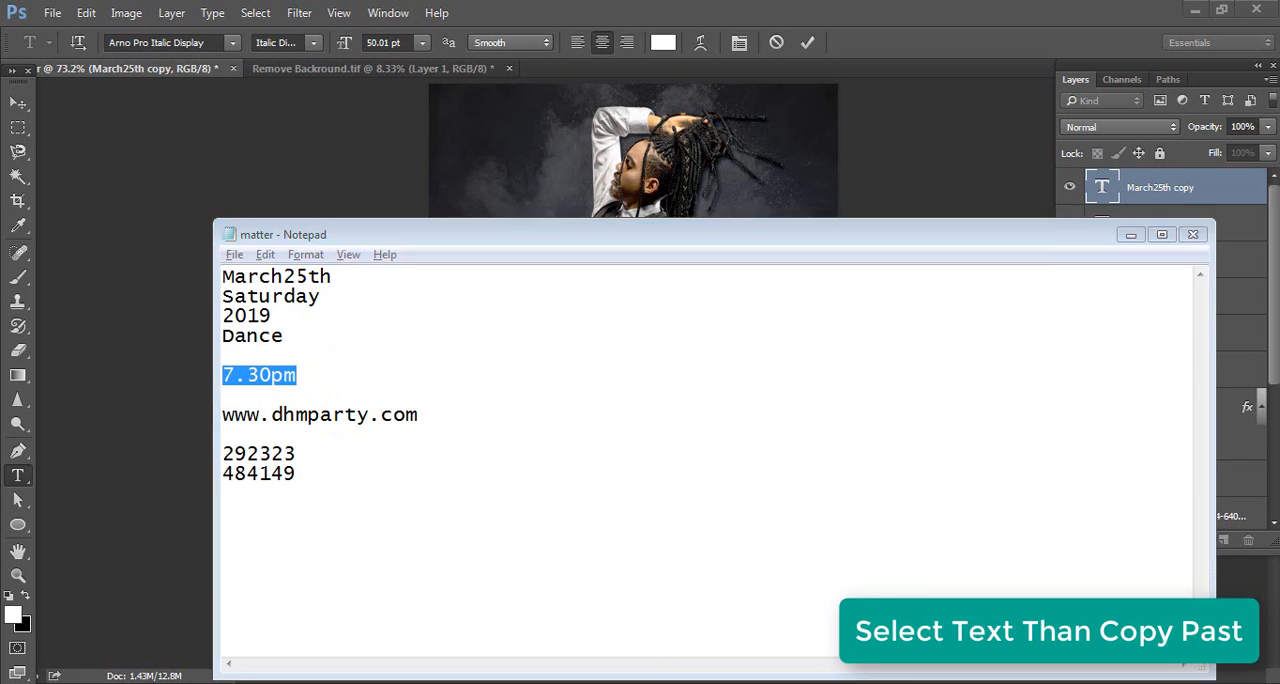
key("ctrl+v")
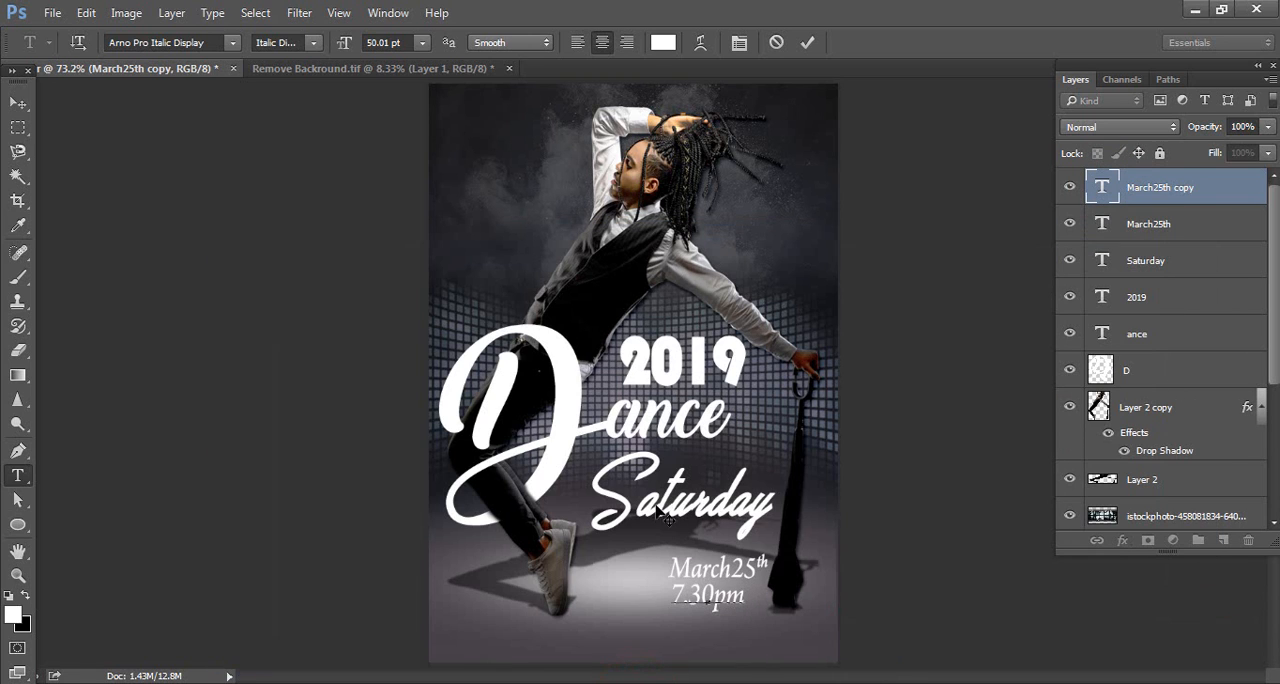
left_click(18, 103)
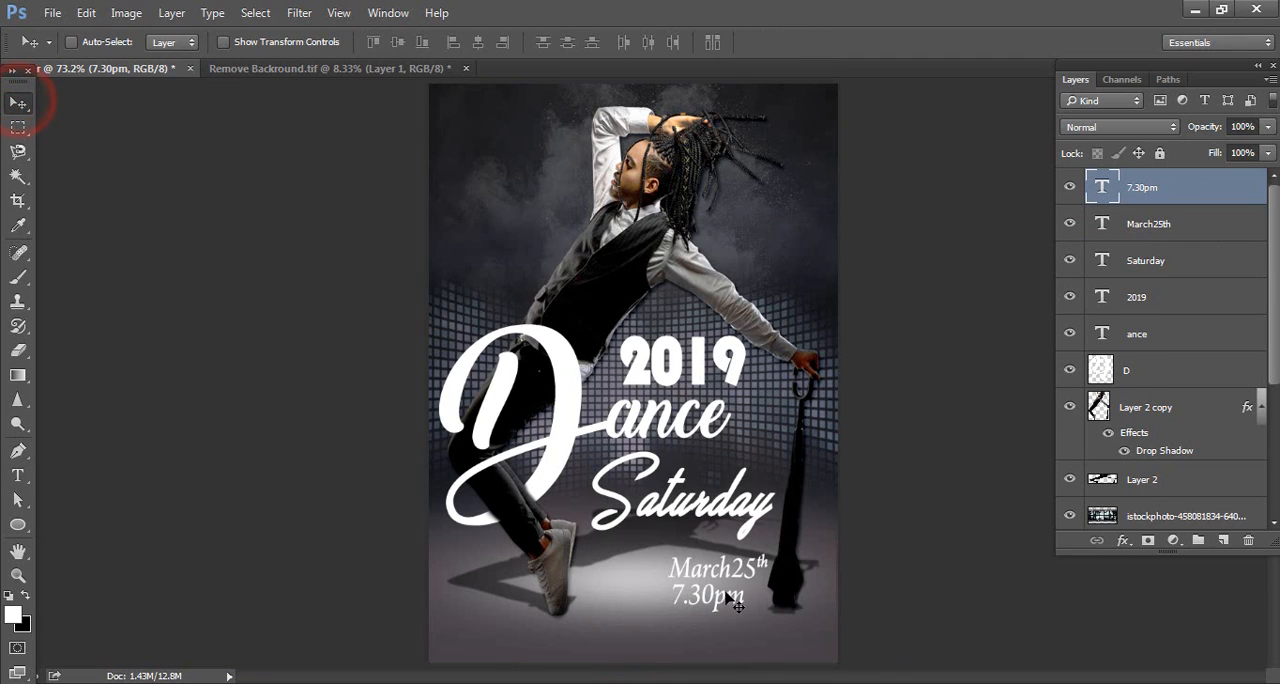
Center the 7.30pm text under March25th and move both lines together up and left beneath Saturday, beside the dancer's shoe
left_click_drag(733, 600, 747, 610)
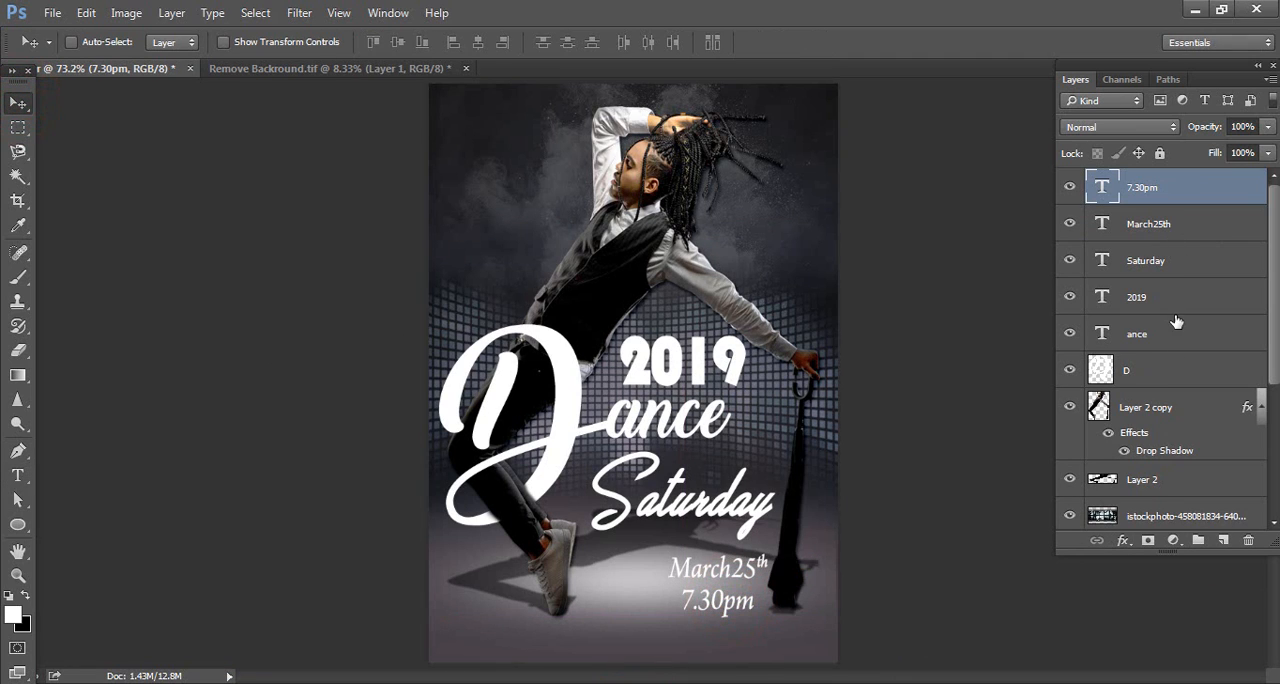
left_click(1178, 238, "shift")
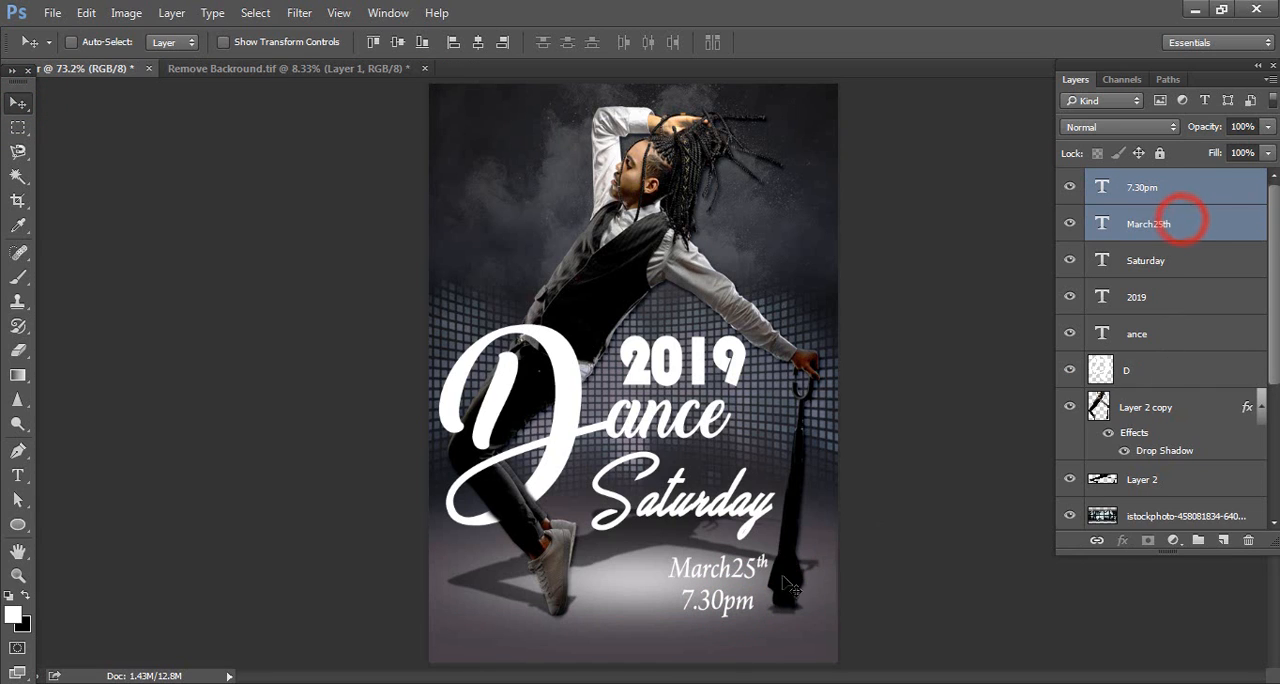
left_click_drag(748, 580, 689, 555)
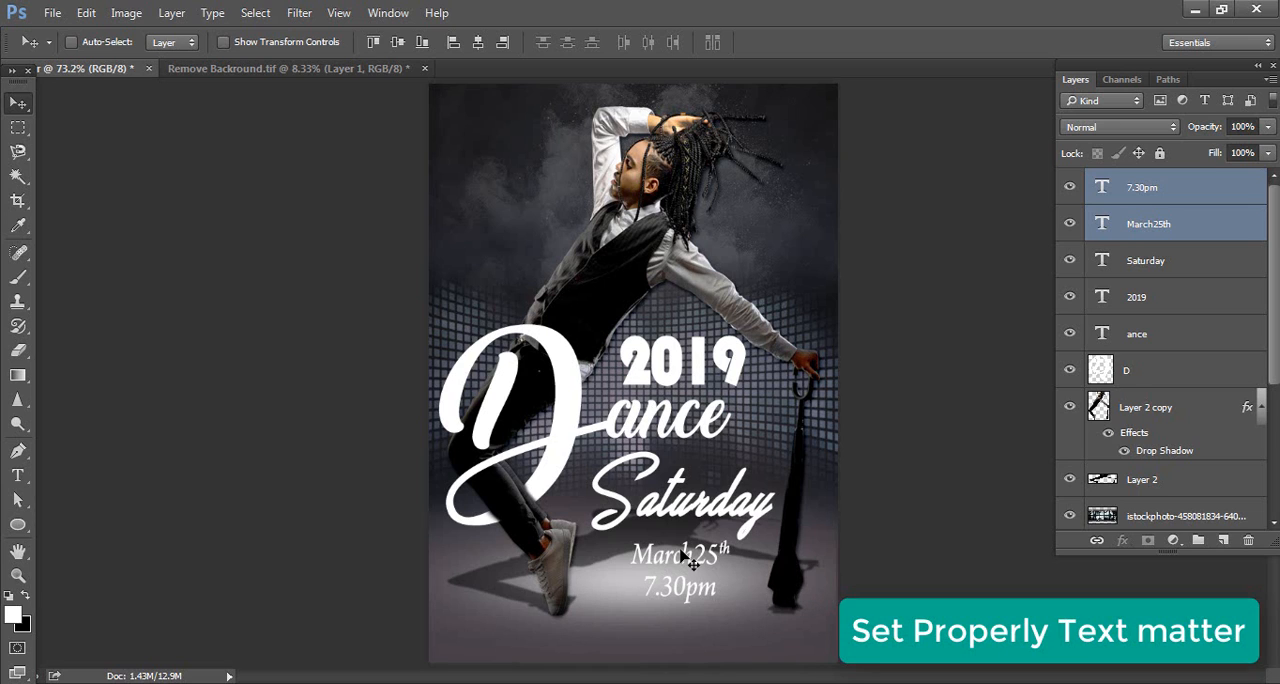
left_click_drag(693, 563, 683, 563)
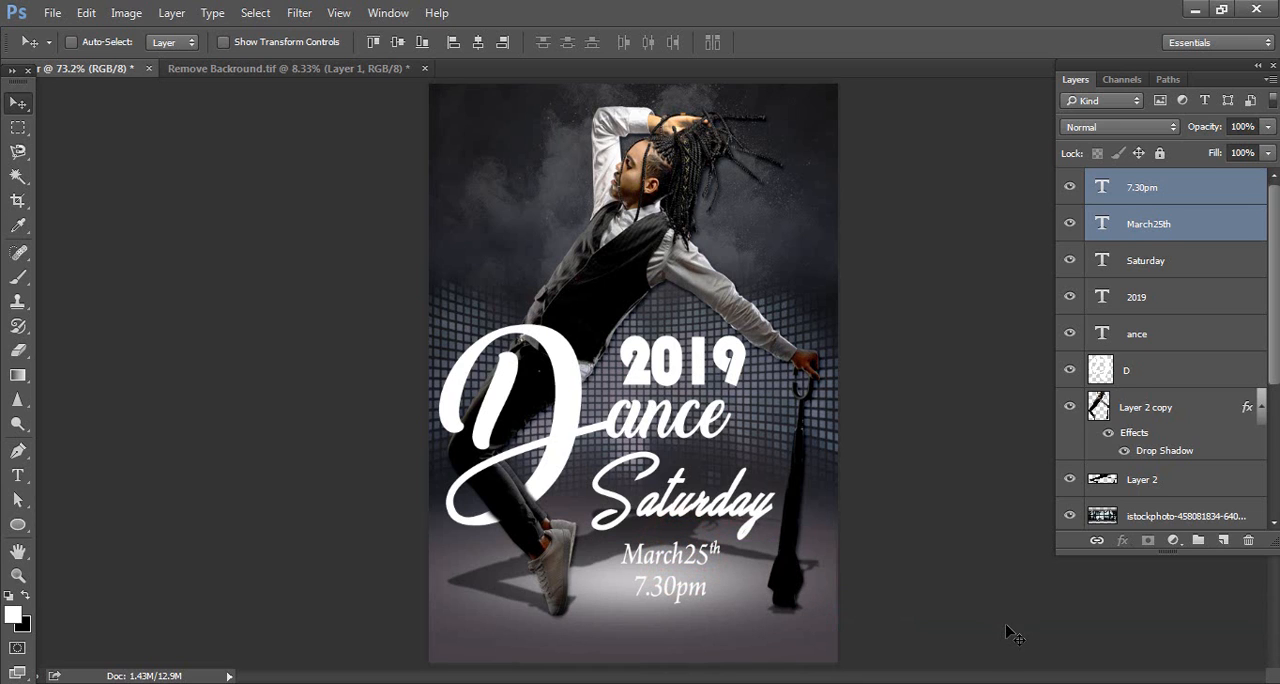
Convert the D layer to a smart object and open its contents for editing
left_click(1090, 371)
right_click(1160, 372)
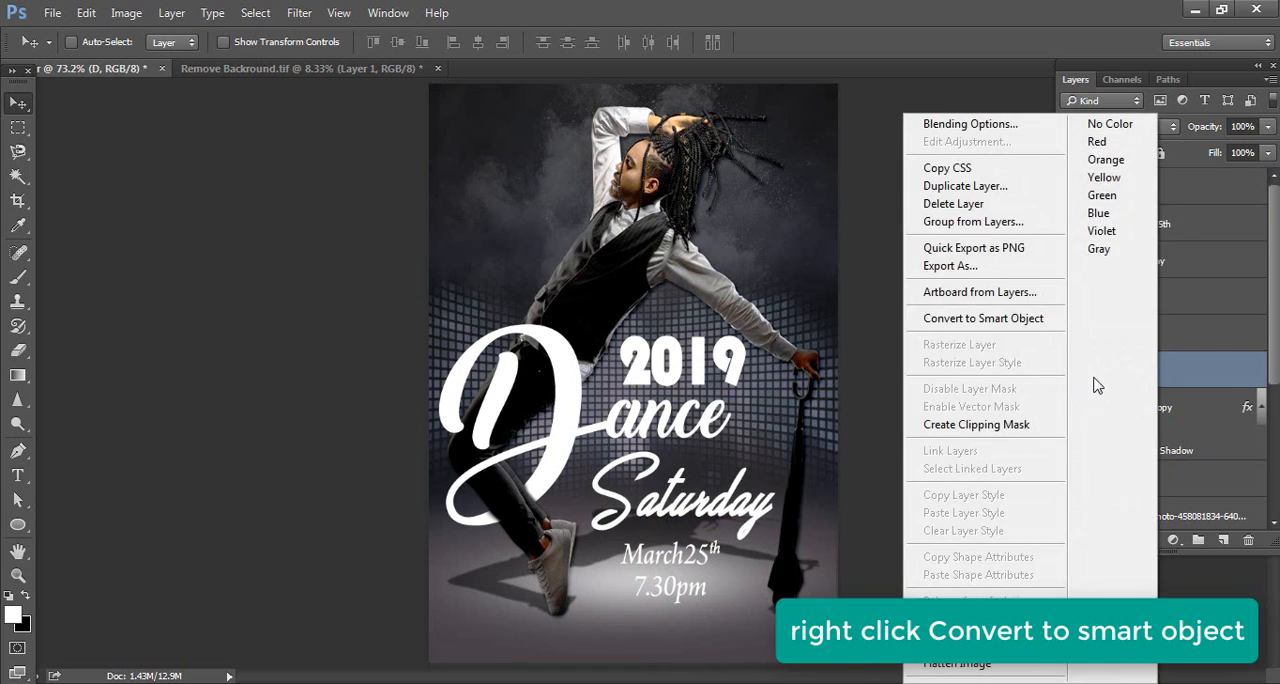
left_click(988, 320)
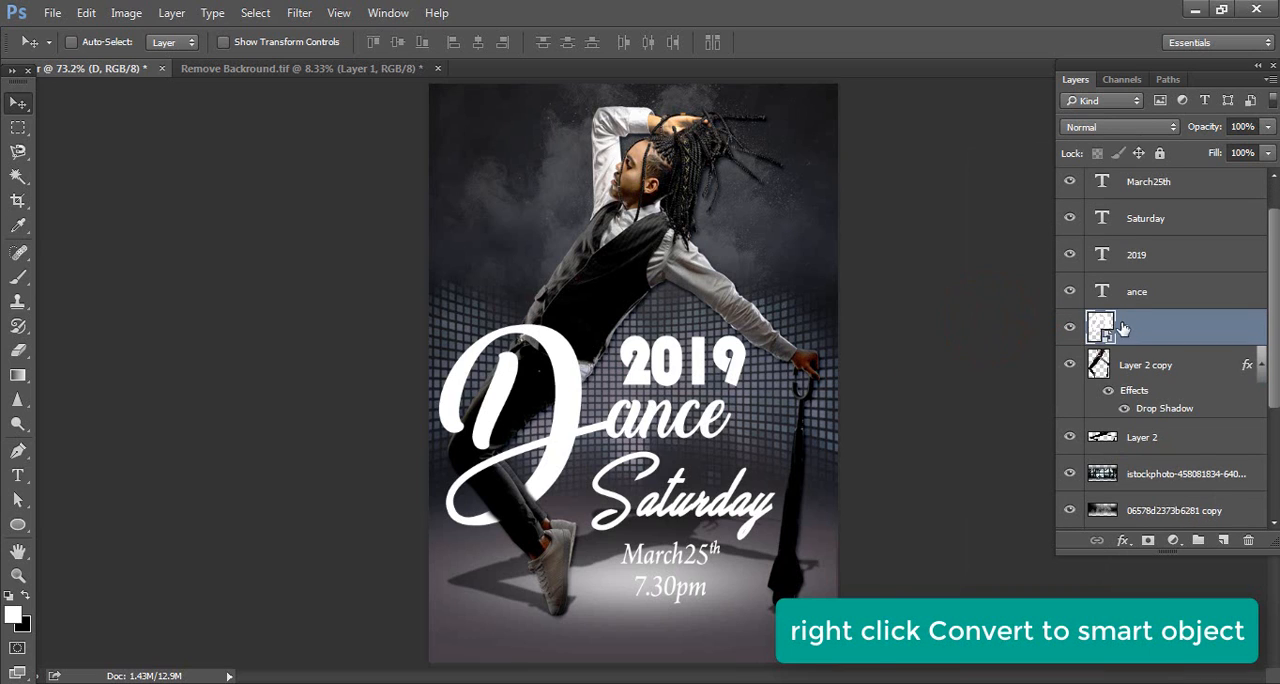
double_click(1100, 326)
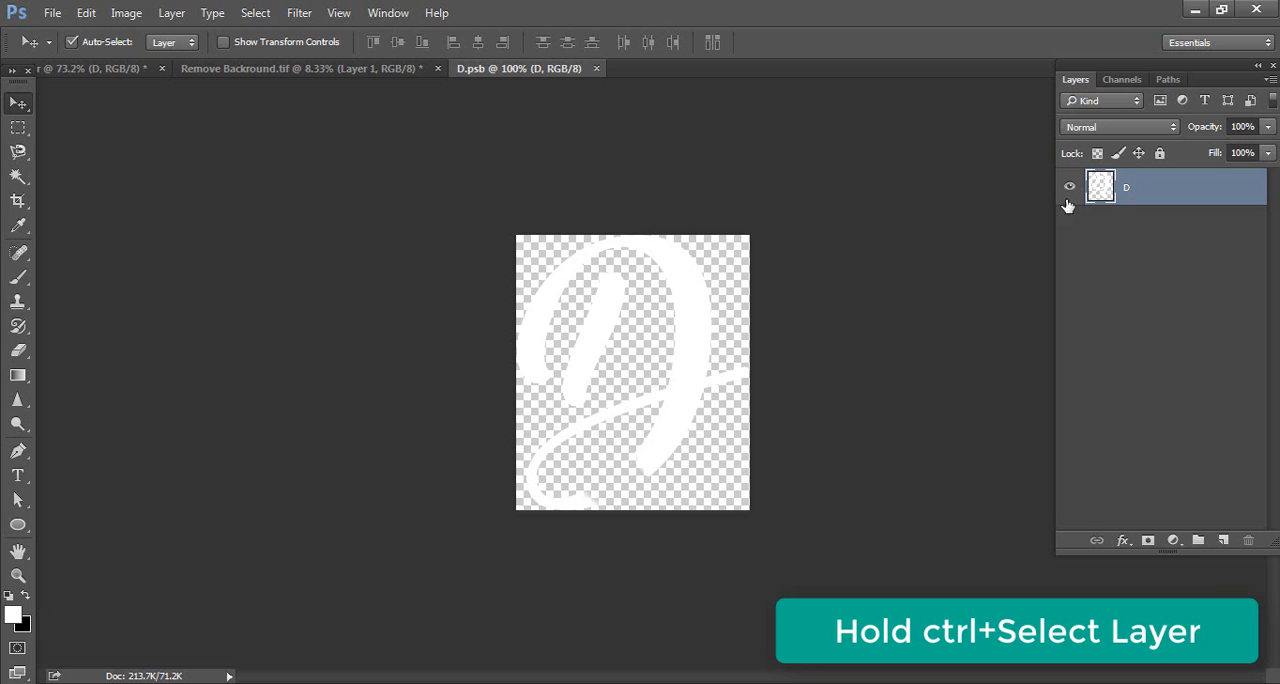
Select the D's outline, fill it with light orange ffb616, deselect, save the smart object and return to the poster
left_click(1100, 188, "ctrl")
left_click(13, 614)
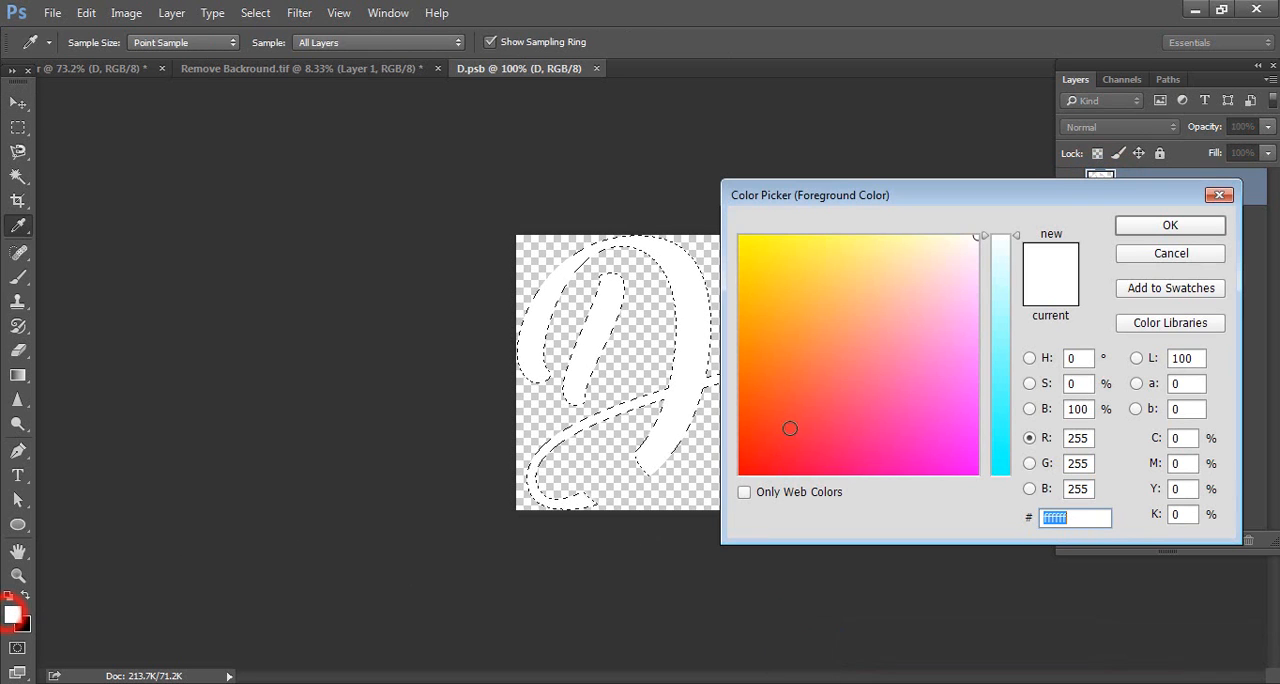
left_click(760, 304)
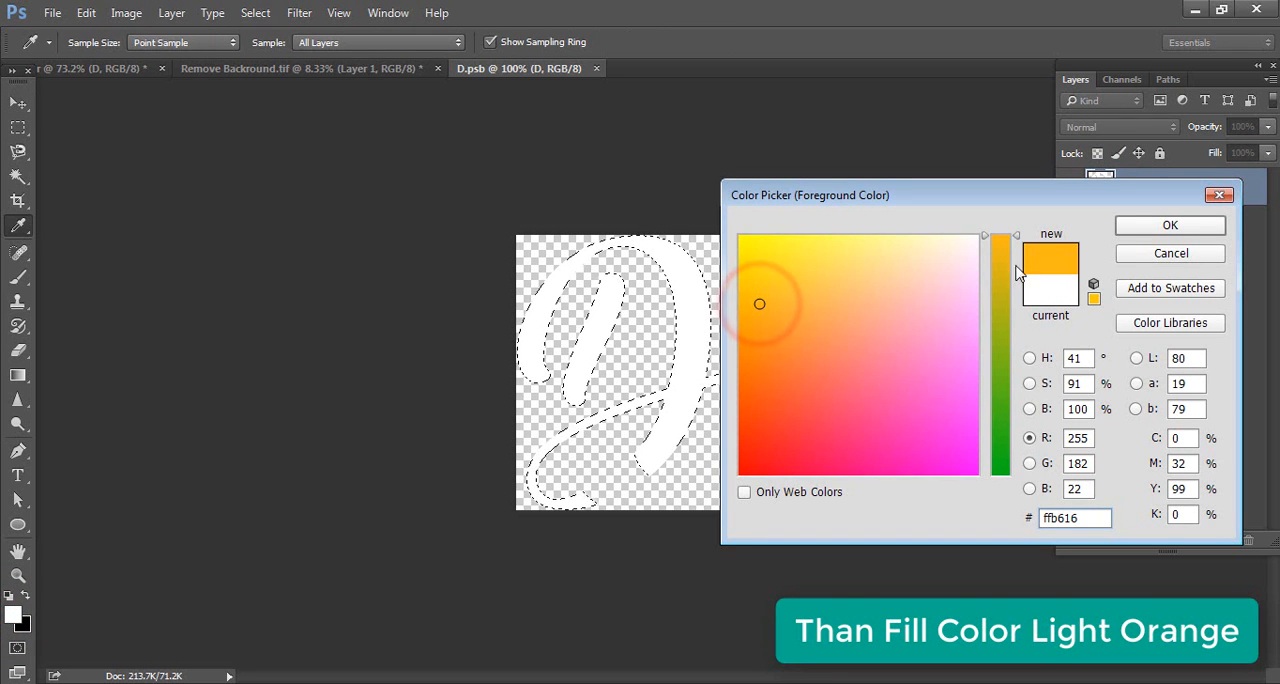
left_click(1150, 231)
key("v")
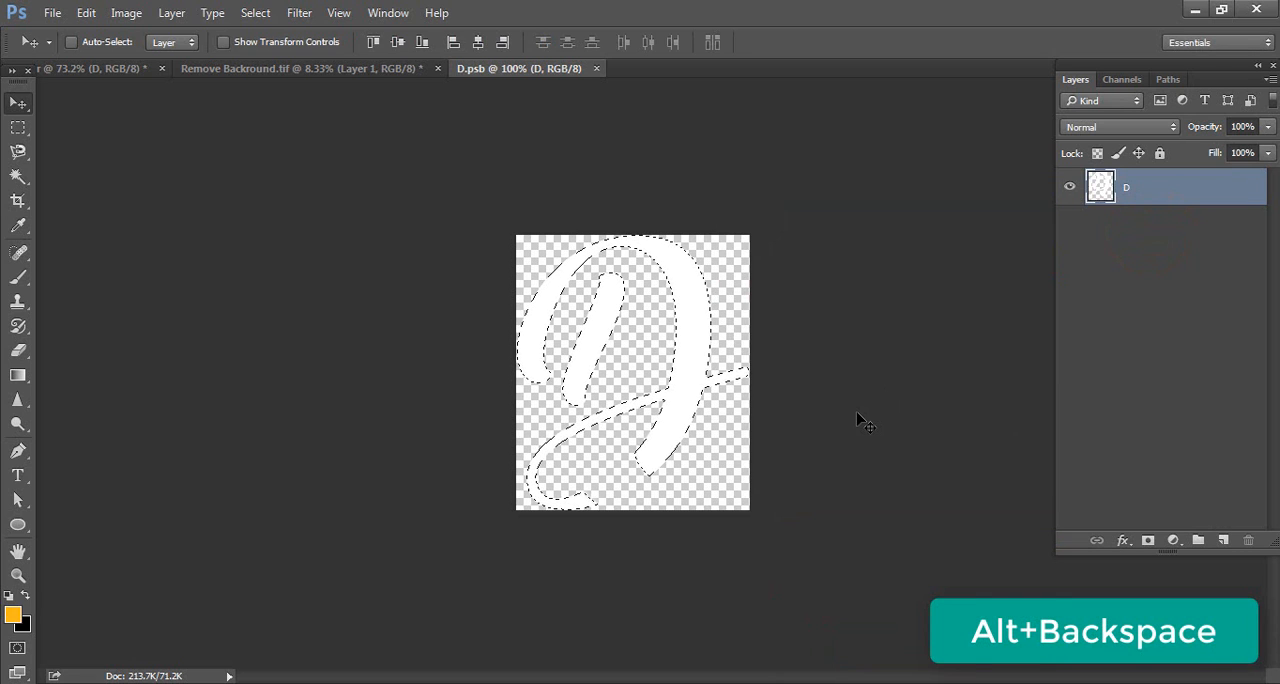
key("alt+BackSpace")
key("ctrl+d")
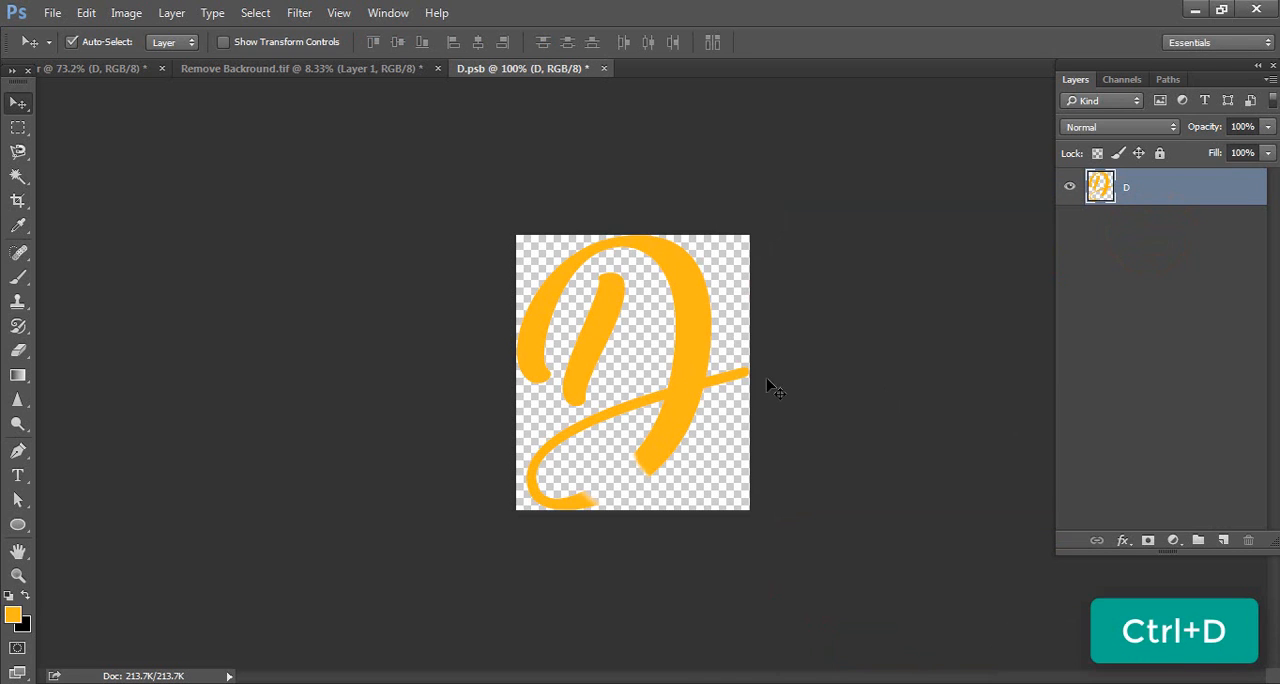
key("ctrl+s")
left_click(82, 70)
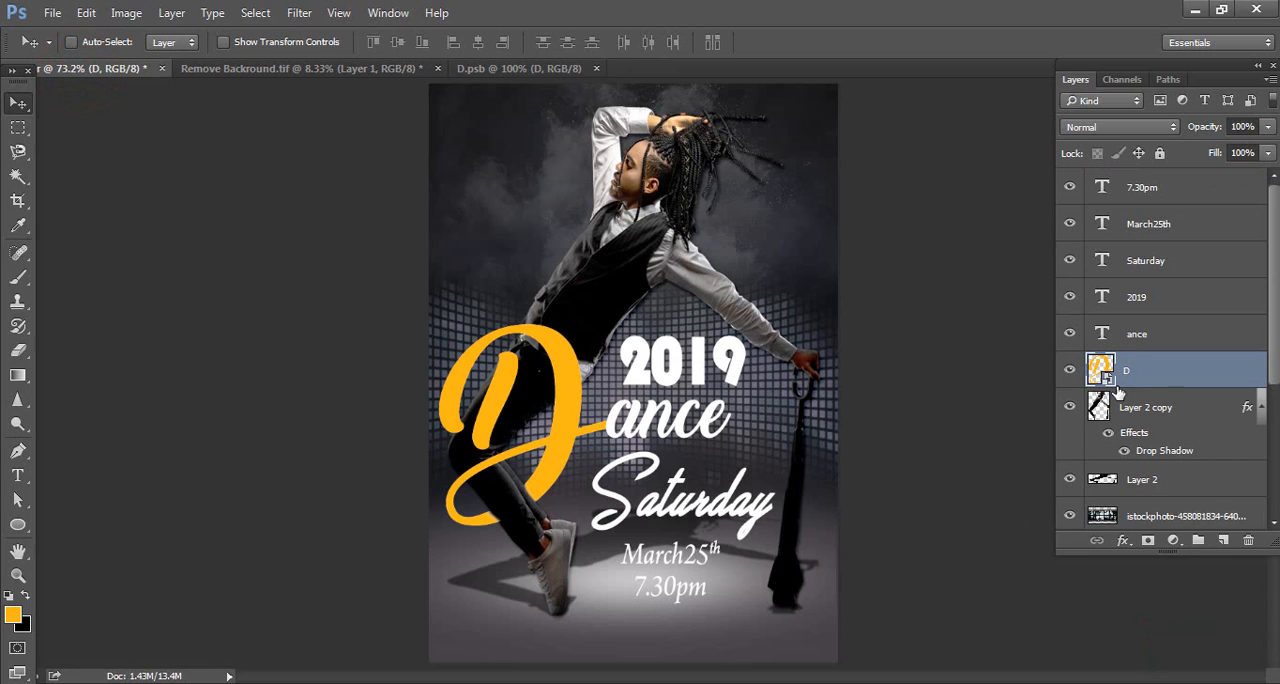
Recolor the "ance" text to orange ffb616 by sampling the color of the D
double_click(1101, 333)
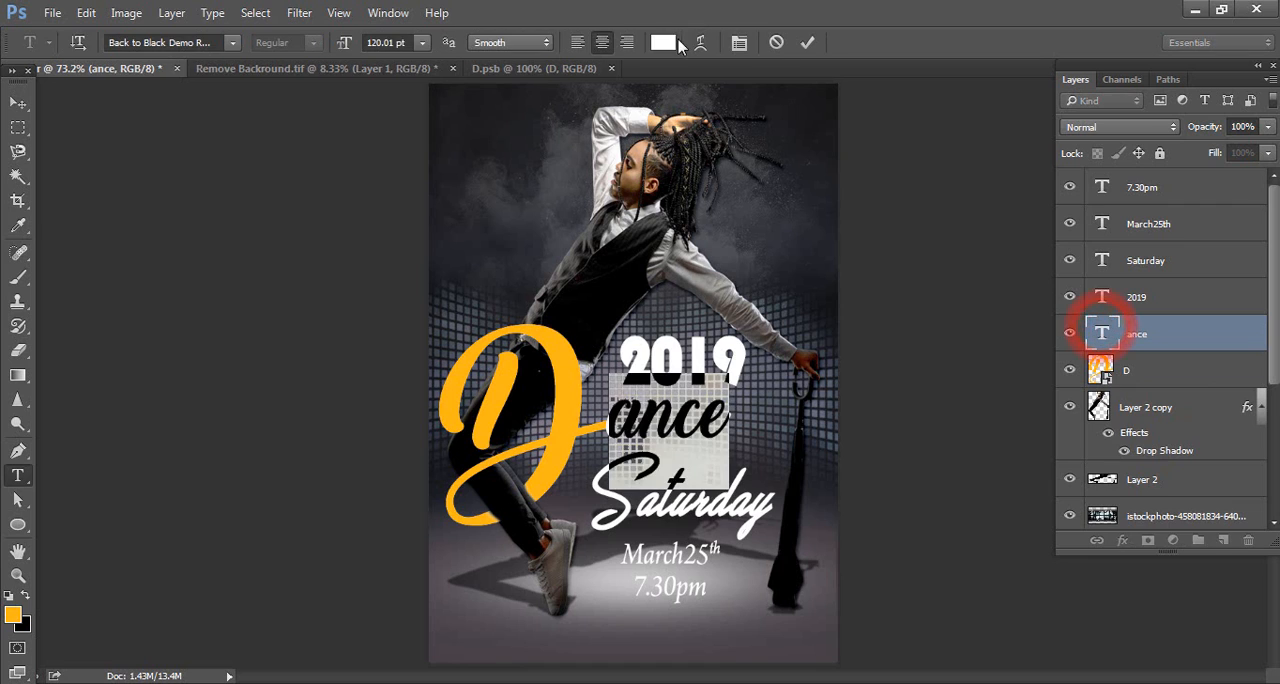
left_click(663, 42)
left_click(565, 362)
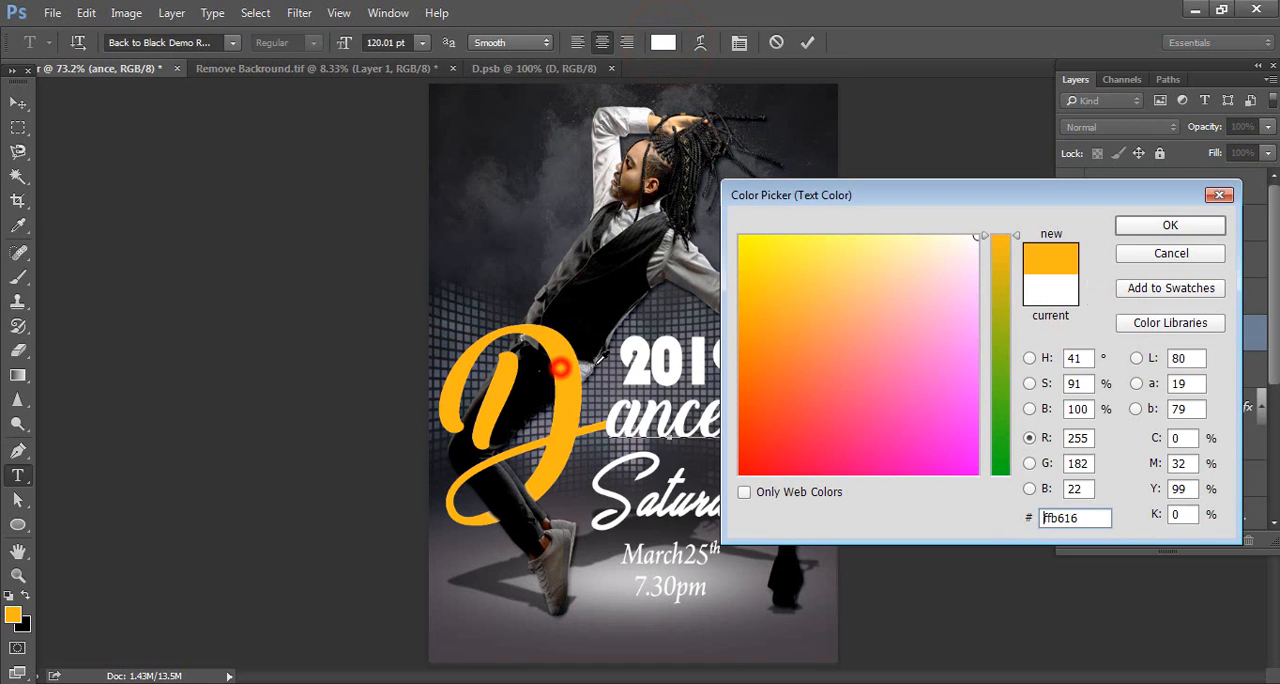
left_click(1170, 225)
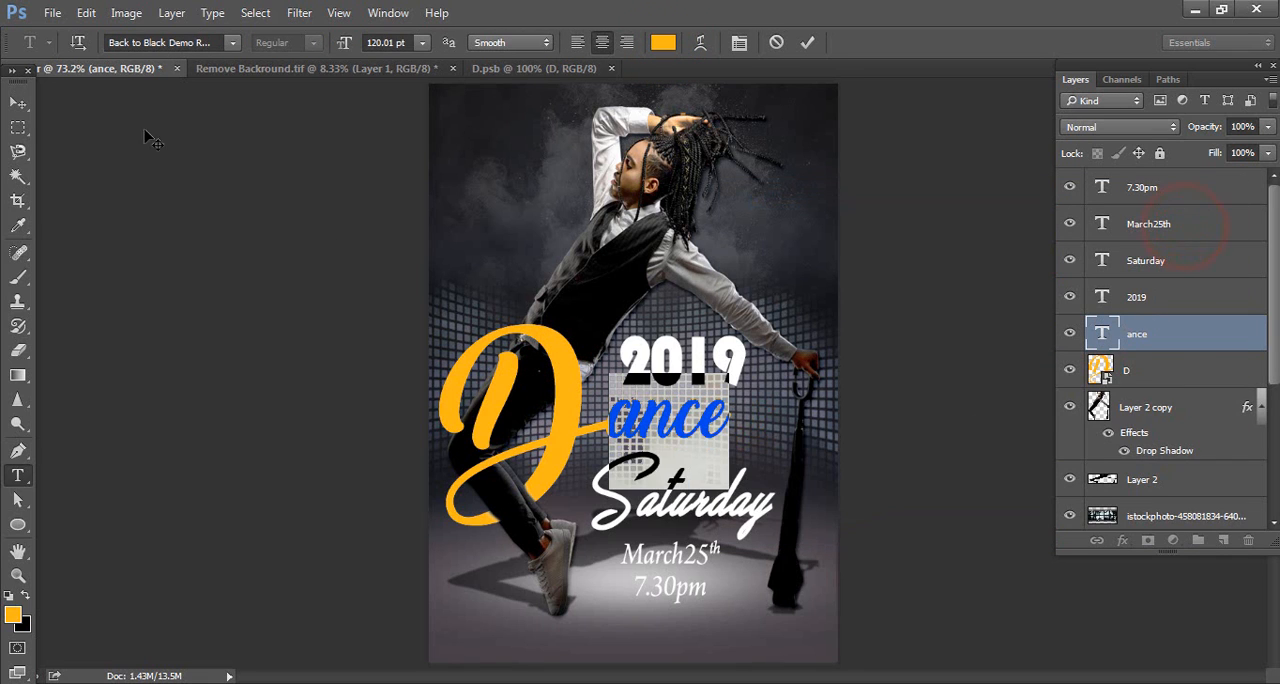
left_click(22, 103)
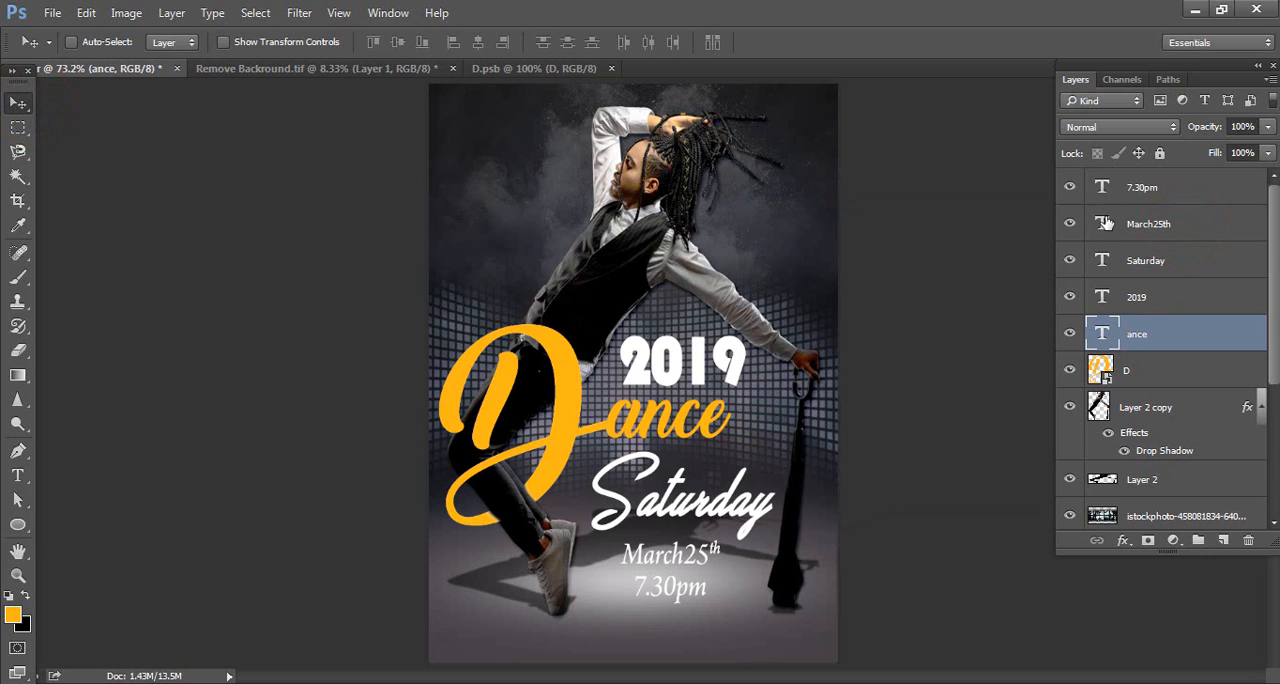
Change the March25th text color to black 000000, sampled from the dancer's vest
double_click(1100, 221)
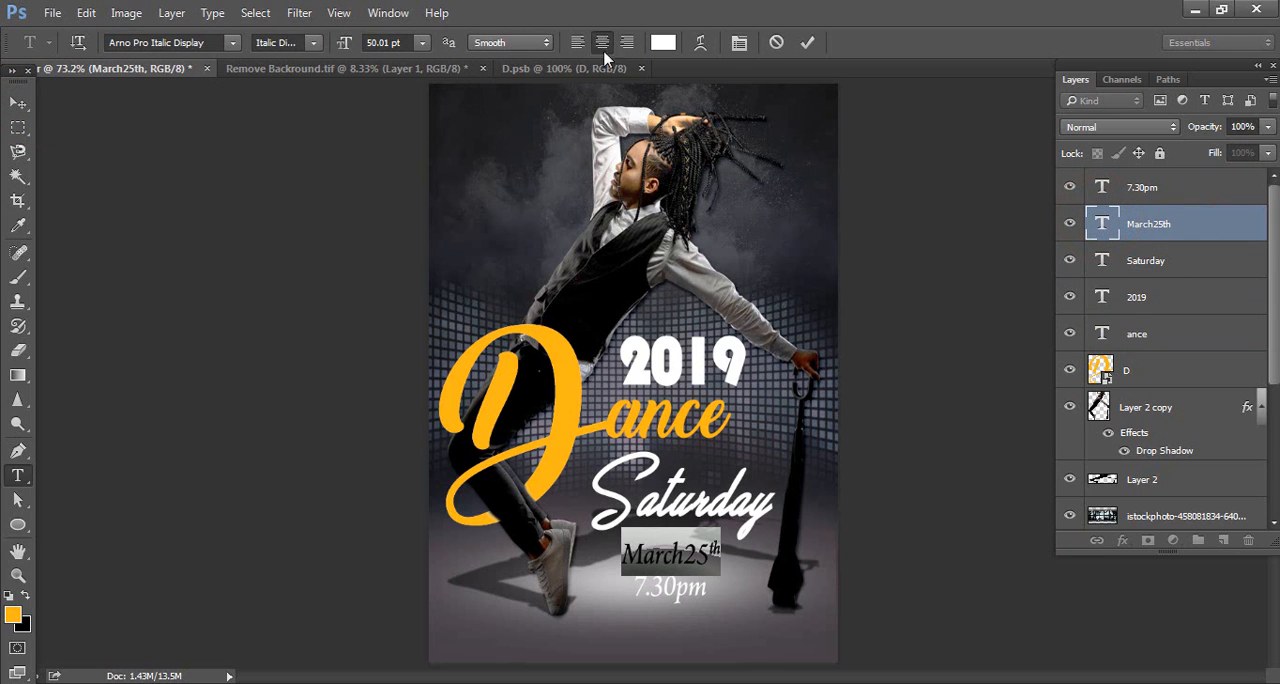
left_click(668, 44)
left_click(608, 274)
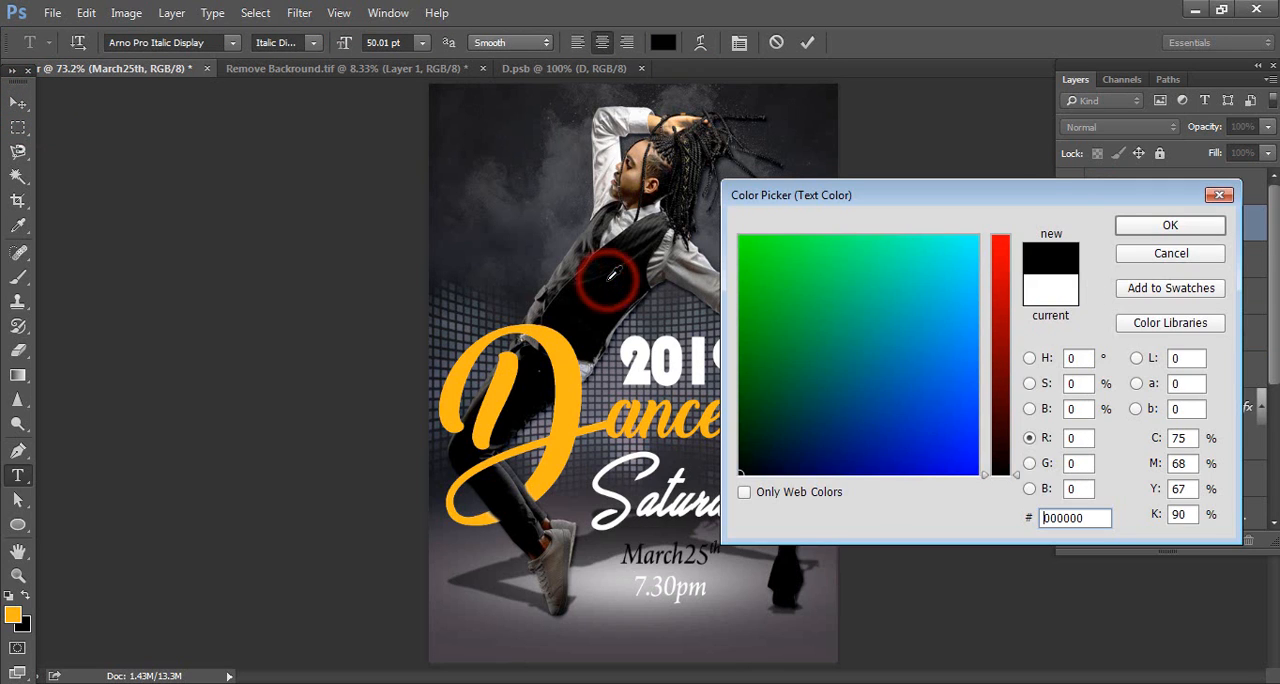
left_click(534, 223)
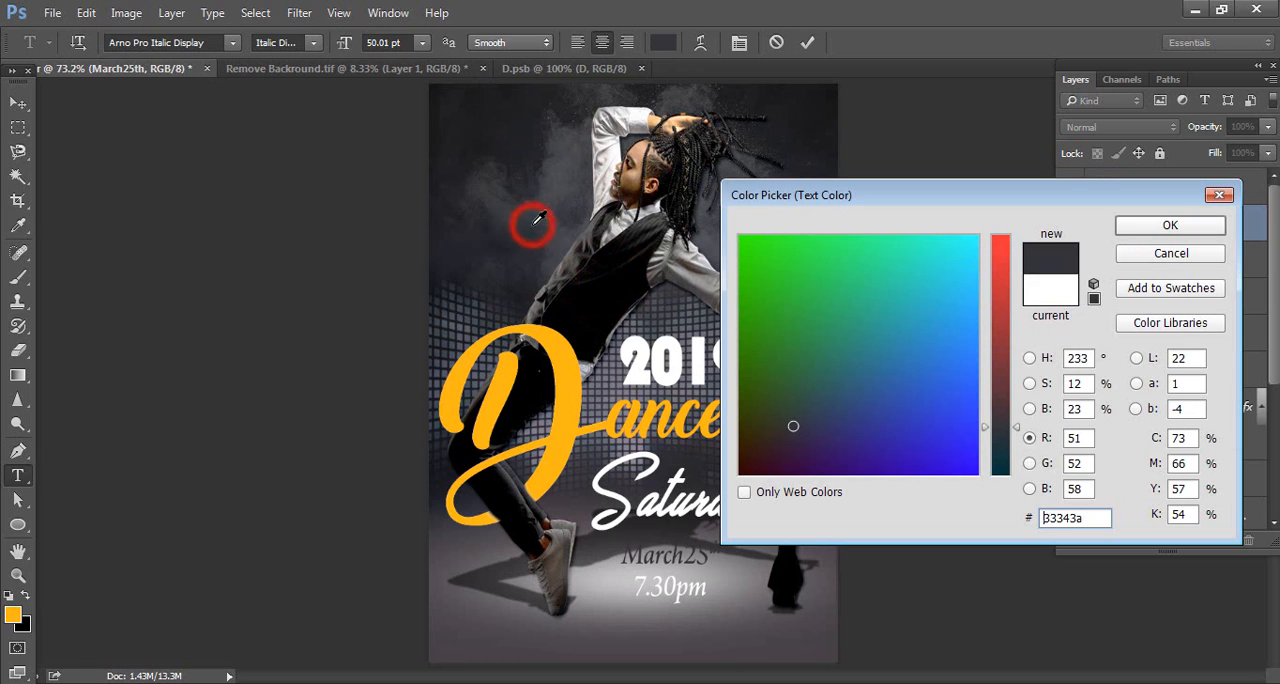
left_click(470, 178)
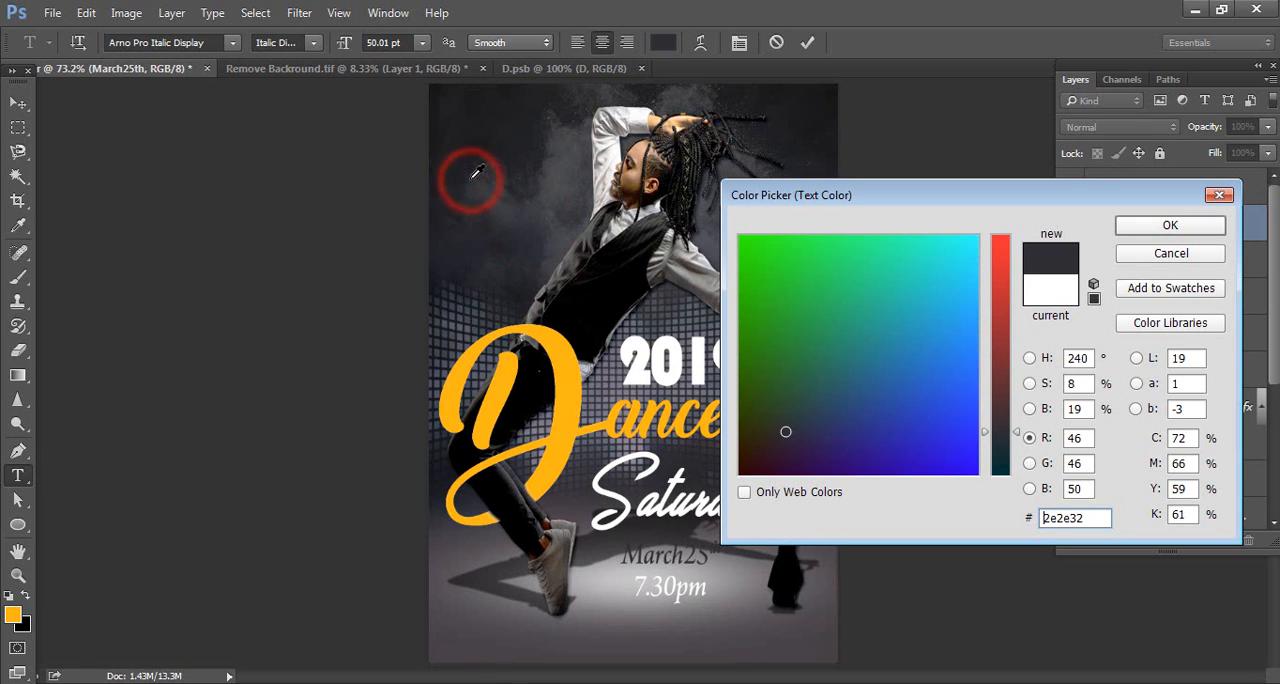
left_click(618, 292)
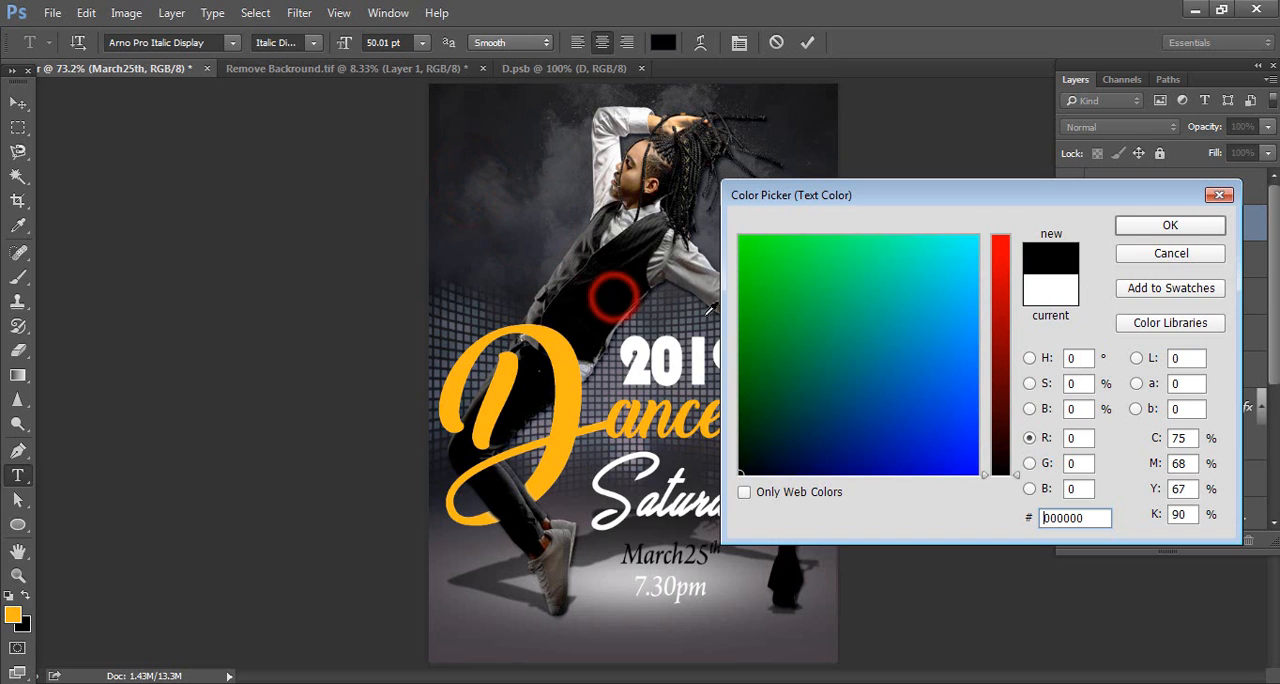
left_click(1142, 234)
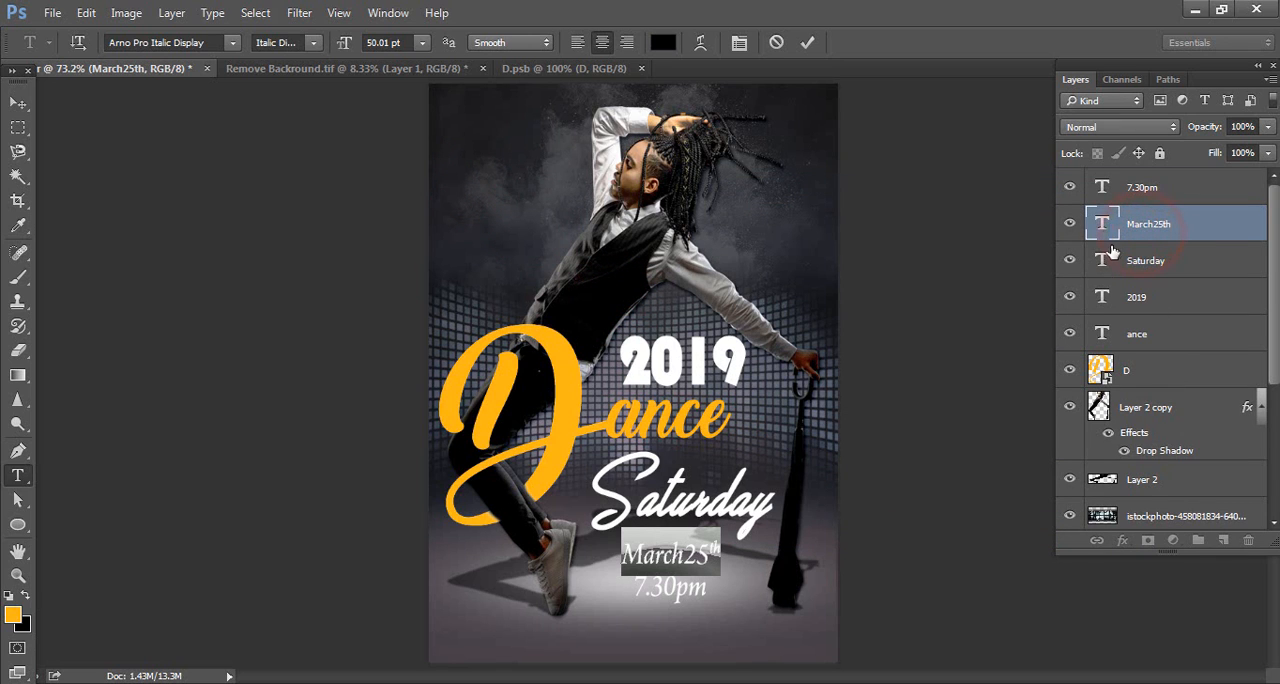
Recolor the 7.30pm text to black 000000, sampled from the dancer's vest, and leave text editing
double_click(1101, 189)
left_click(664, 42)
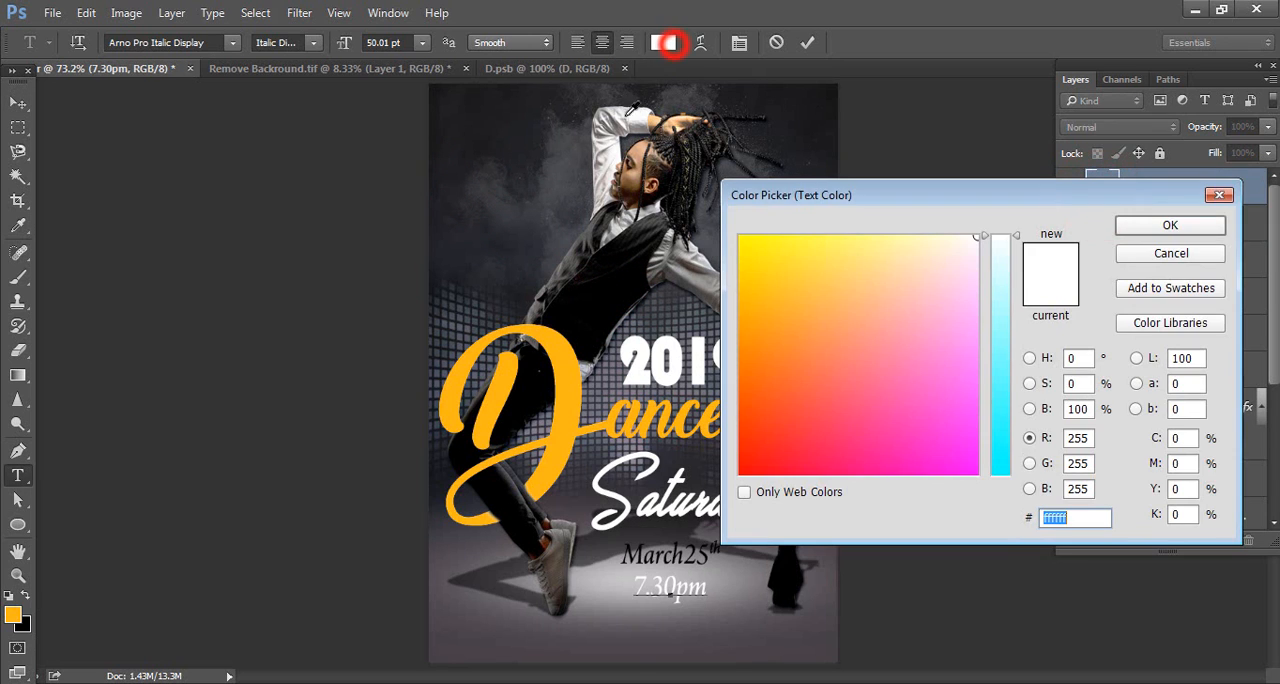
left_click(622, 306)
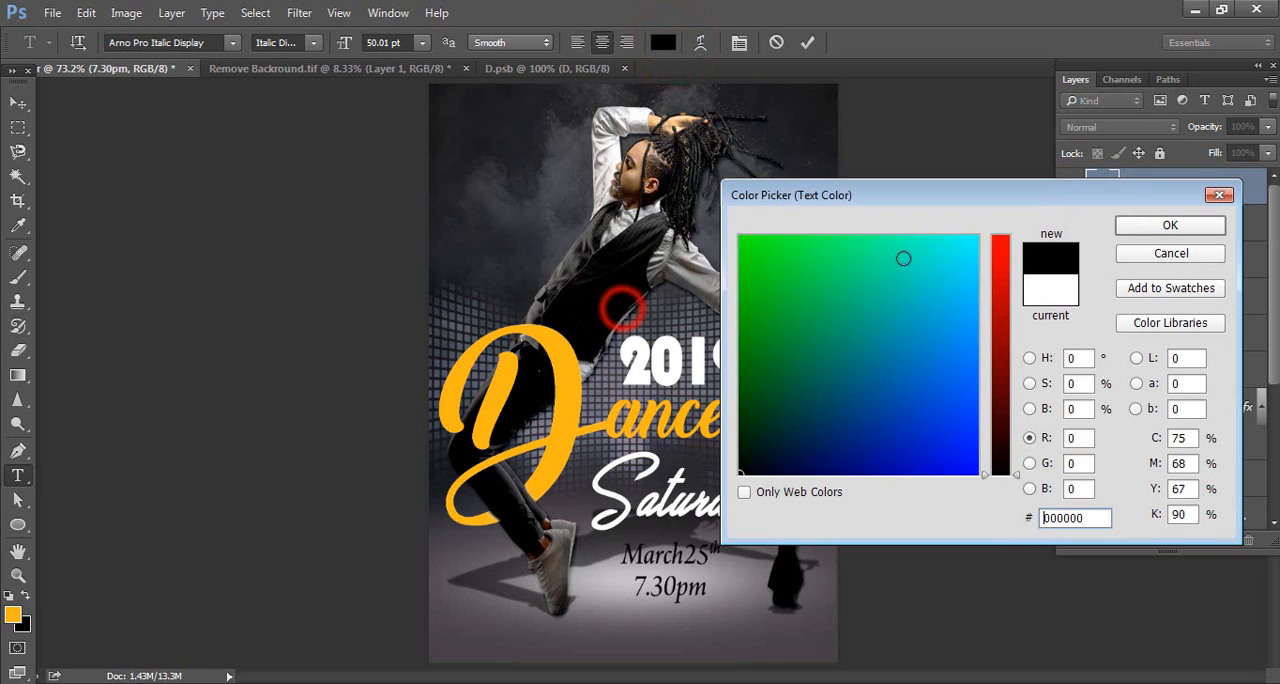
left_click(1146, 228)
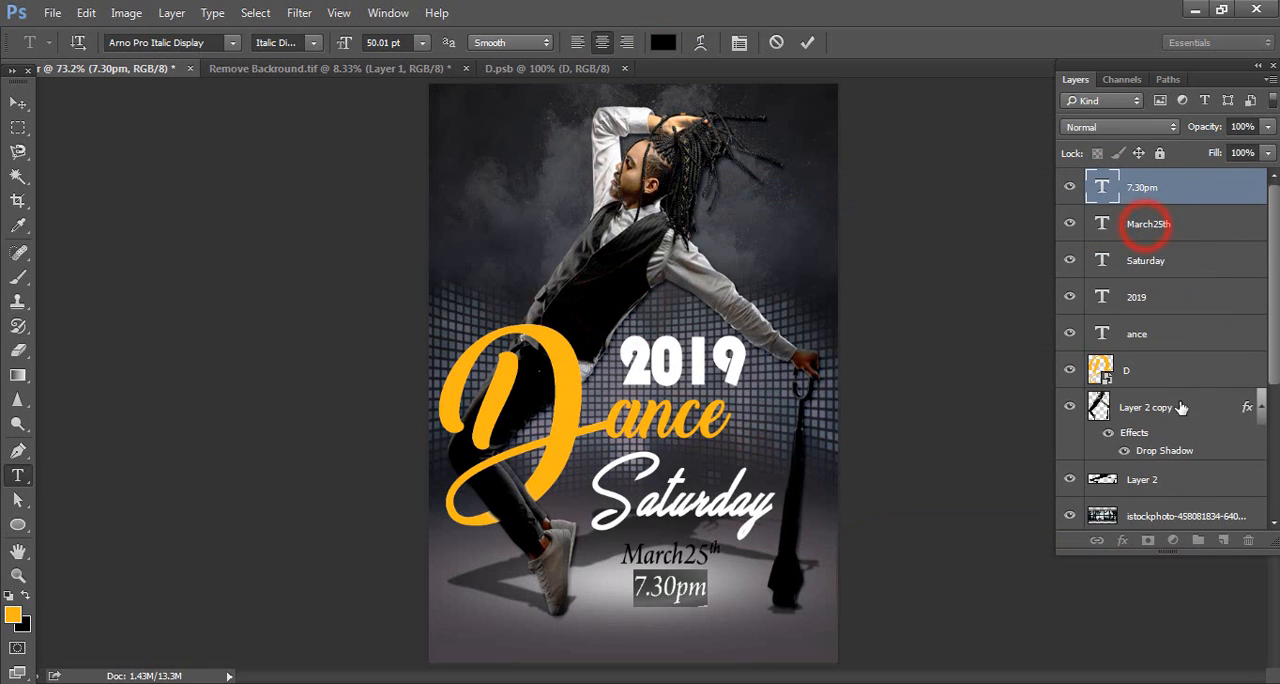
left_click(19, 100)
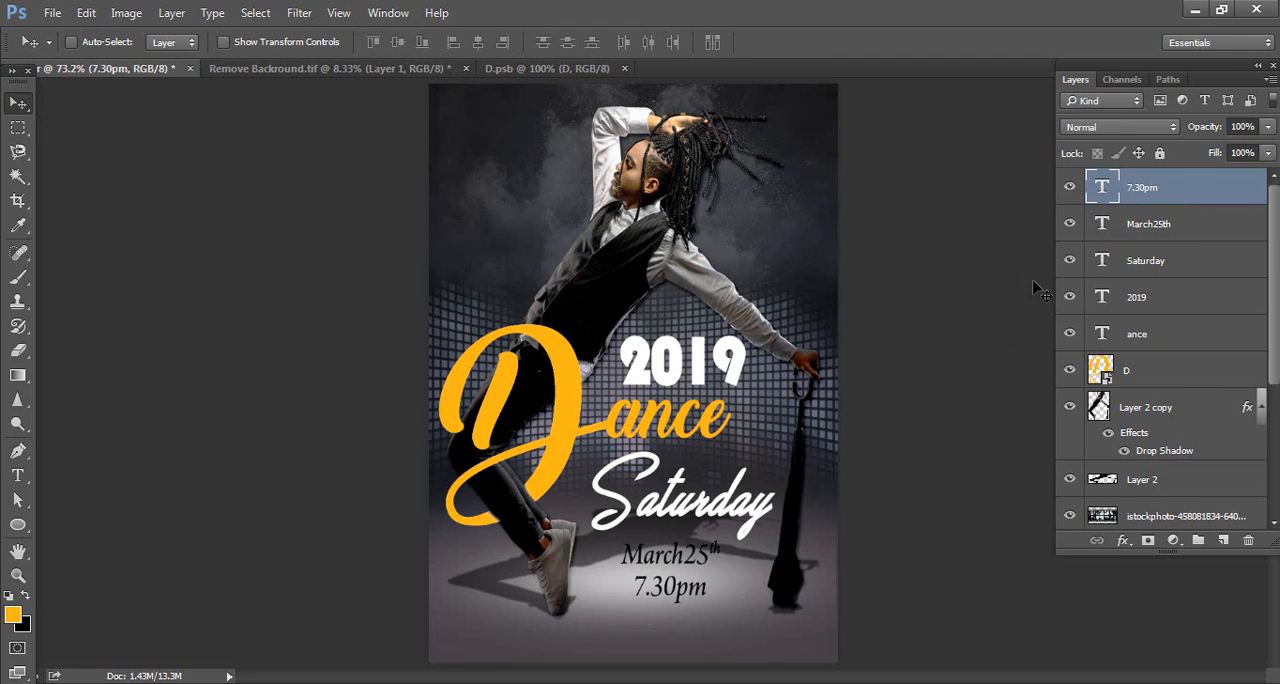
Move the March25th and 7.30pm texts slightly down together, and shift the Saturday text slightly down as well
left_click(1184, 226, "shift")
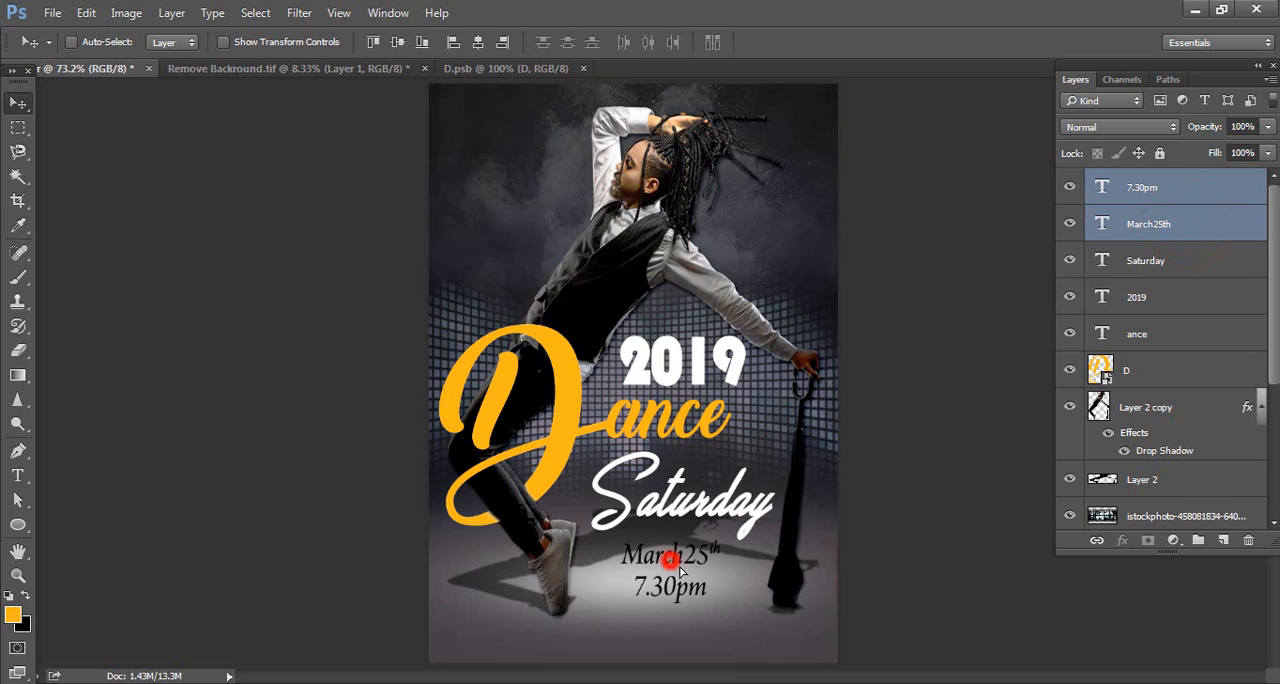
mouse_move(672, 565)
left_mouse_down()
mouse_move(686, 576)
mouse_move(679, 563)
left_mouse_up()
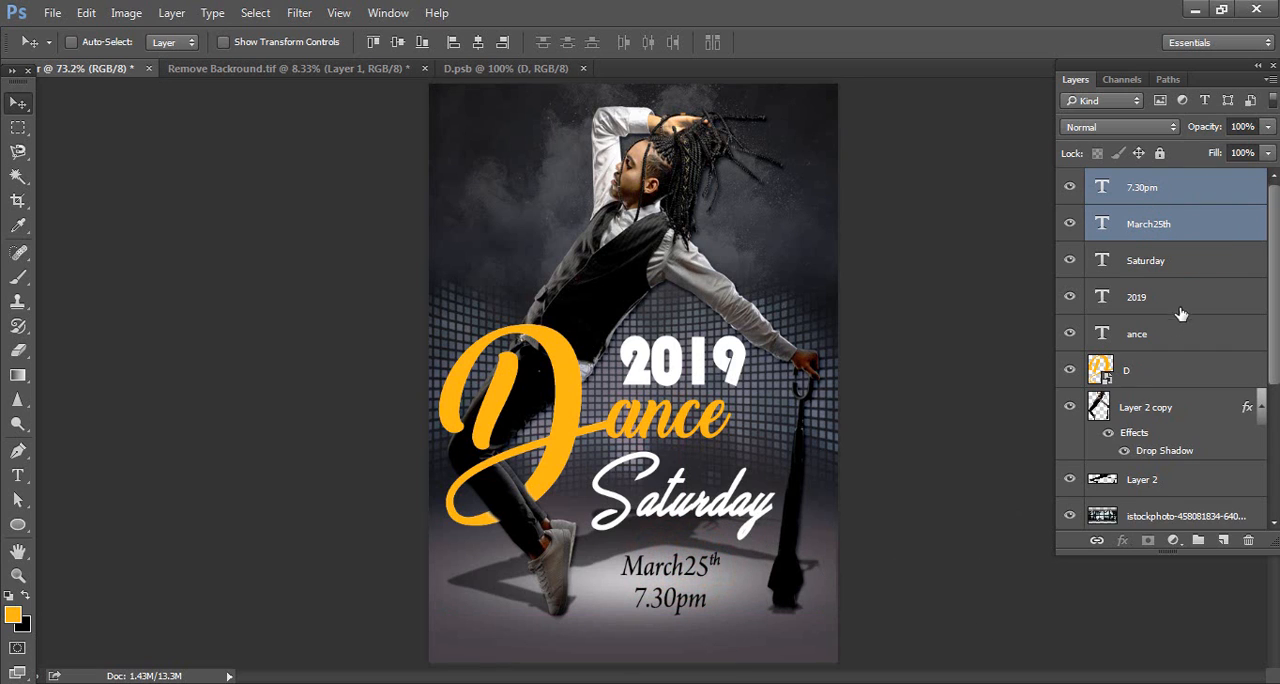
left_click(1172, 270)
left_click_drag(680, 515, 680, 525)
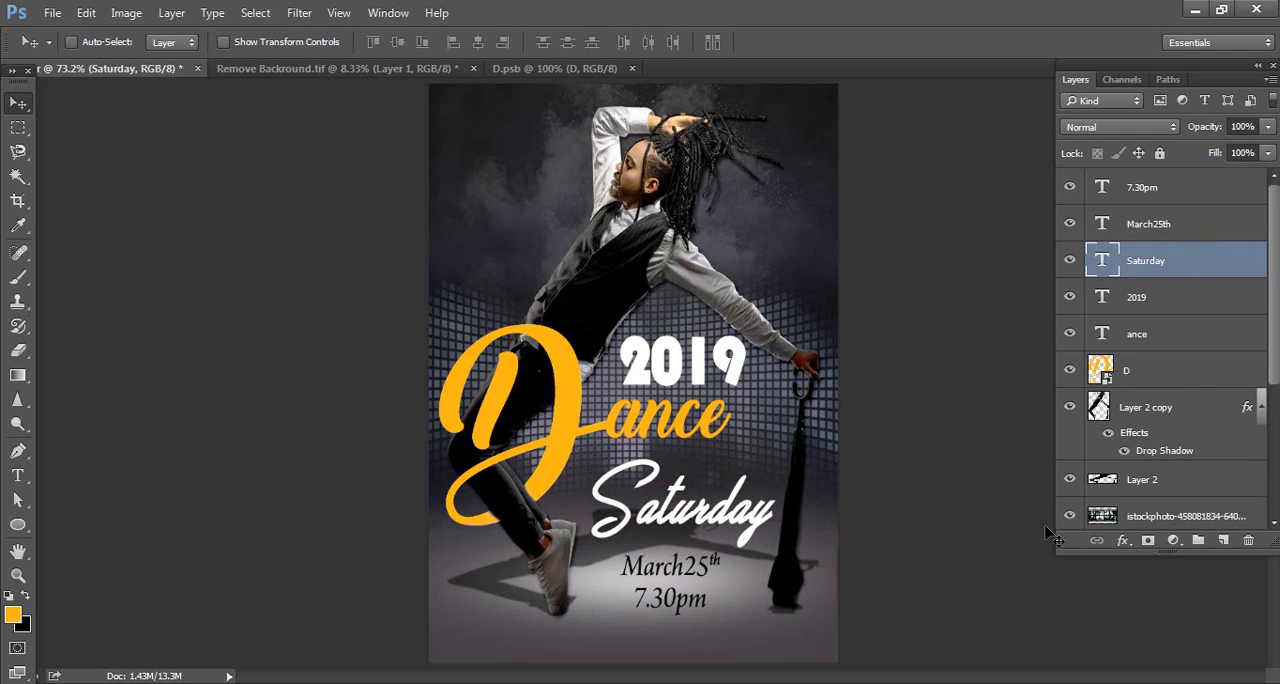
Place the logo image from the poster folder into the poster as an embedded object
left_click(52, 12)
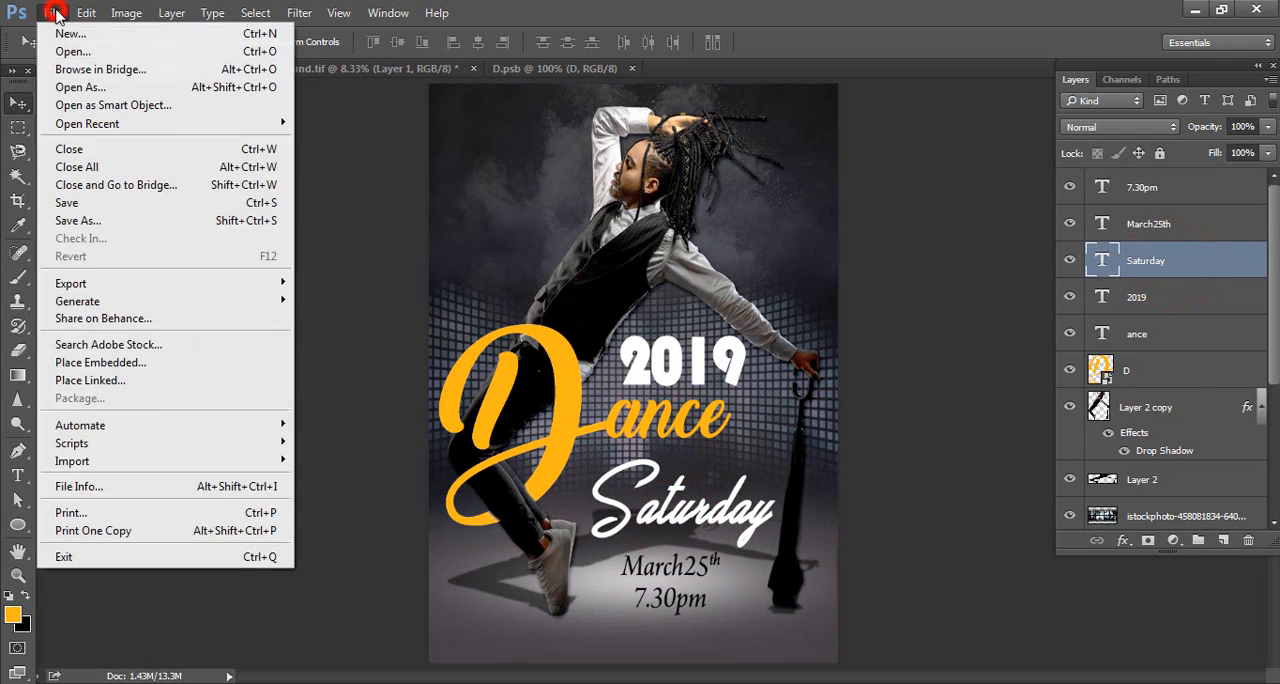
left_click(131, 364)
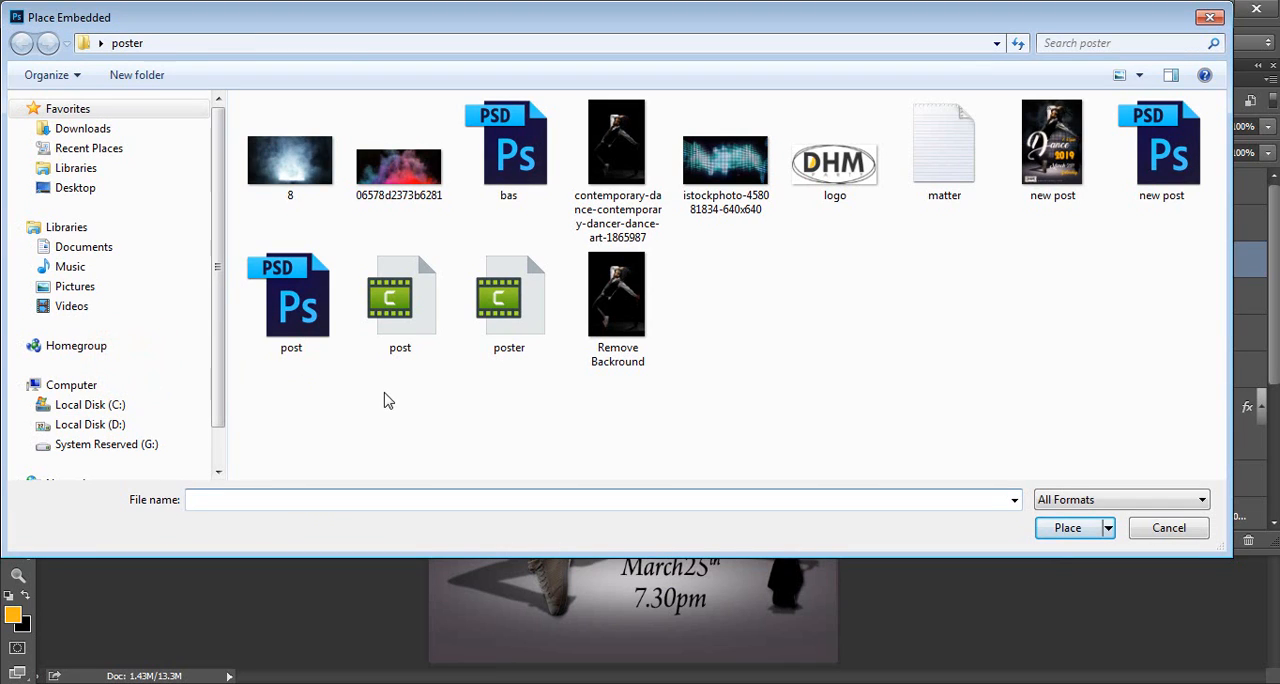
left_click(858, 186)
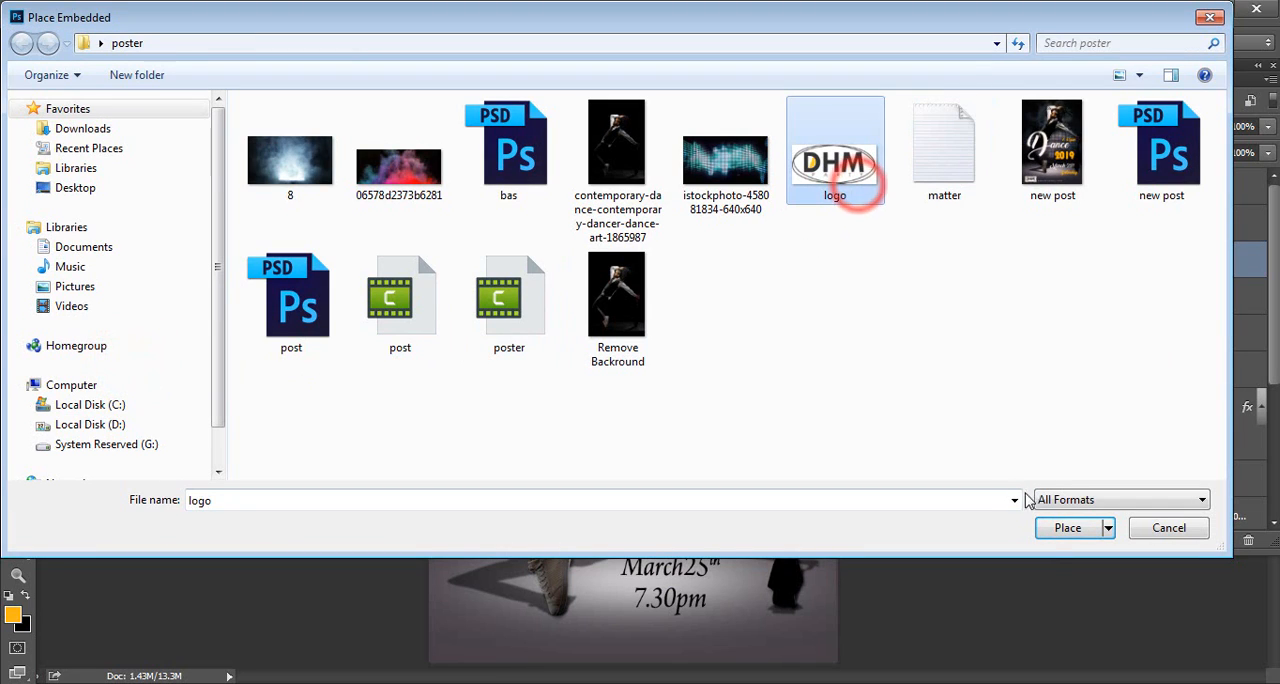
left_click(1062, 527)
key("Return")
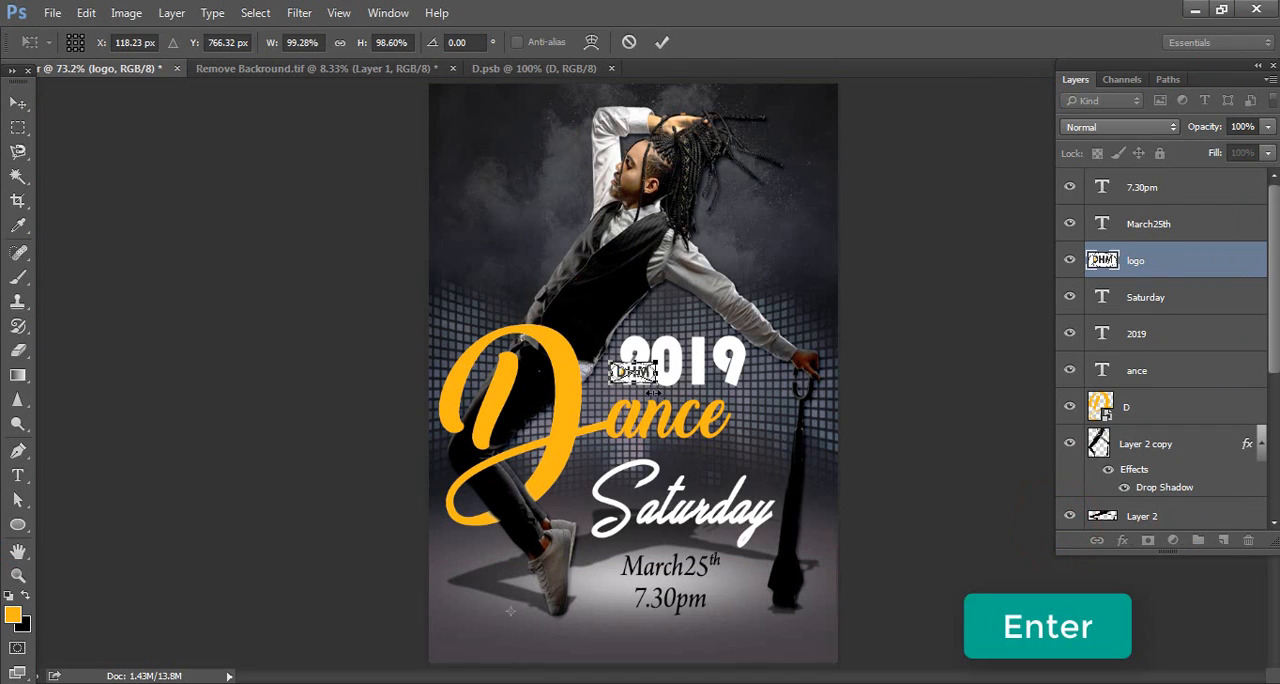
Move the DHM logo to the poster's lower-left corner and enlarge it to about 132%
left_click_drag(633, 372, 520, 622)
key("ctrl+t")
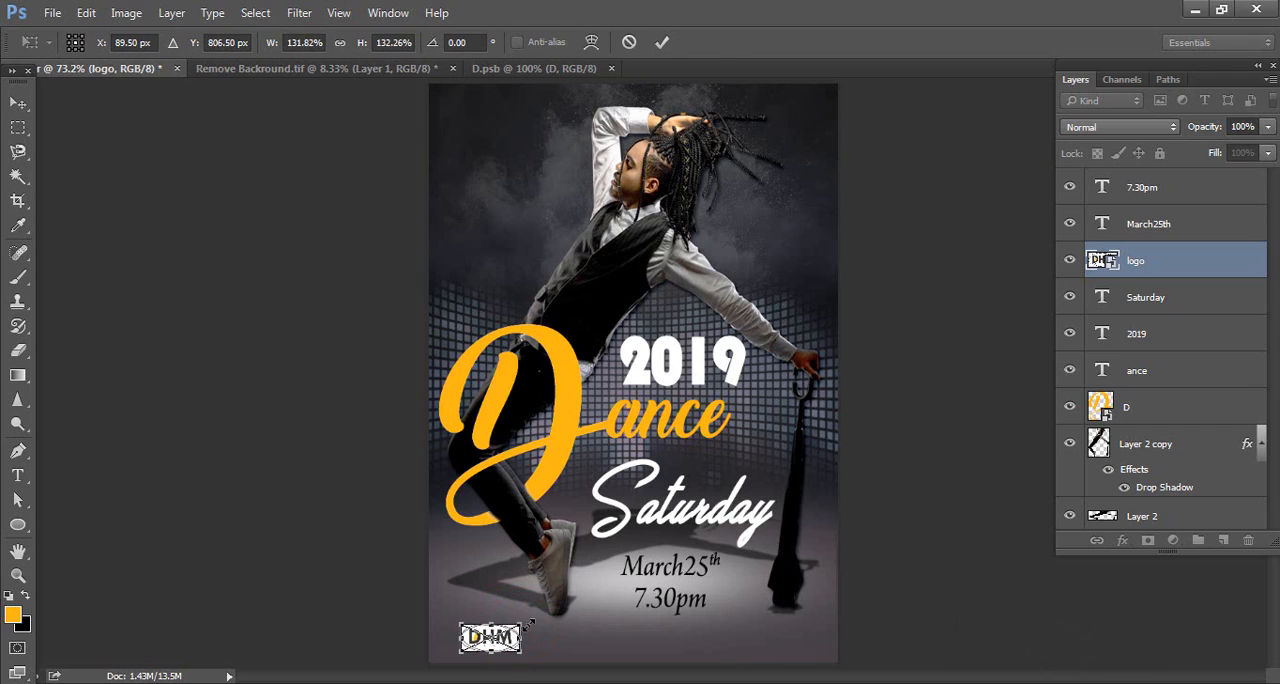
key("Return")
left_click(703, 680)
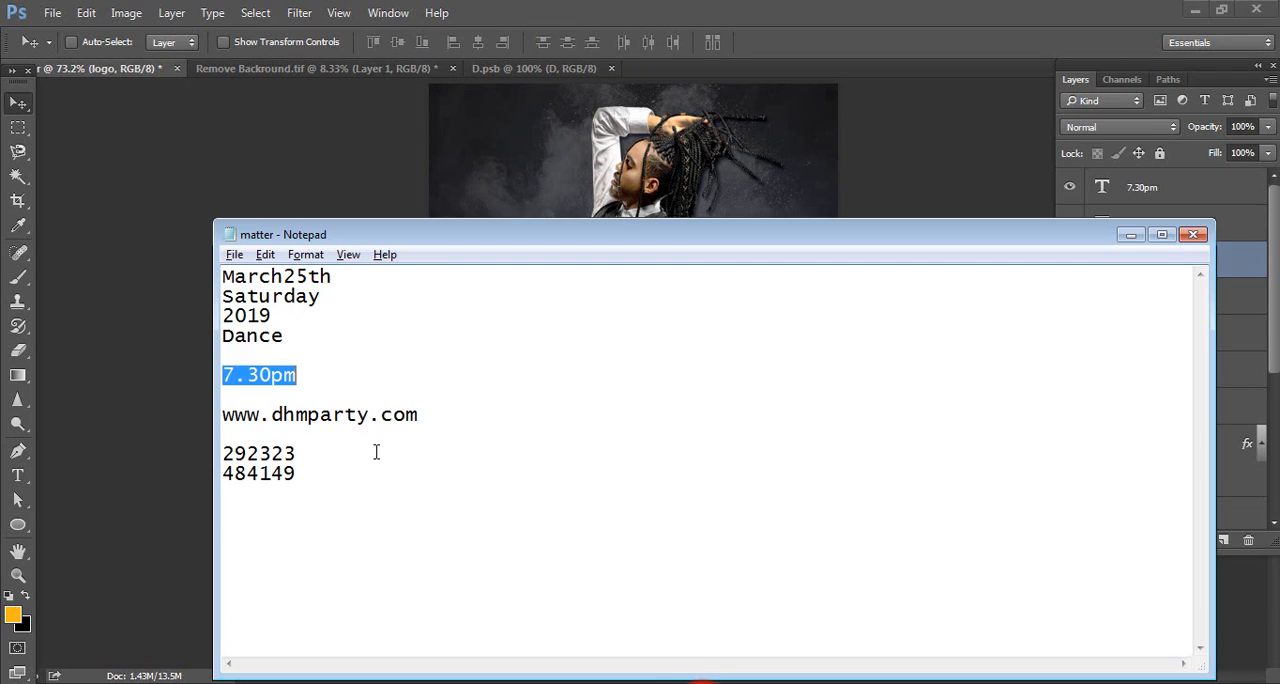
left_click_drag(422, 414, 222, 414)
key("ctrl+c")
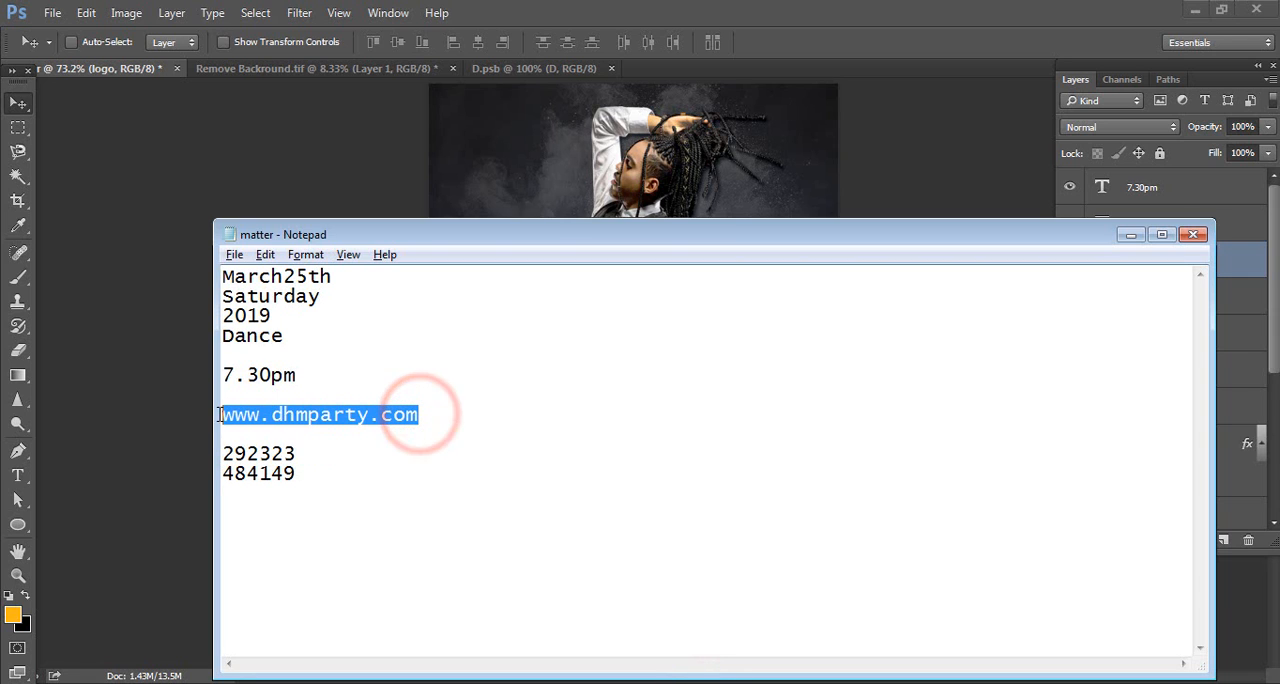
left_click(84, 250)
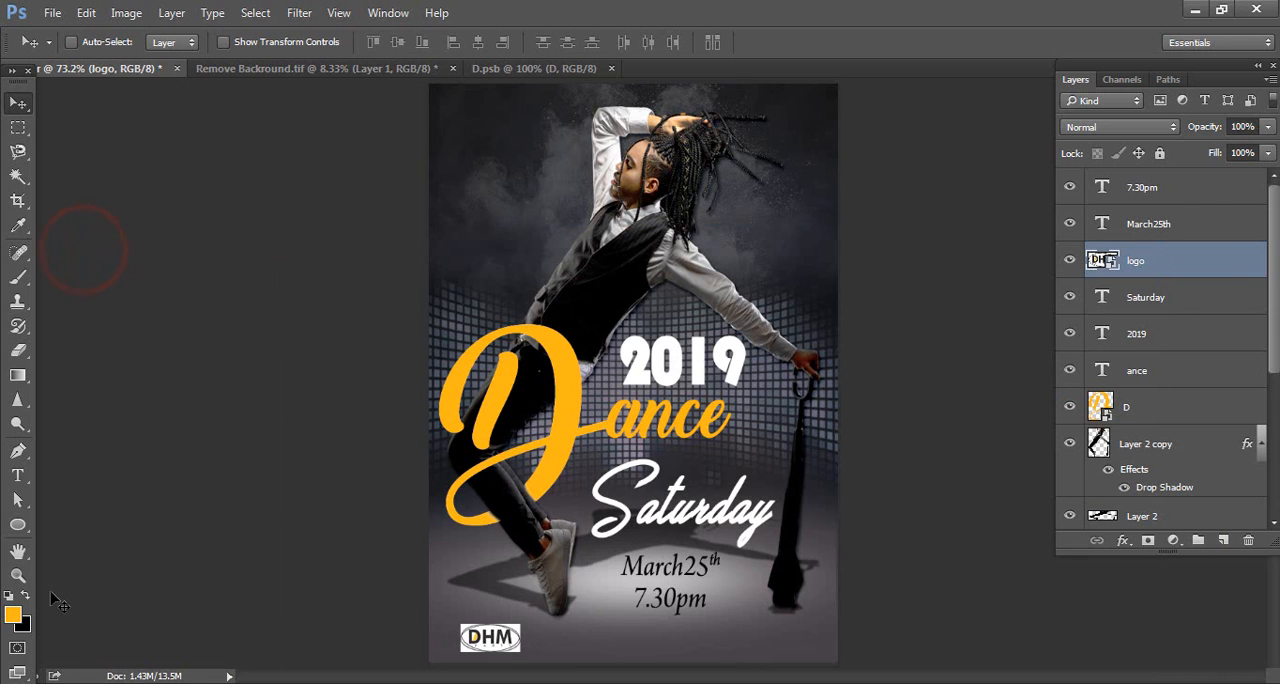
left_click(16, 475)
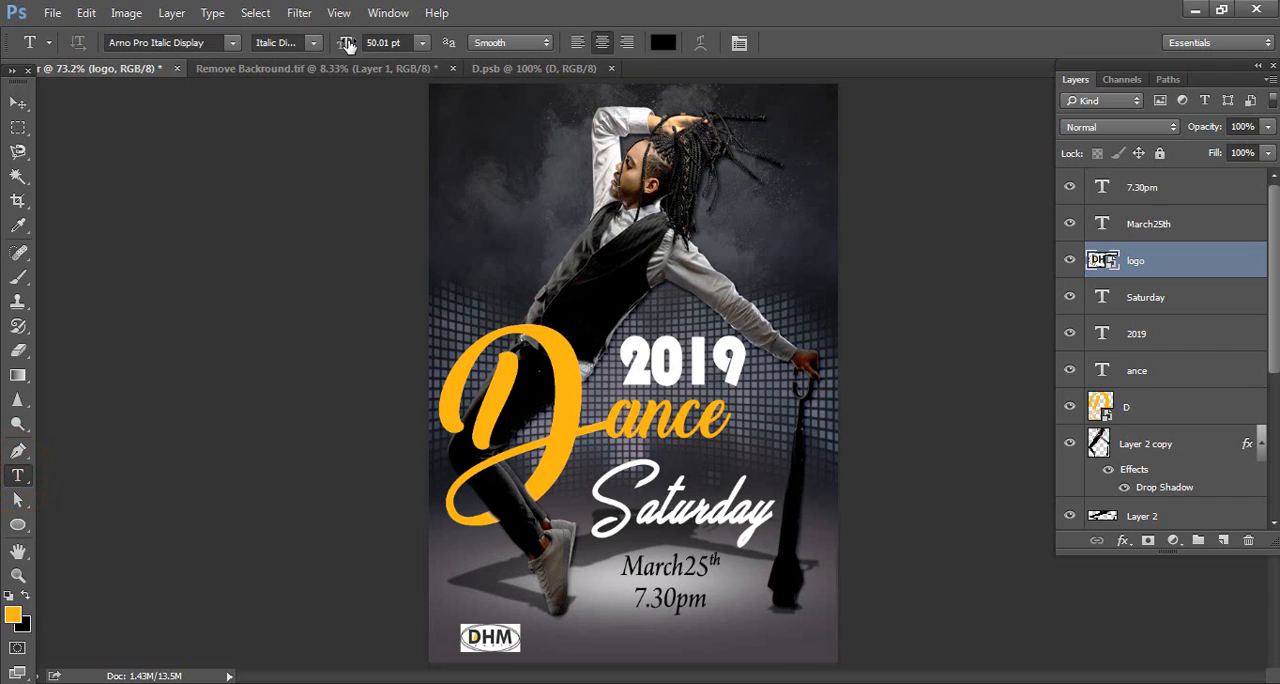
left_click(398, 42)
type("20")
left_click(581, 643)
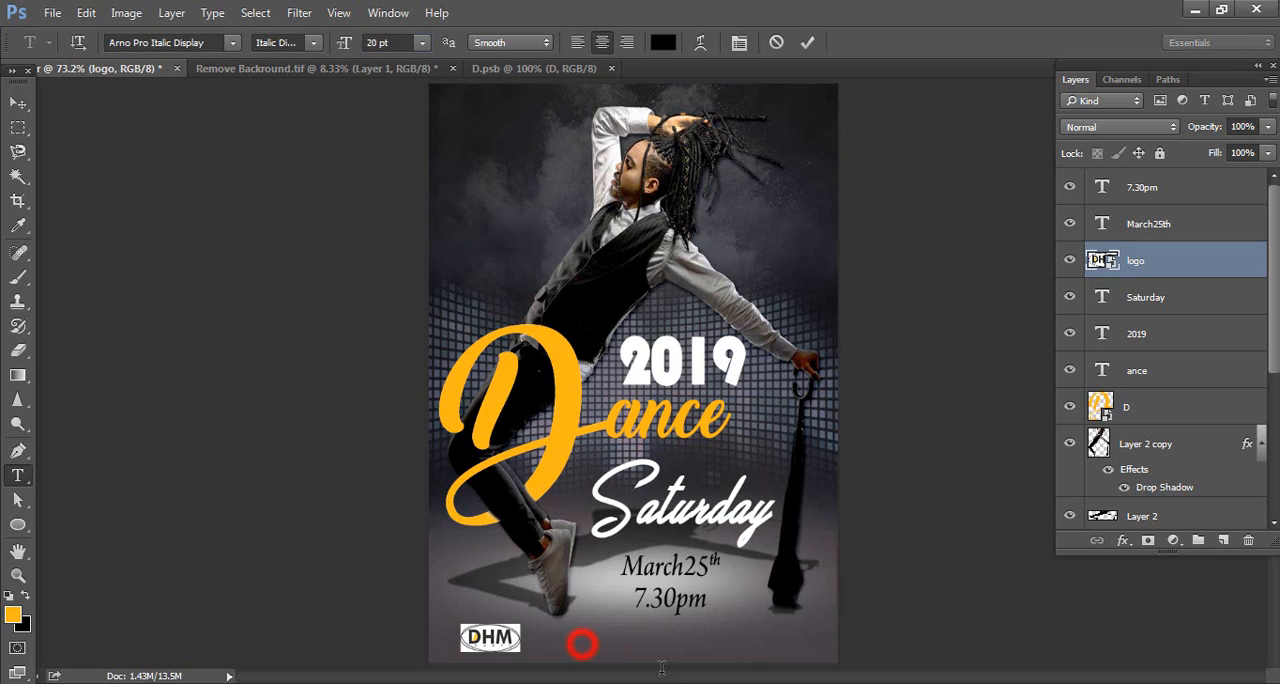
key("ctrl+v")
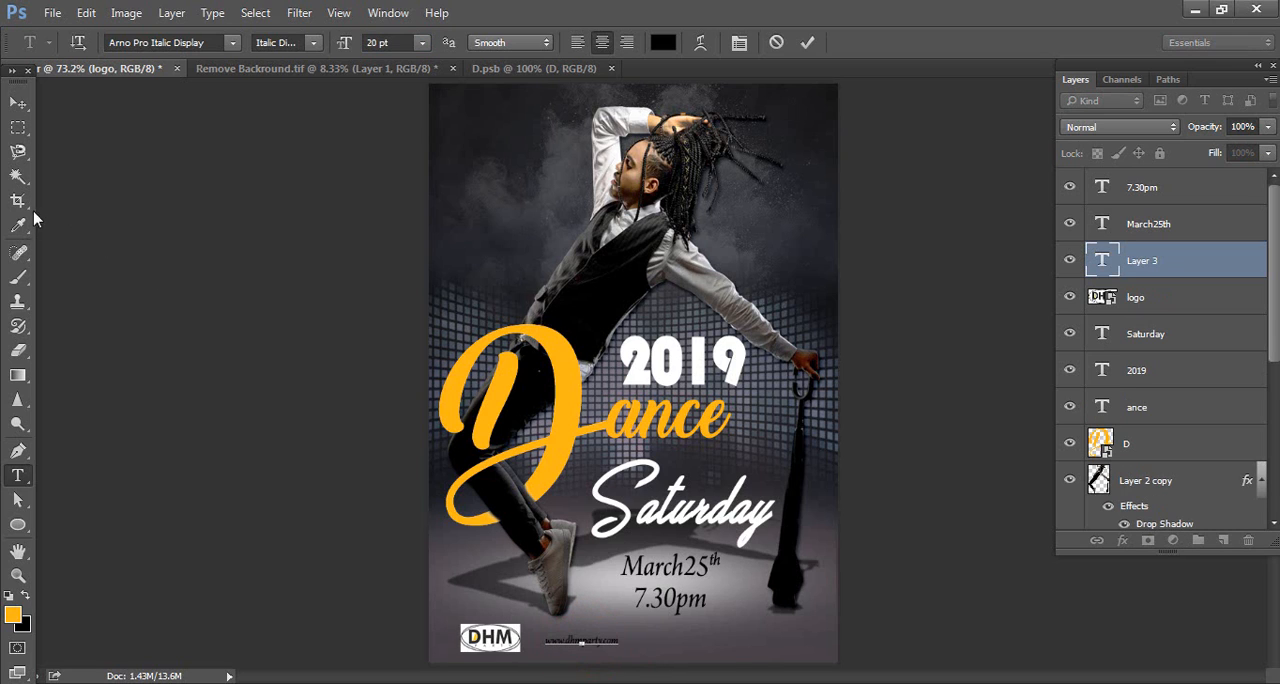
left_click(18, 103)
Recolor the web address white by sampling the 2019 text, and set its layer opacity to 80%
double_click(1095, 257)
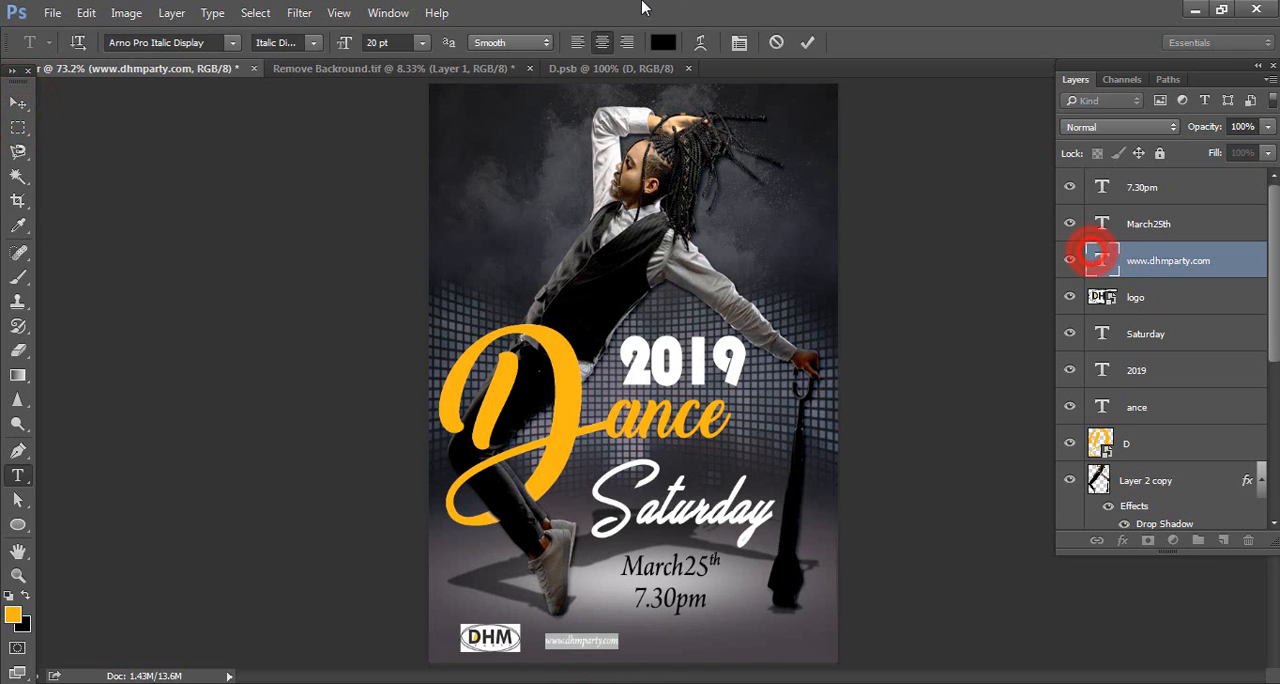
left_click(663, 42)
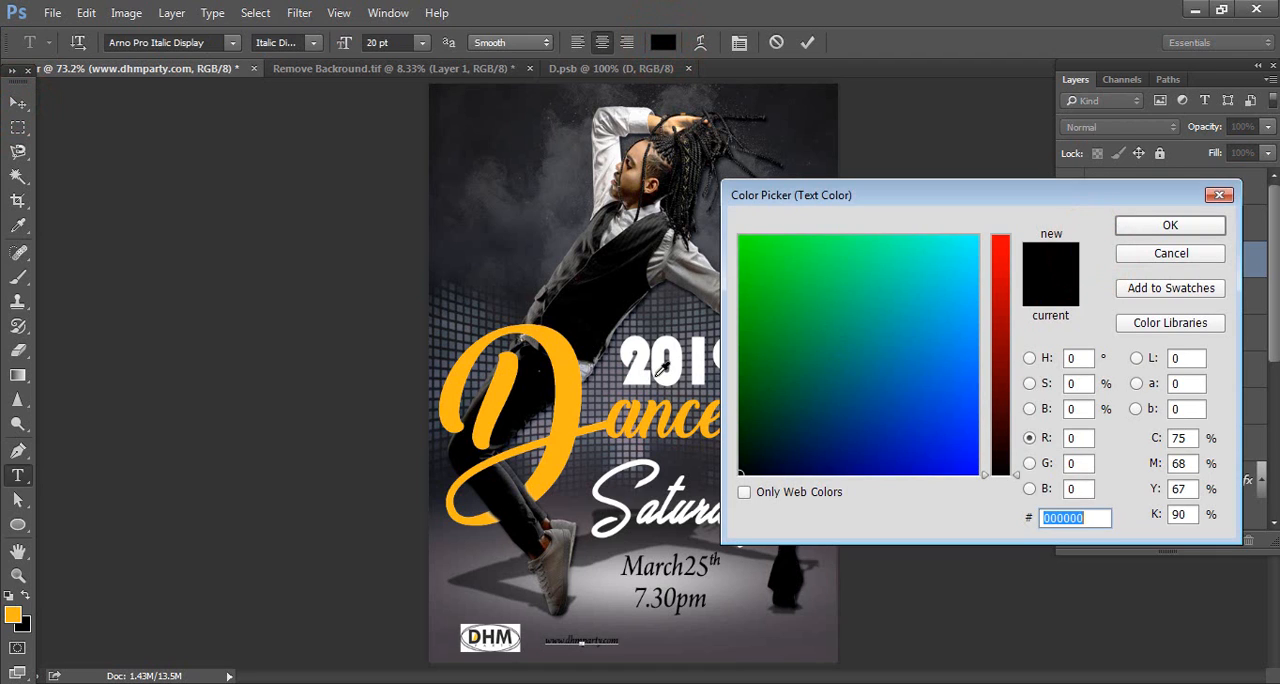
left_click(650, 366)
left_click(1170, 225)
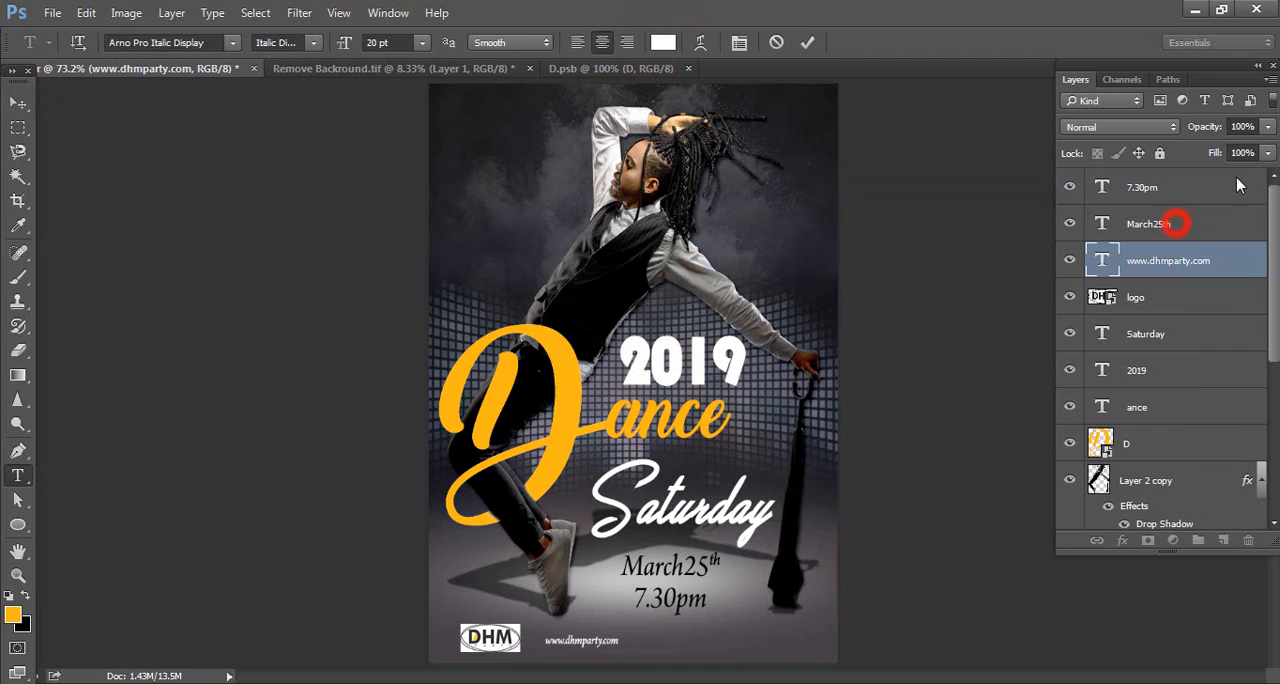
left_click(1248, 126)
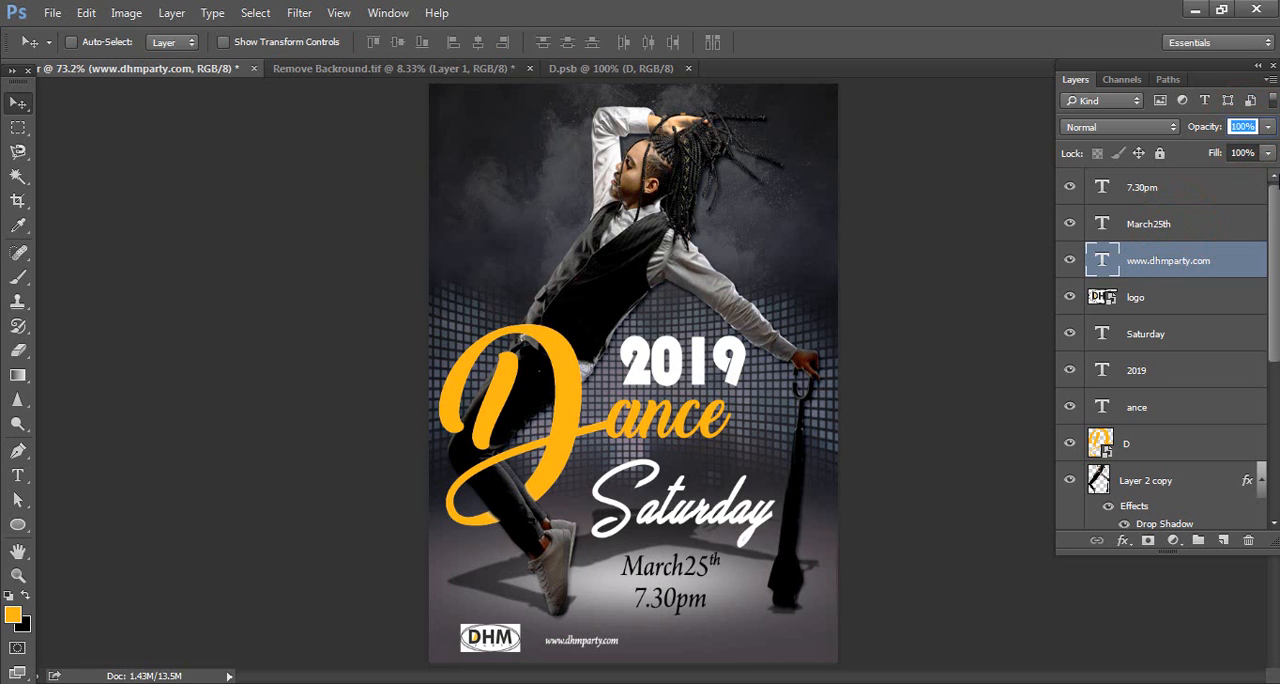
type("80")
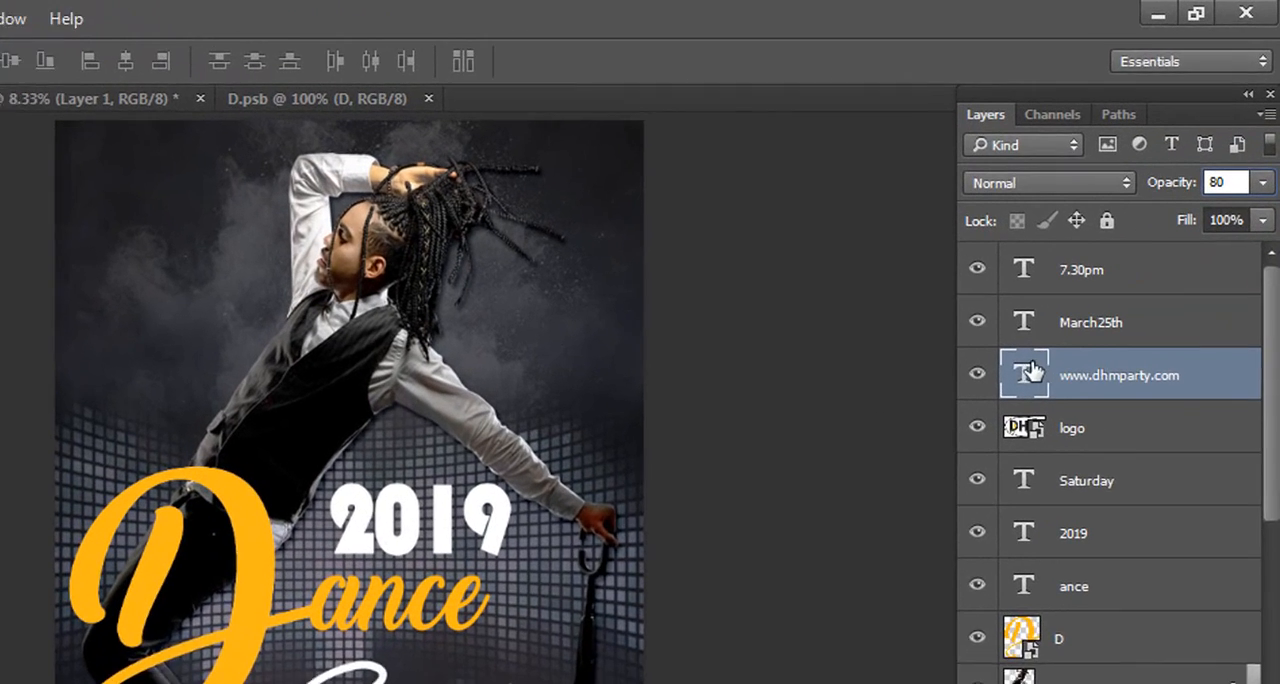
Widen the web address's letter tracking to 402 and shift the text right, clear of the logo
double_click(1101, 260)
left_click(450, 65)
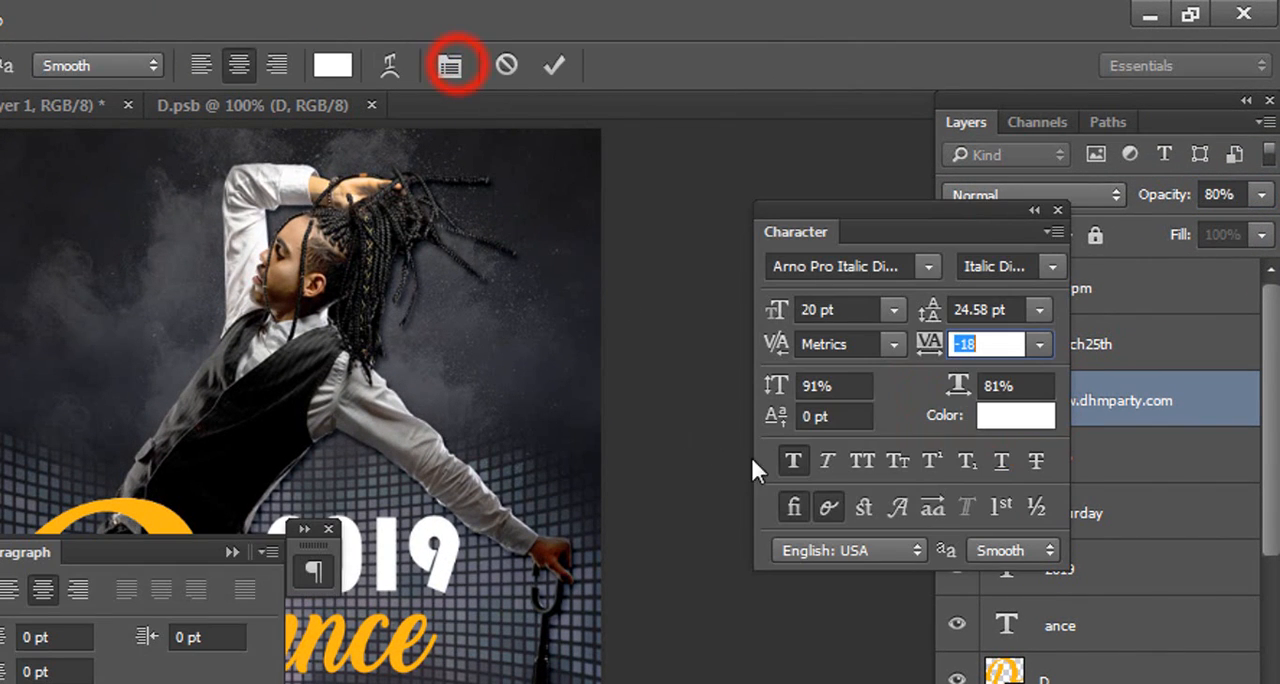
left_click_drag(929, 345, 960, 350)
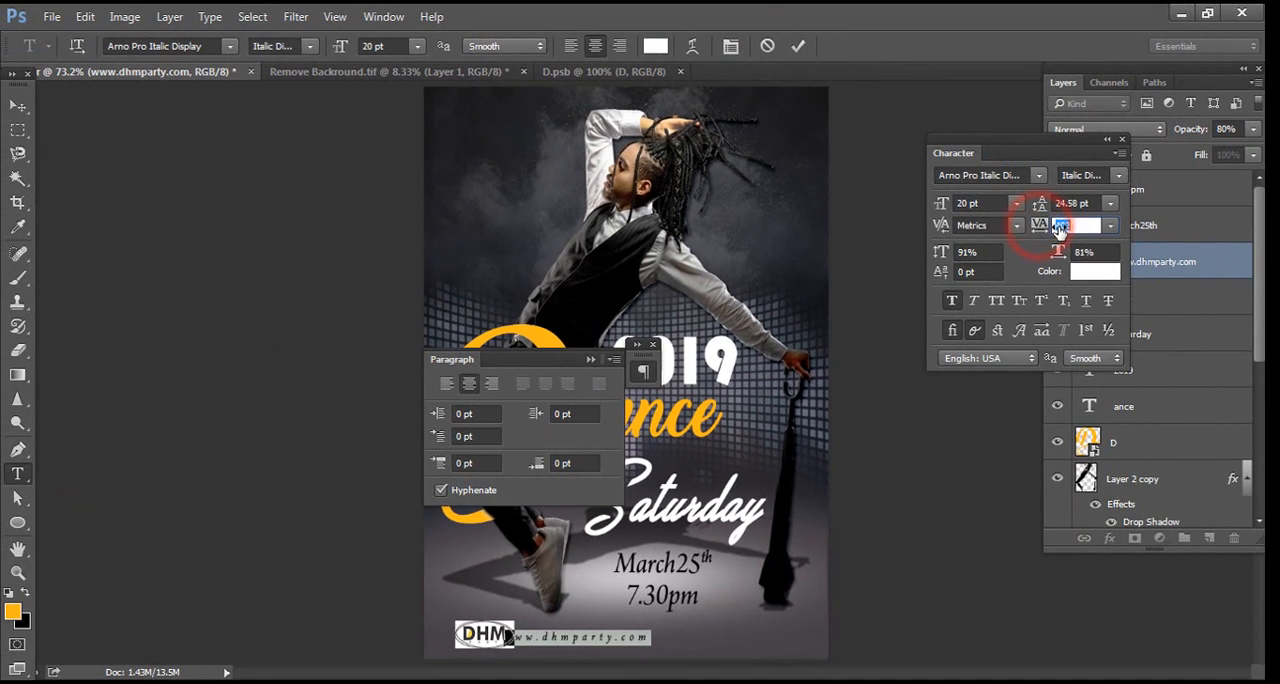
left_click(17, 106)
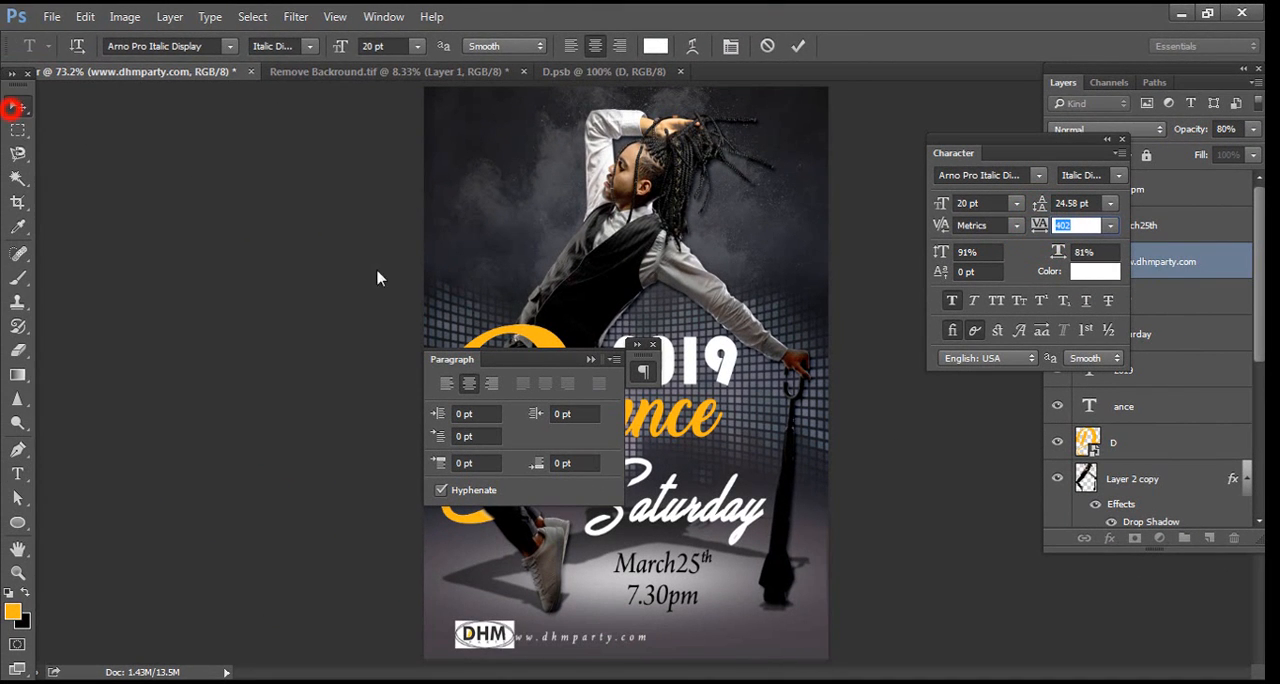
left_click(653, 344)
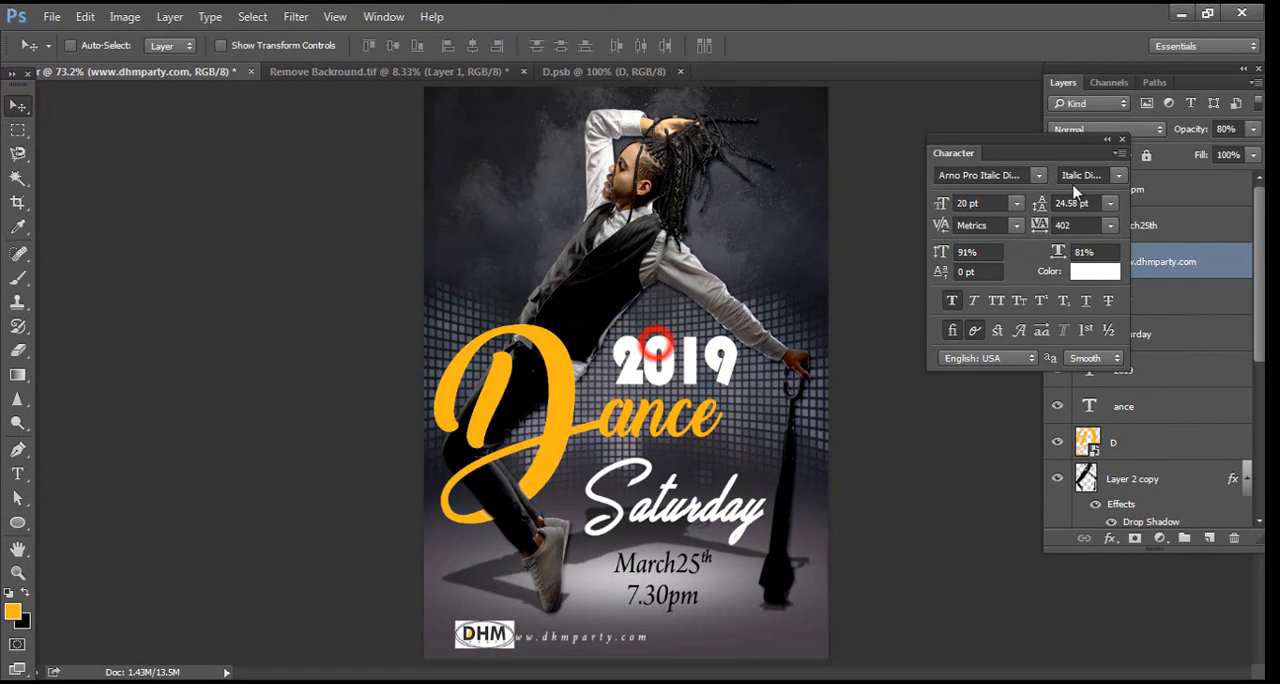
left_click(1121, 139)
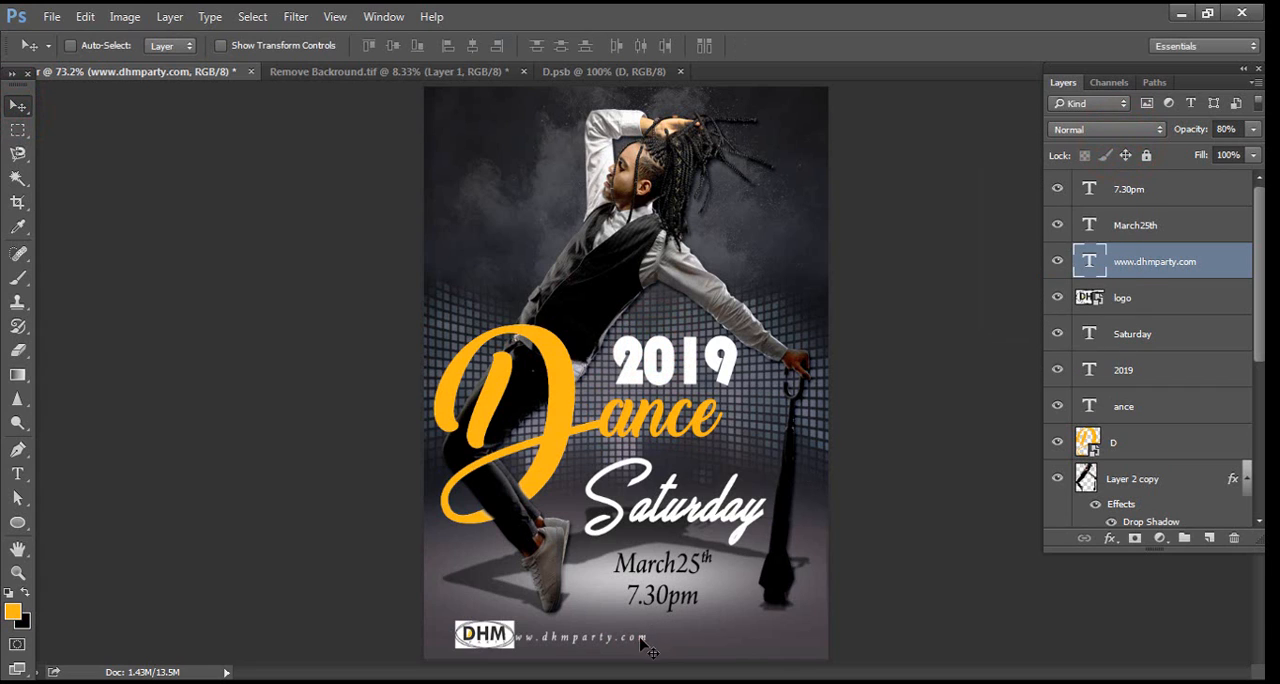
left_click_drag(641, 645, 660, 647)
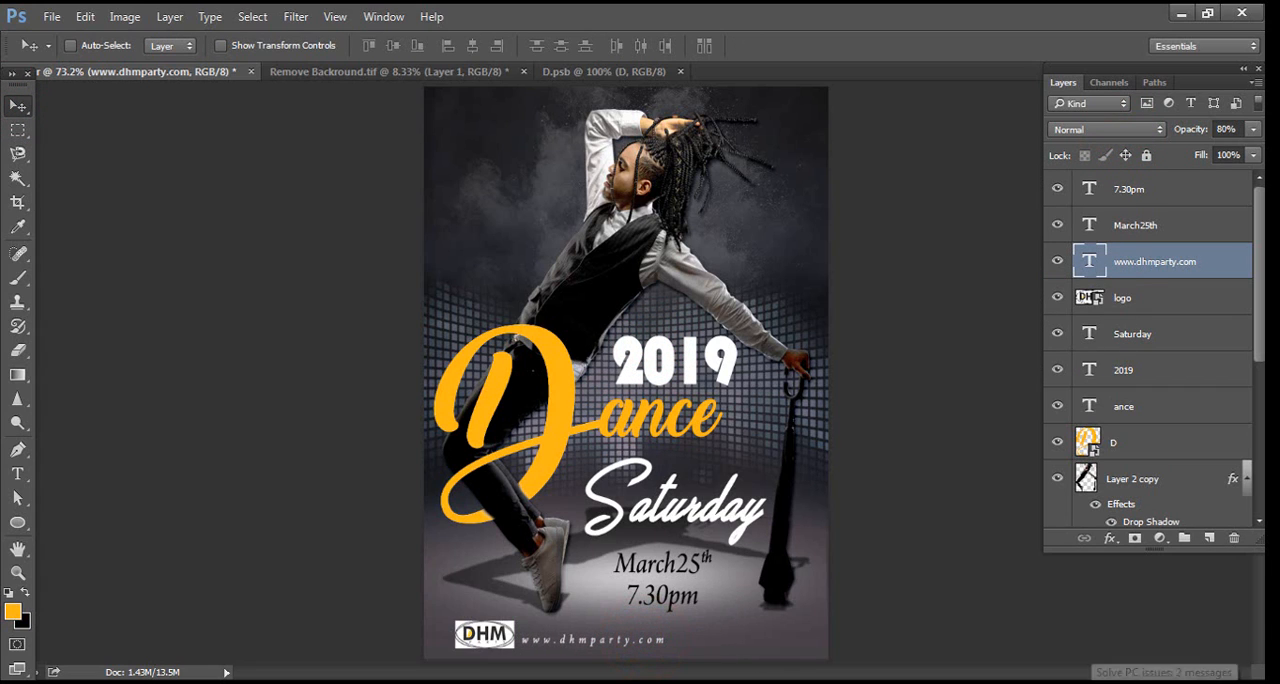
Add a Color Lookup adjustment layer above the 7.30pm layer using the 3DLUT file Fuji ETERNA 250D Fuji 3510 (by Adobe).cube
left_click(1138, 198)
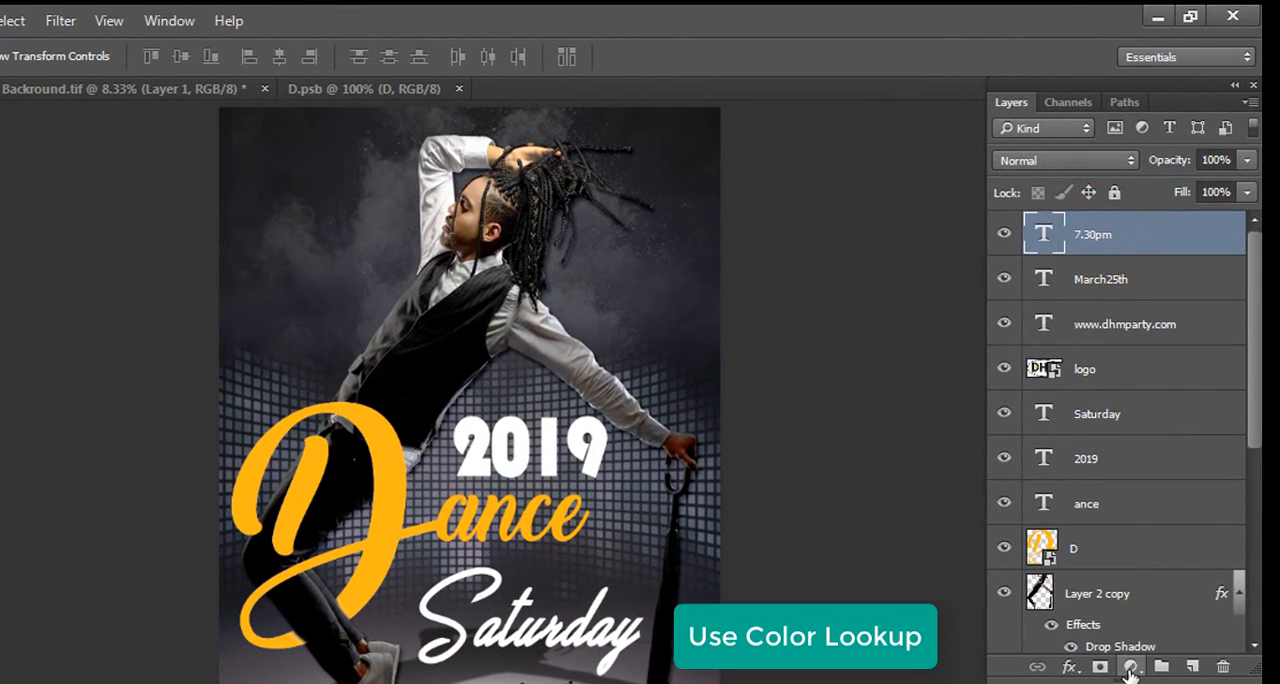
left_click(1131, 668)
left_click(1100, 517)
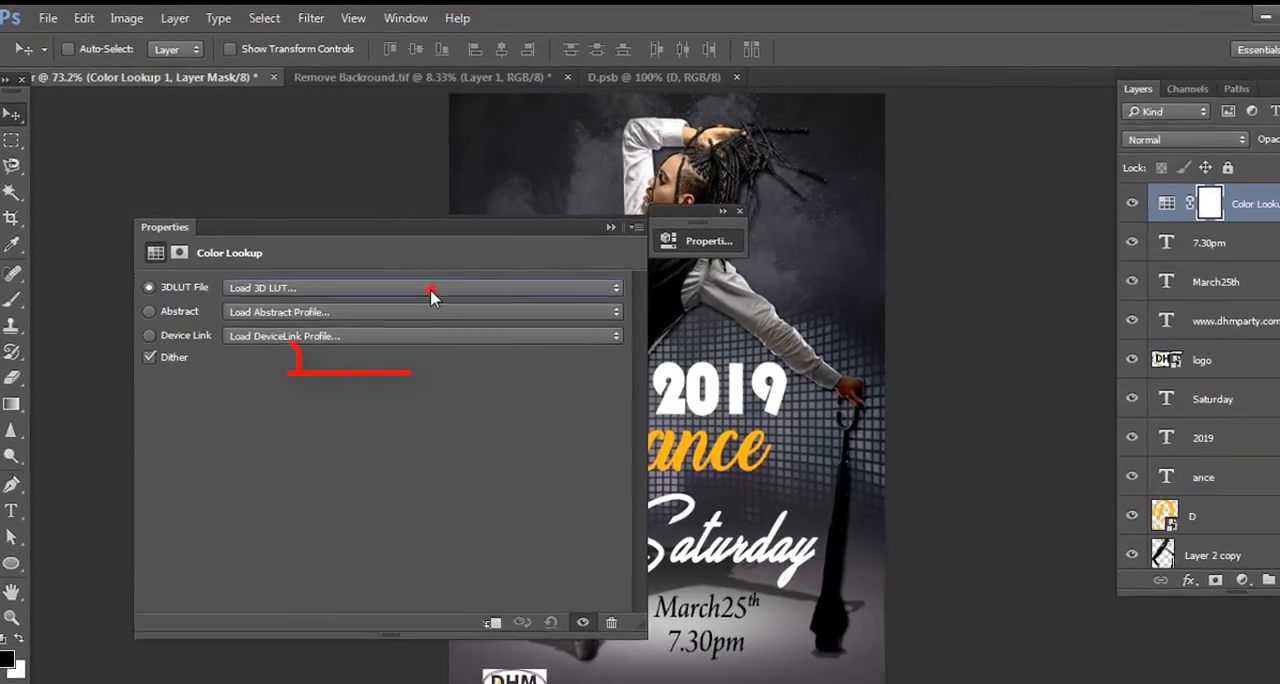
left_click(429, 292)
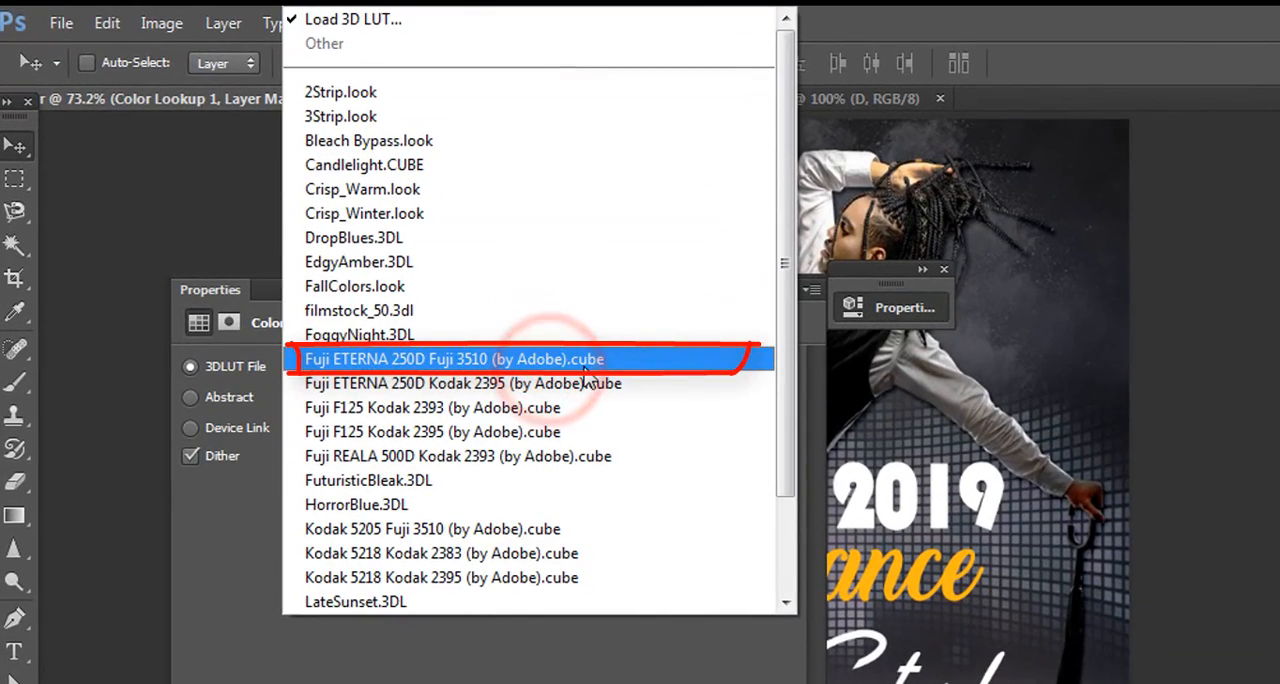
left_click(584, 362)
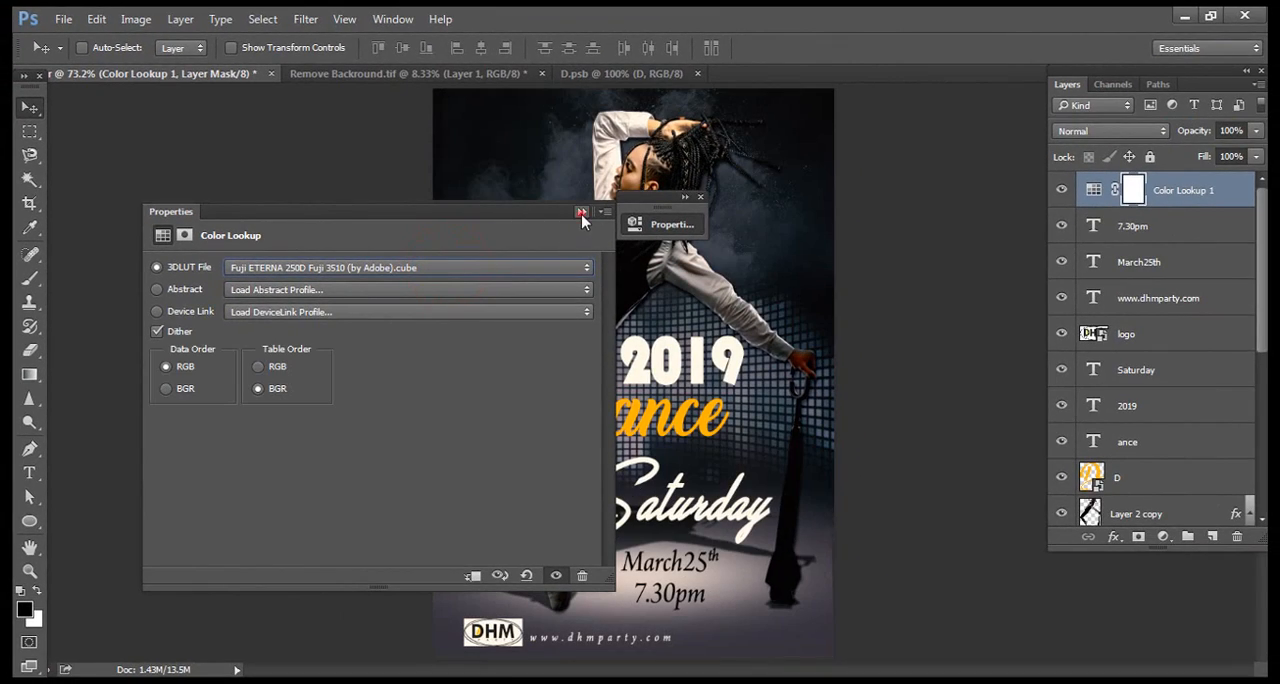
left_click(581, 212)
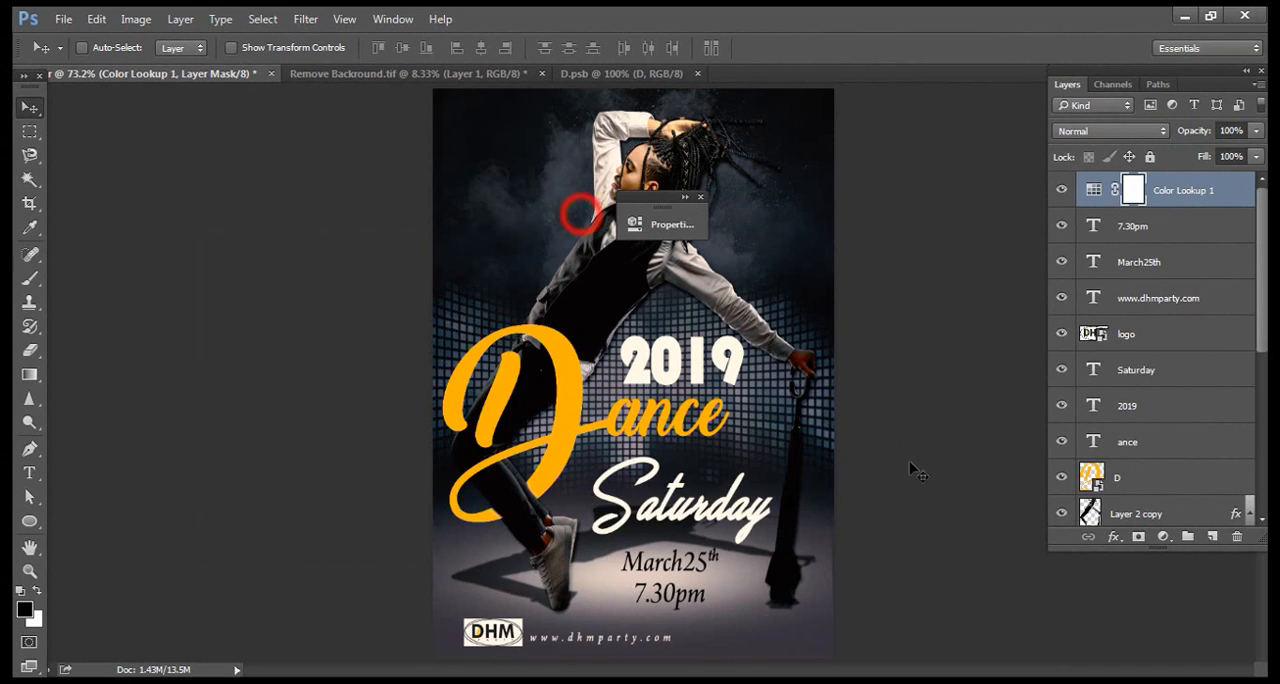
left_click(704, 200)
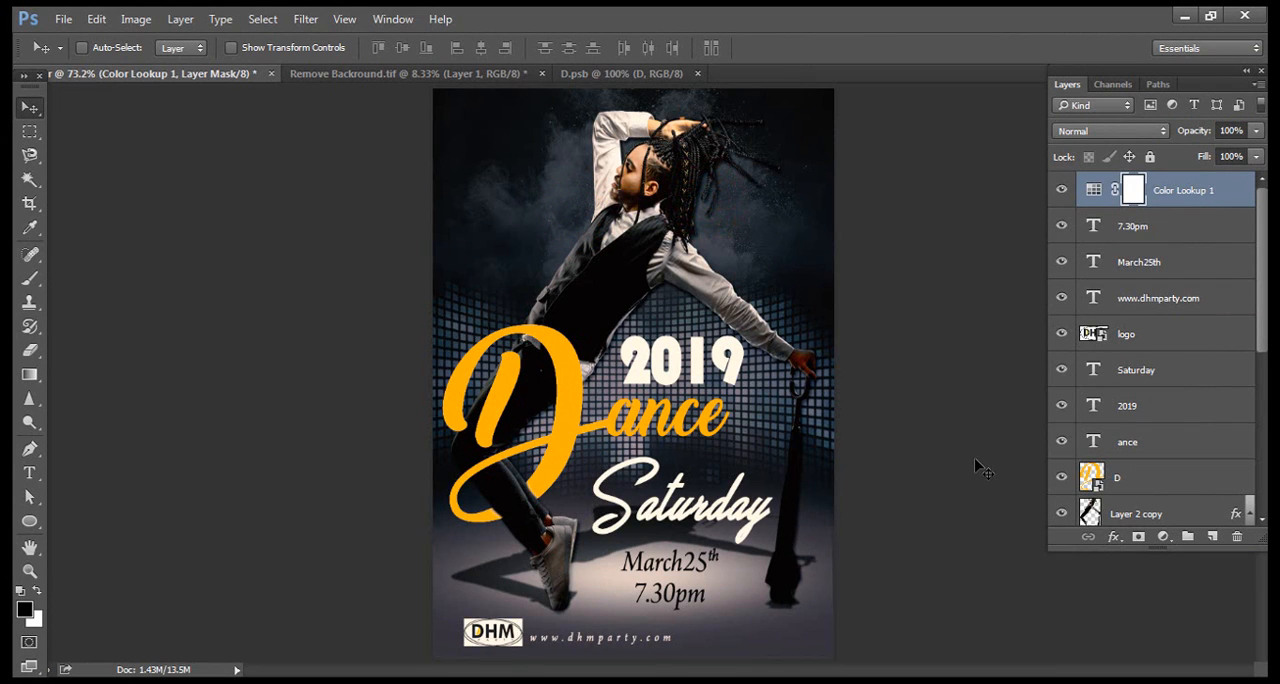